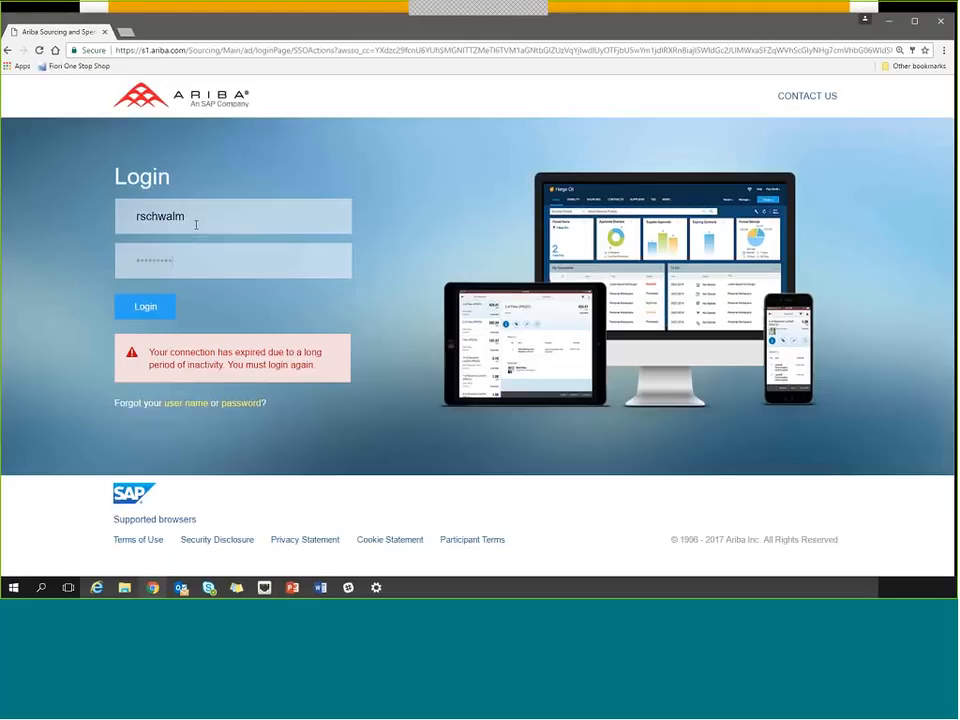
# Log in with the credentials already filled in and start creating a new sourcing project.
pyautogui.press('Return')
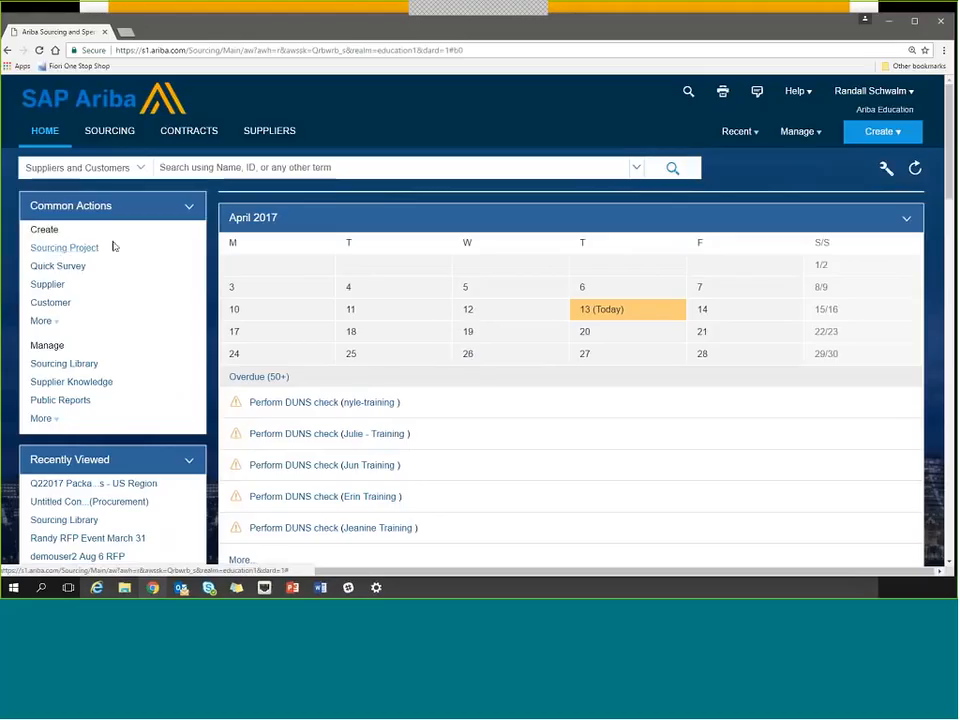
pyautogui.click(880, 142)
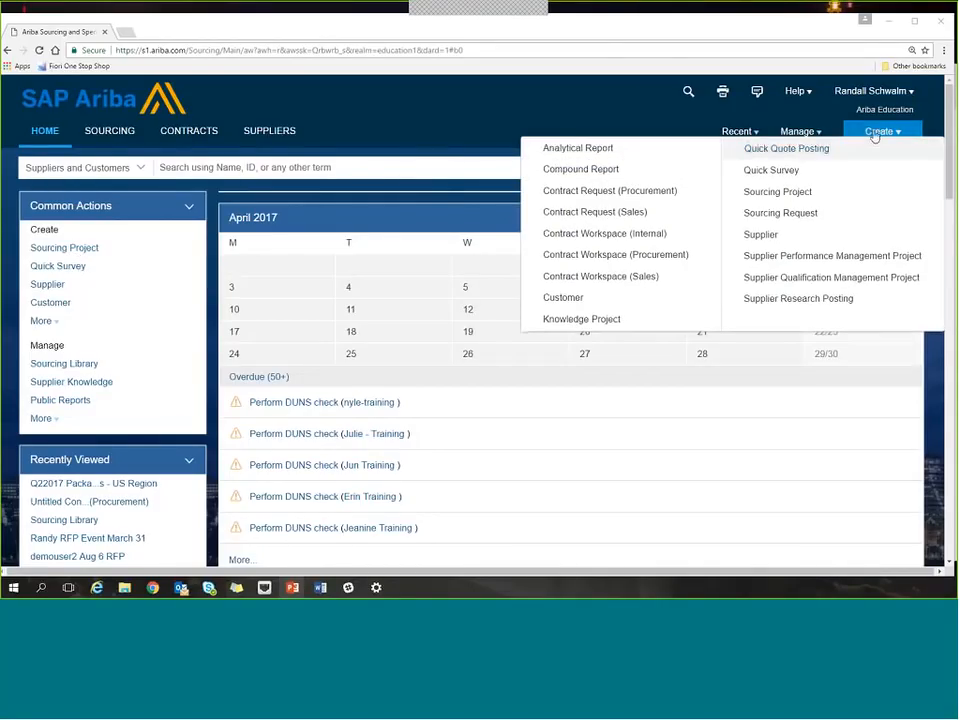
pyautogui.click(797, 199)
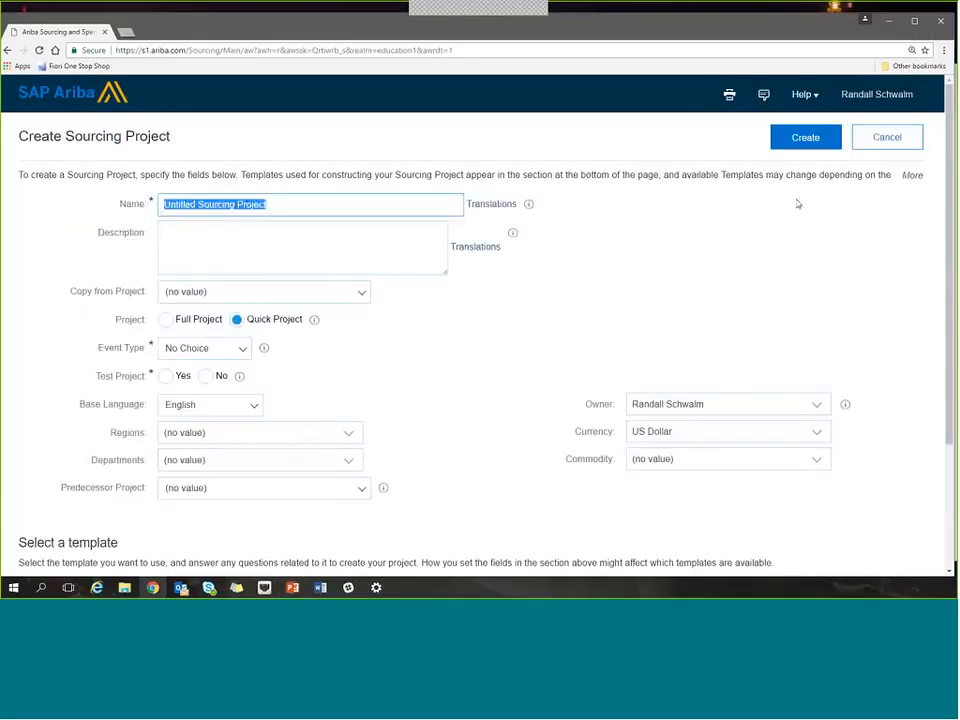
# Examine the Project and Event Type fields, comparing the form for a Full Project with that for a Quick Project.
pyautogui.click(319, 238)
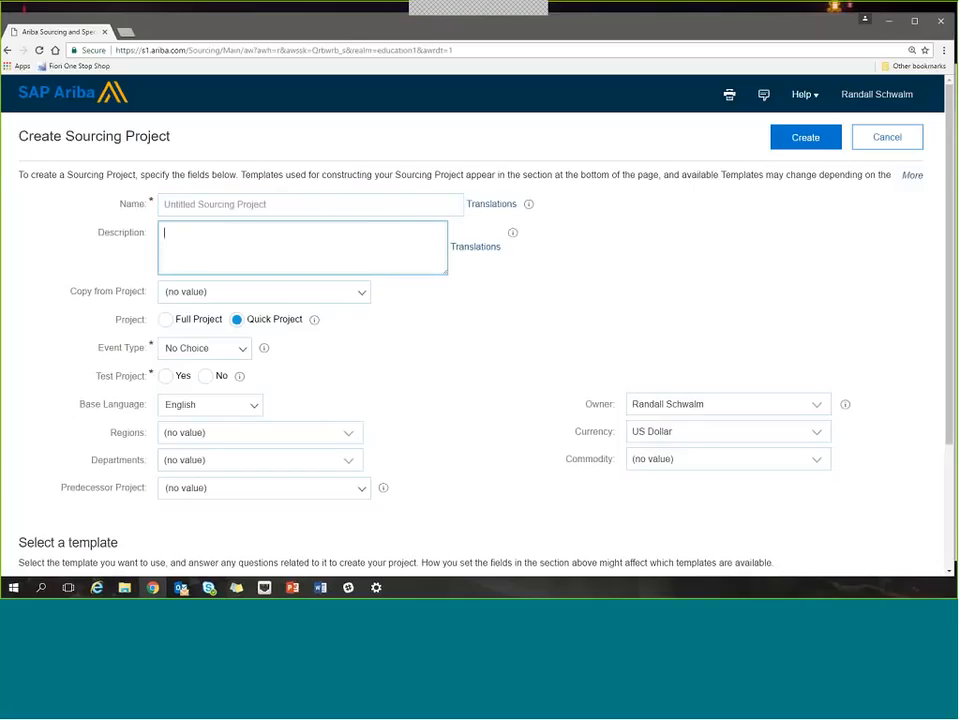
pyautogui.hotkey('alt', 'Tab')
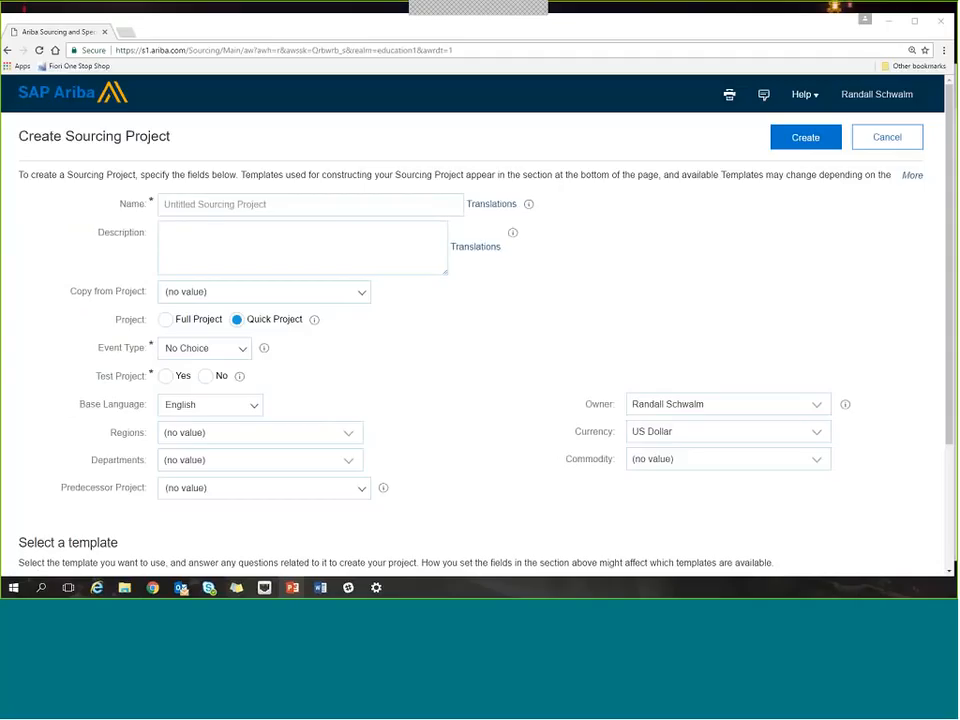
pyautogui.click(333, 359)
pyautogui.doubleClick(133, 320)
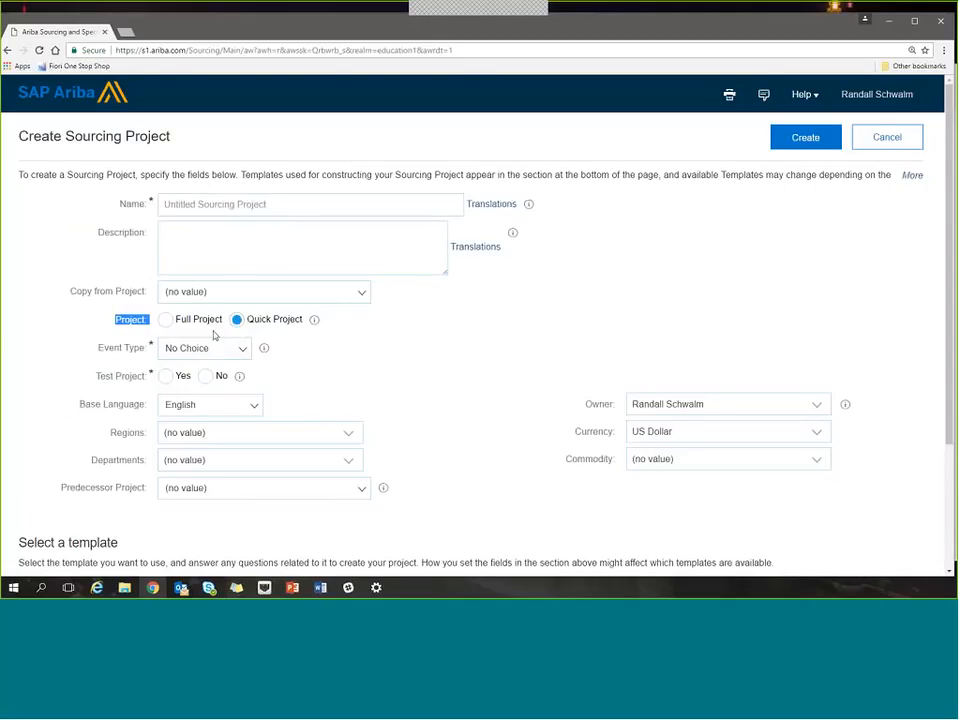
pyautogui.scroll(-1, 289, 364)
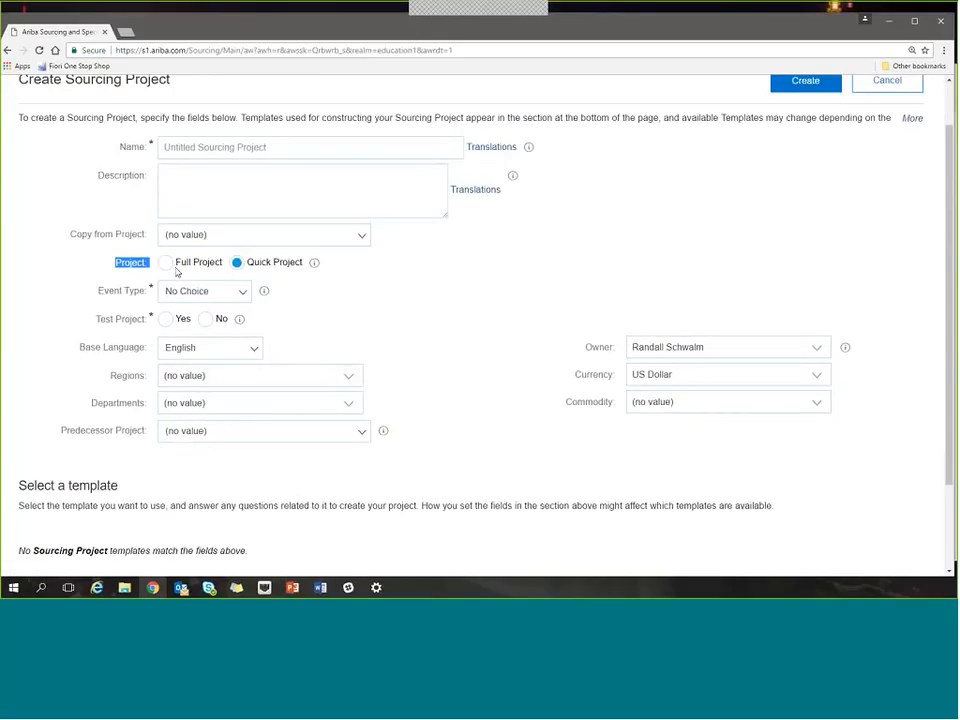
pyautogui.click(101, 294)
pyautogui.tripleClick(101, 294)
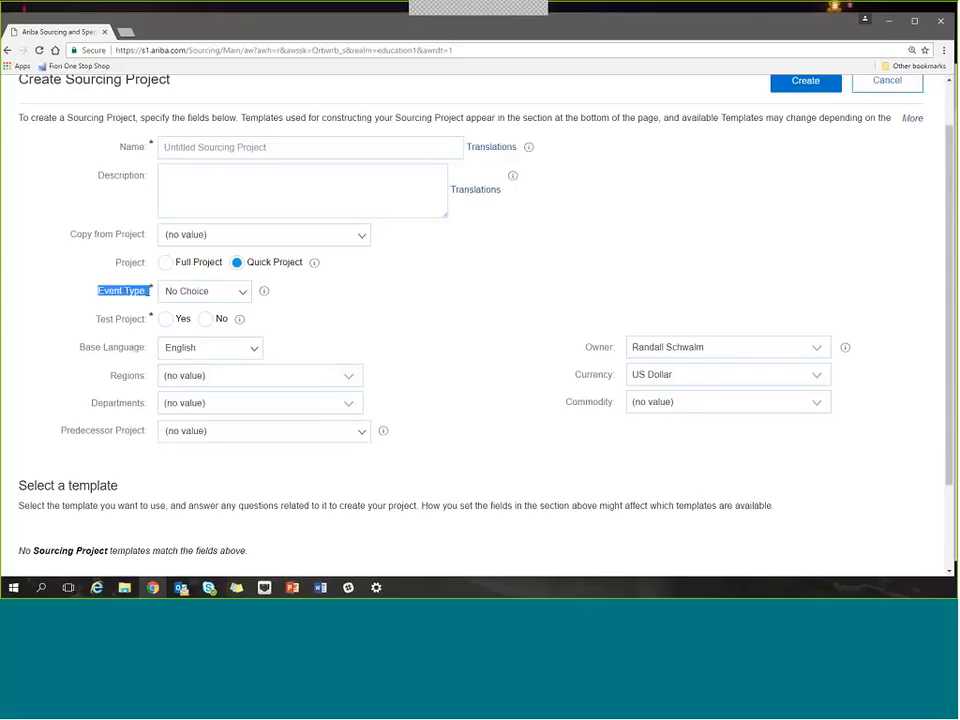
pyautogui.click(336, 304)
pyautogui.click(165, 265)
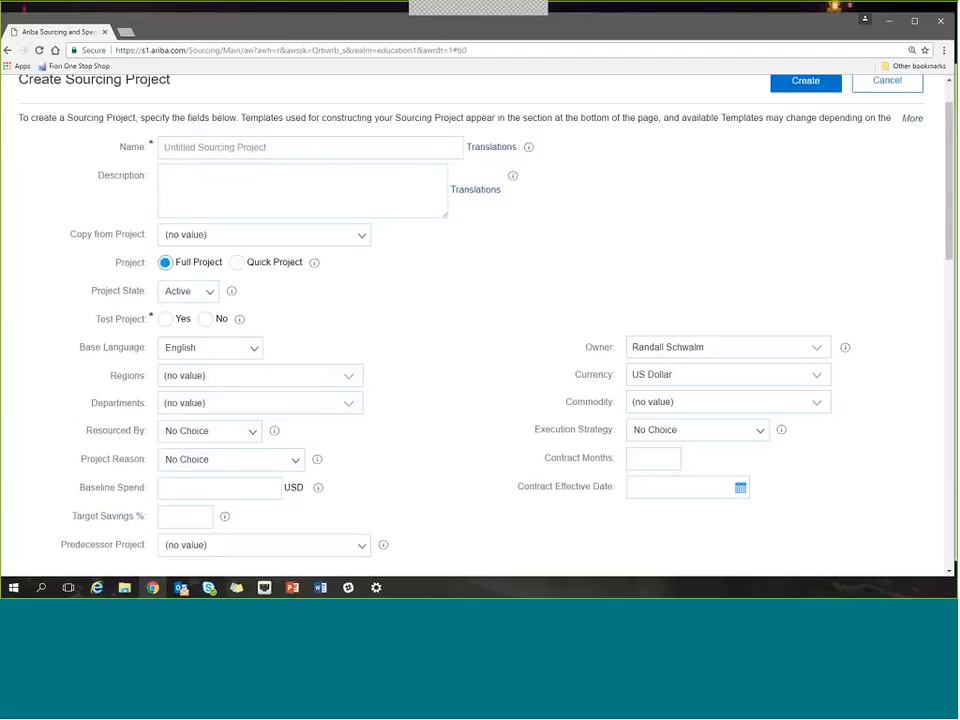
pyautogui.click(237, 263)
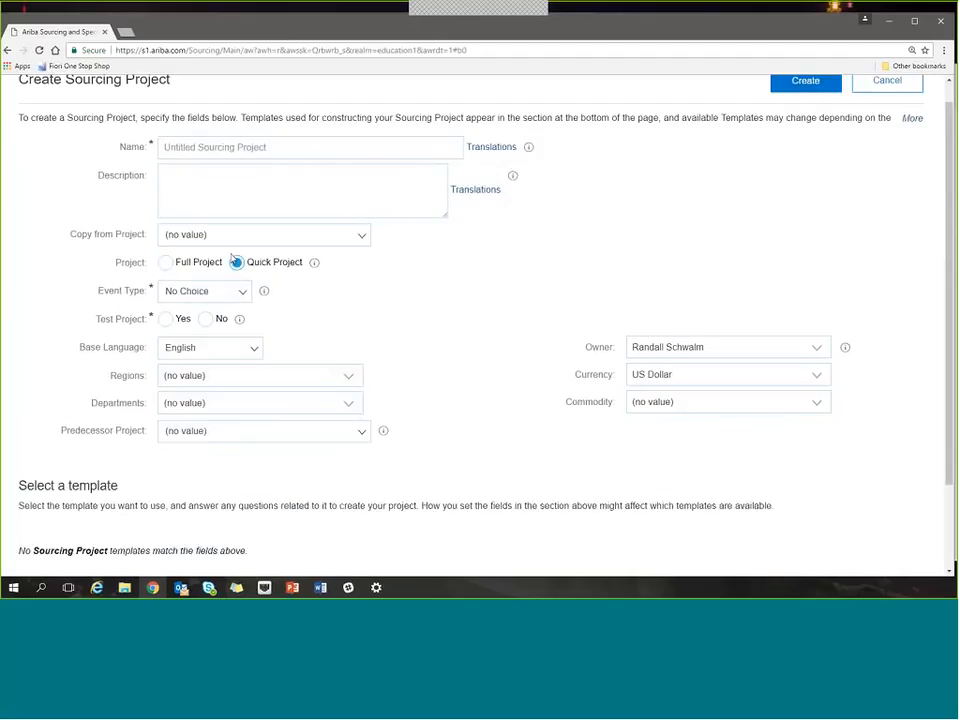
# Name the sourcing project "Q22017 Packaging Event".
pyautogui.click(207, 147)
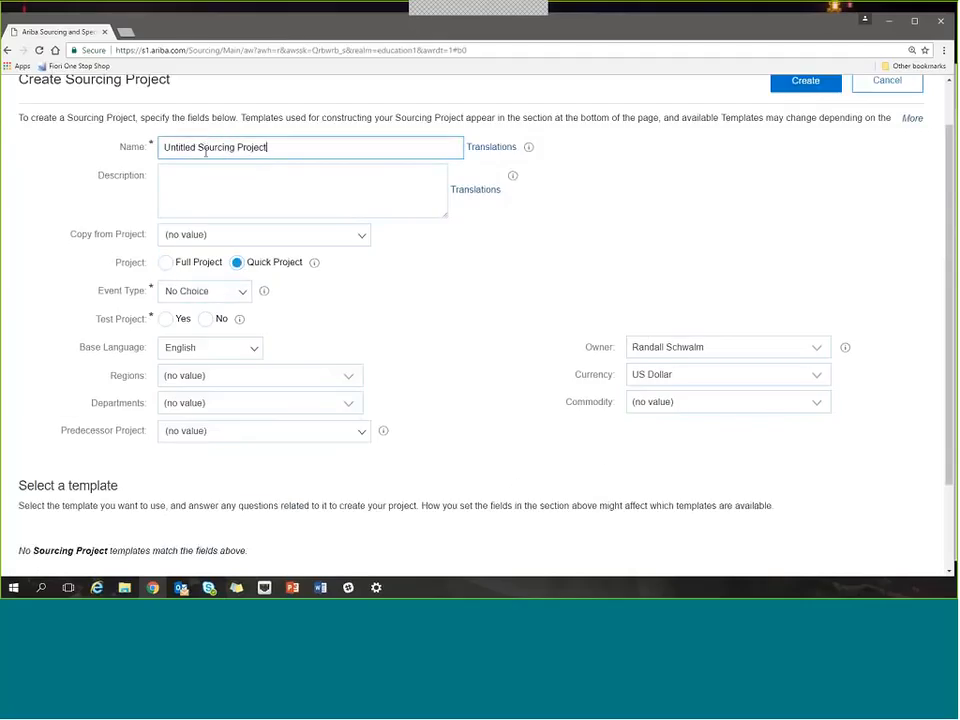
pyautogui.moveTo(269, 149); pyautogui.dragTo(143, 154)
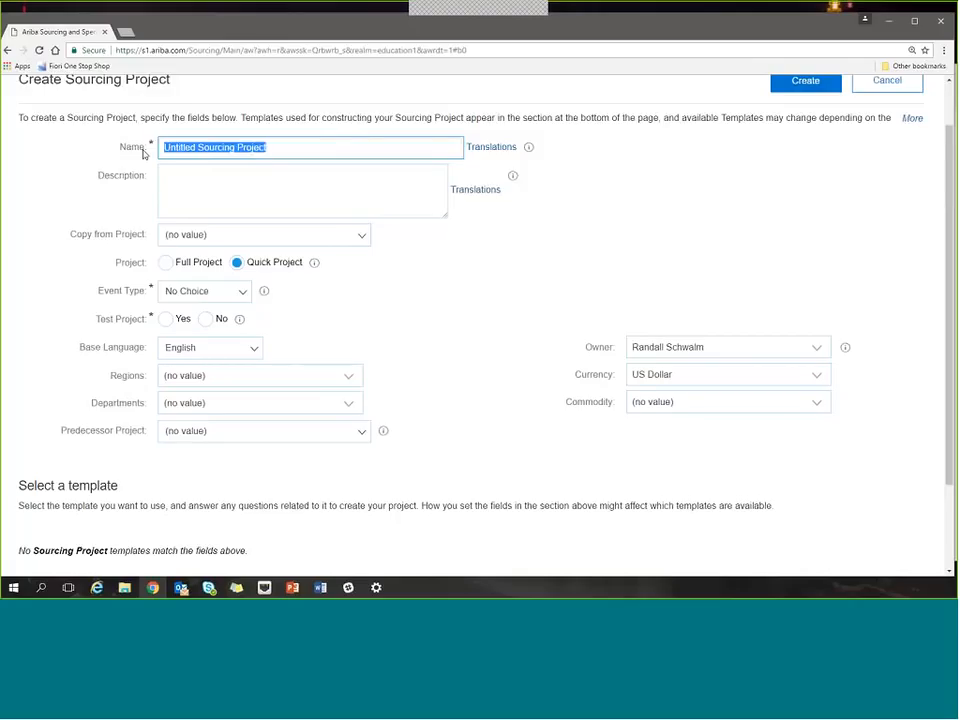
pyautogui.write('Q')
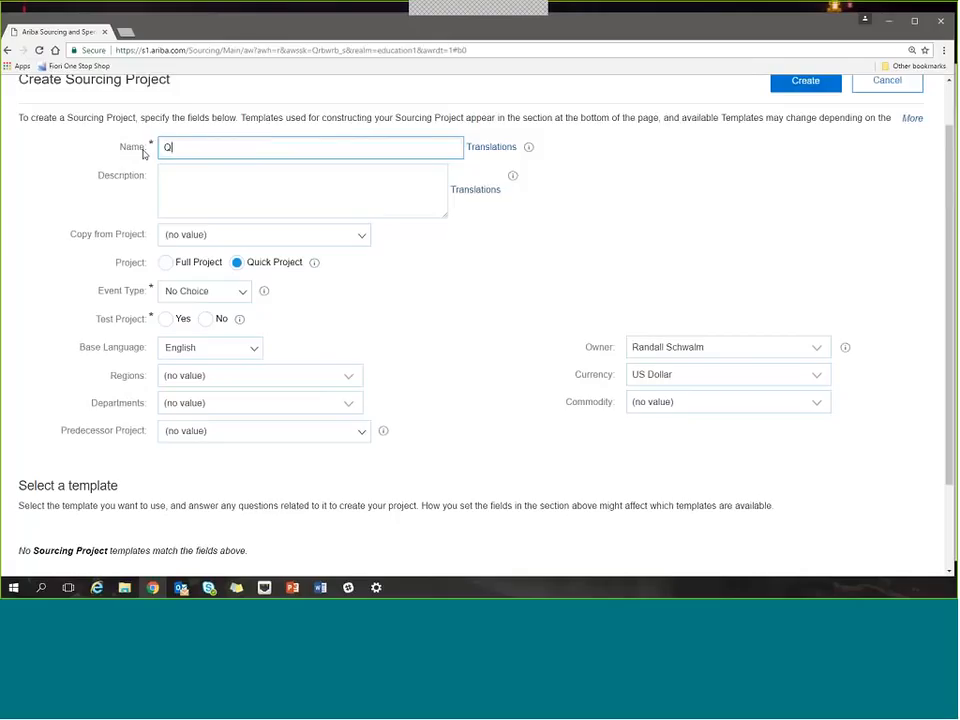
pyautogui.write('22017 Packaging Event')
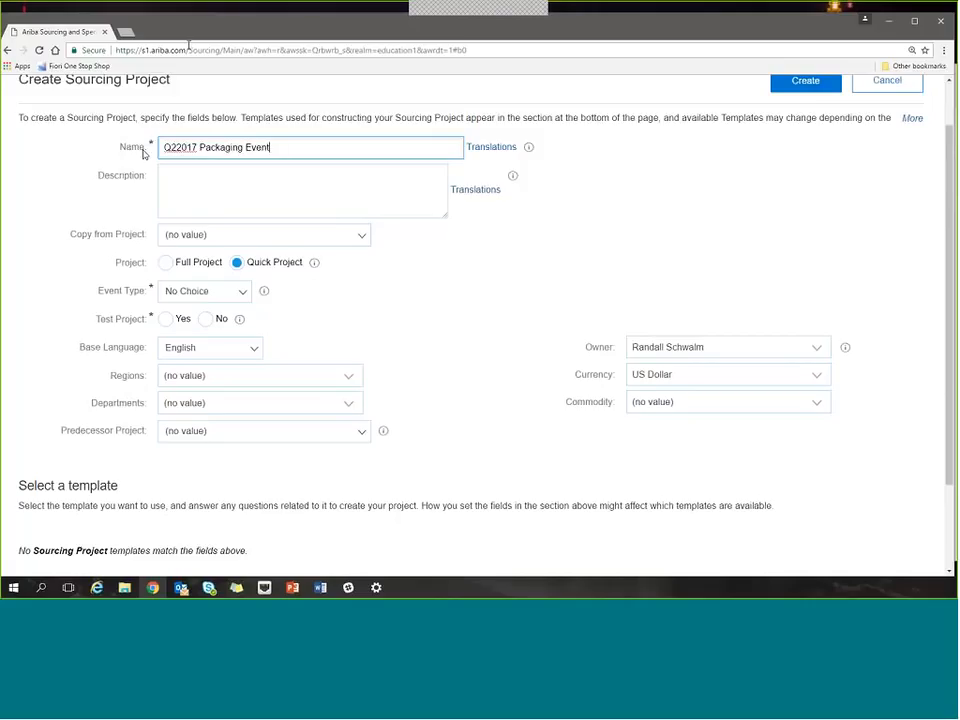
pyautogui.click(297, 196)
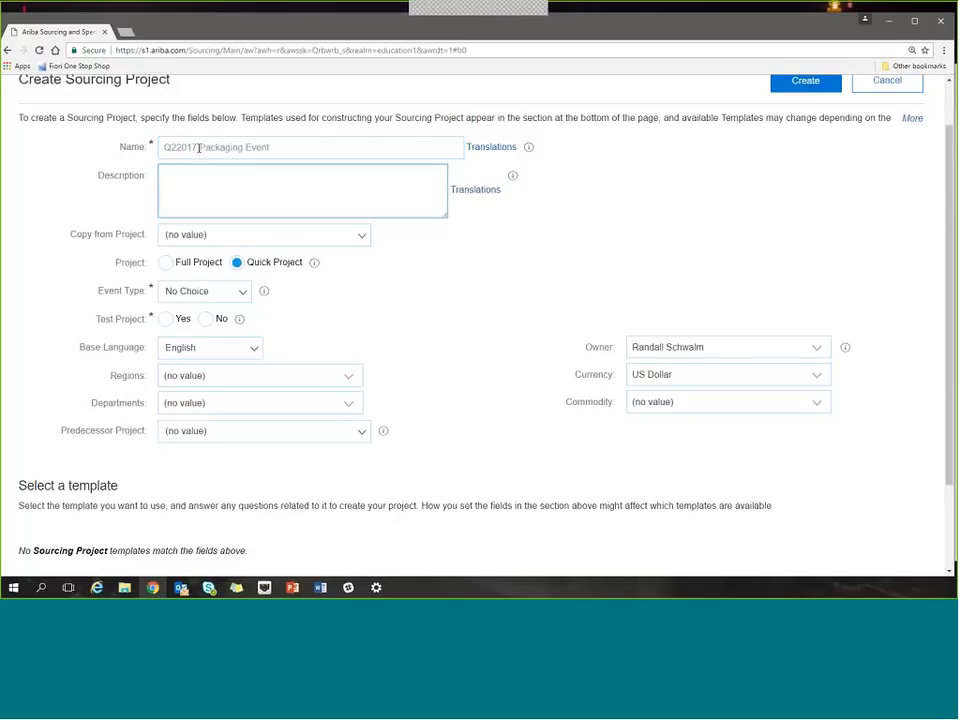
pyautogui.click(230, 149)
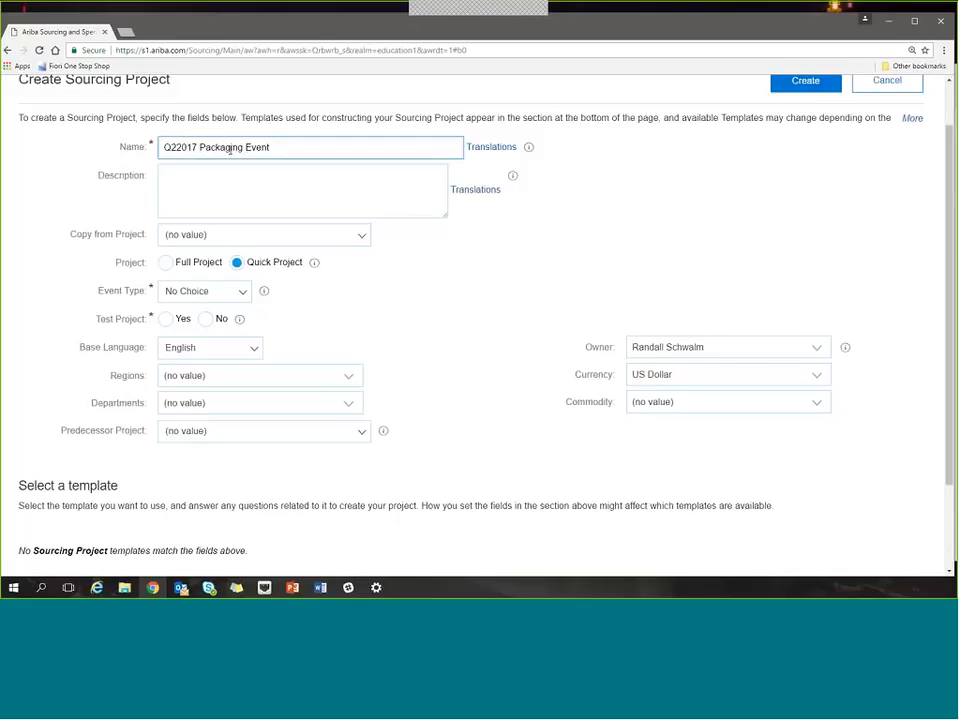
pyautogui.click(291, 175)
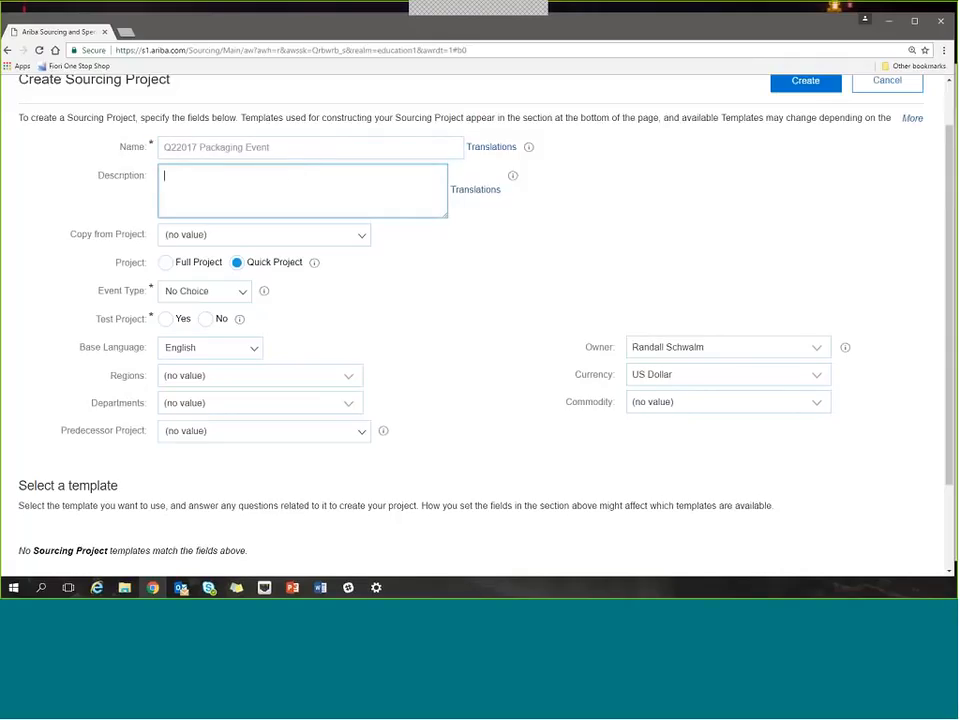
pyautogui.click(289, 147)
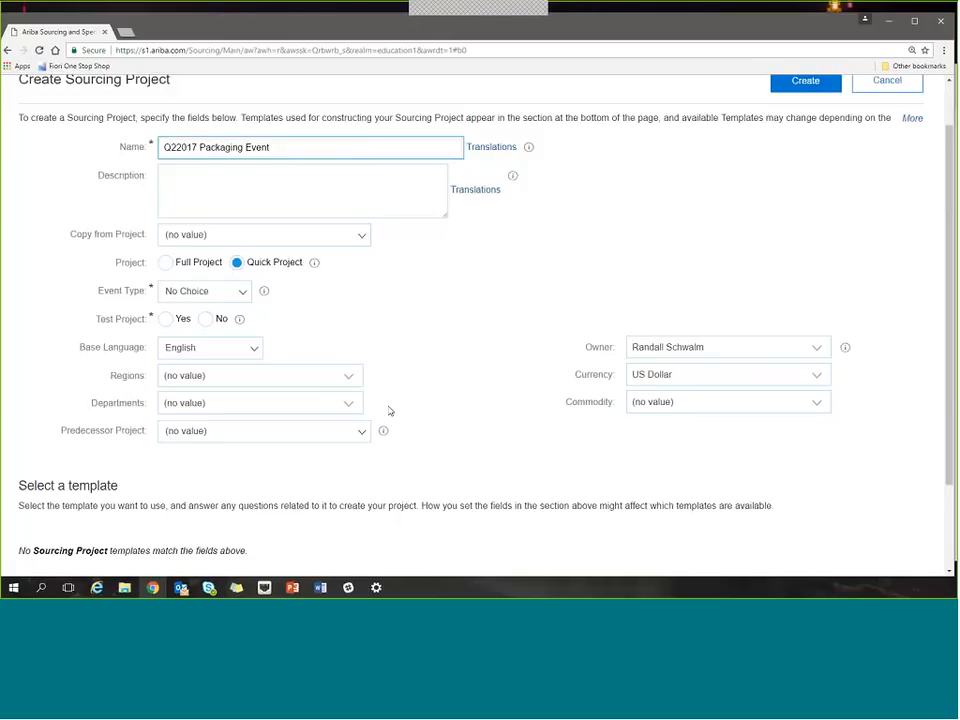
# Set the sourcing project's event type to RFP.
pyautogui.click(246, 302)
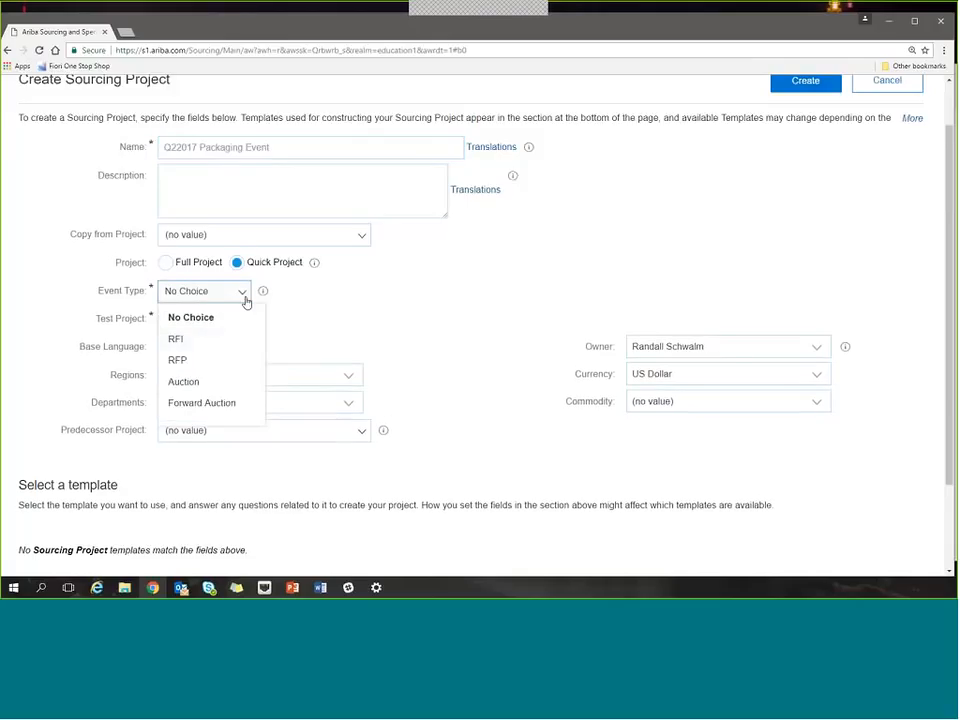
pyautogui.click(213, 362)
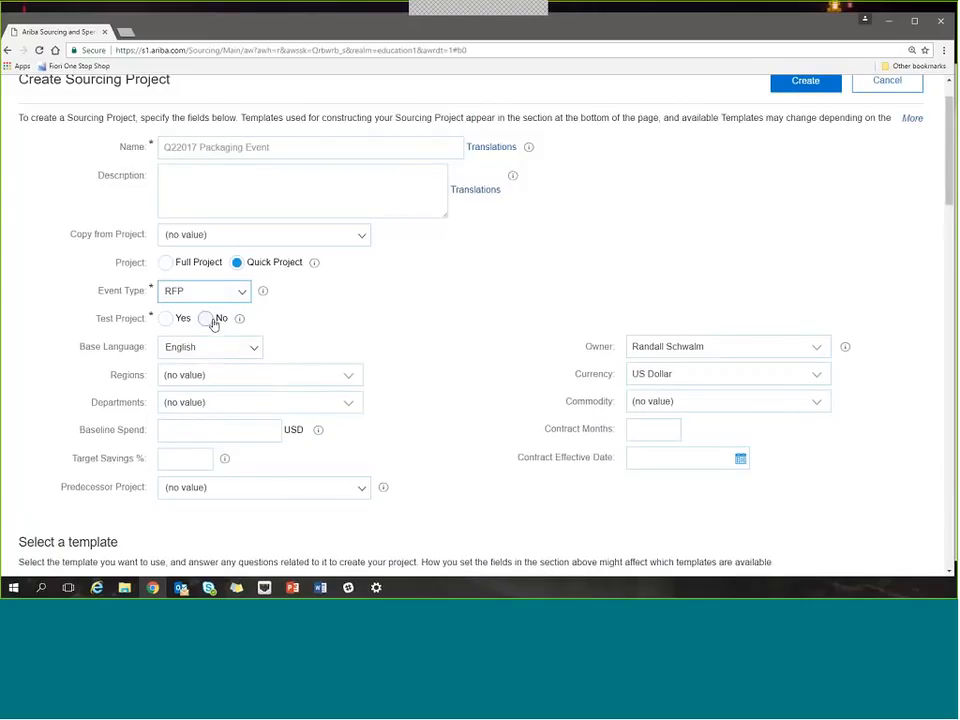
pyautogui.click(243, 434)
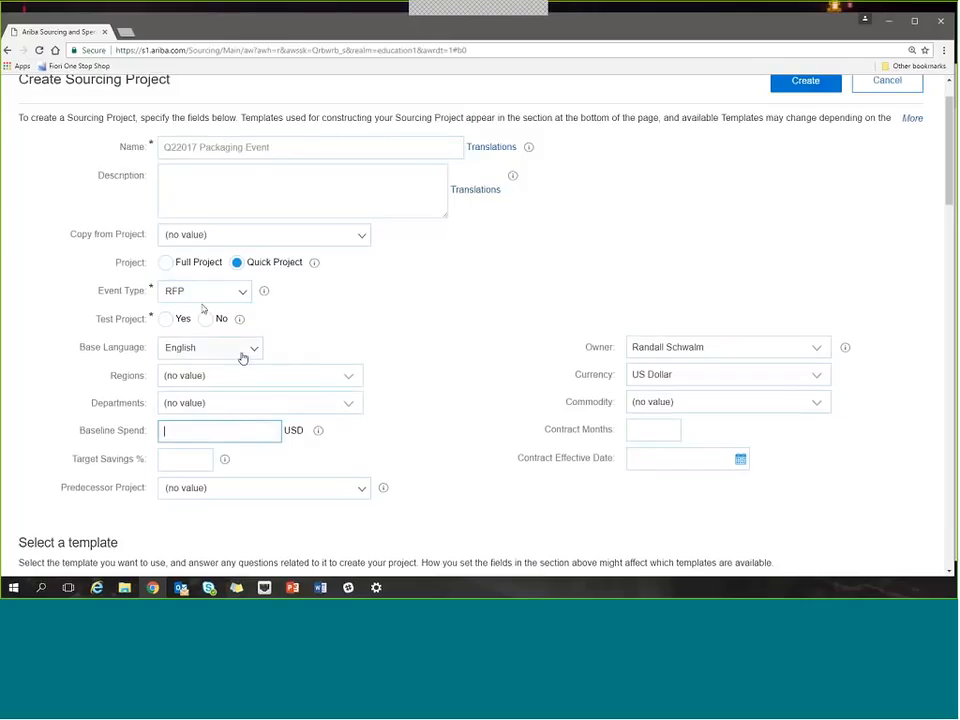
pyautogui.click(366, 341)
# Set the project's region to USA and its department to 300 Manufacturing.
pyautogui.scroll(-2, 366, 341)
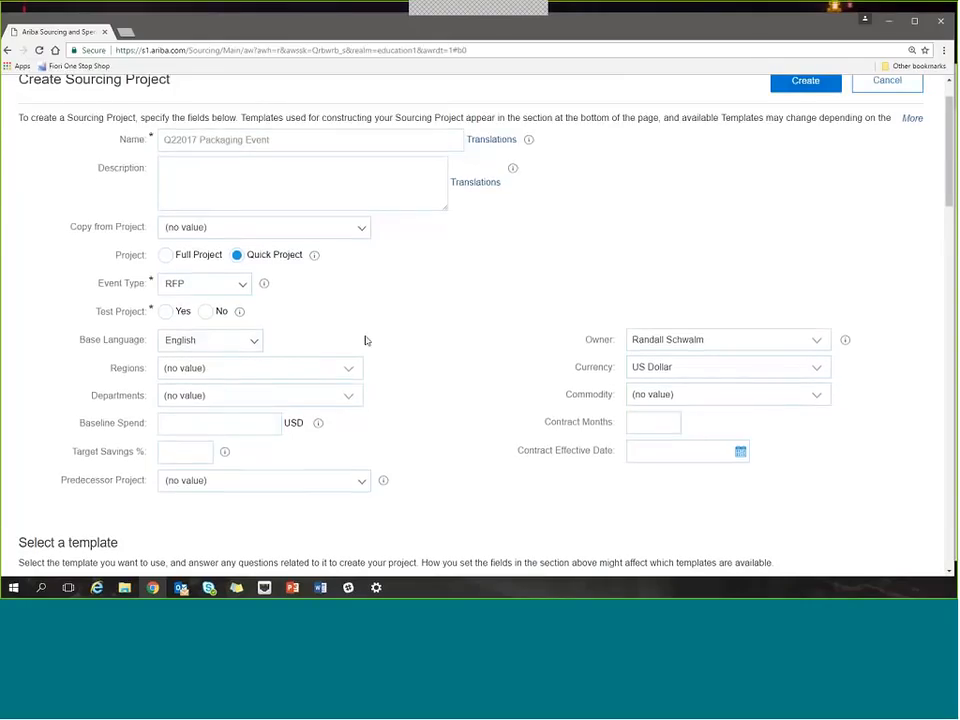
pyautogui.scroll(-2, 366, 342)
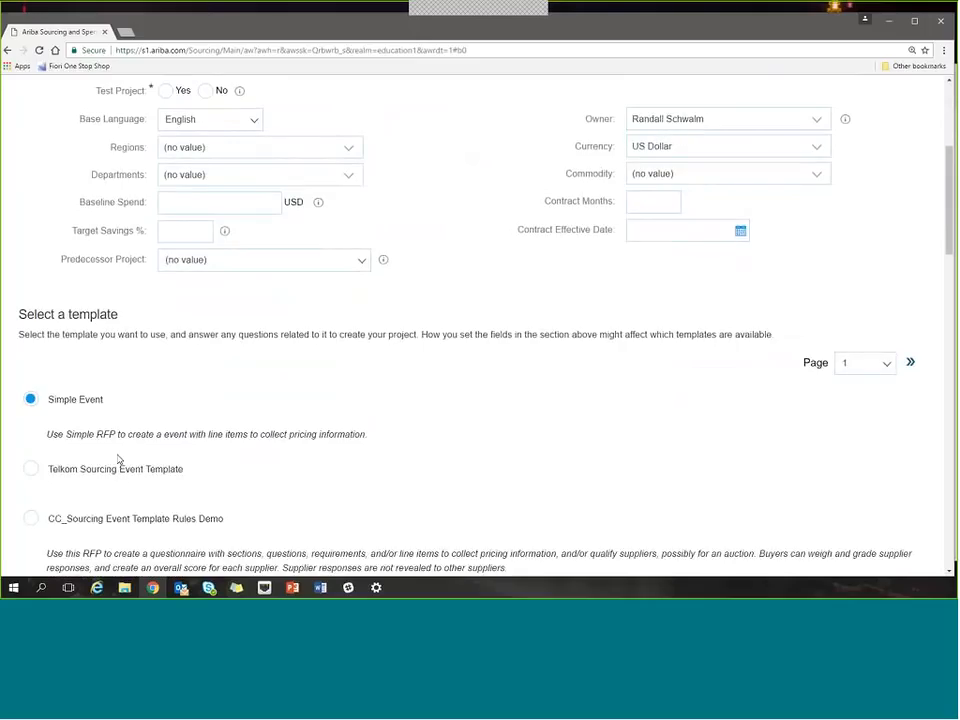
pyautogui.scroll(2, 118, 459)
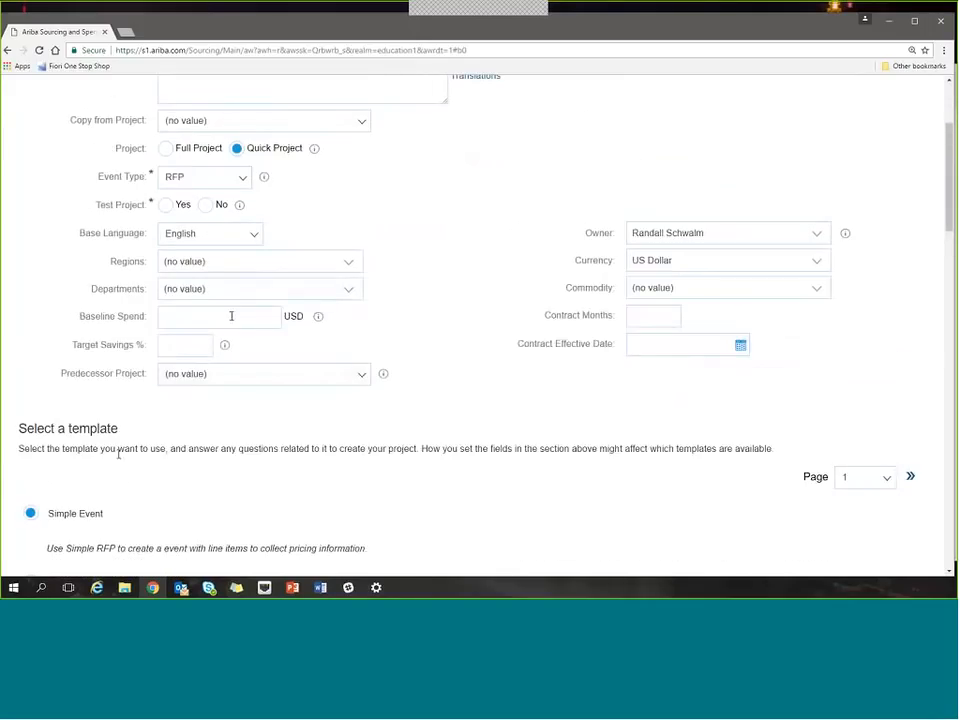
pyautogui.click(348, 266)
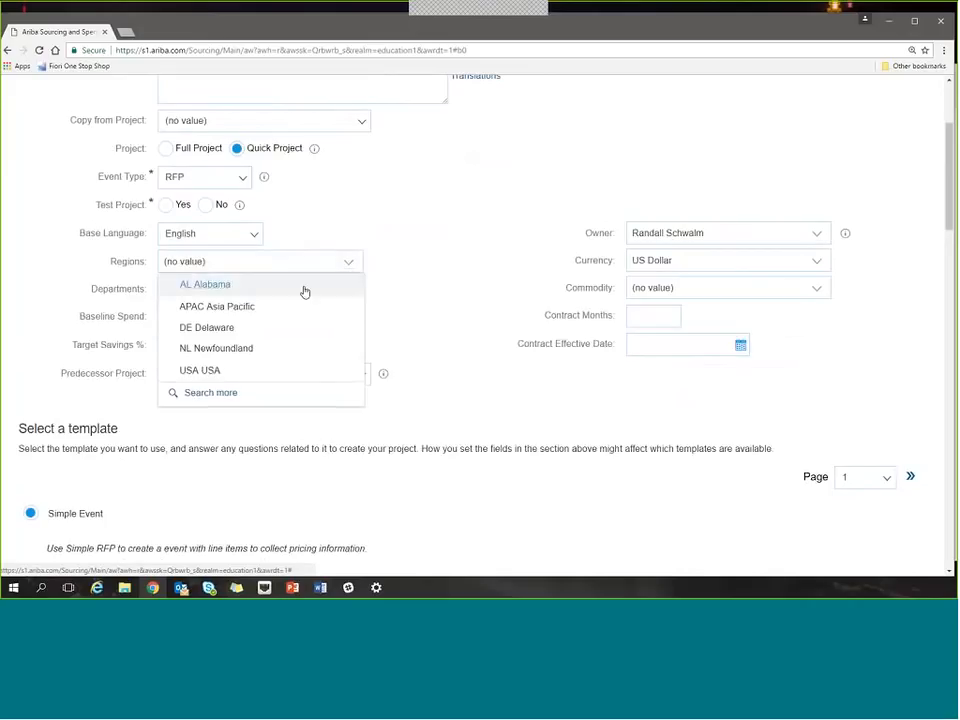
pyautogui.click(229, 370)
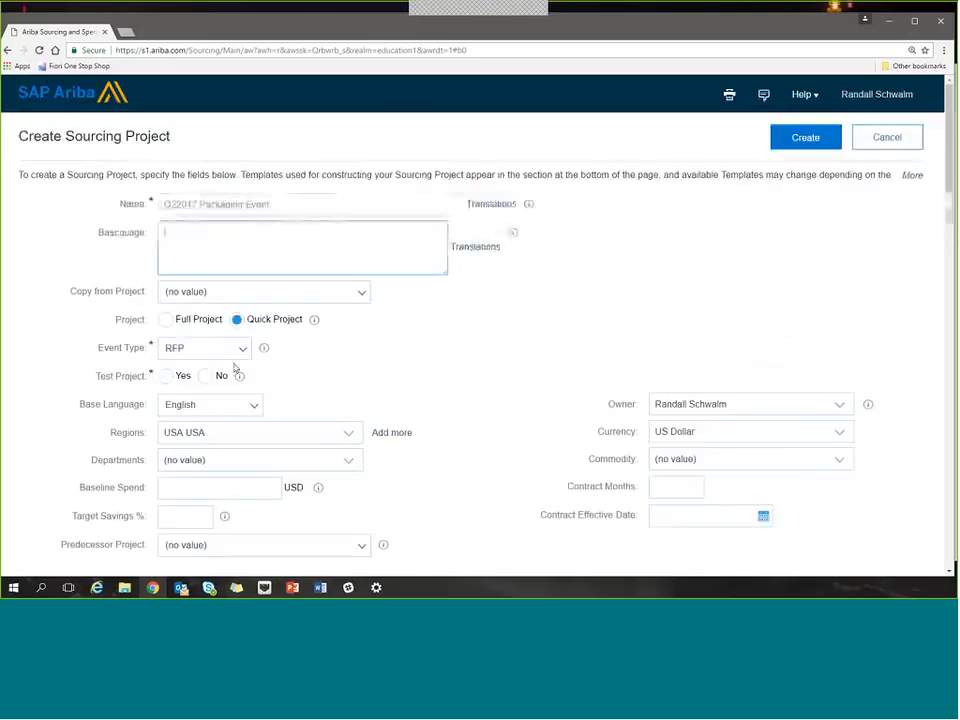
pyautogui.scroll(-2, 308, 420)
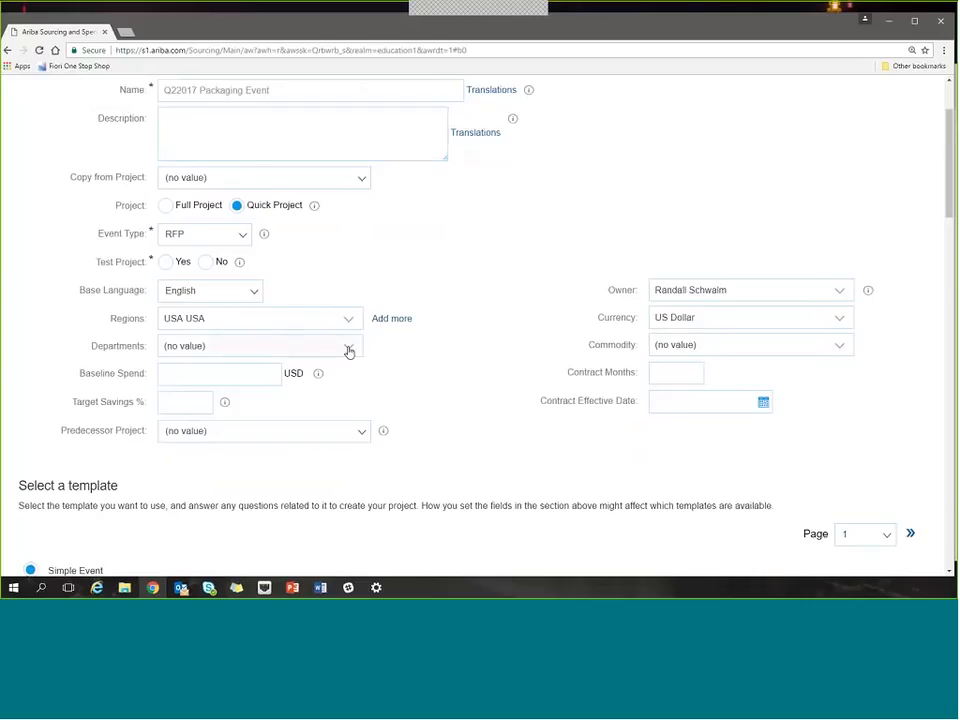
pyautogui.click(348, 346)
pyautogui.click(249, 398)
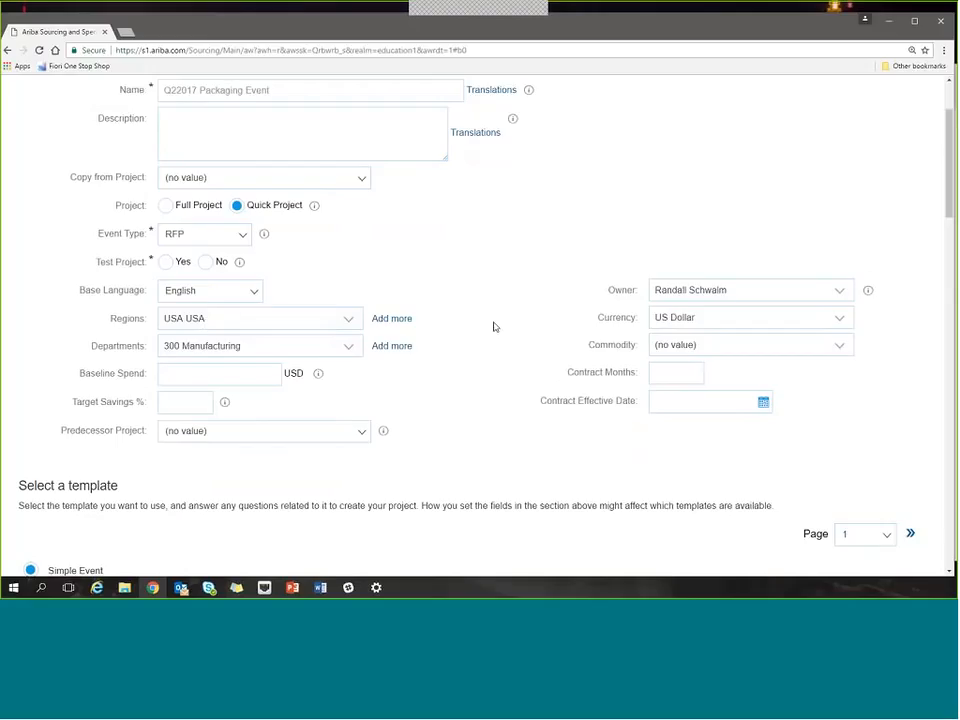
# Set the project's commodity to only Packaging materials 2412, searching the commodity list by name for "packaging".
pyautogui.click(841, 351)
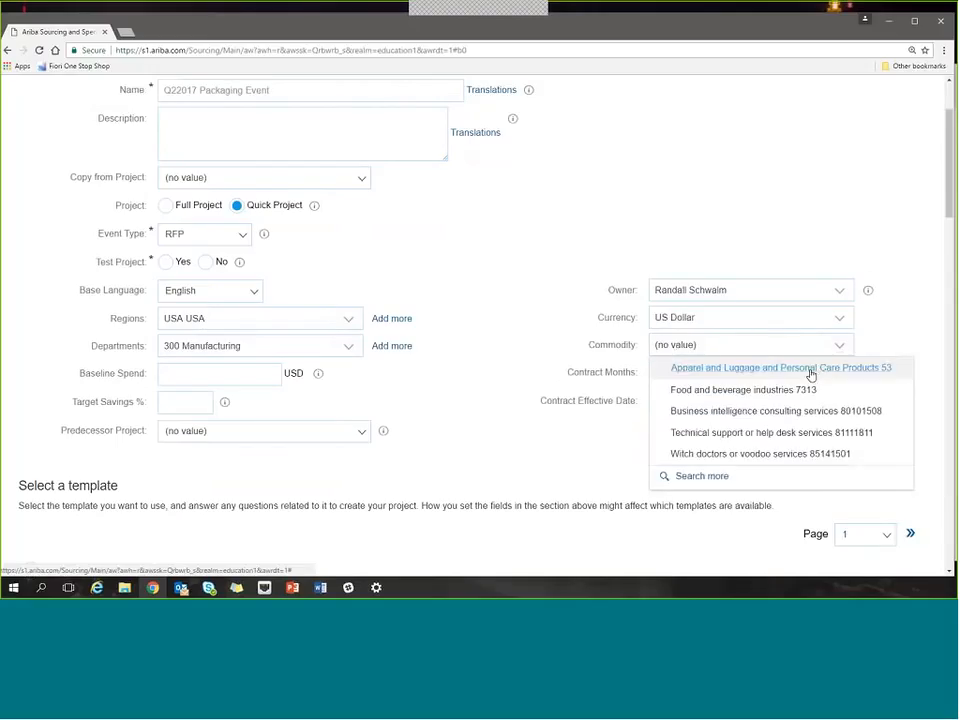
pyautogui.click(810, 368)
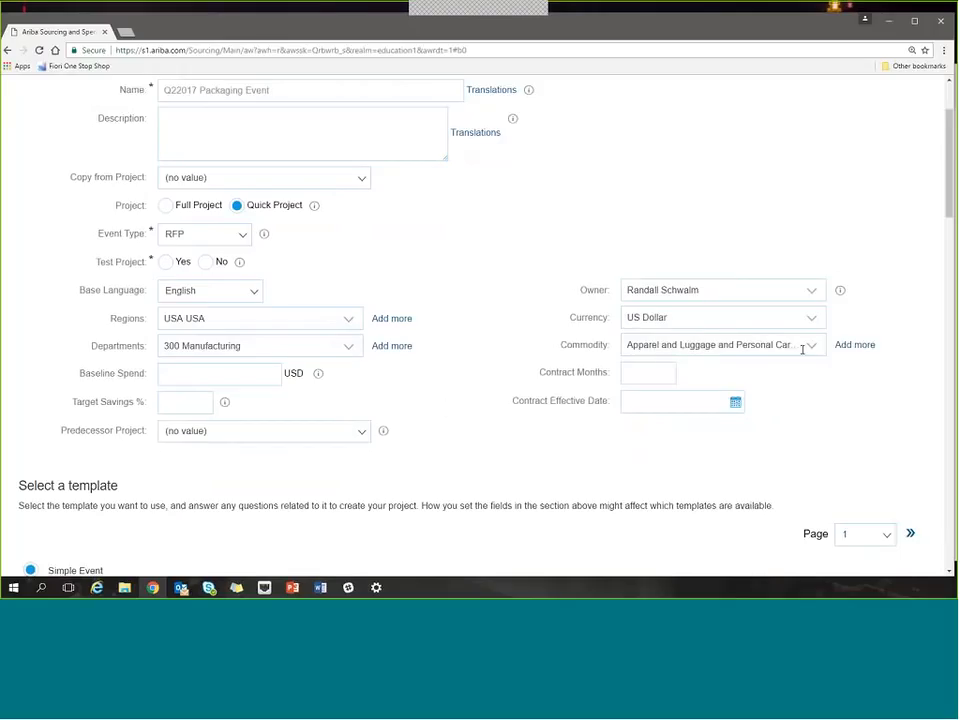
pyautogui.click(813, 350)
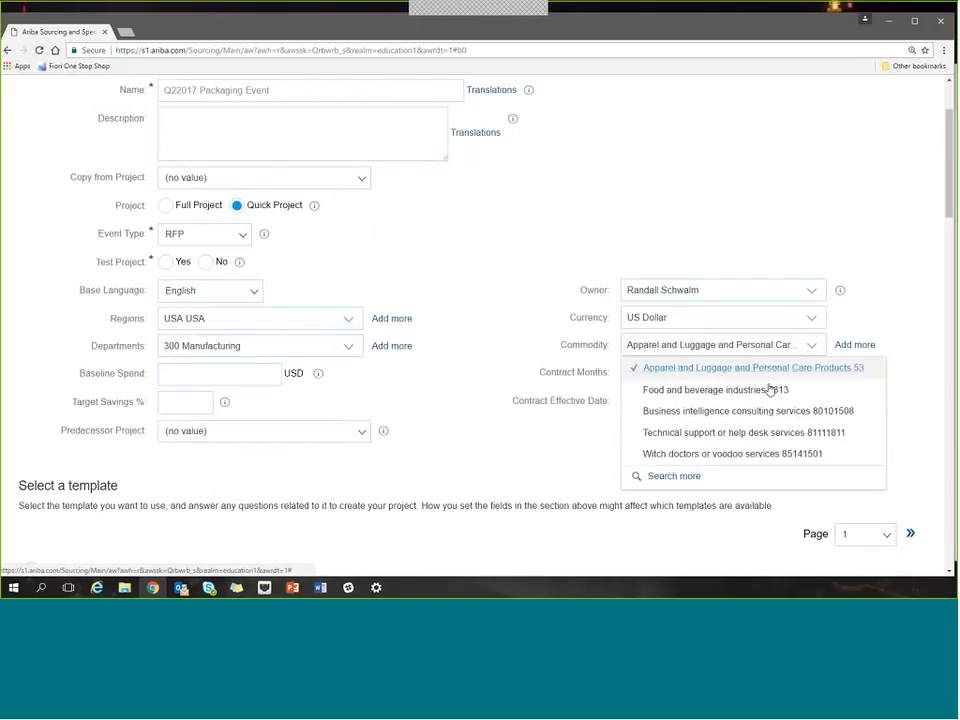
pyautogui.click(677, 476)
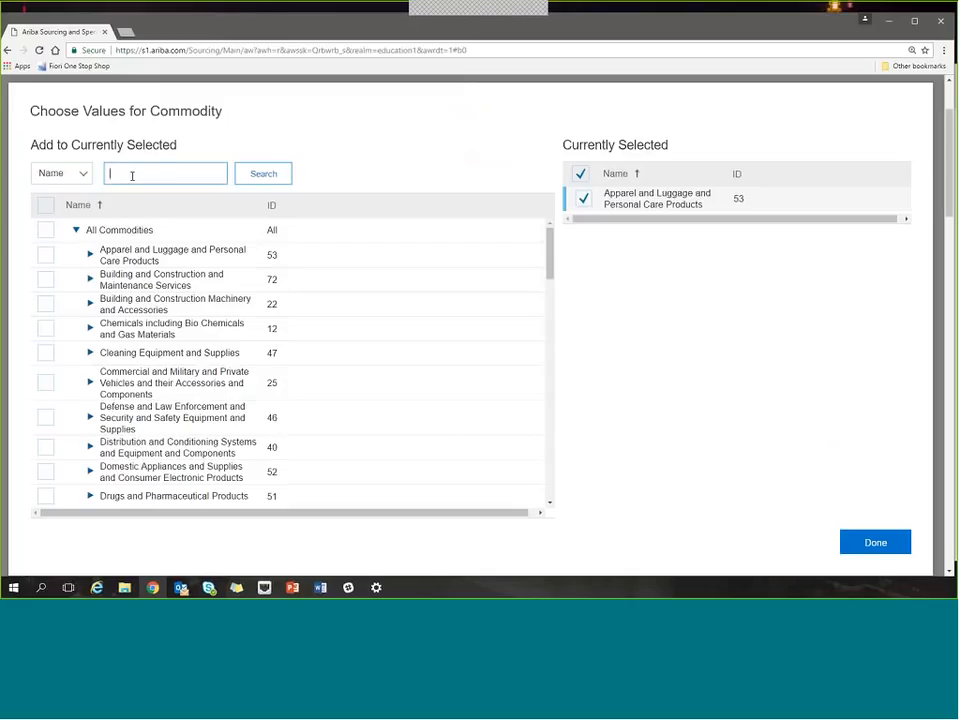
pyautogui.write('packaging')
pyautogui.press('Return')
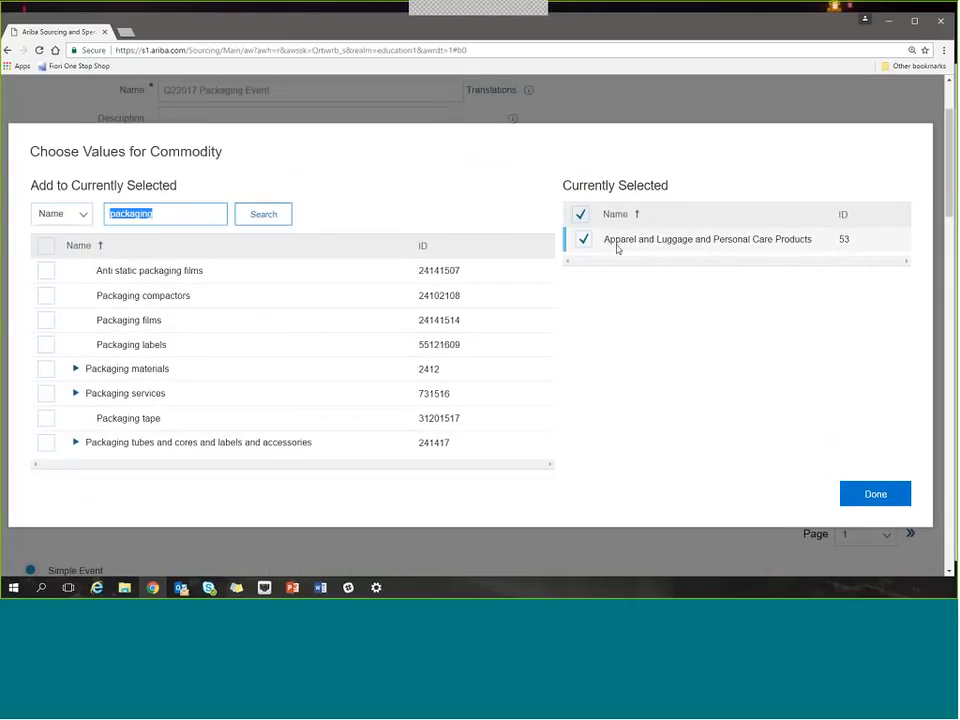
pyautogui.click(583, 239)
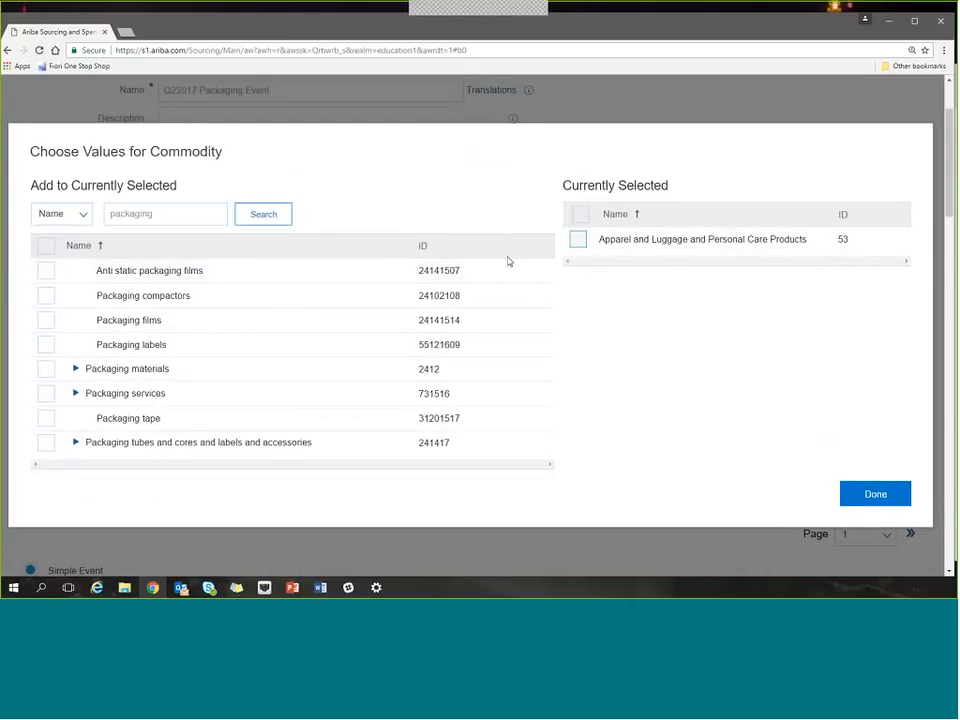
pyautogui.click(50, 372)
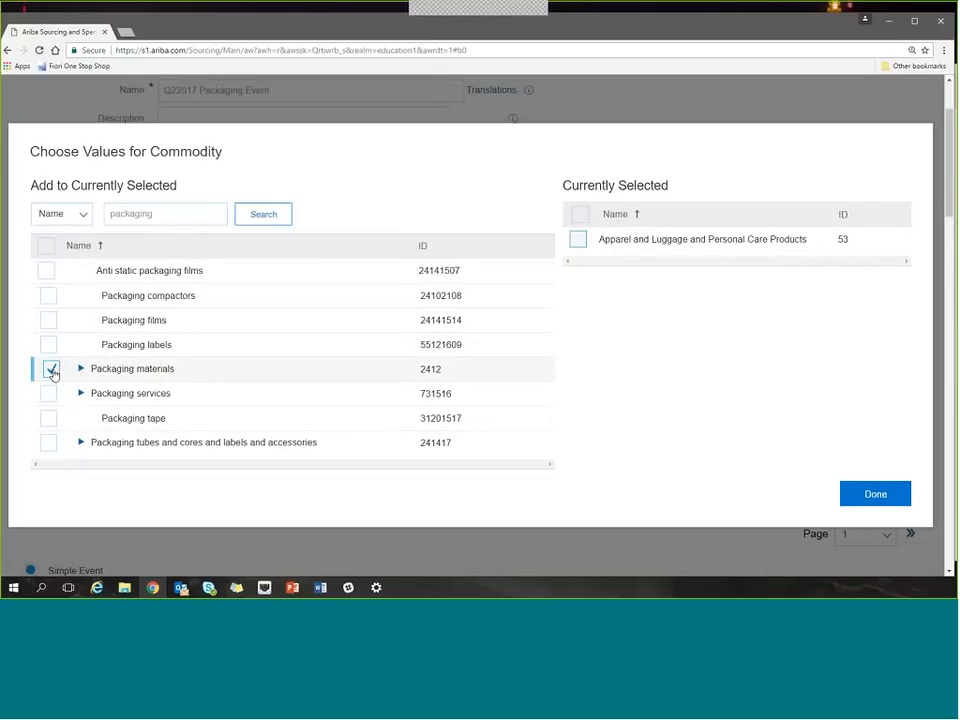
pyautogui.click(865, 497)
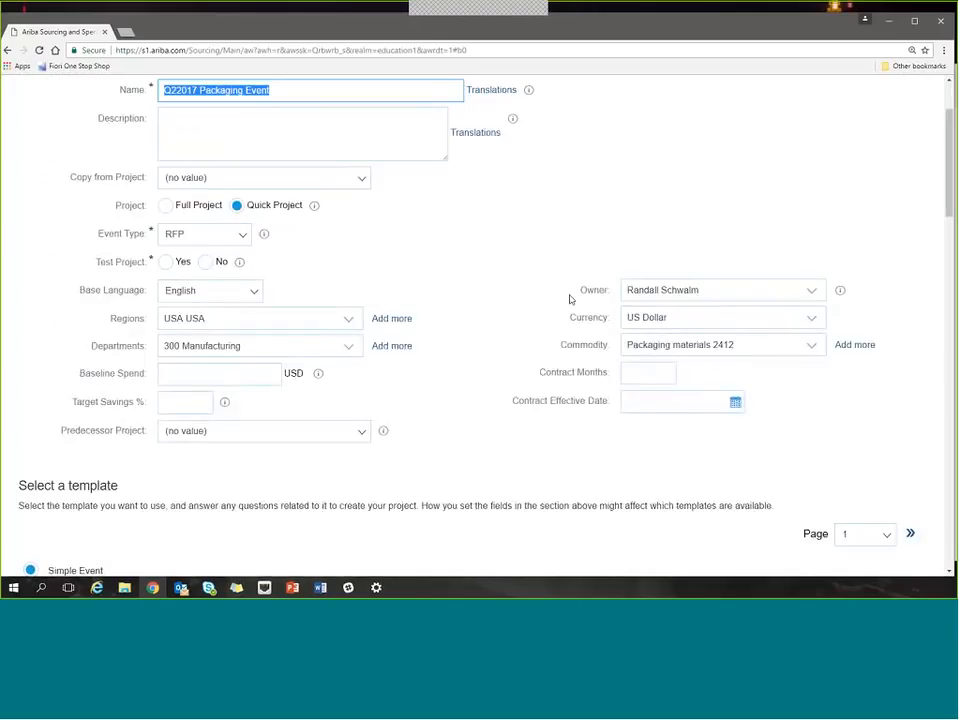
# Set the project's contract months to 12, leaving baseline spend and target savings empty.
pyautogui.click(474, 446)
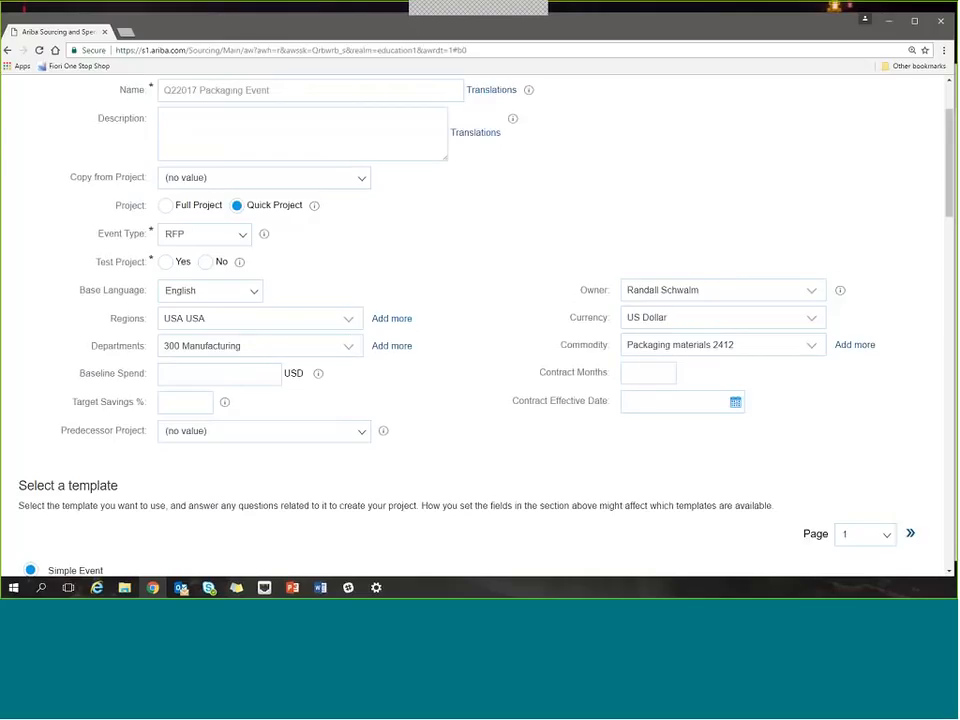
pyautogui.click(205, 374)
pyautogui.click(199, 402)
pyautogui.click(665, 375)
pyautogui.write('12')
pyautogui.click(773, 398)
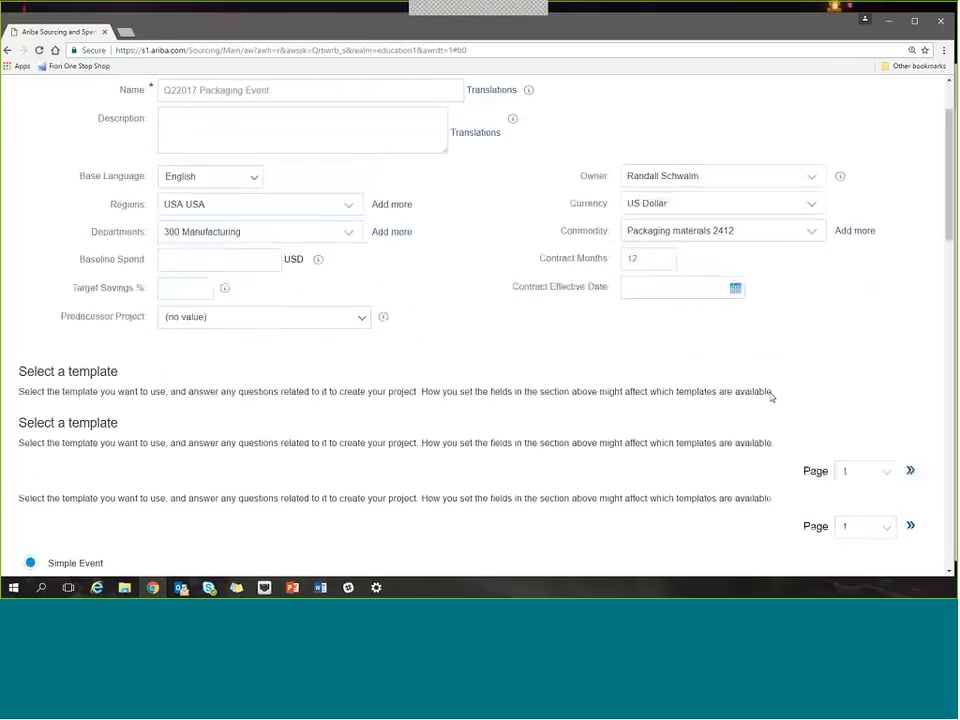
# Choose the DEMO Request for Proposal template for the sourcing project.
pyautogui.scroll(-5, 771, 396)
pyautogui.scroll(-2, 686, 408)
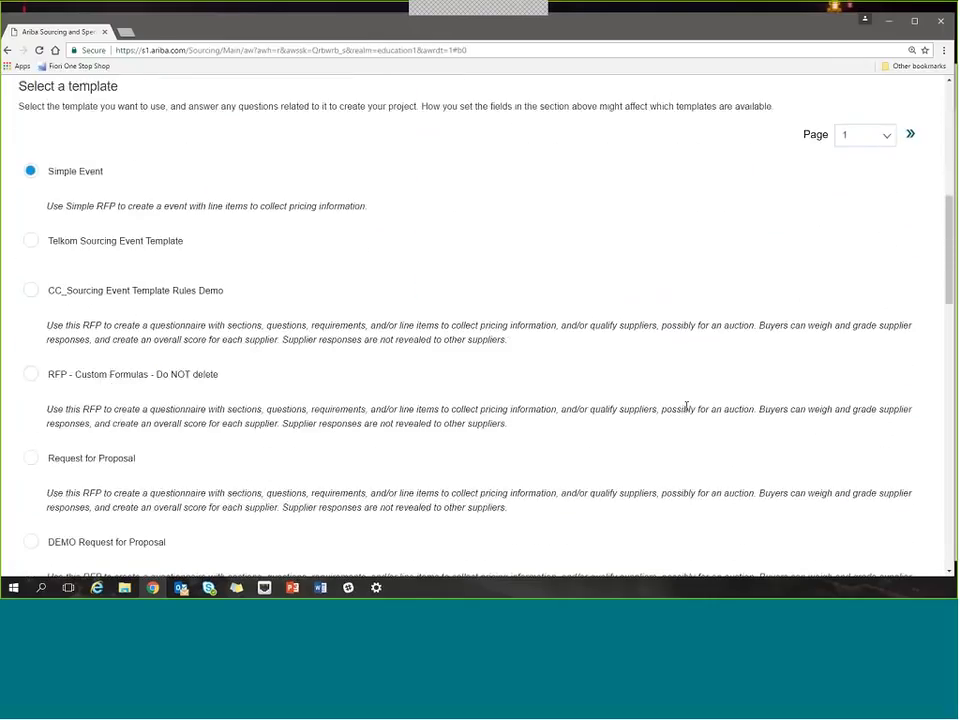
pyautogui.scroll(-1, 686, 410)
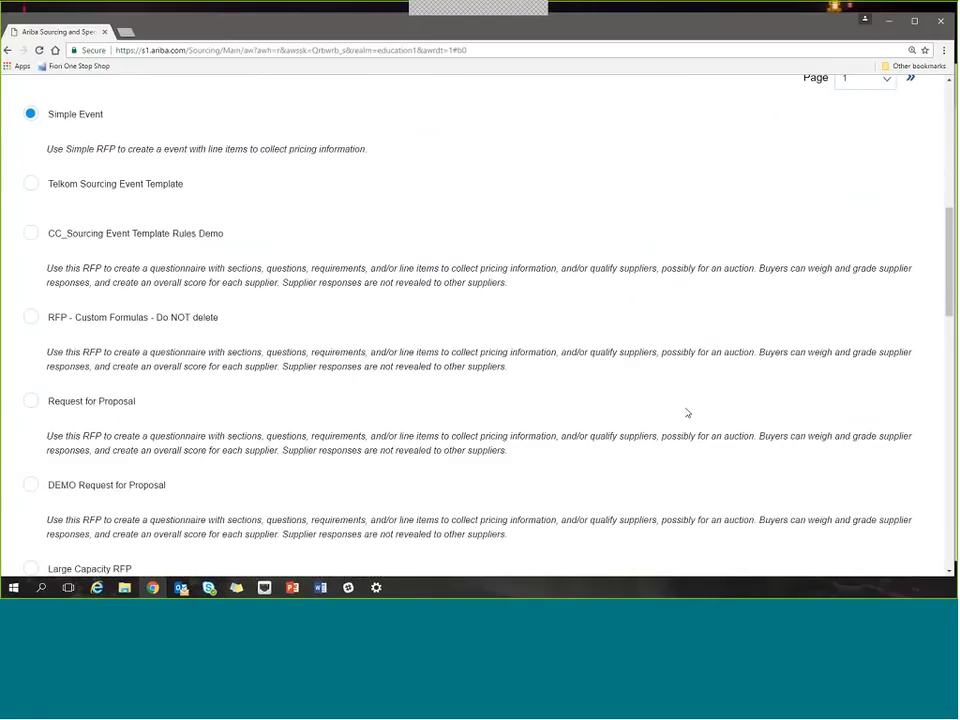
pyautogui.scroll(-3, 685, 415)
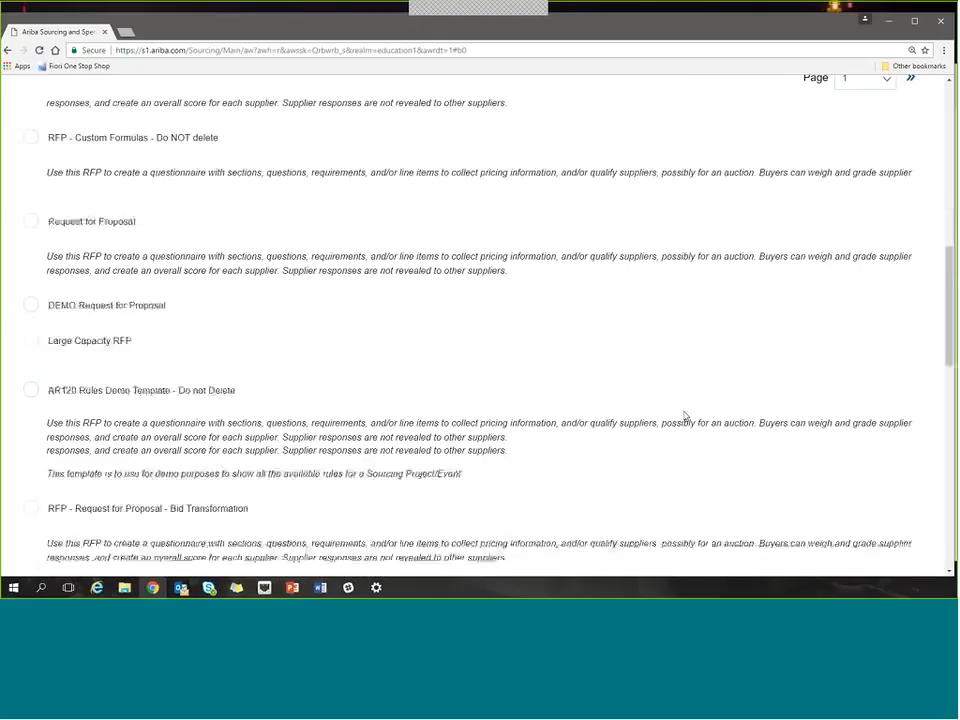
pyautogui.scroll(-2, 685, 415)
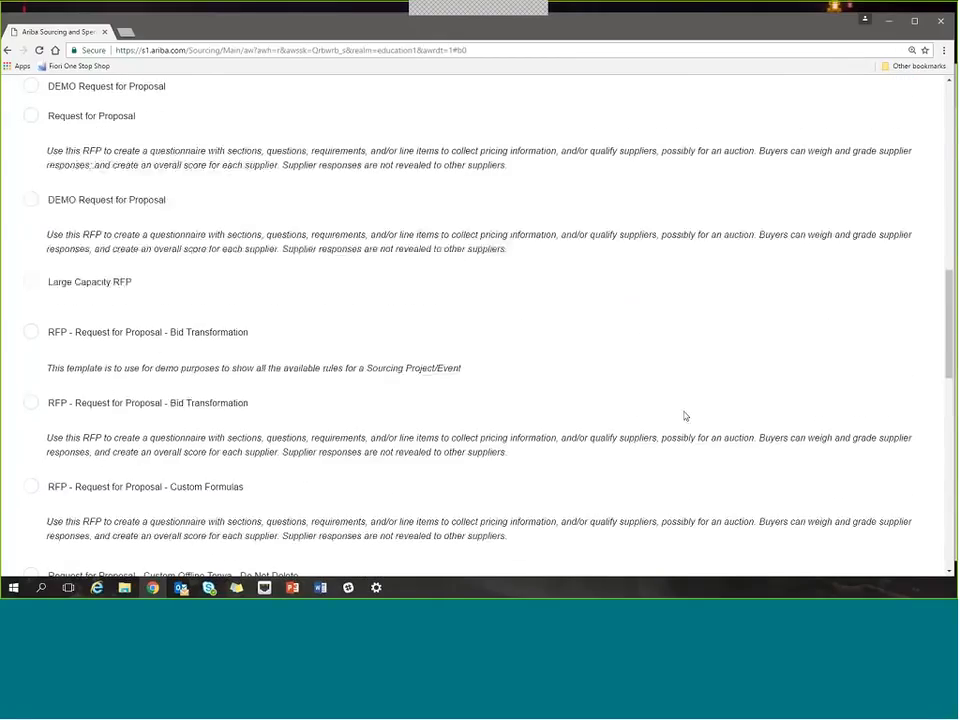
pyautogui.click(31, 257)
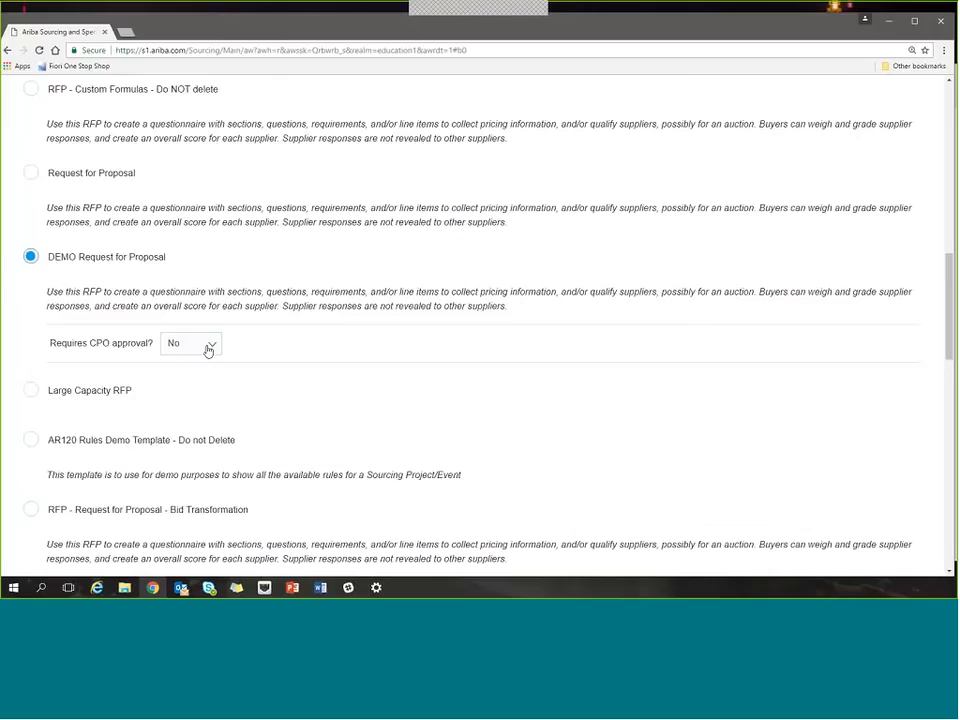
# Create the sourcing project, marking it as a test project.
pyautogui.scroll(2, 304, 367)
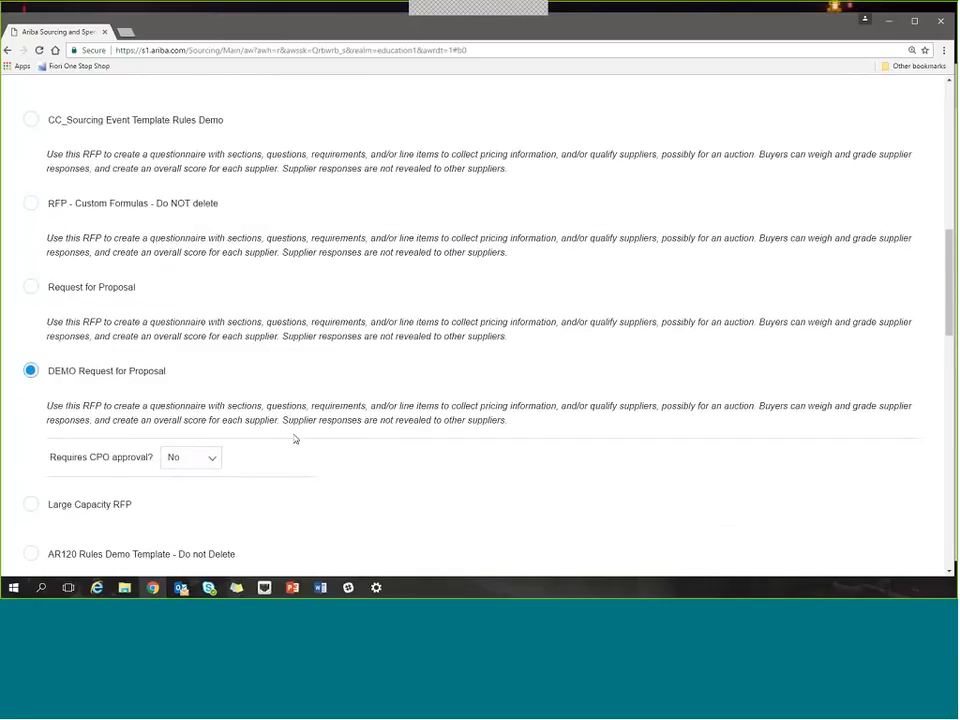
pyautogui.scroll(3, 296, 439)
pyautogui.scroll(4, 696, 297)
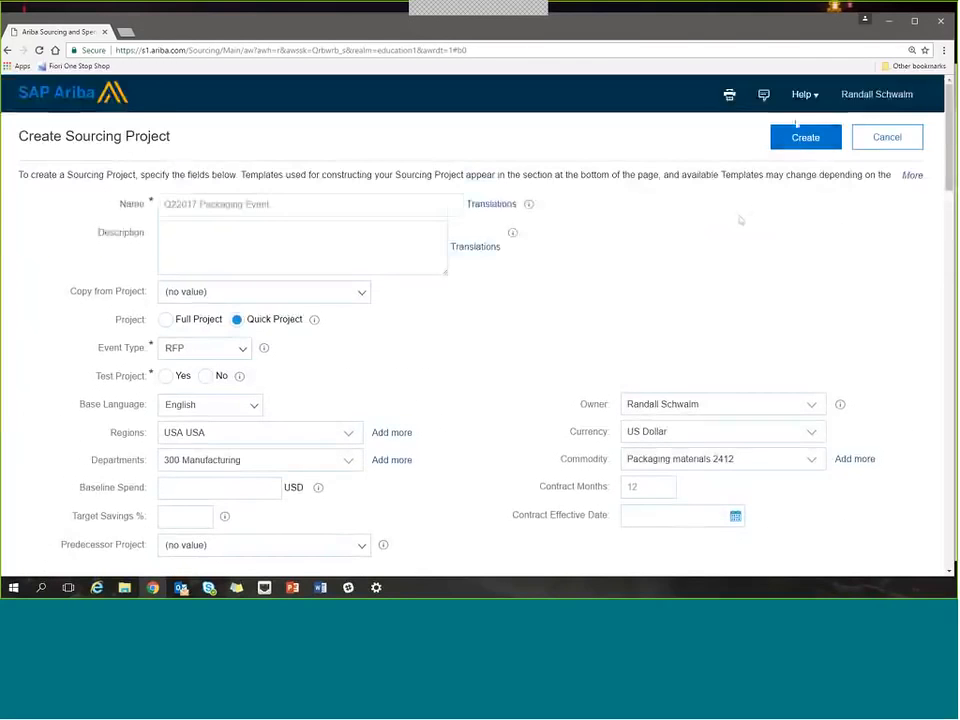
pyautogui.scroll(-15, 740, 356)
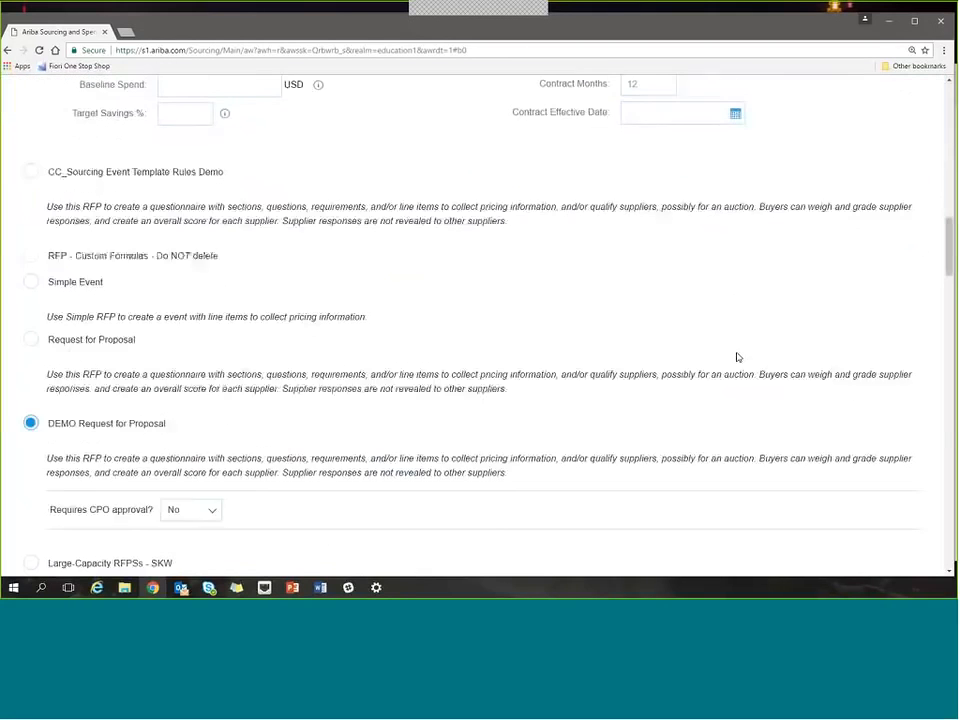
pyautogui.scroll(-6, 760, 383)
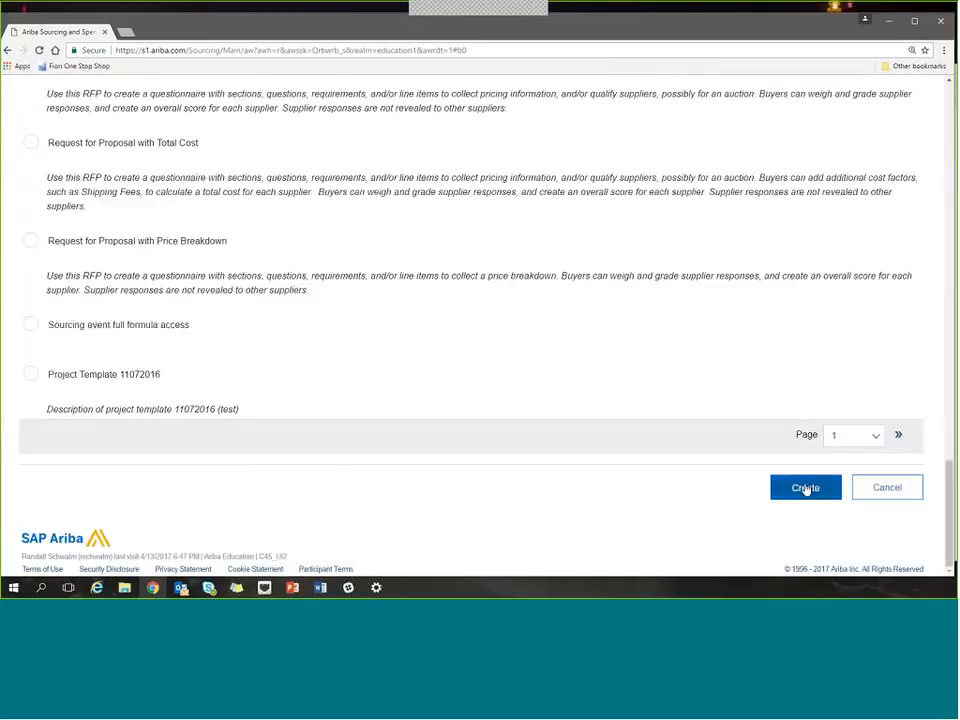
pyautogui.click(804, 488)
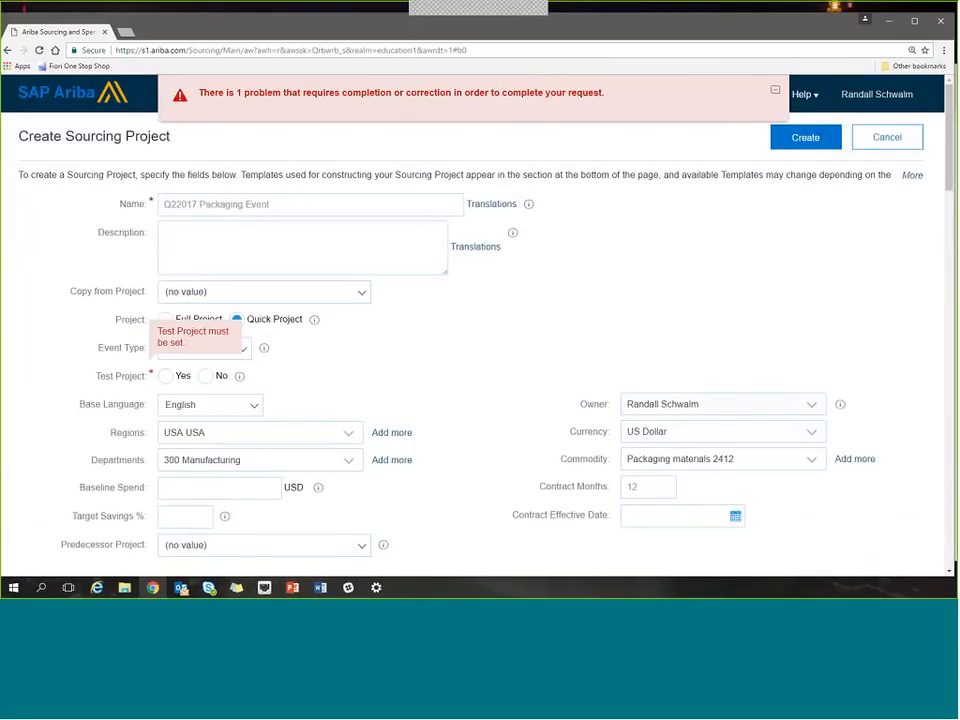
pyautogui.click(164, 376)
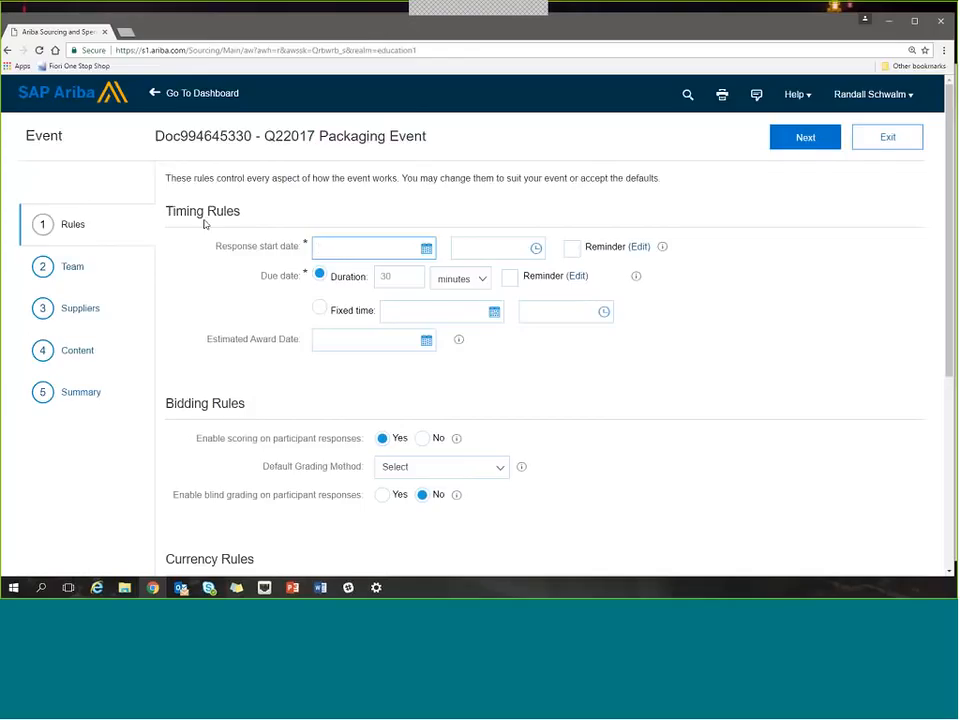
# Examine the event's timing, bidding, currency and market feedback rules.
pyautogui.scroll(-2, 218, 291)
pyautogui.scroll(-2, 218, 291)
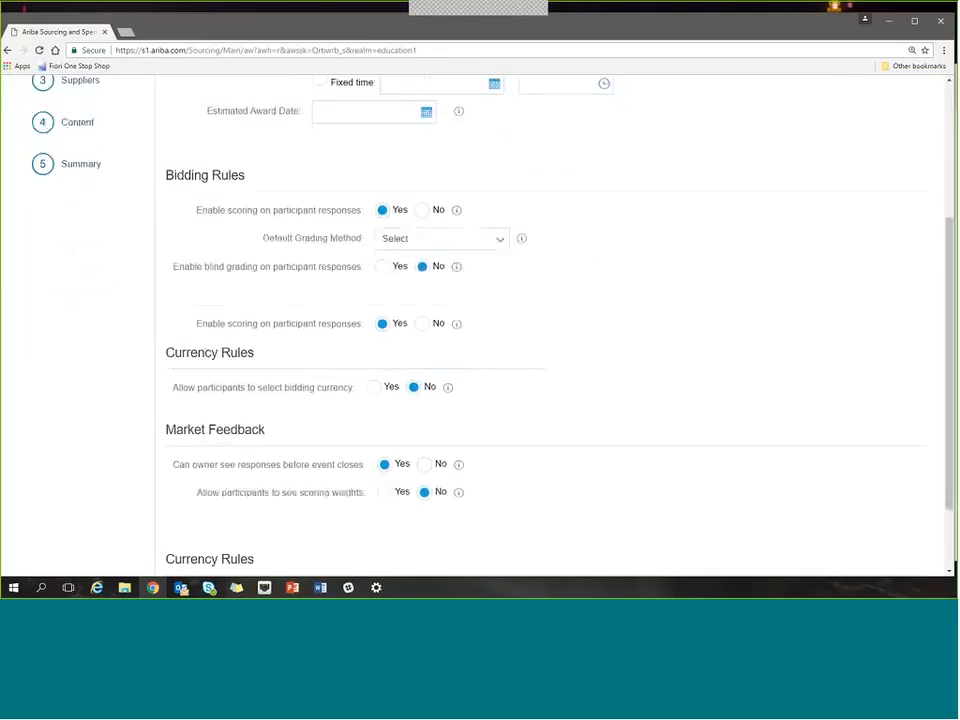
pyautogui.scroll(-2, 231, 317)
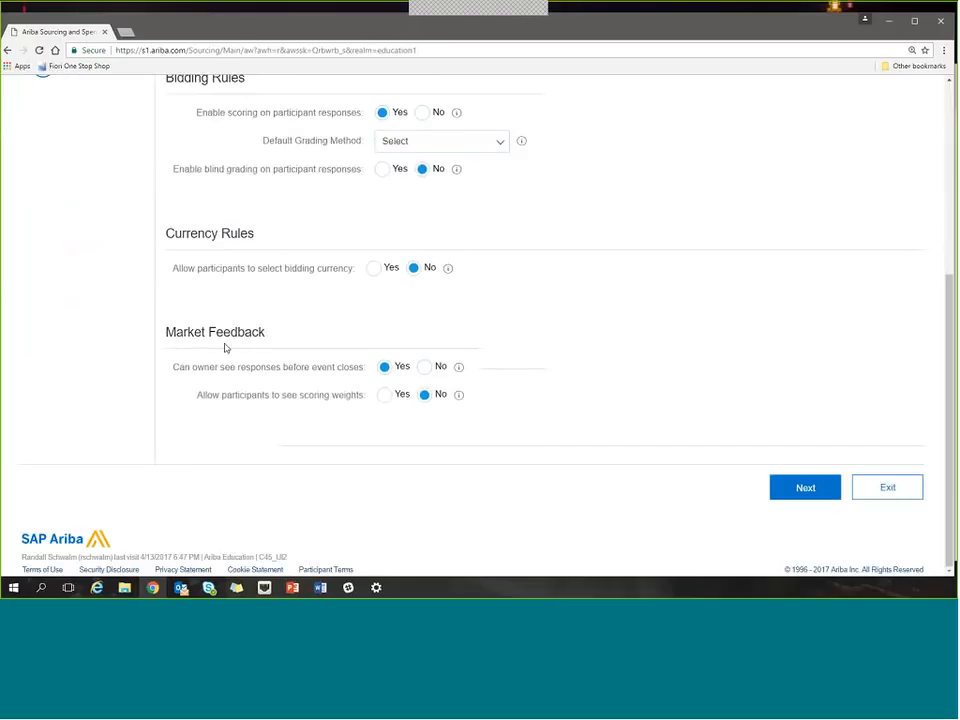
pyautogui.scroll(3, 226, 376)
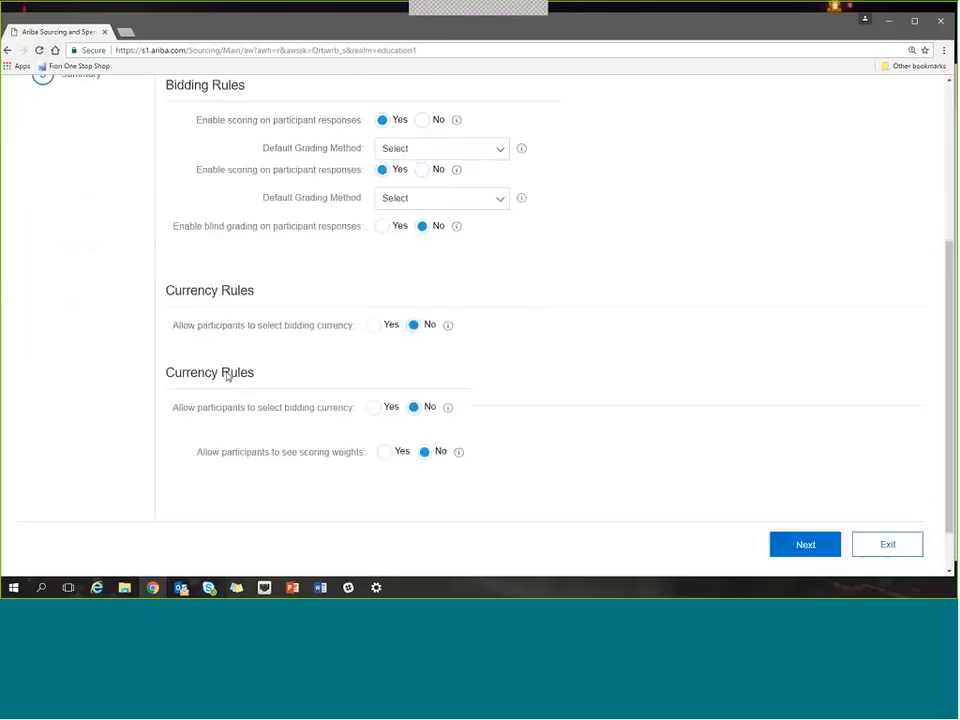
pyautogui.scroll(3, 225, 377)
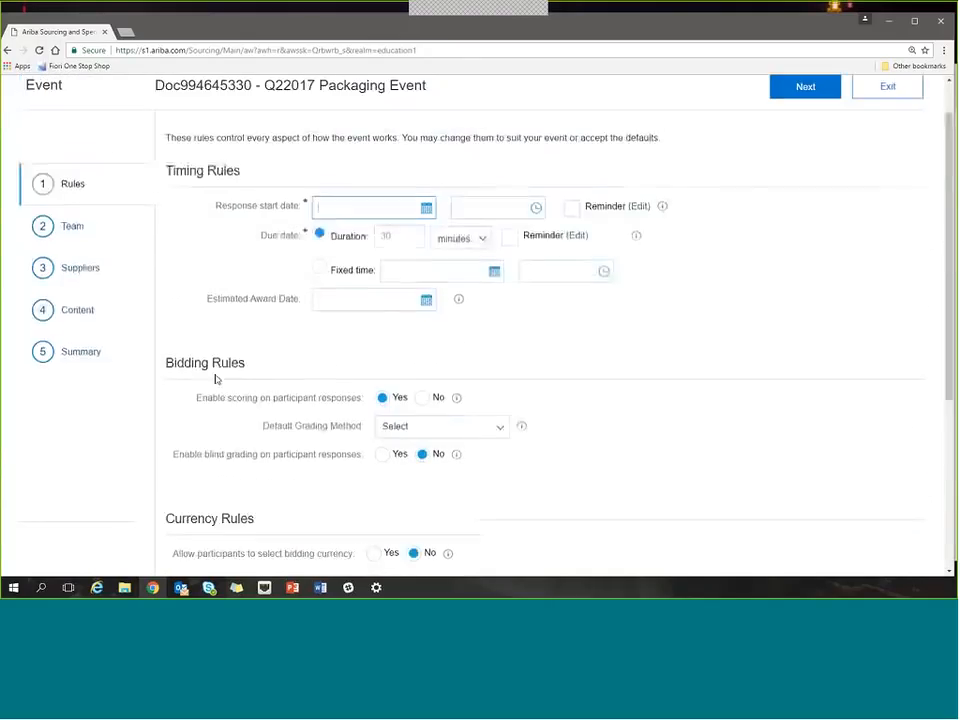
pyautogui.scroll(-2, 213, 383)
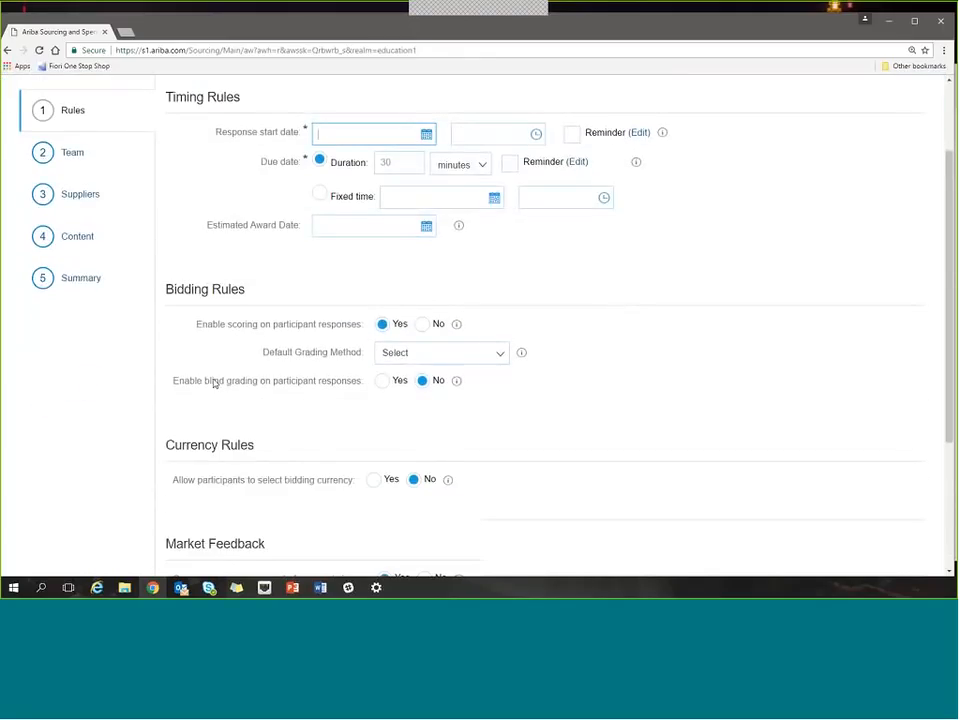
pyautogui.scroll(-1, 214, 382)
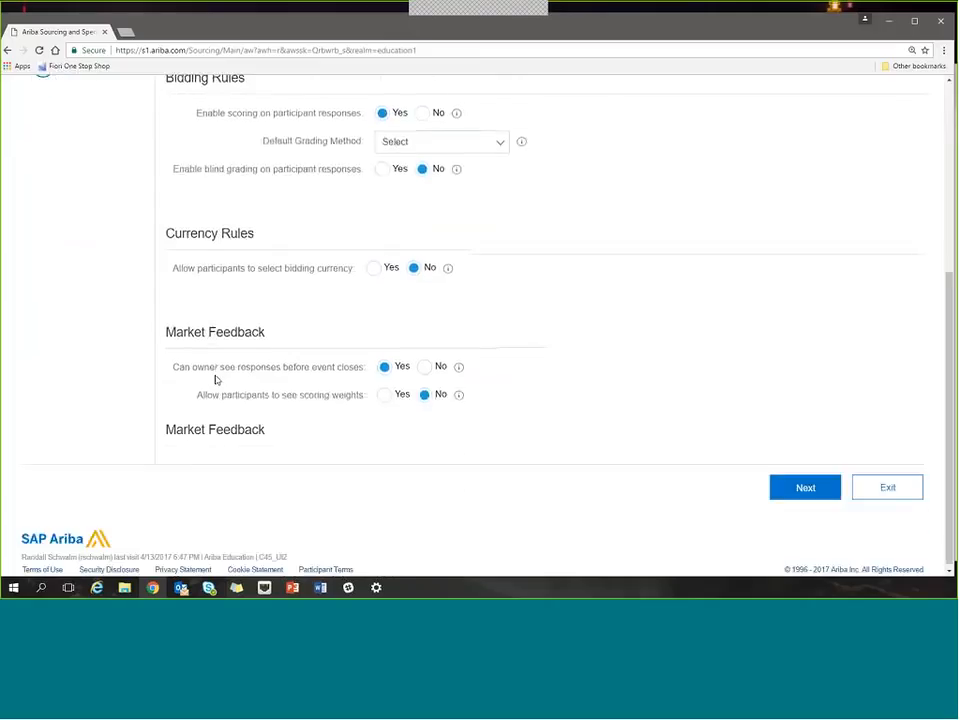
pyautogui.scroll(5, 216, 379)
pyautogui.scroll(2, 216, 379)
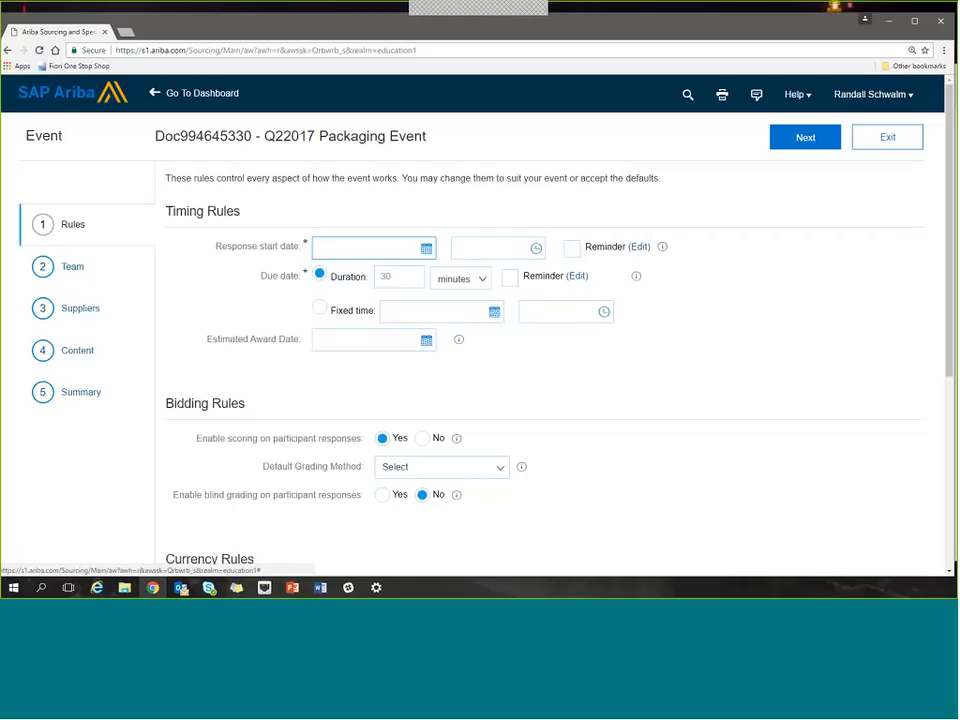
# Set the response start date to 4/14/2017 and view the reminder settings for the due date.
pyautogui.click(426, 248)
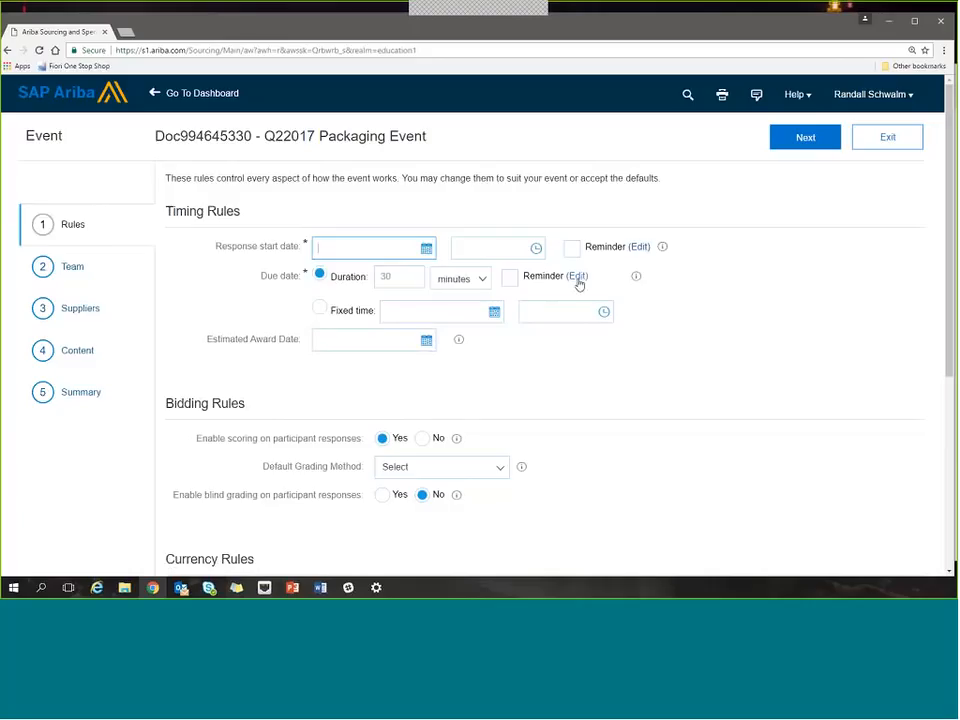
pyautogui.click(577, 277)
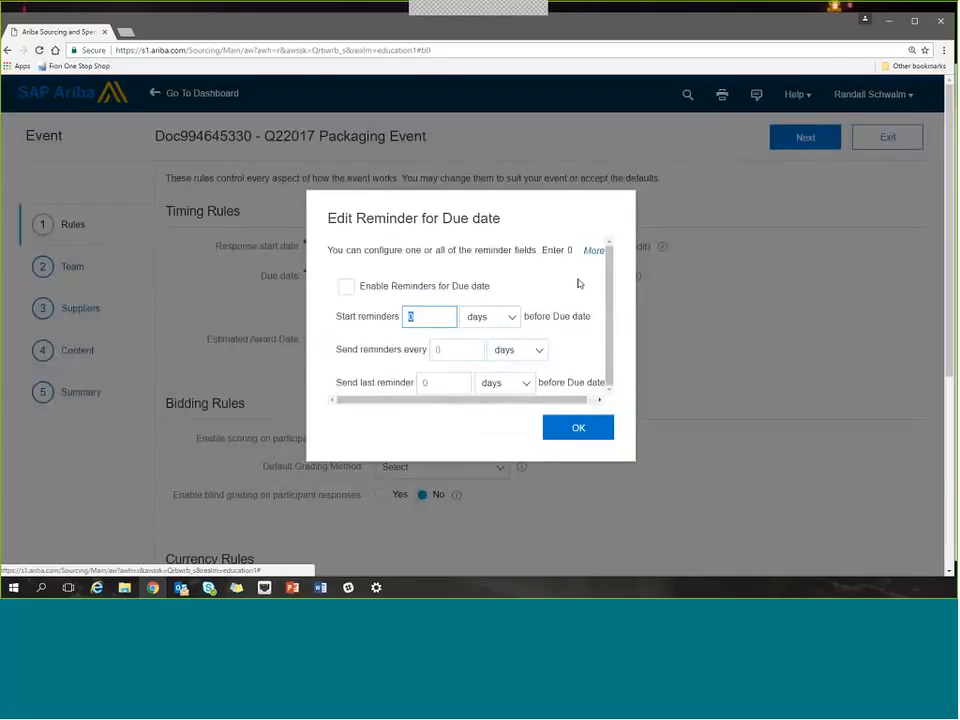
pyautogui.click(578, 427)
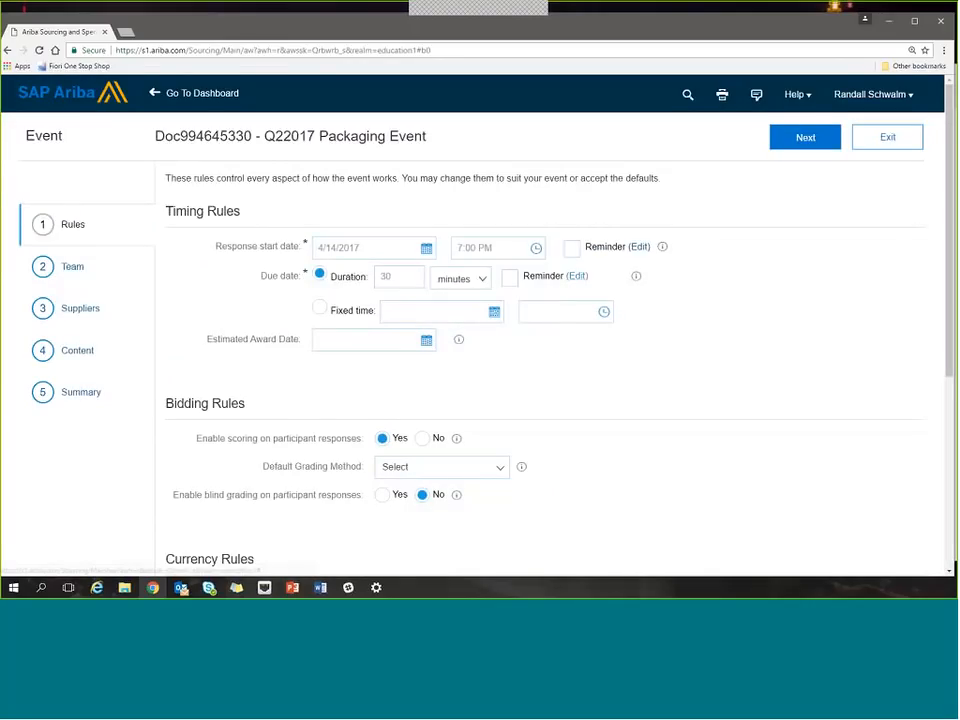
# Set the response start time to 9:00 AM.
pyautogui.click(536, 249)
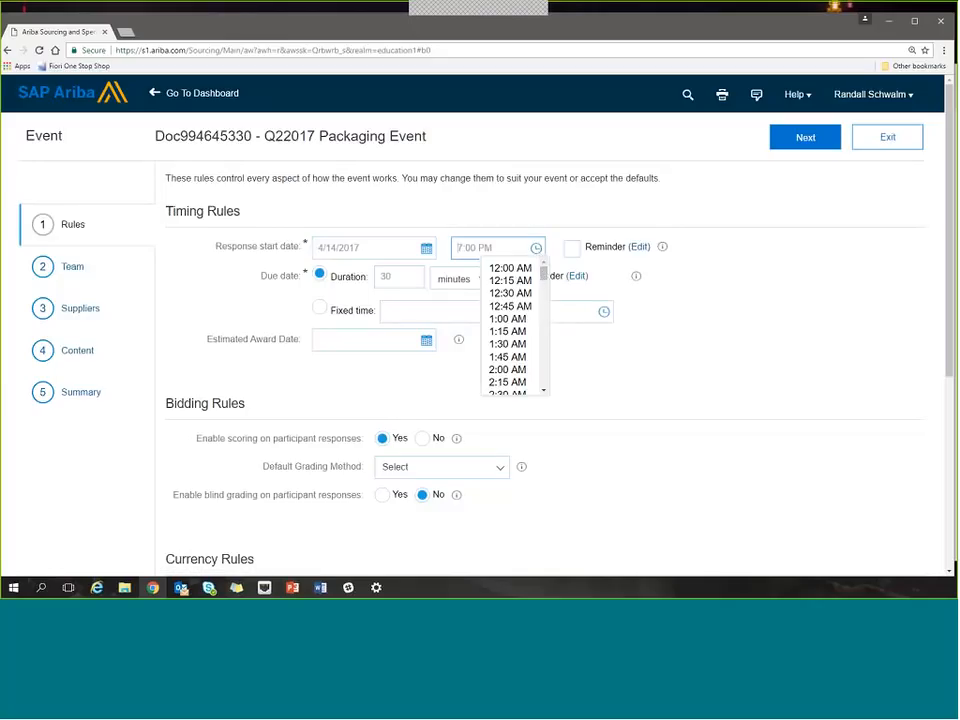
pyautogui.scroll(-5, 544, 391)
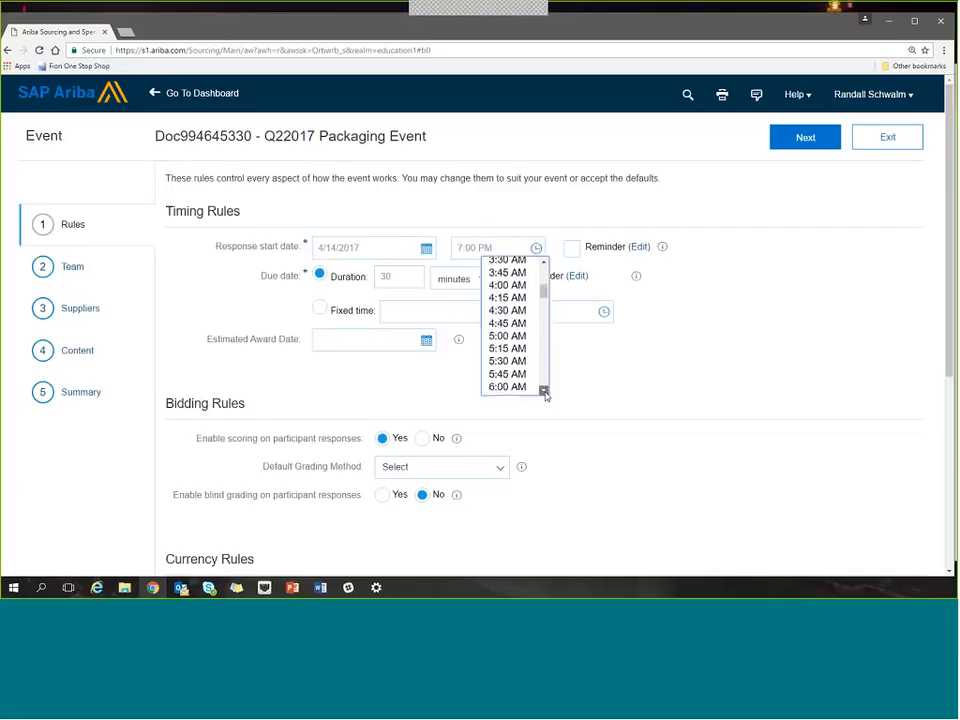
pyautogui.scroll(-6, 544, 391)
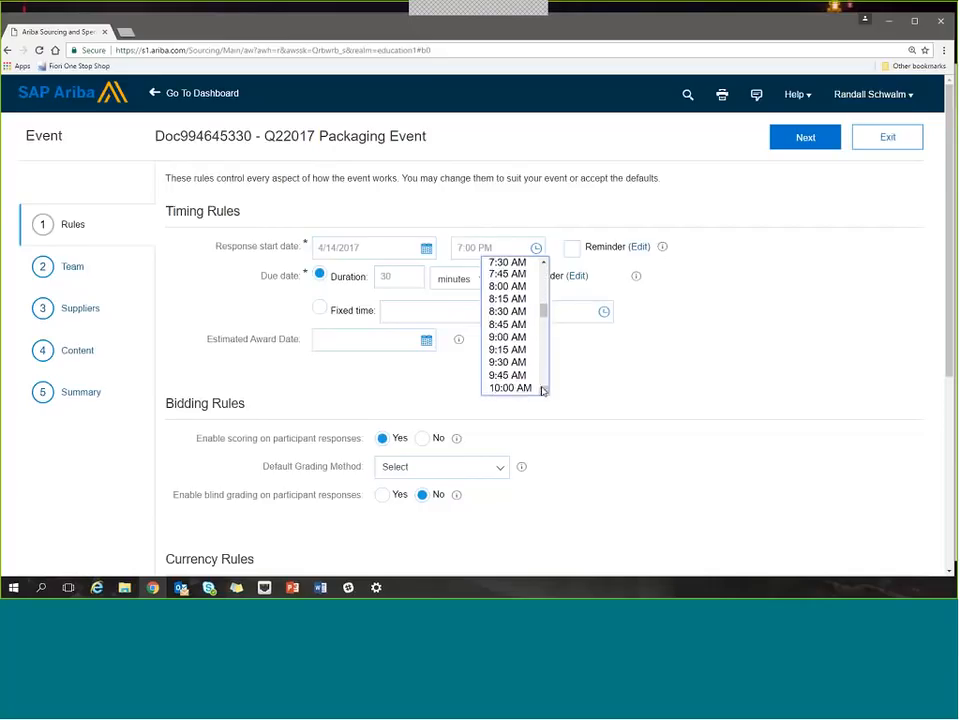
pyautogui.click(507, 337)
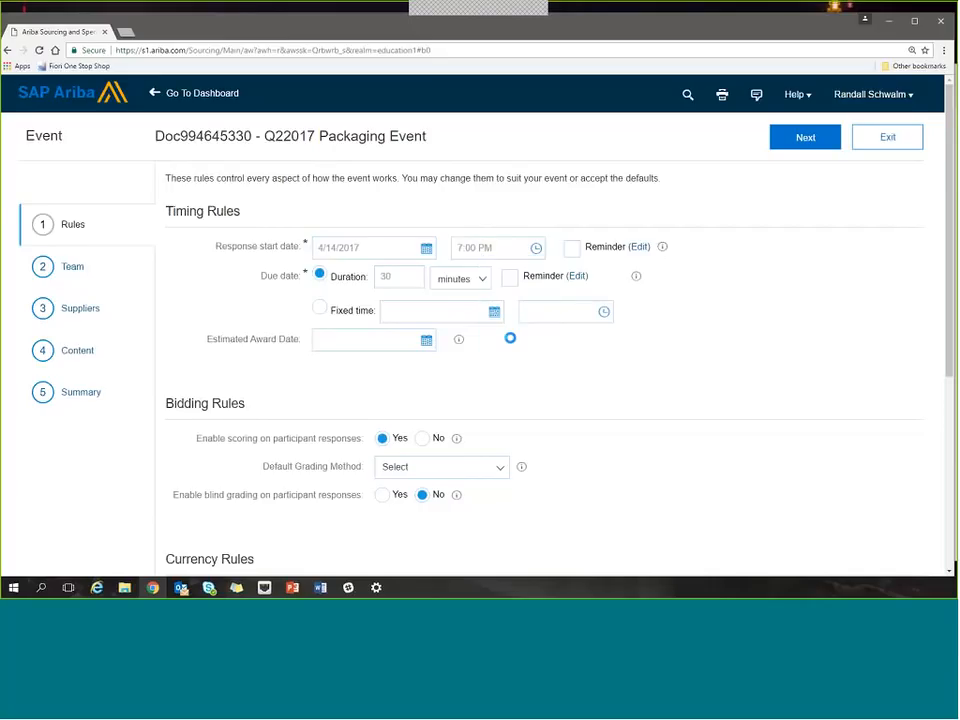
# Change the event's response start time to 9:05 AM.
pyautogui.click(476, 247)
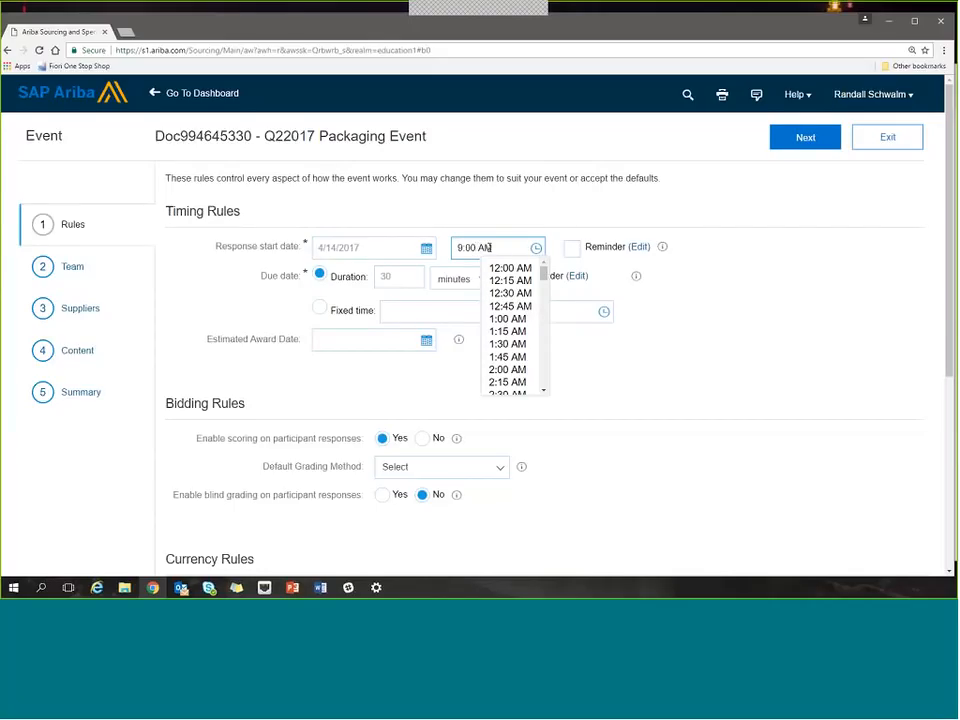
pyautogui.press('BackSpace')
pyautogui.press('BackSpace')
pyautogui.write('5')
pyautogui.click(692, 336)
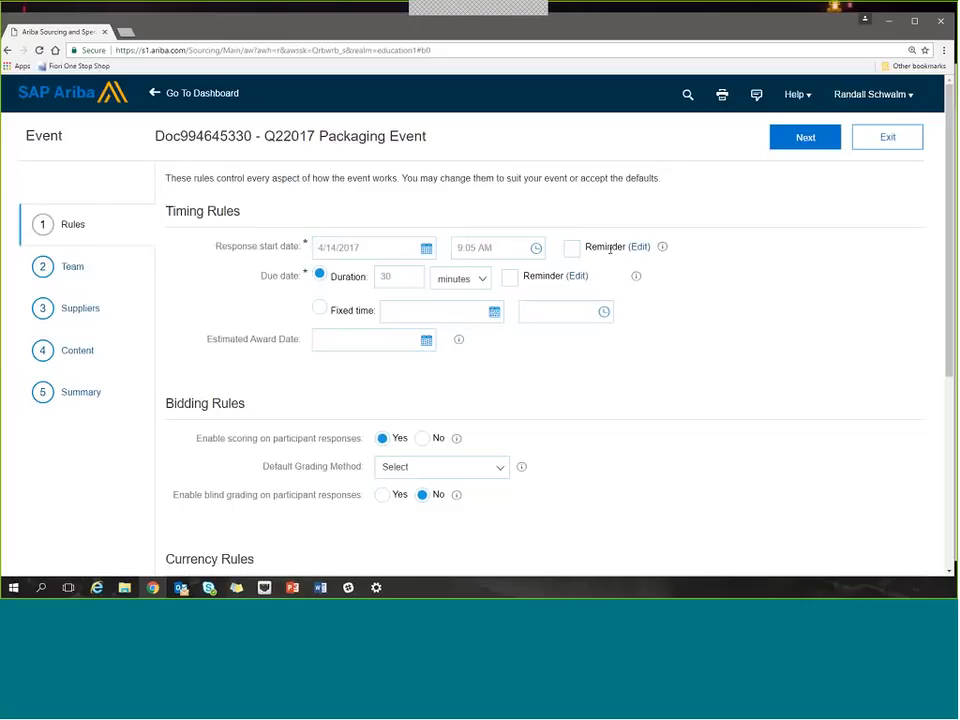
pyautogui.click(572, 249)
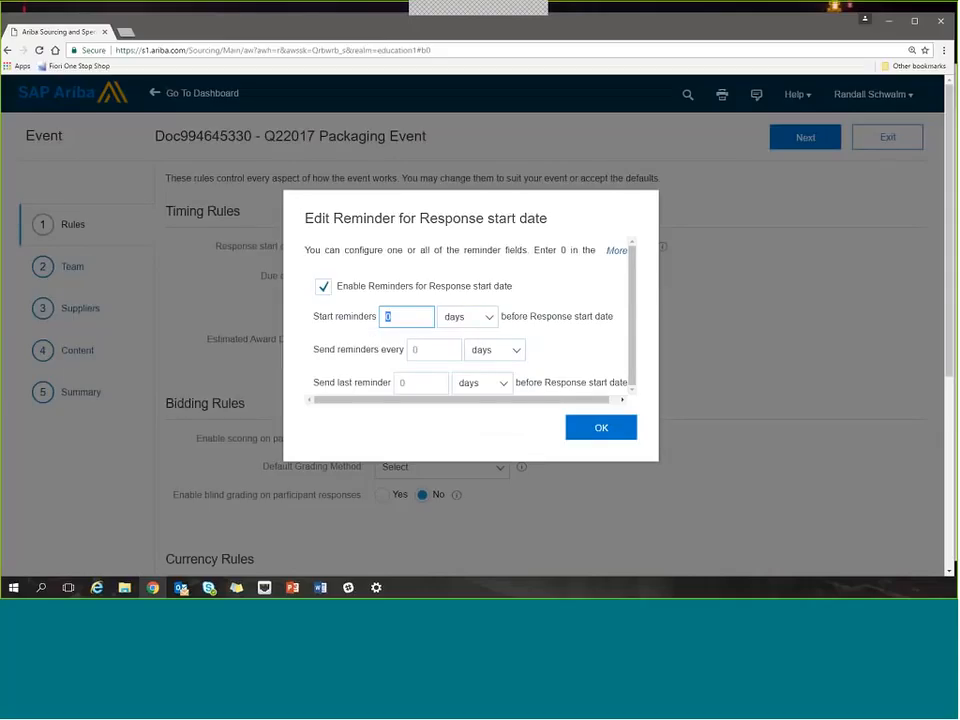
pyautogui.click(584, 442)
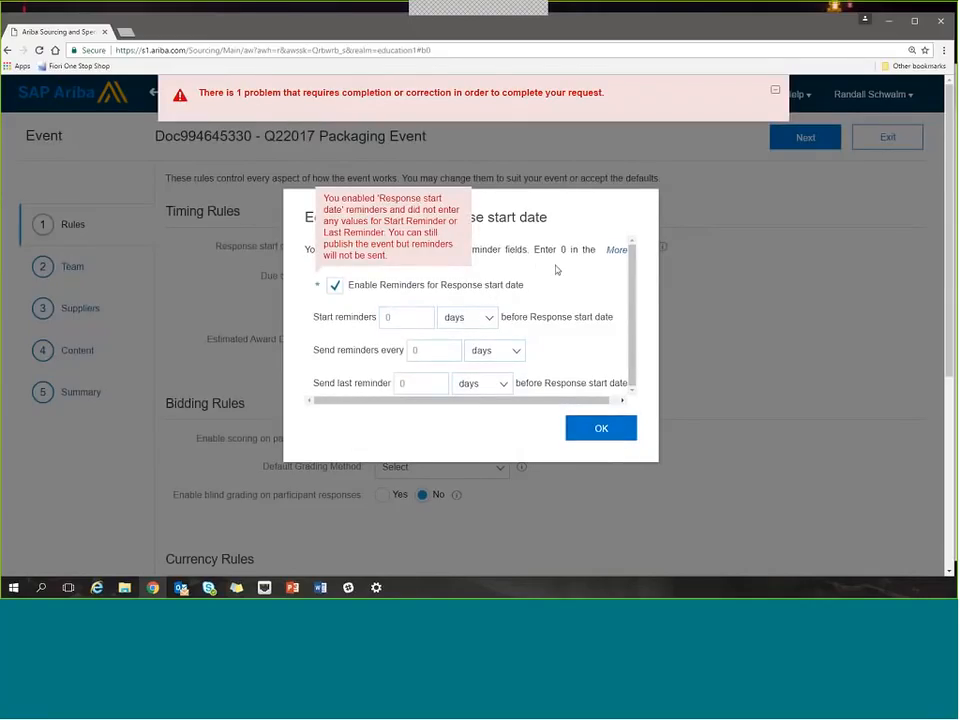
pyautogui.click(335, 285)
pyautogui.click(583, 431)
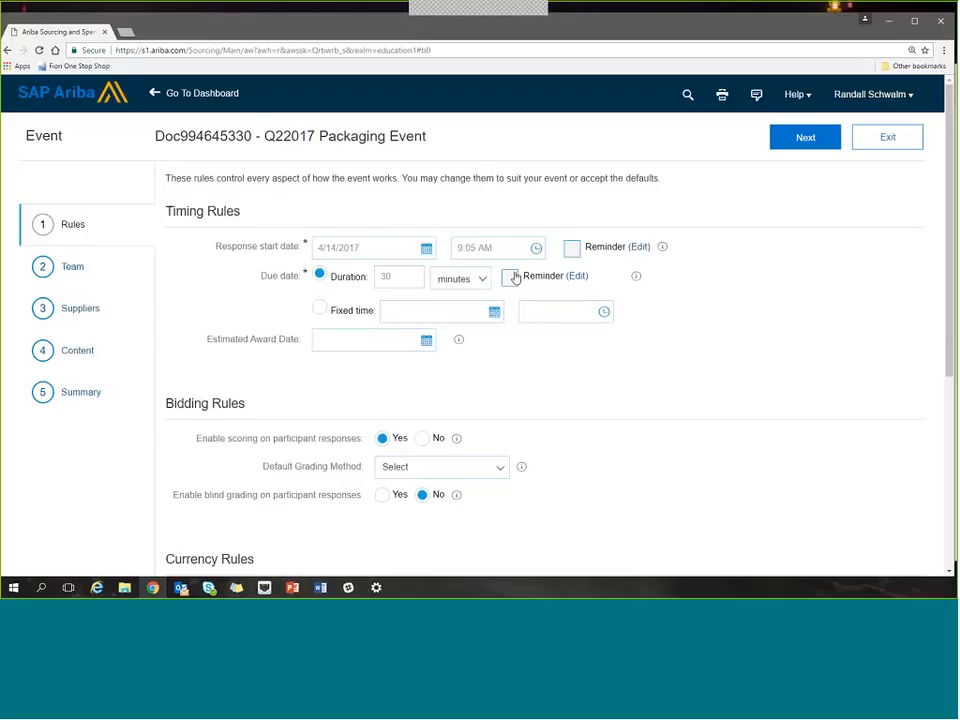
# Set the due date as a fixed time on 4/21/2017 at 5:00 PM.
pyautogui.click(320, 309)
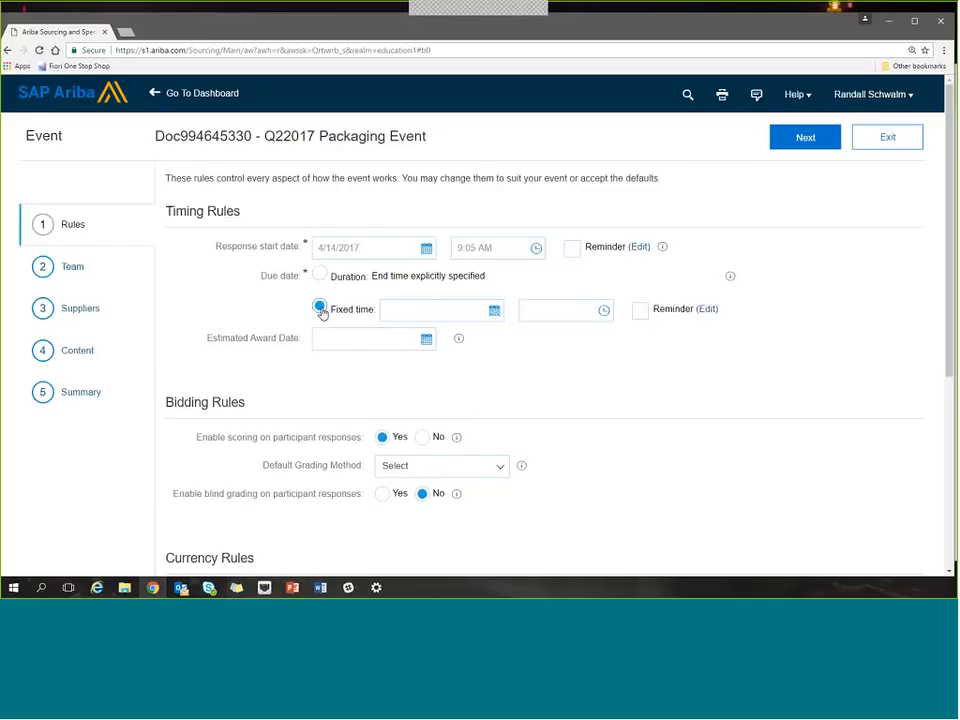
pyautogui.click(494, 310)
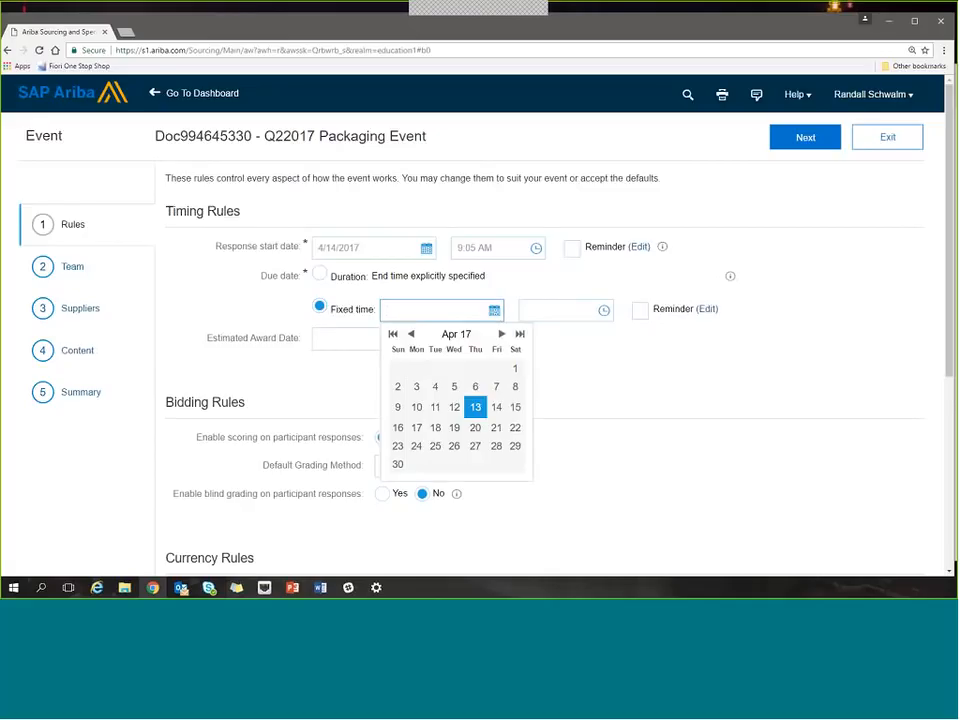
pyautogui.click(498, 430)
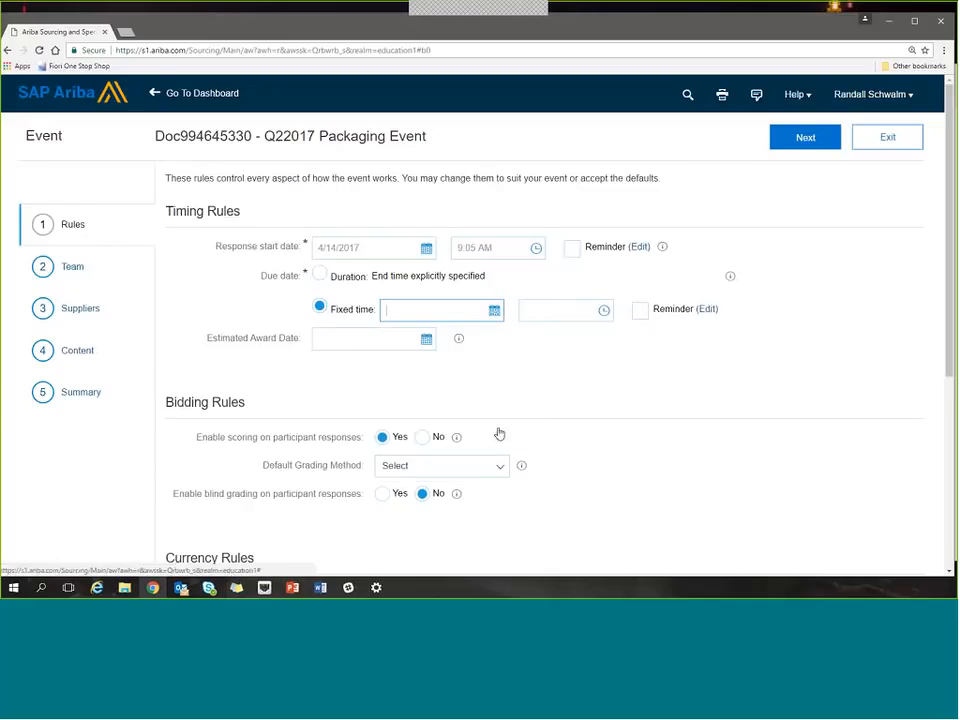
pyautogui.click(604, 310)
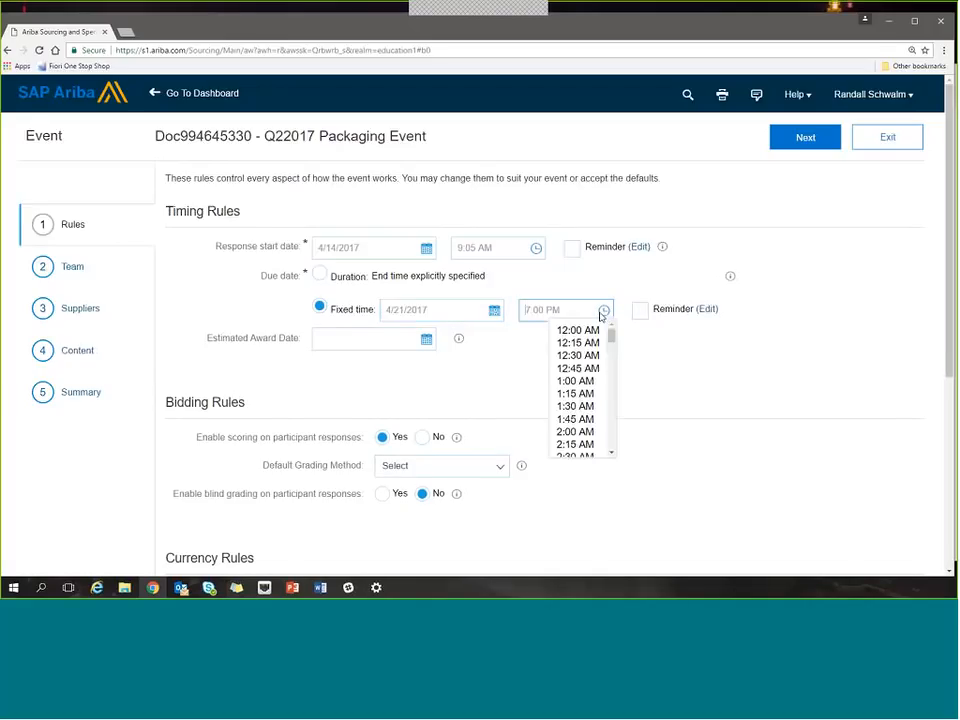
pyautogui.moveTo(611, 336); pyautogui.dragTo(611, 414)
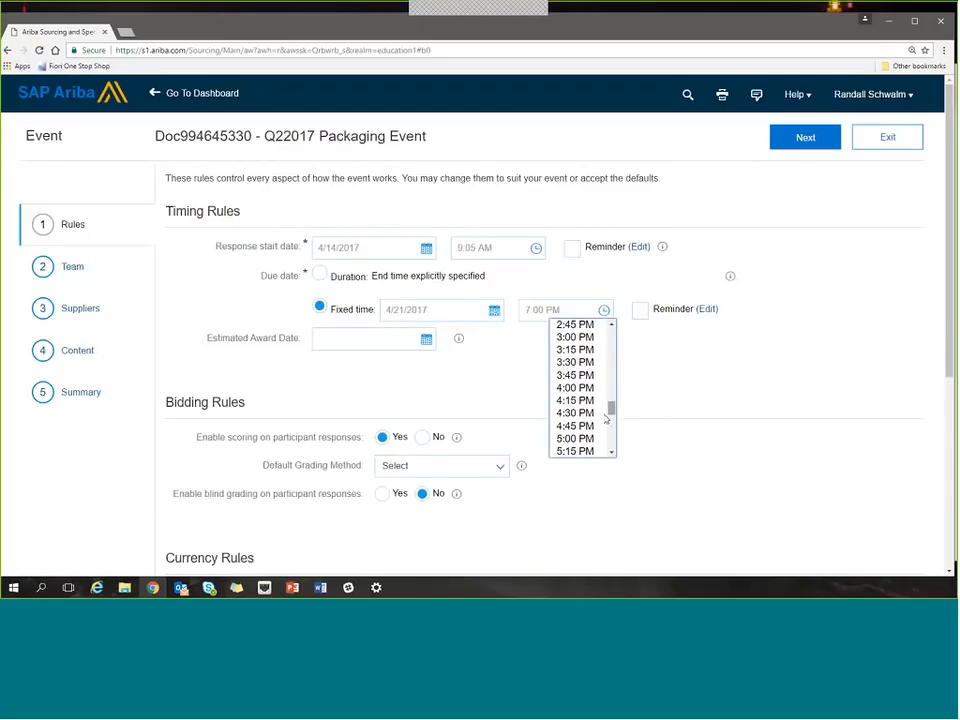
pyautogui.click(585, 439)
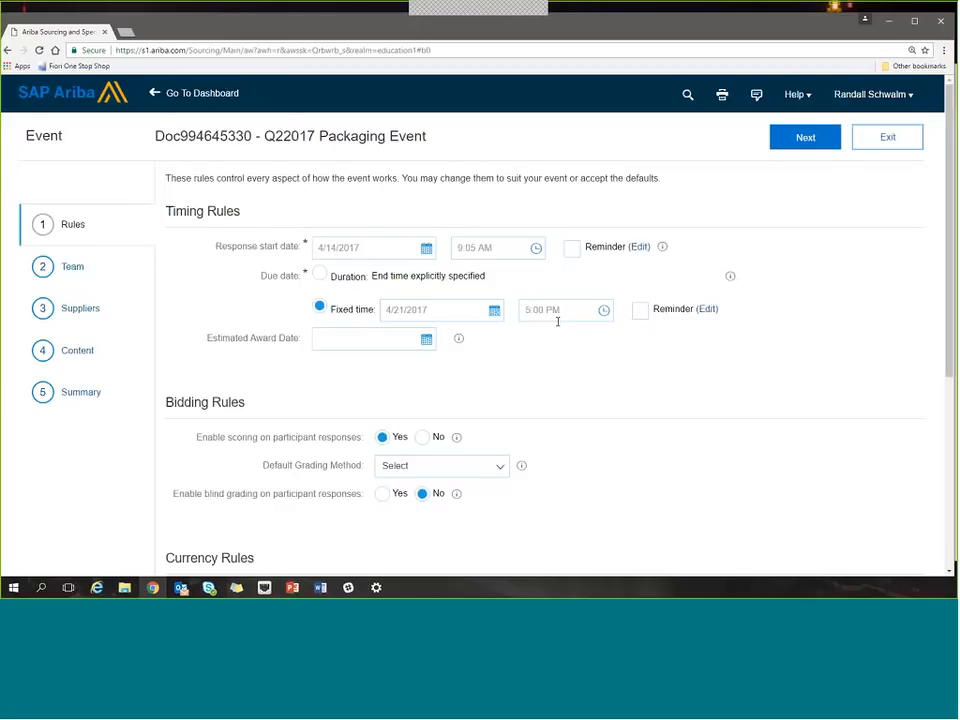
# Disable scoring on participant responses and allow participants to select their bidding currency.
pyautogui.scroll(-1, 574, 407)
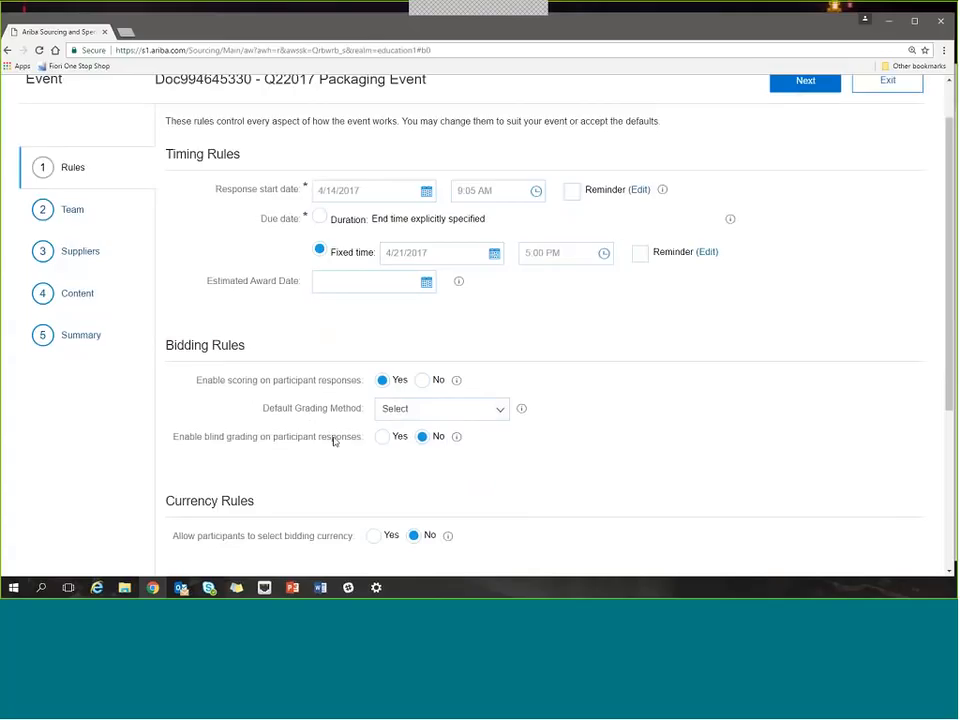
pyautogui.click(422, 384)
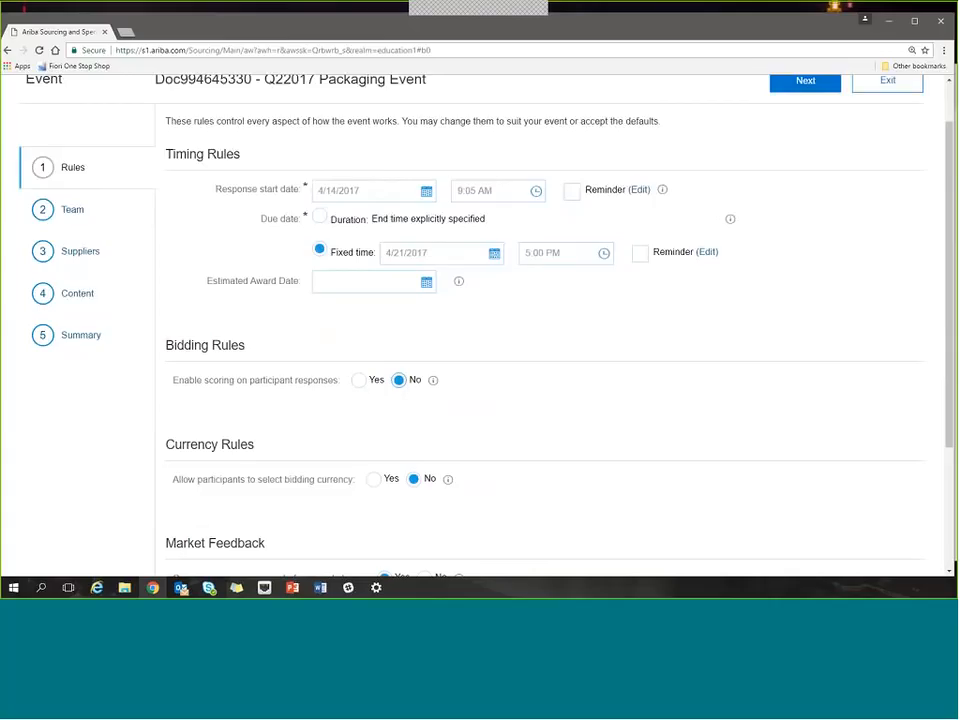
pyautogui.scroll(-1, 335, 425)
pyautogui.scroll(-3, 335, 429)
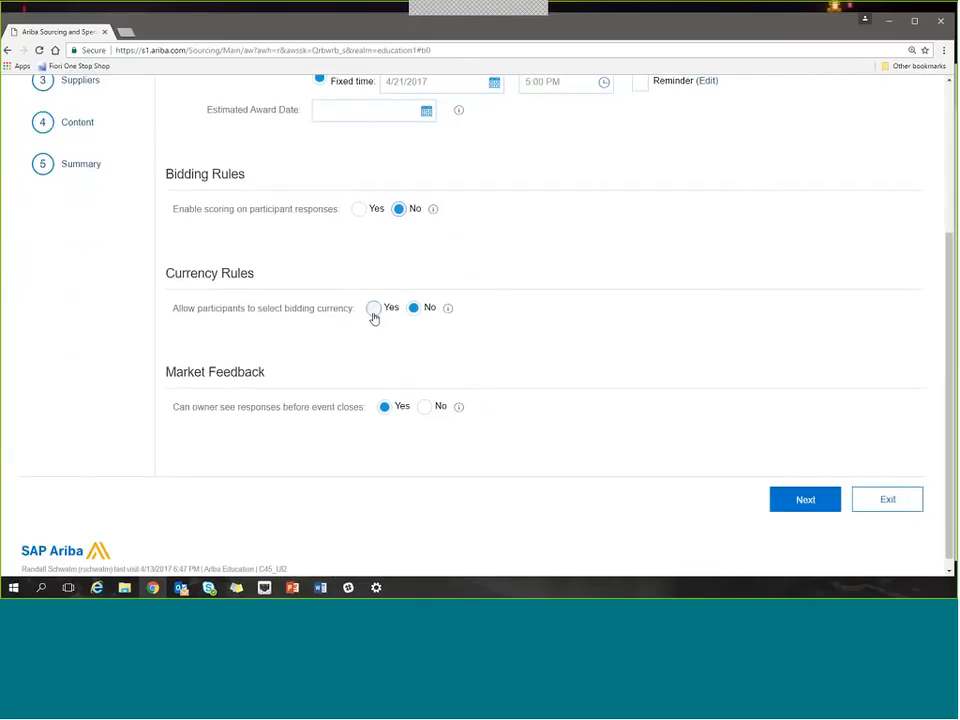
pyautogui.click(374, 316)
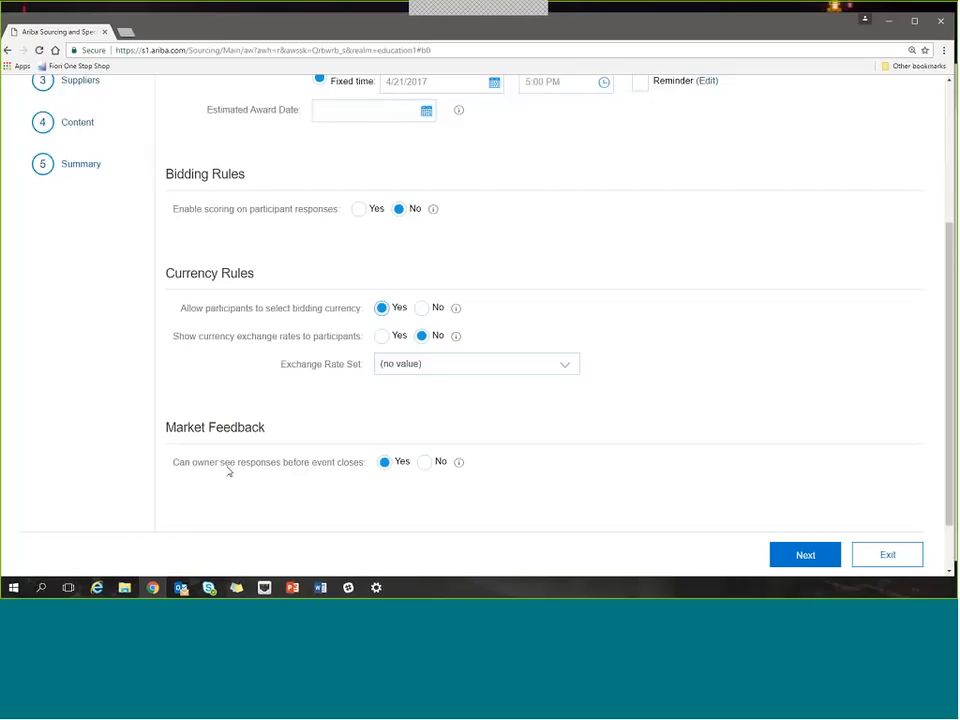
# Review the configured event rules and continue to the event's team members.
pyautogui.scroll(3, 225, 470)
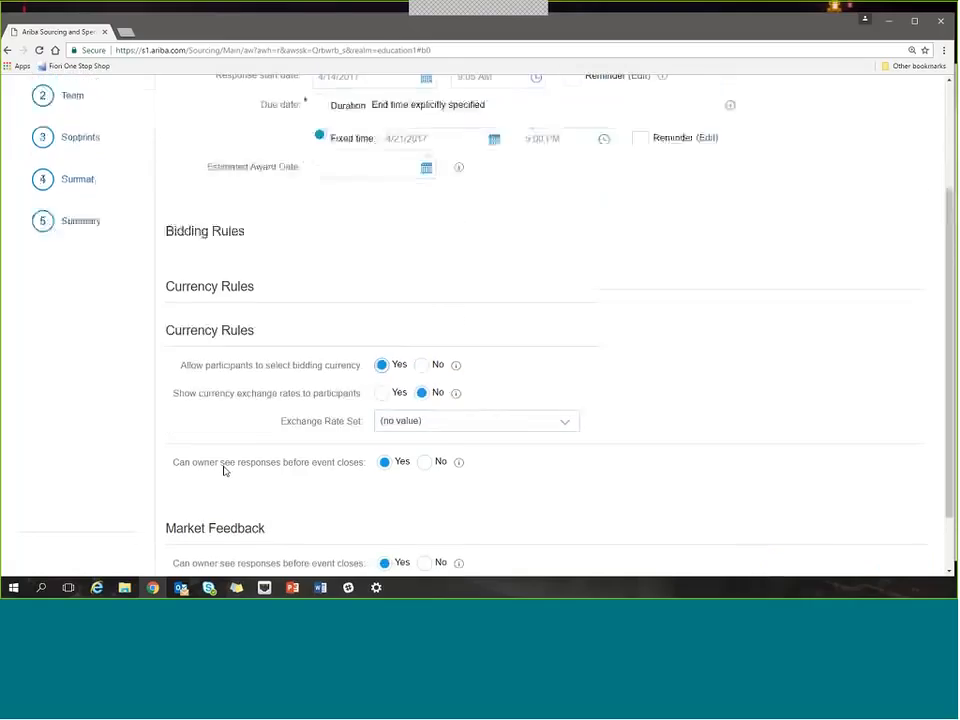
pyautogui.scroll(-3, 225, 483)
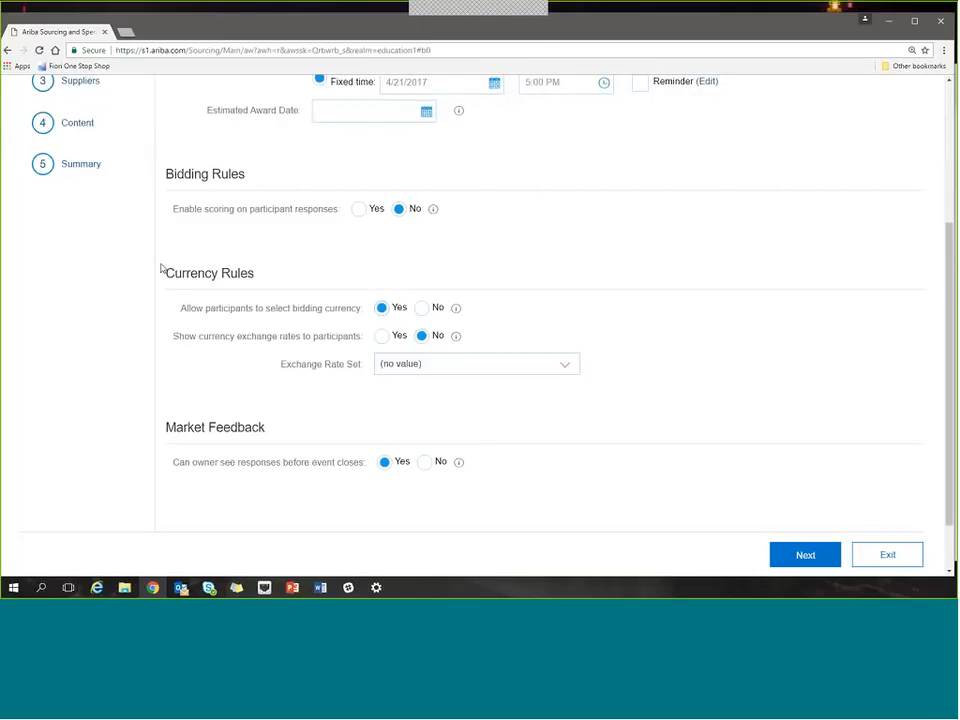
pyautogui.scroll(2, 161, 268)
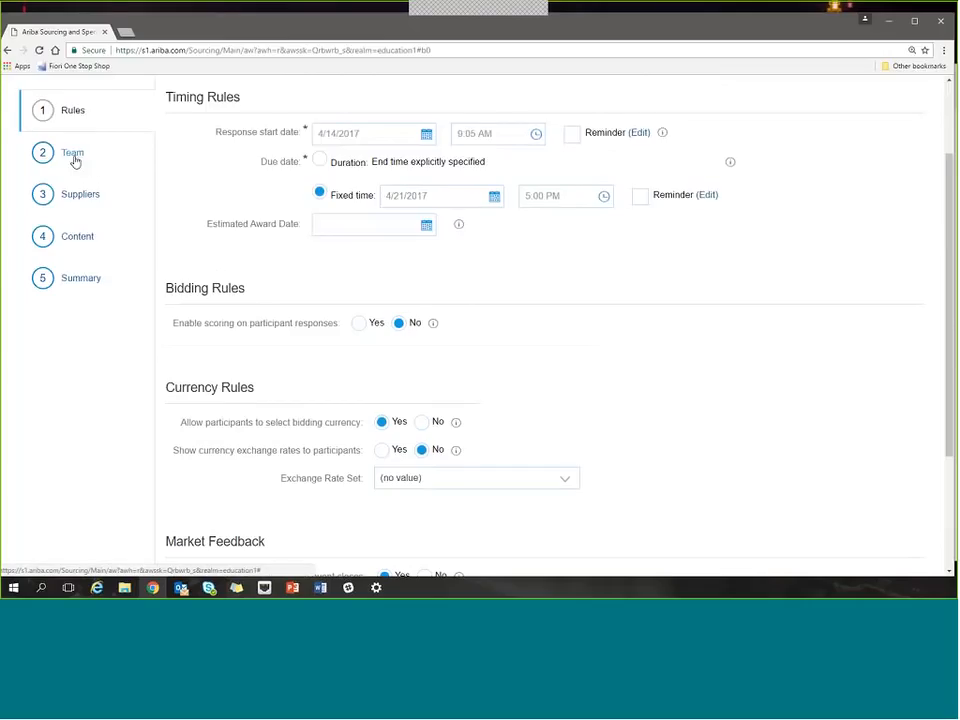
pyautogui.scroll(1, 71, 156)
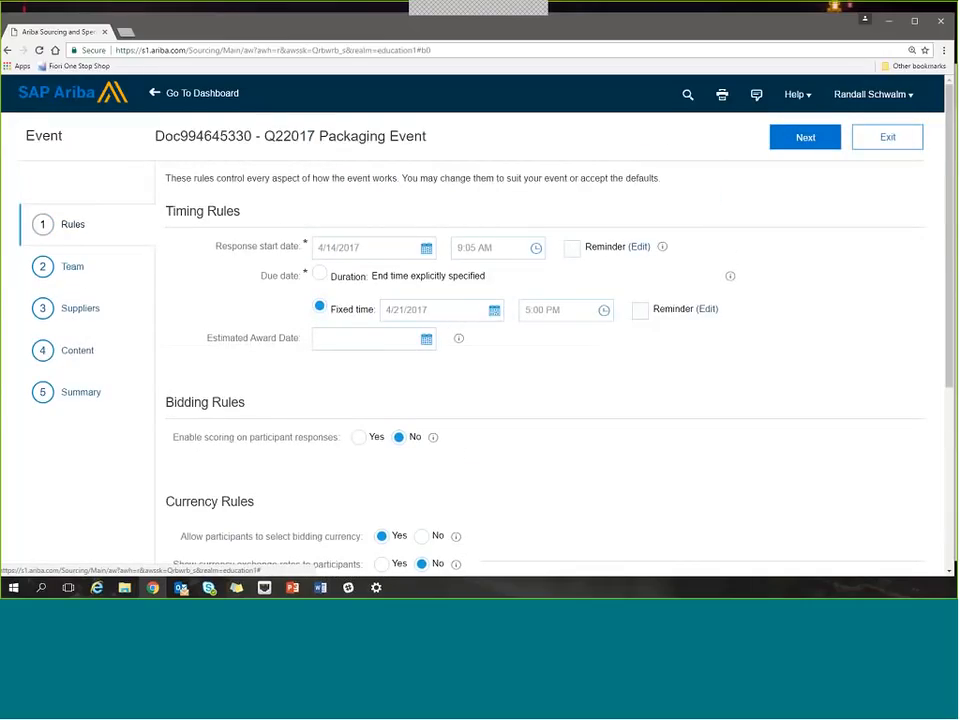
pyautogui.click(787, 140)
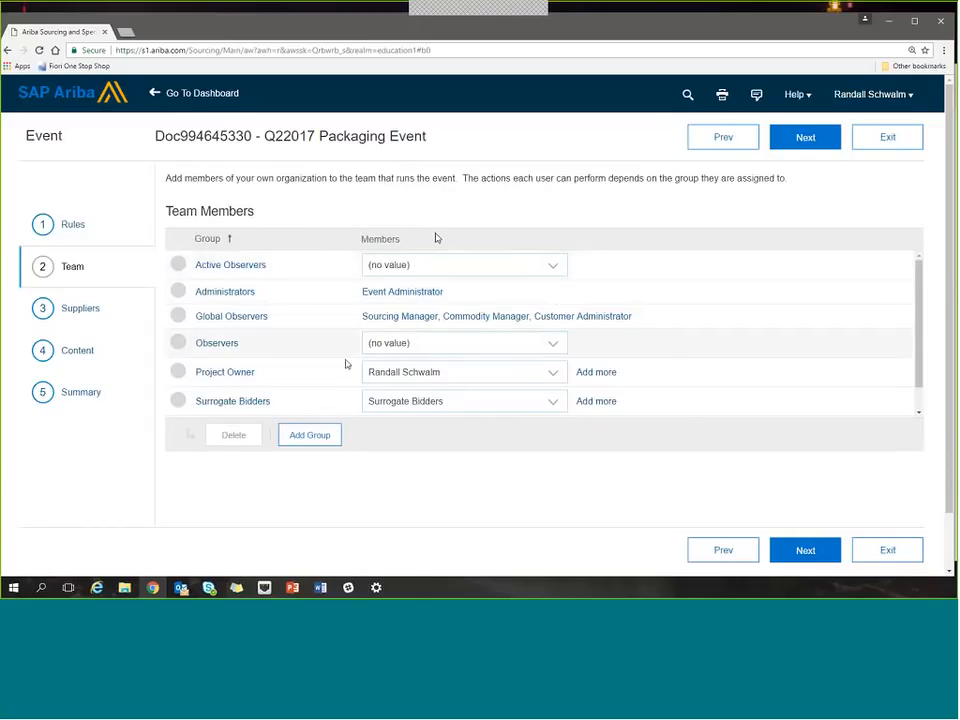
# Start a new project group for the event team with the title Auditors.
pyautogui.click(335, 439)
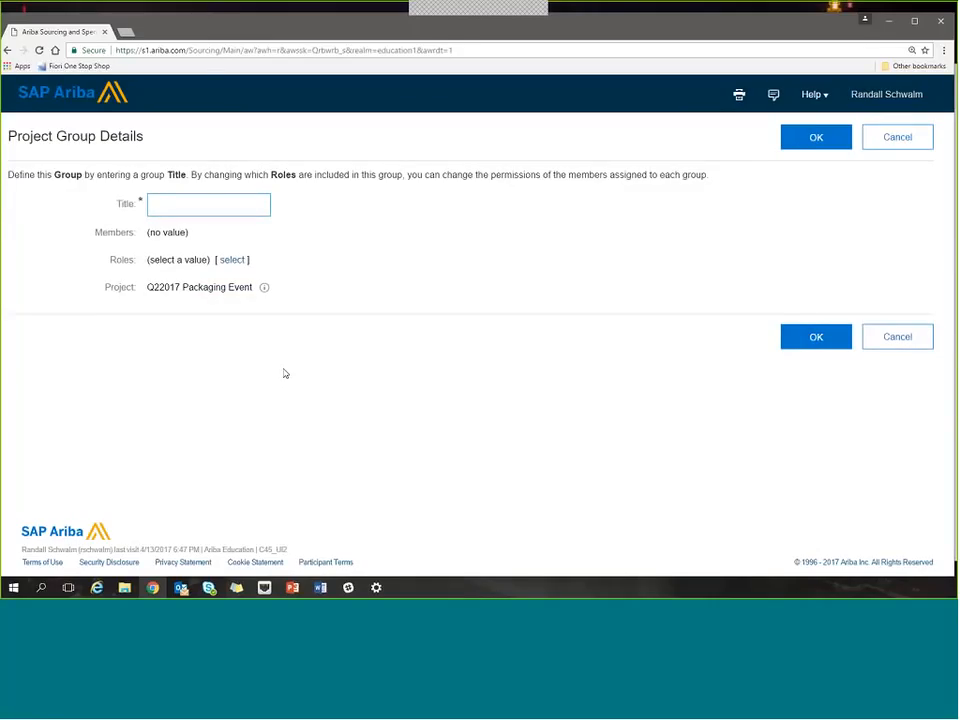
pyautogui.write('Auditors')
# Assign the Observer Team Member role to the Auditors group and save the group.
pyautogui.click(231, 262)
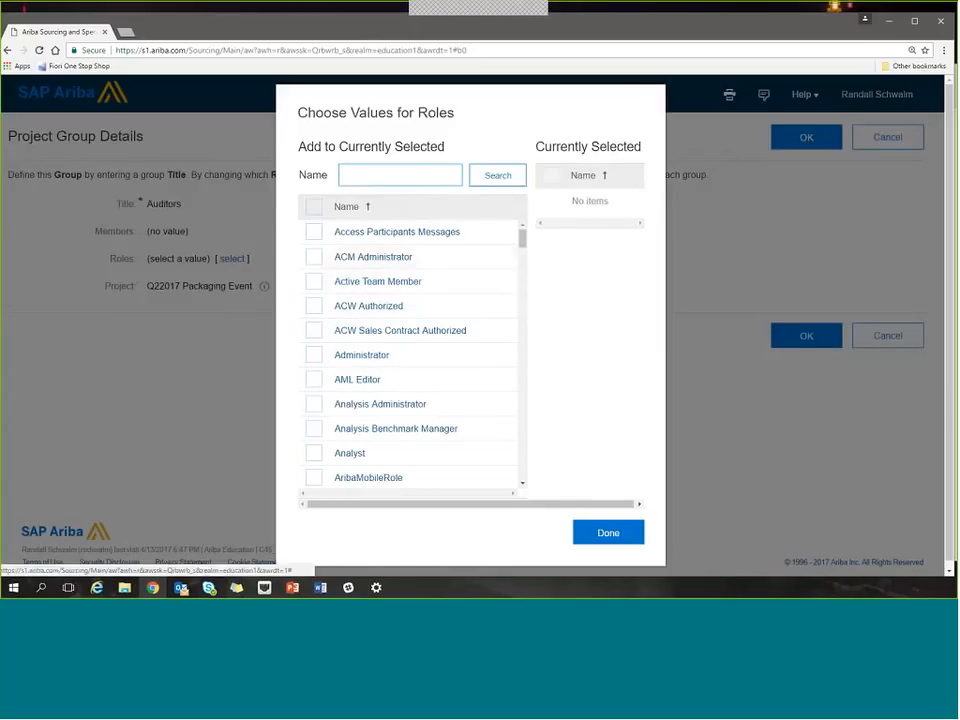
pyautogui.click(361, 178)
pyautogui.write('ob')
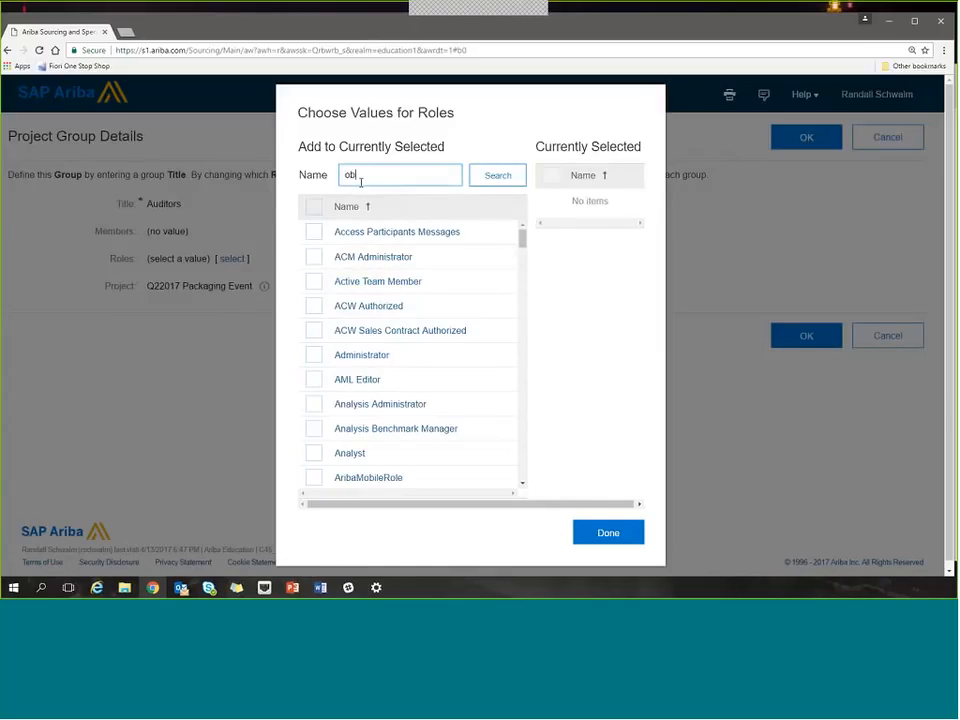
pyautogui.write('server')
pyautogui.press('Return')
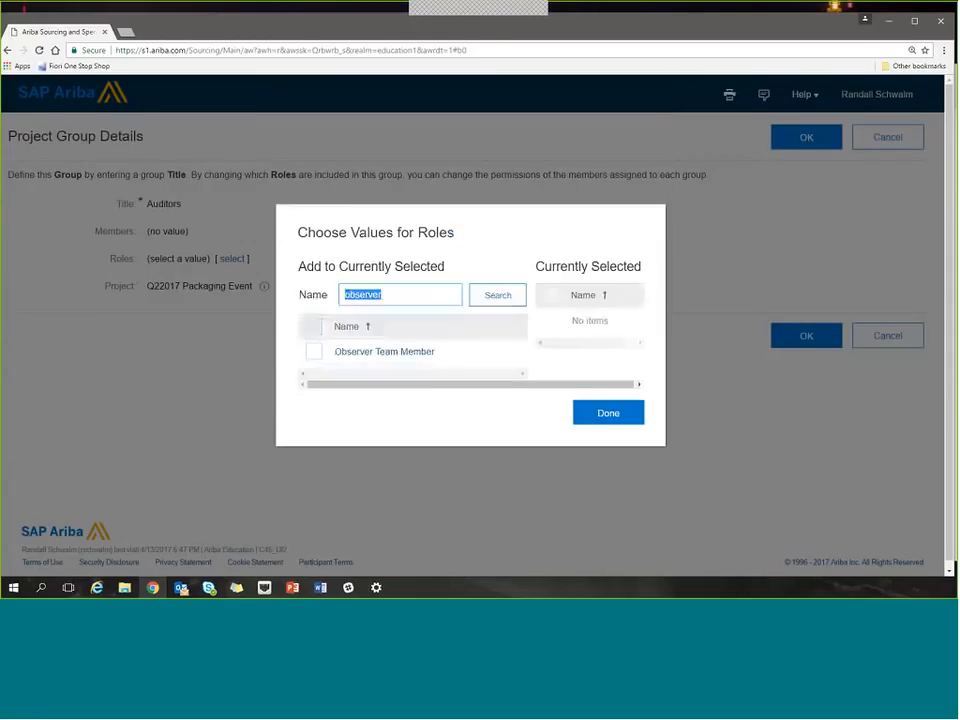
pyautogui.click(318, 352)
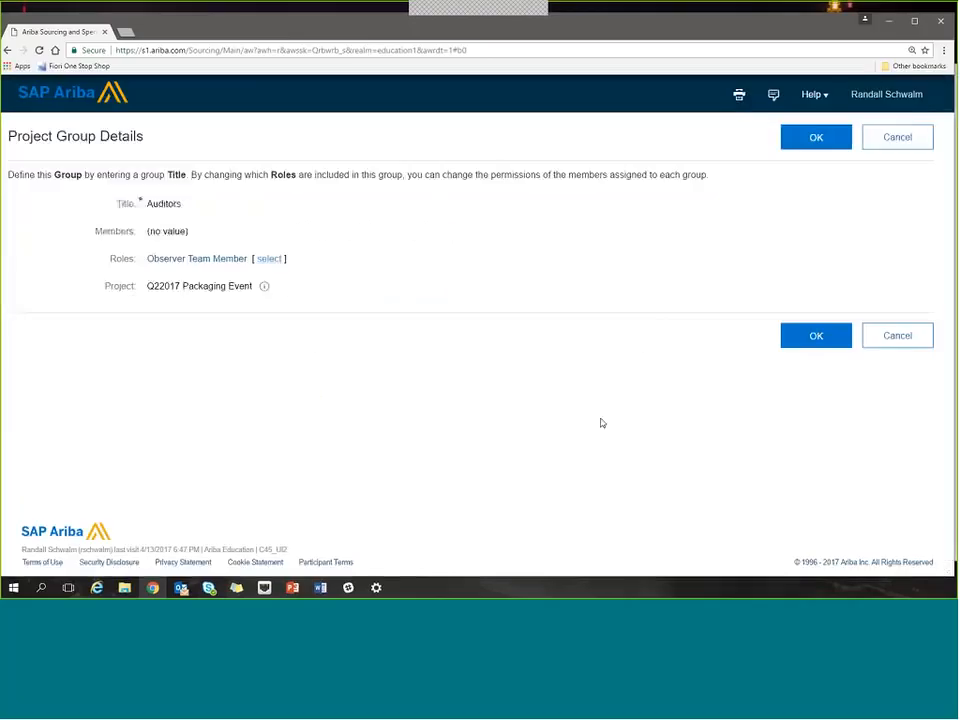
pyautogui.click(604, 421)
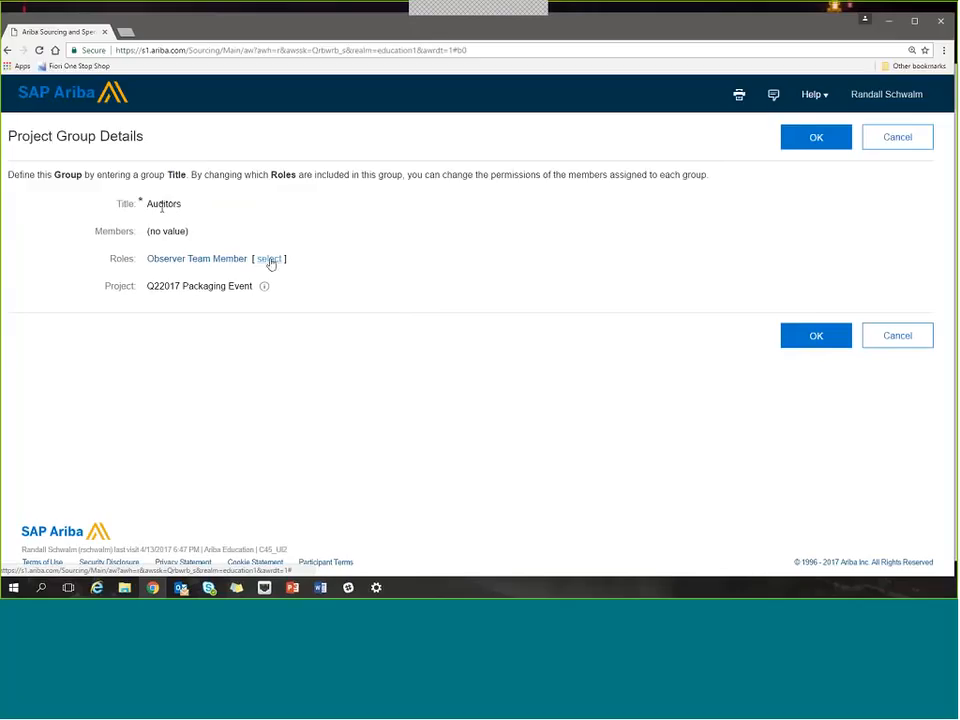
pyautogui.click(792, 336)
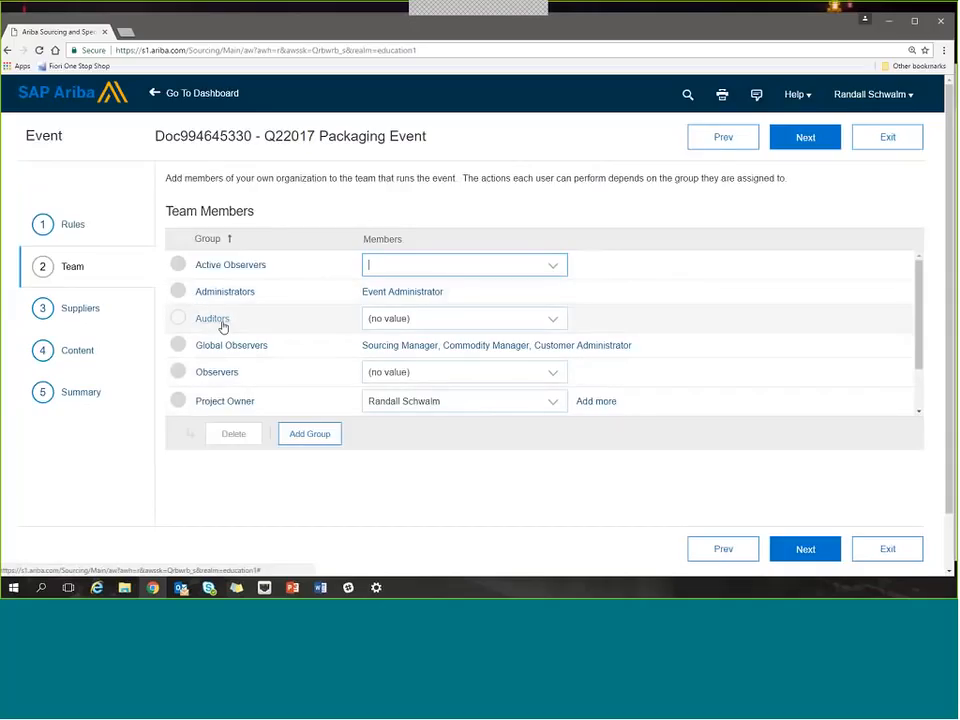
# Search for the project owner by first name and add them as a member of the Auditors group.
pyautogui.click(559, 327)
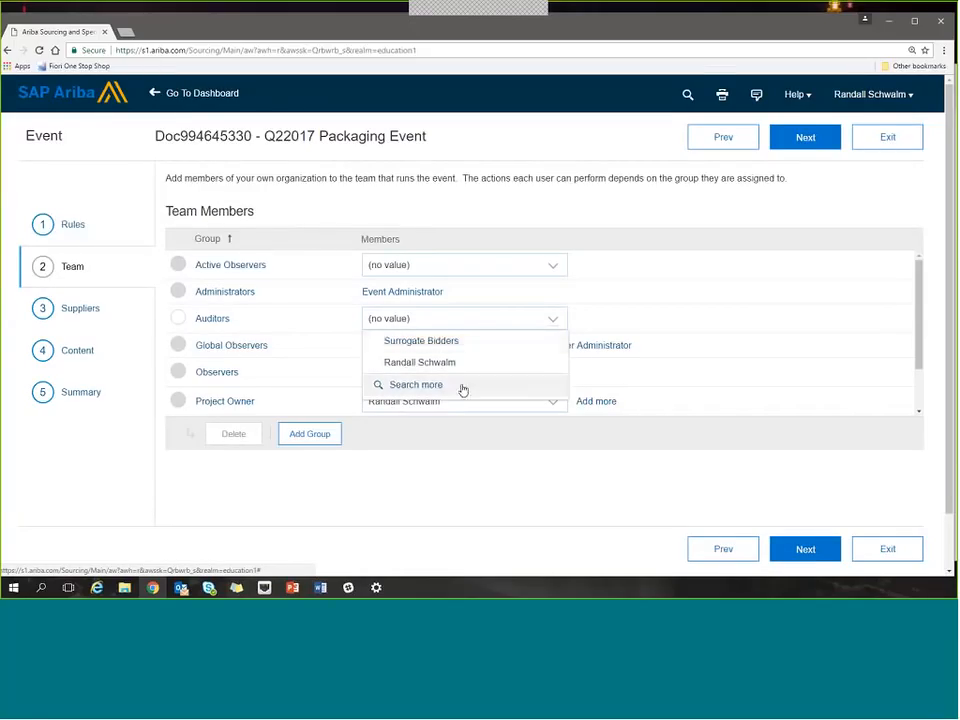
pyautogui.click(424, 387)
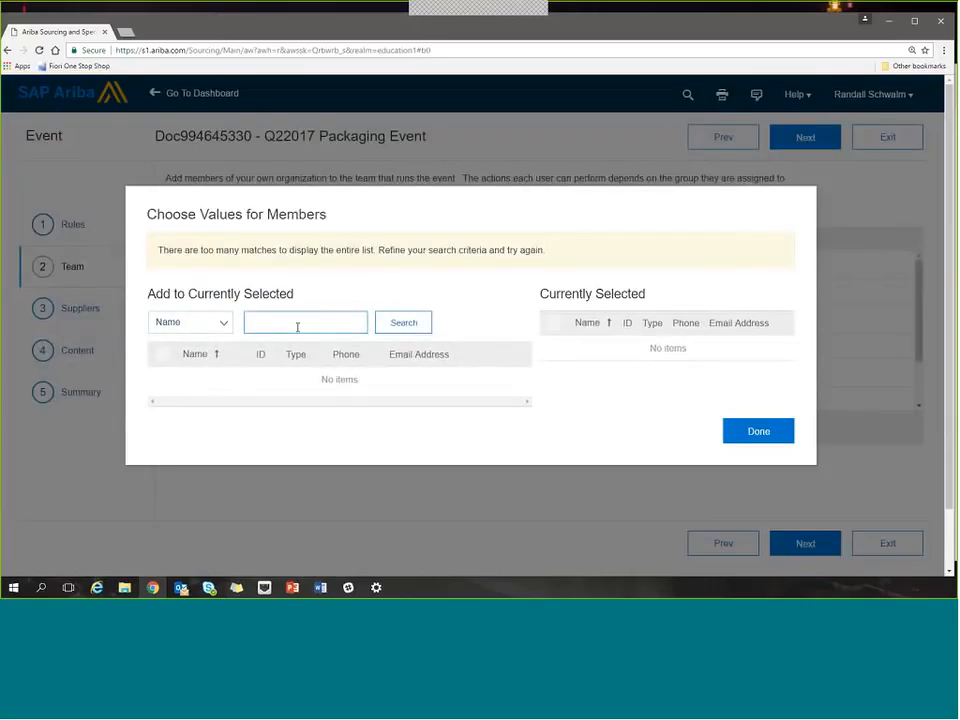
pyautogui.click(297, 327)
pyautogui.write('randall')
pyautogui.press('Return')
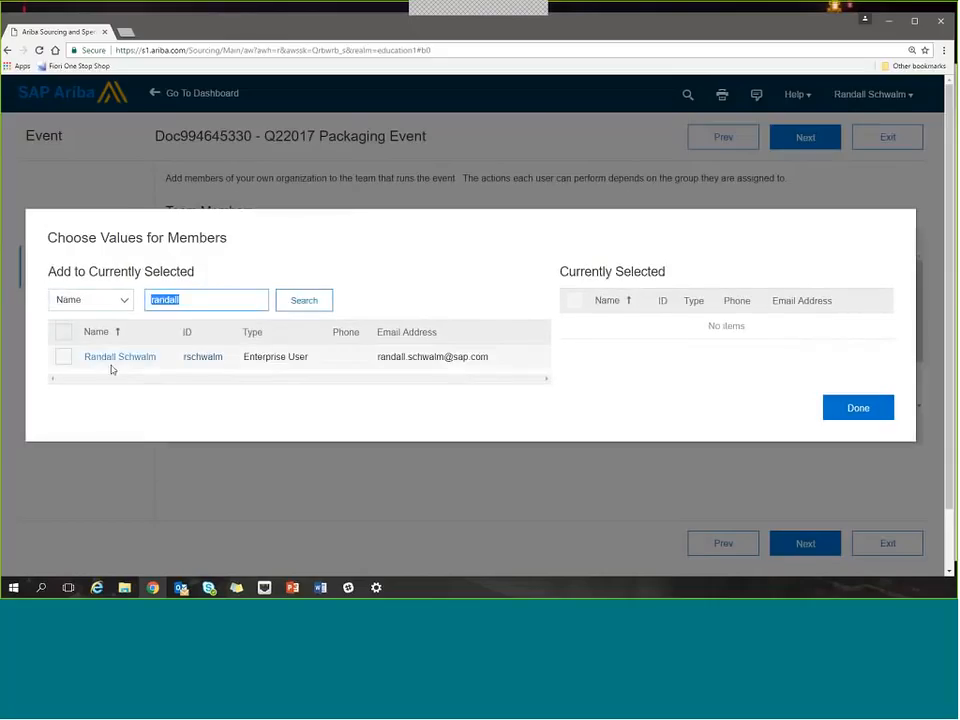
pyautogui.click(63, 357)
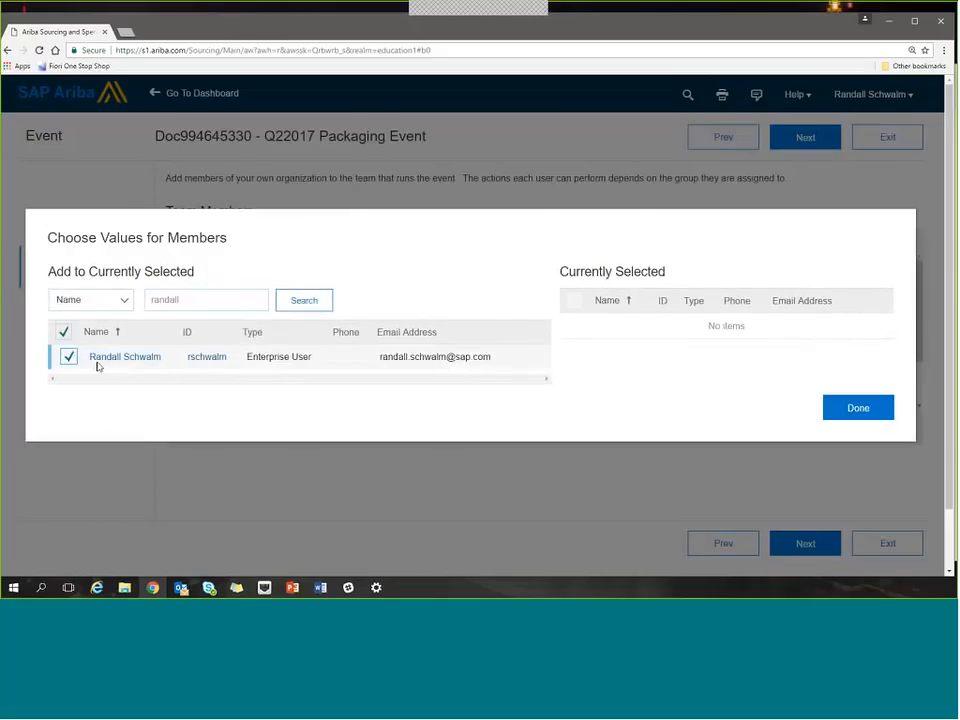
pyautogui.click(841, 410)
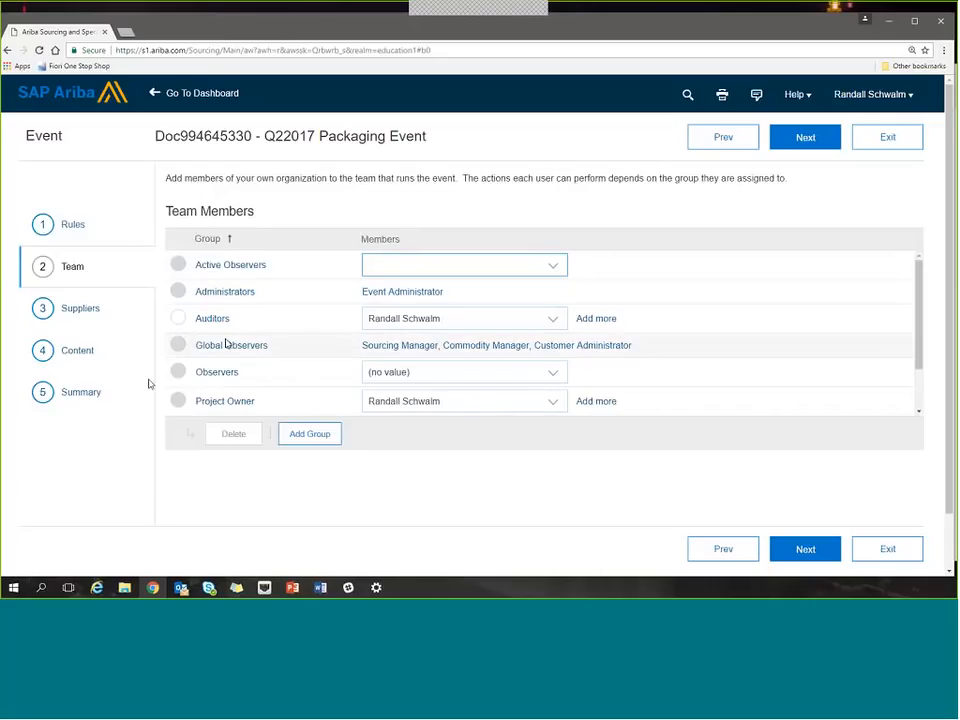
pyautogui.click(216, 296)
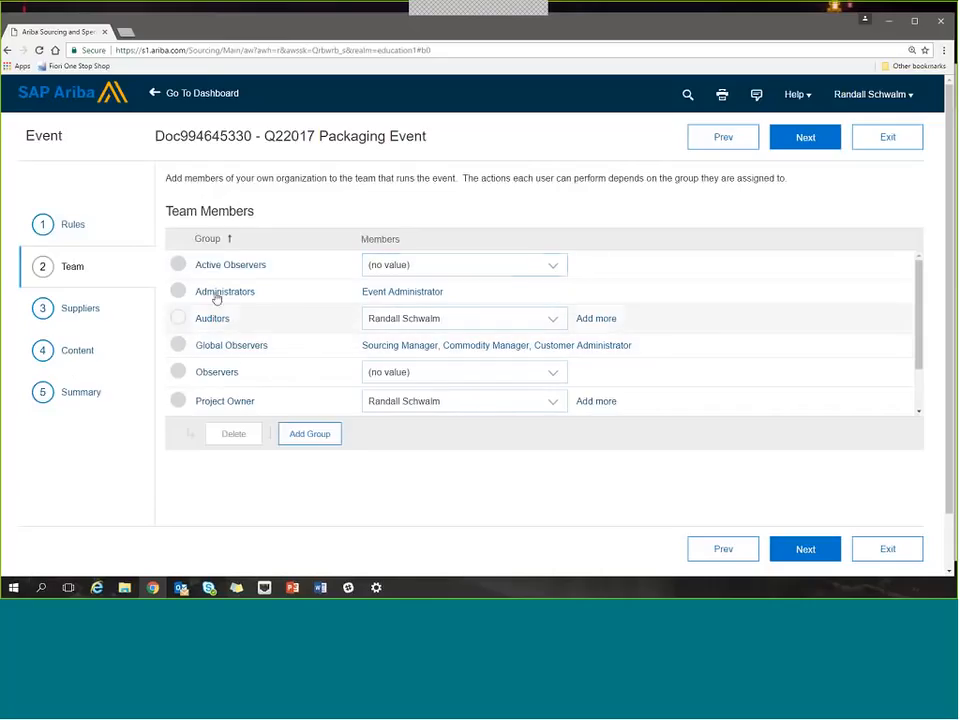
# Go to the event's suppliers section with the invited participants.
pyautogui.click(81, 310)
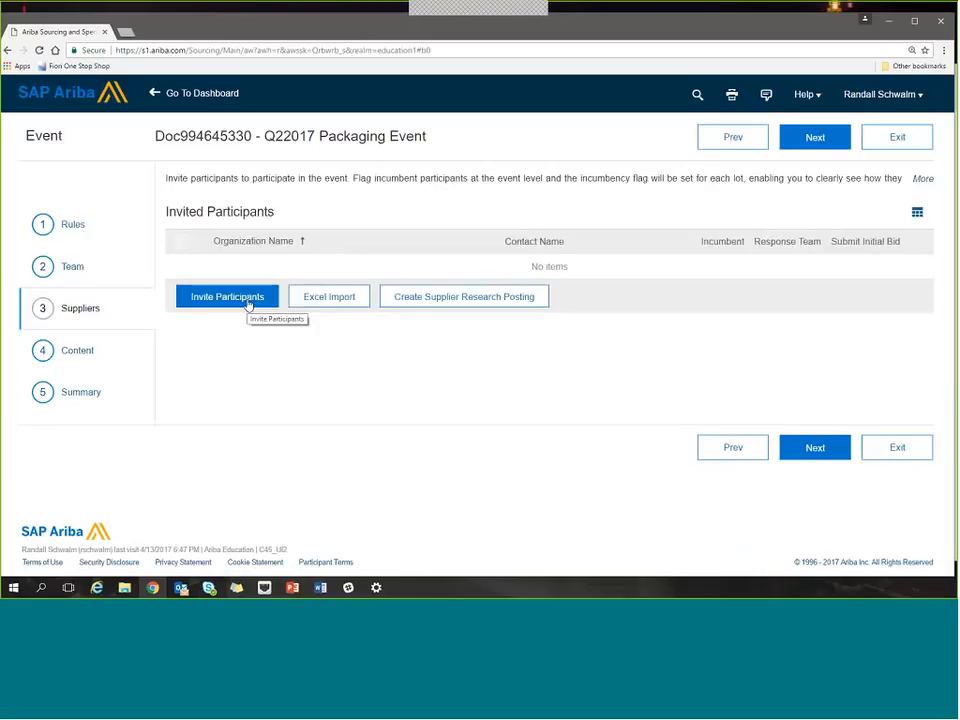
pyautogui.click(427, 298)
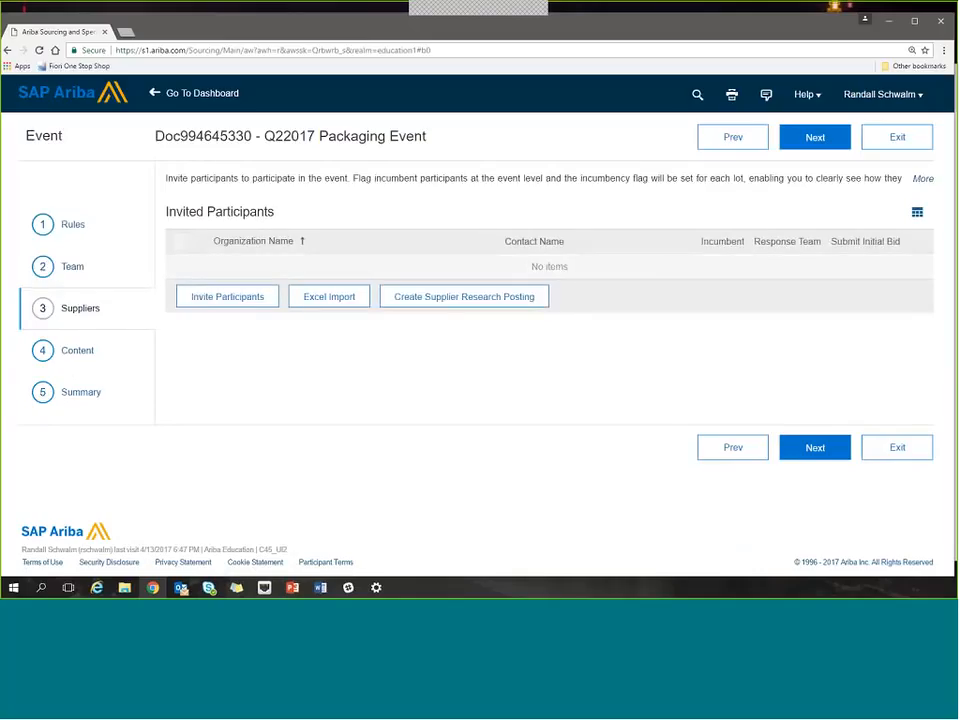
# Start inviting participants to the event and search for them by the contact's first name.
pyautogui.click(236, 301)
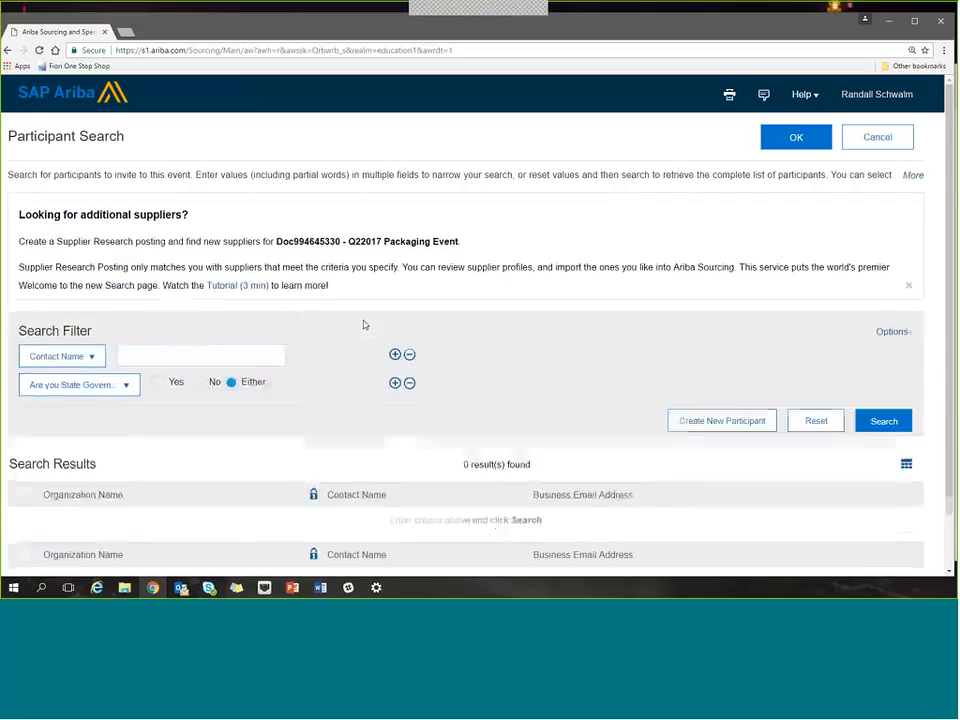
pyautogui.scroll(-2, 364, 325)
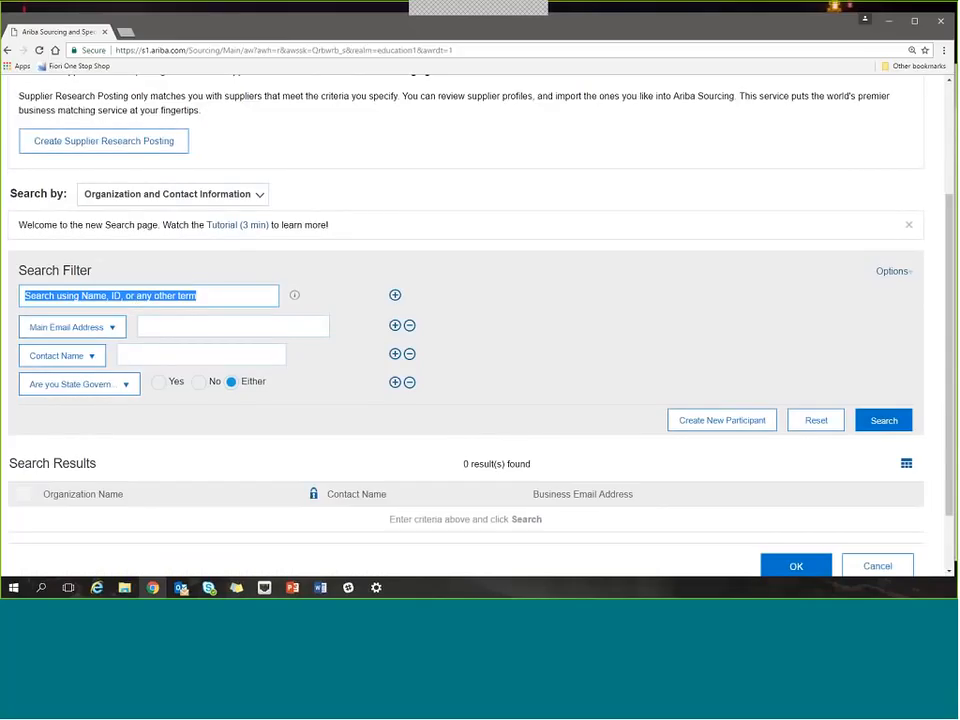
pyautogui.click(144, 356)
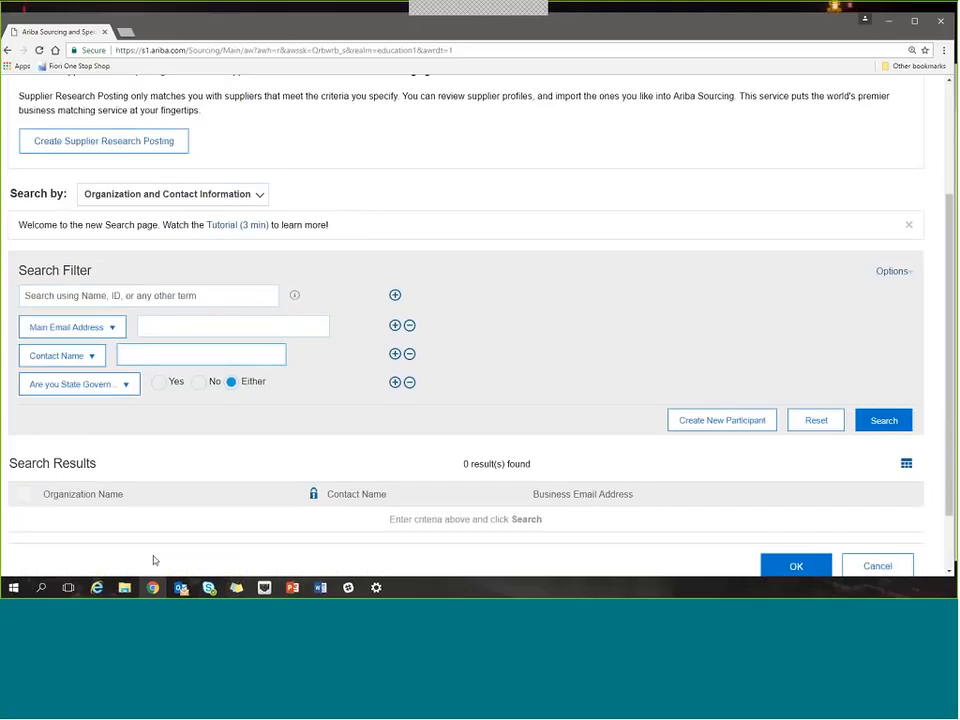
pyautogui.write('randy')
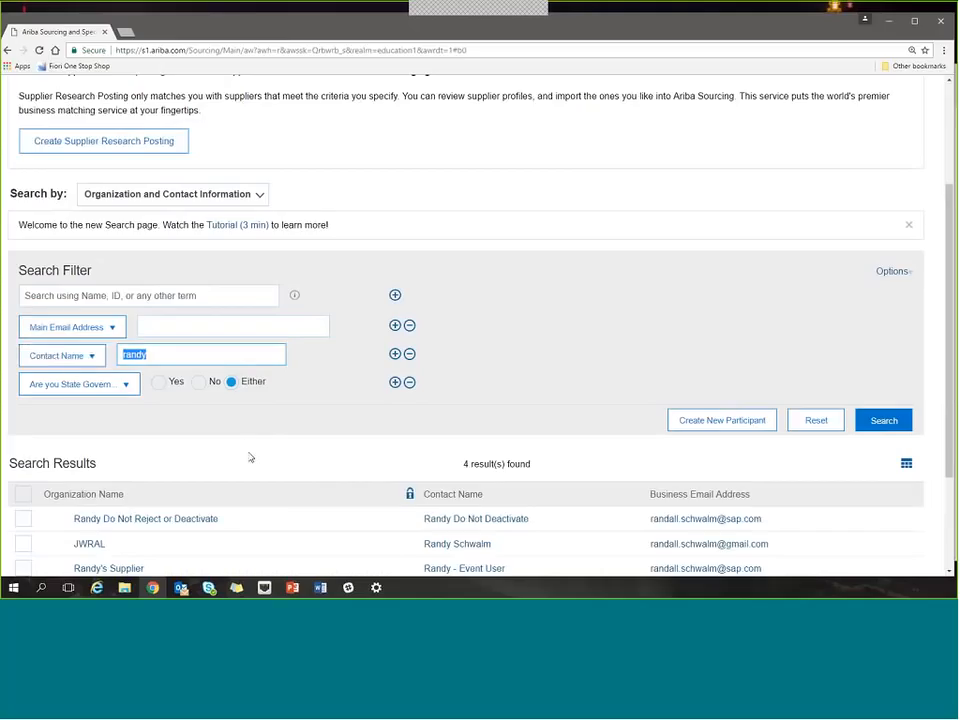
pyautogui.scroll(-2, 245, 455)
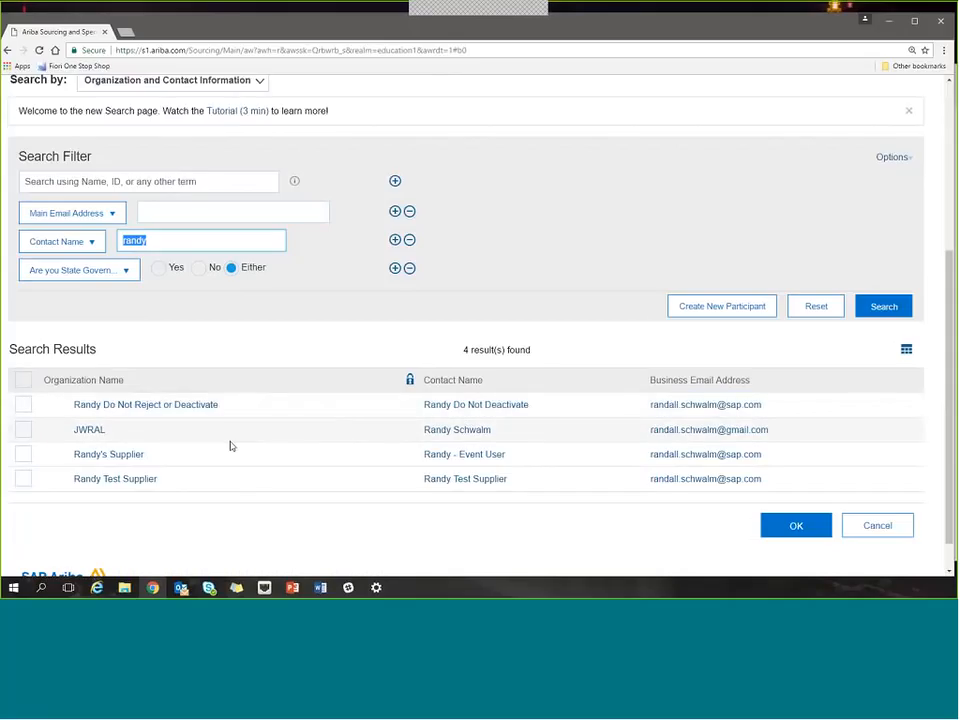
# Select the Randy's Supplier and JWRAL organizations from the search results and add them to the event's invited participants.
pyautogui.click(36, 458)
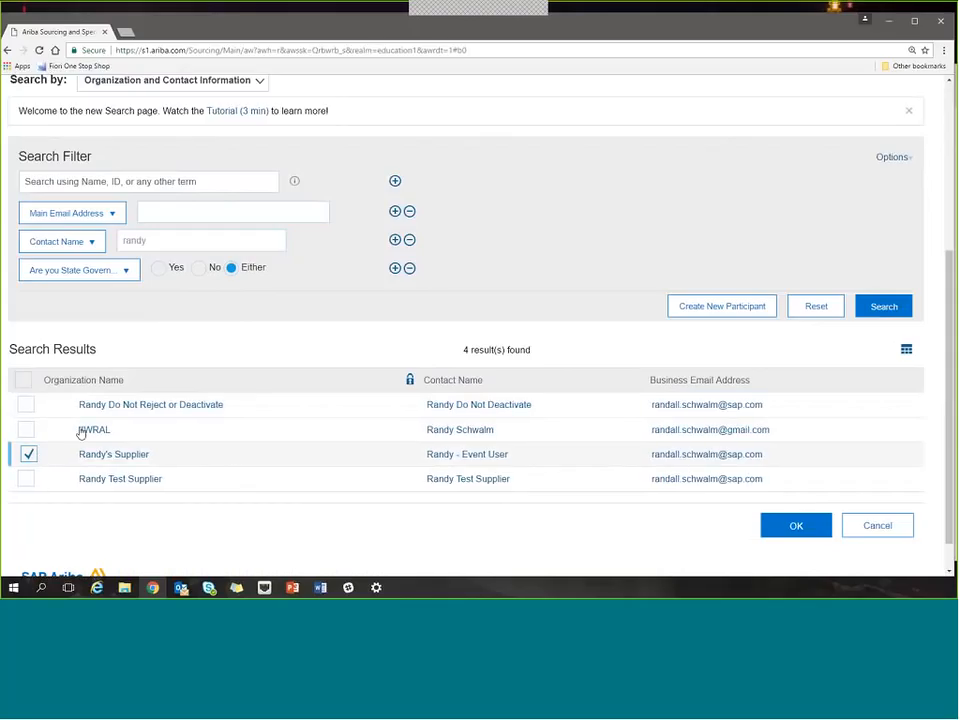
pyautogui.click(28, 431)
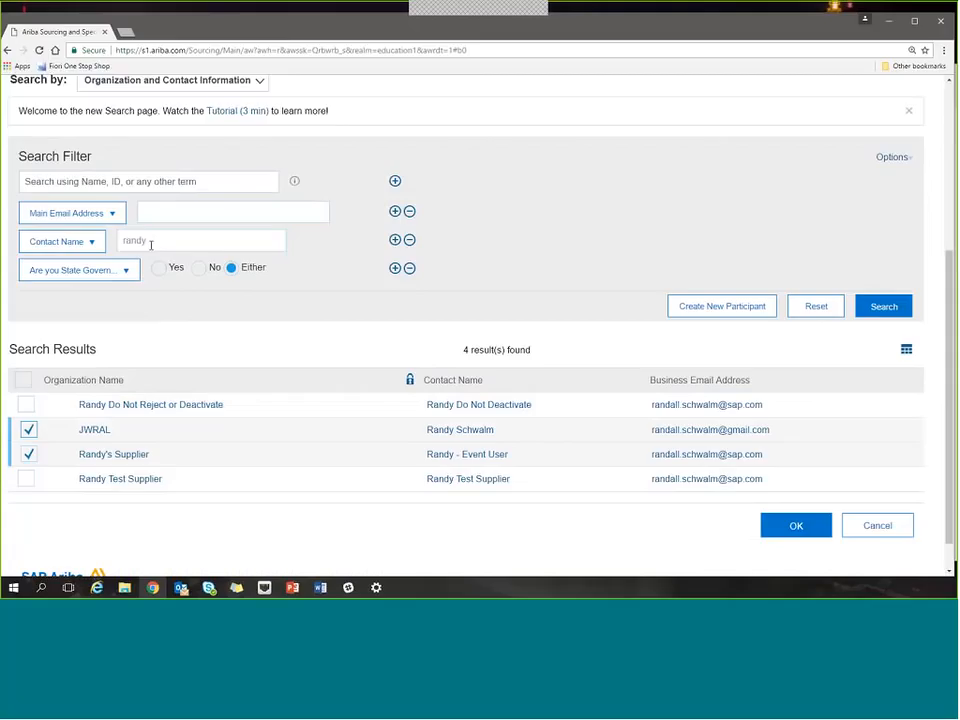
pyautogui.click(794, 524)
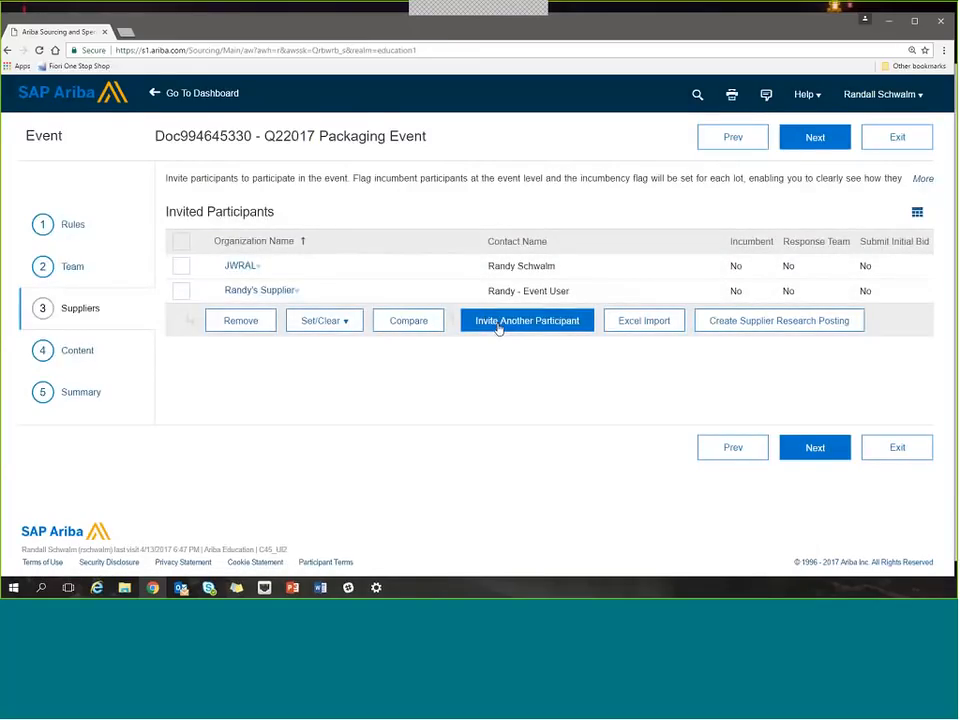
# Start inviting another participant and search for a different contact by first name.
pyautogui.click(497, 322)
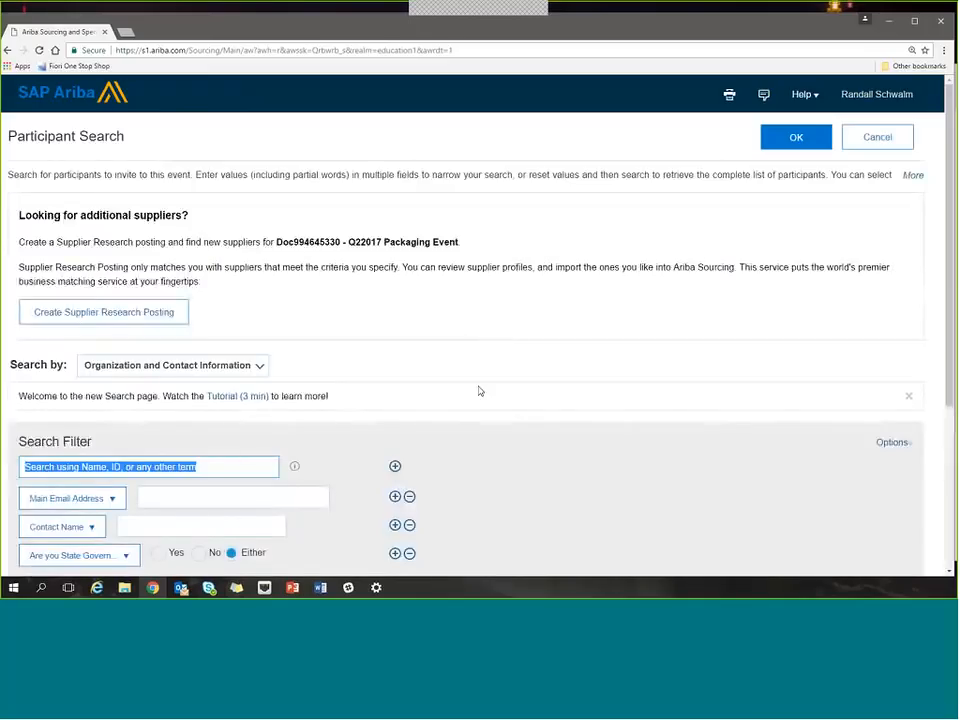
pyautogui.scroll(-3, 479, 391)
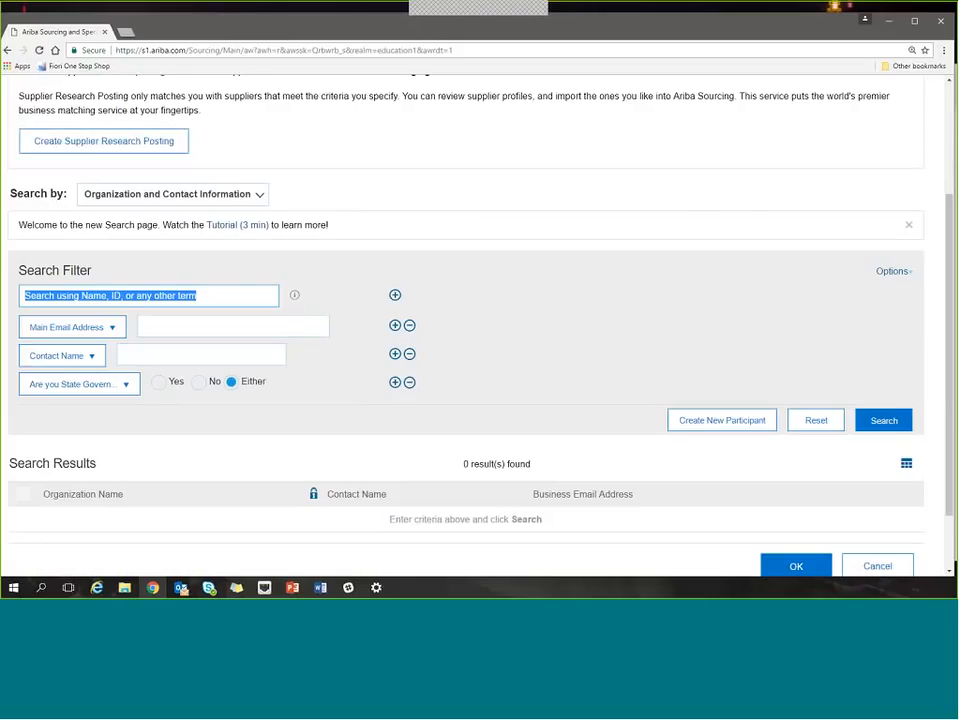
pyautogui.click(170, 352)
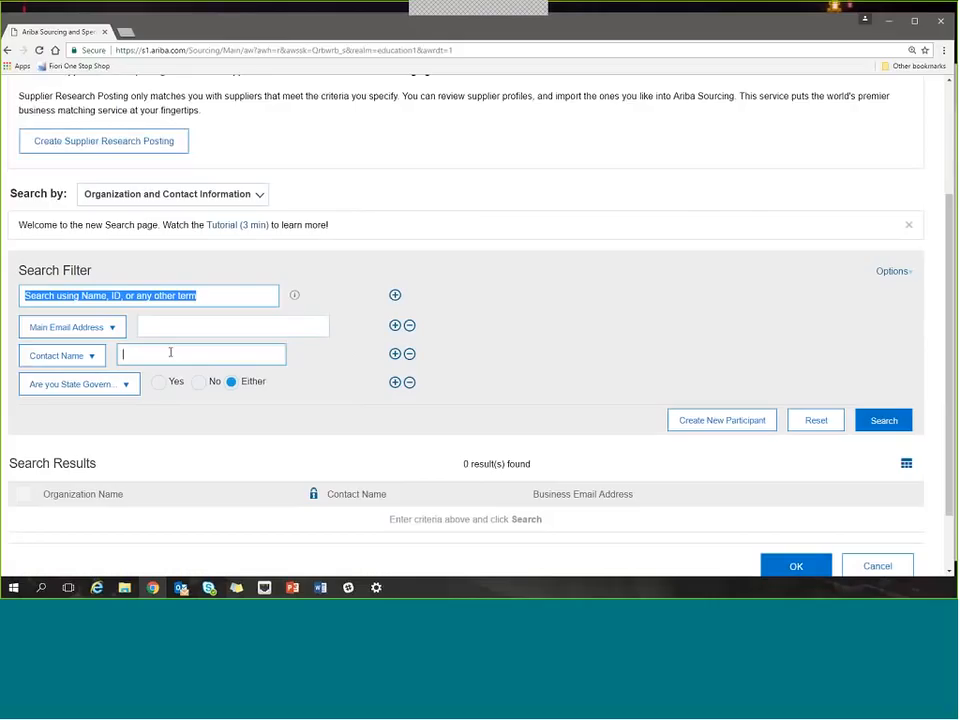
pyautogui.write('sharon')
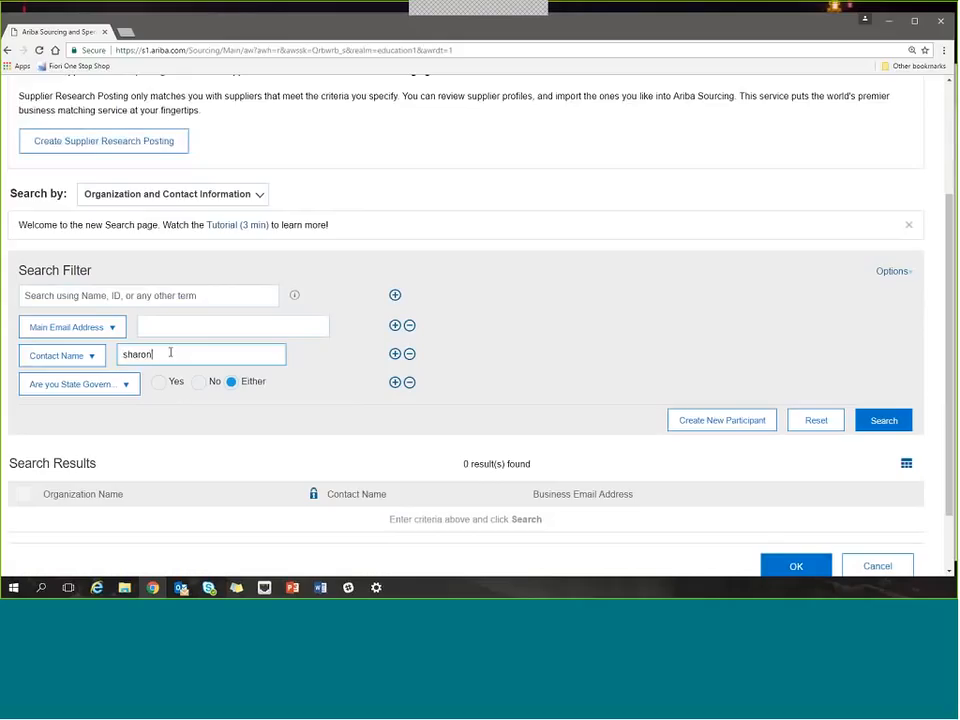
pyautogui.hotkey('ctrl', 'a')
pyautogui.press('Return')
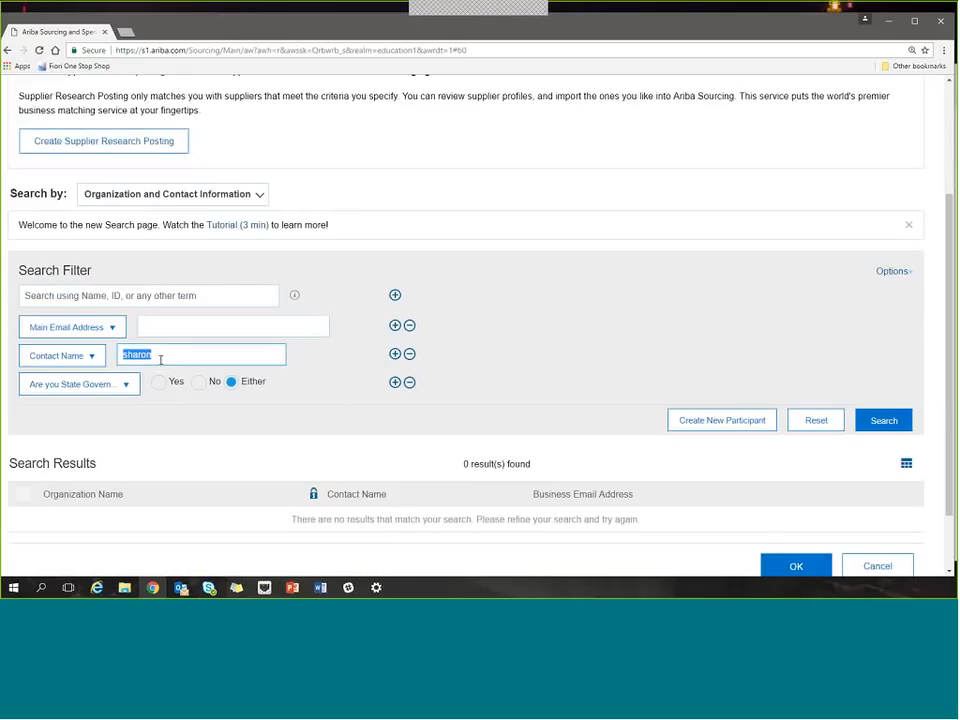
pyautogui.click(155, 355)
# Start a new external participant, assign the existing organization Randy's Supplier to it, and cancel the form.
pyautogui.click(695, 422)
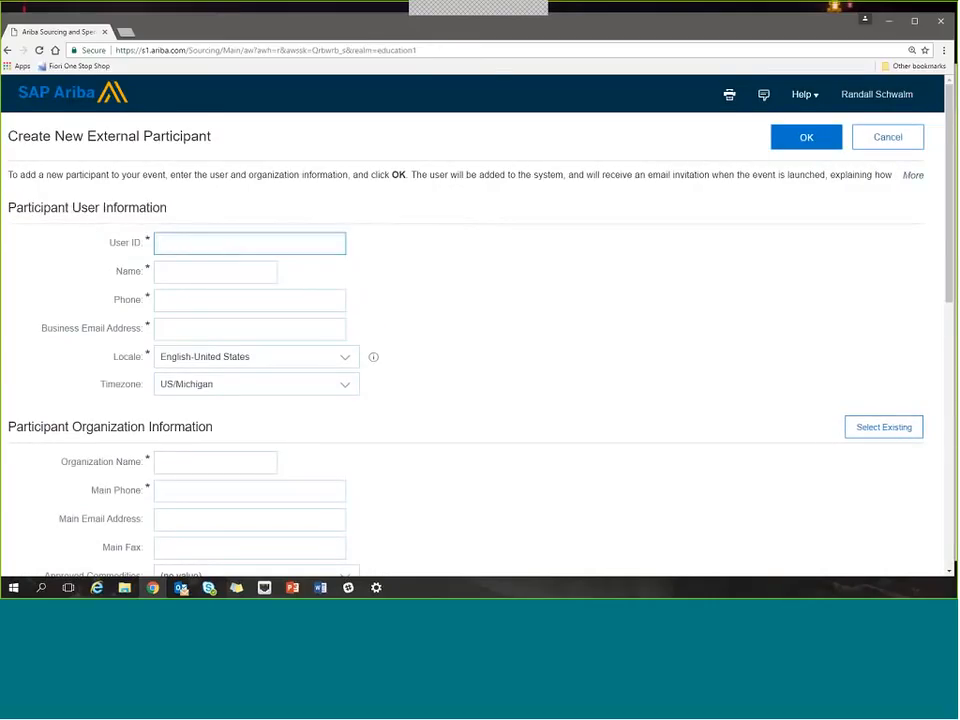
pyautogui.moveTo(15, 207); pyautogui.dragTo(113, 214)
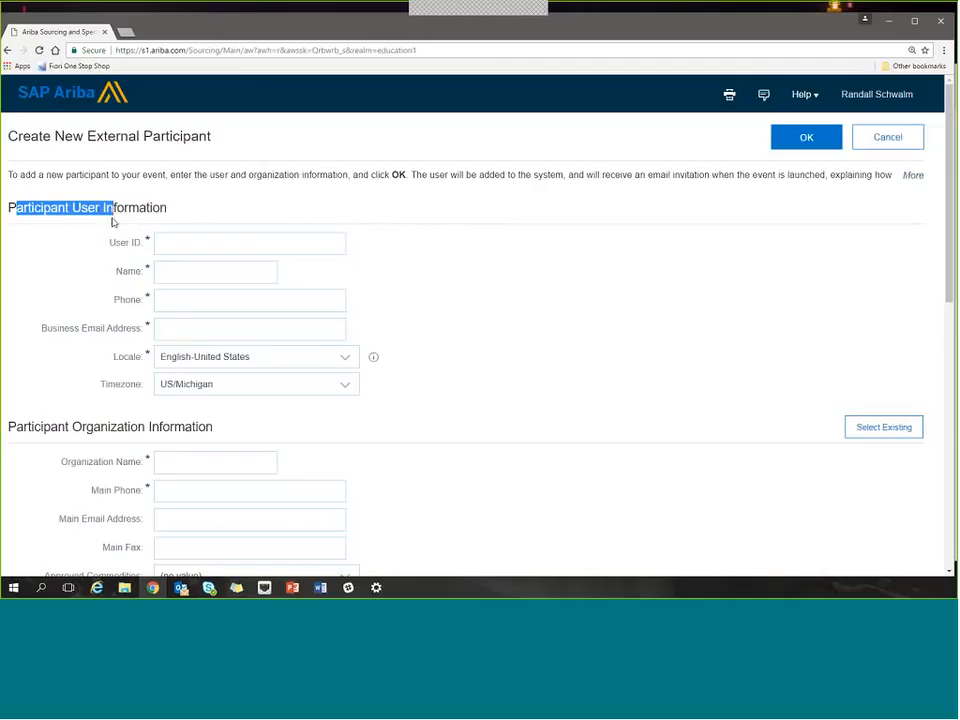
pyautogui.click(120, 245)
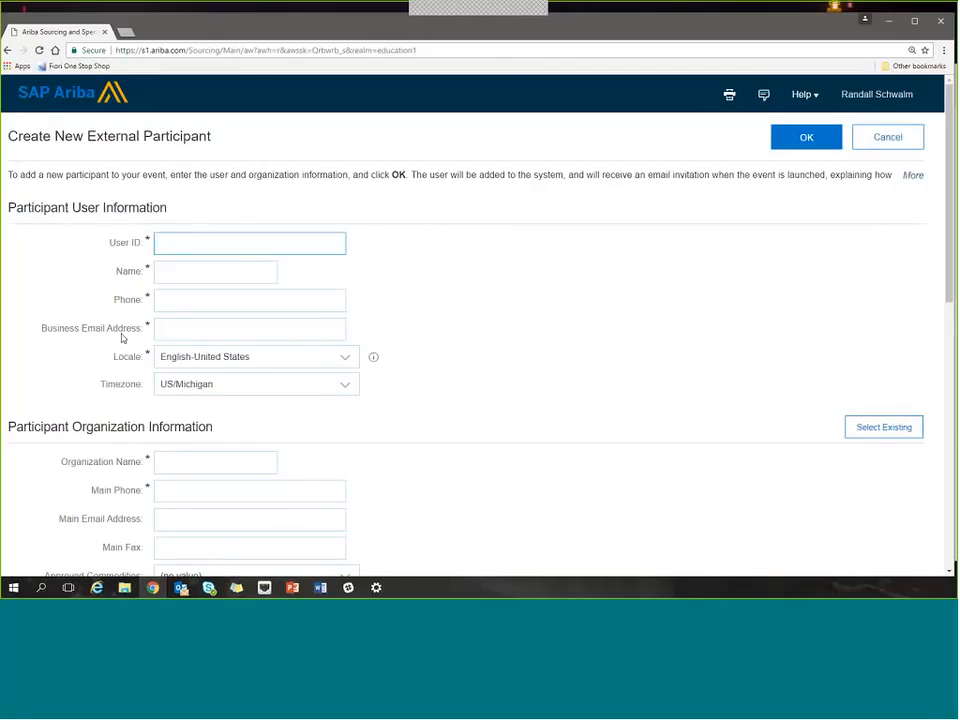
pyautogui.scroll(-1, 270, 454)
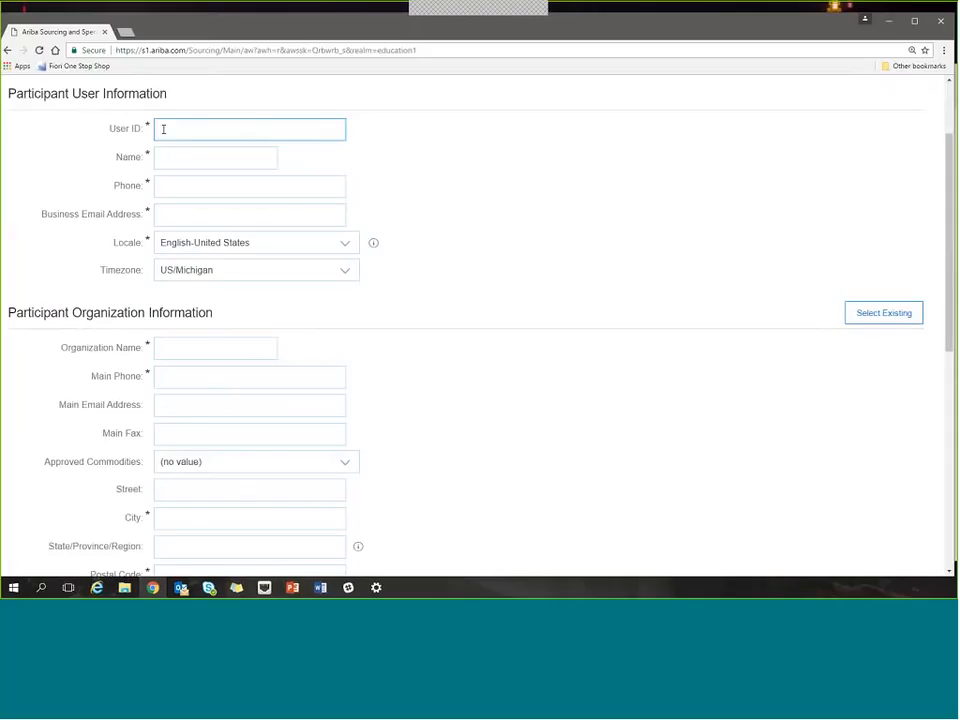
pyautogui.click(883, 313)
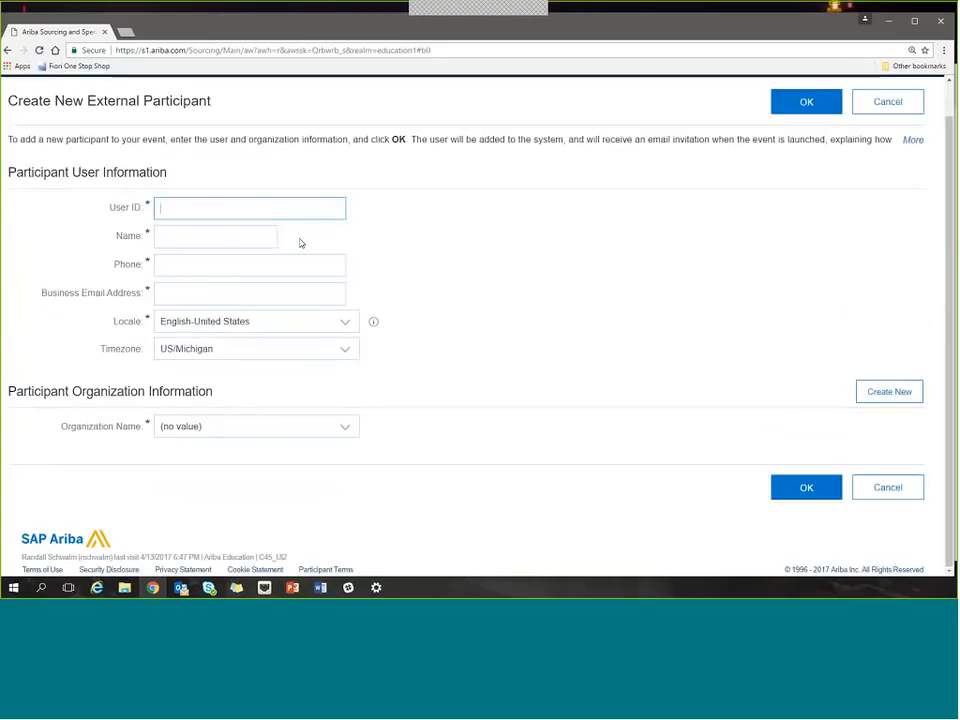
pyautogui.click(347, 434)
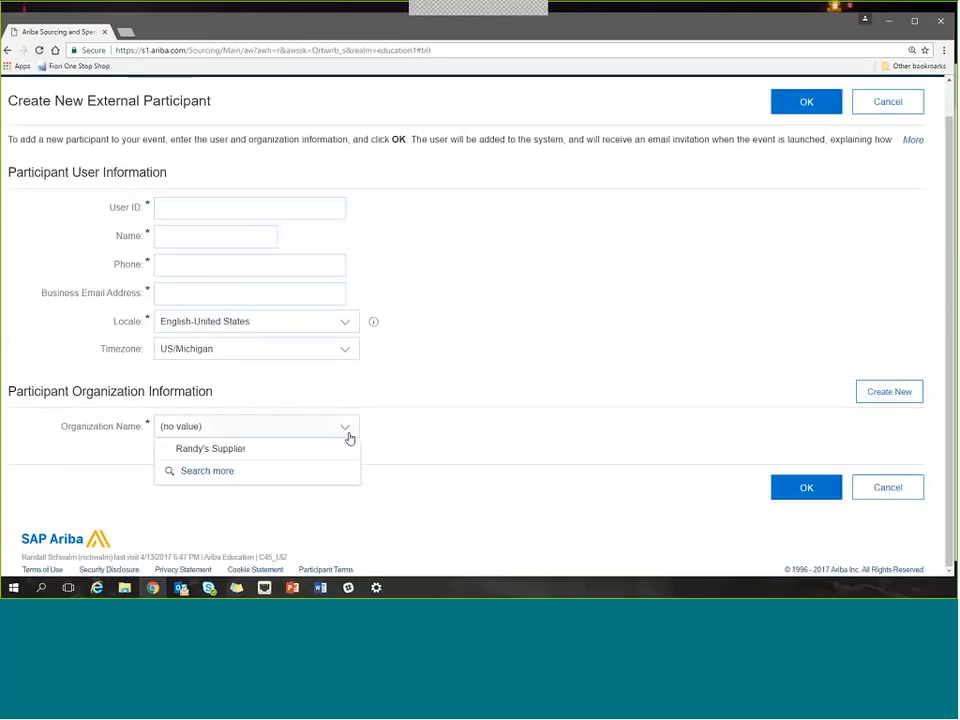
pyautogui.click(209, 455)
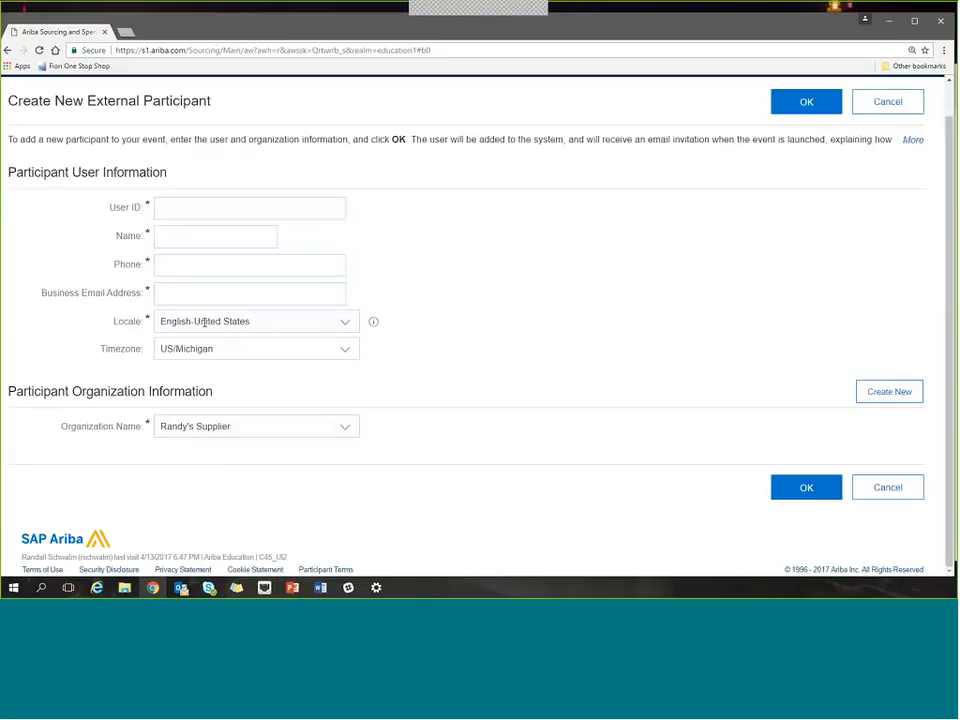
pyautogui.click(884, 490)
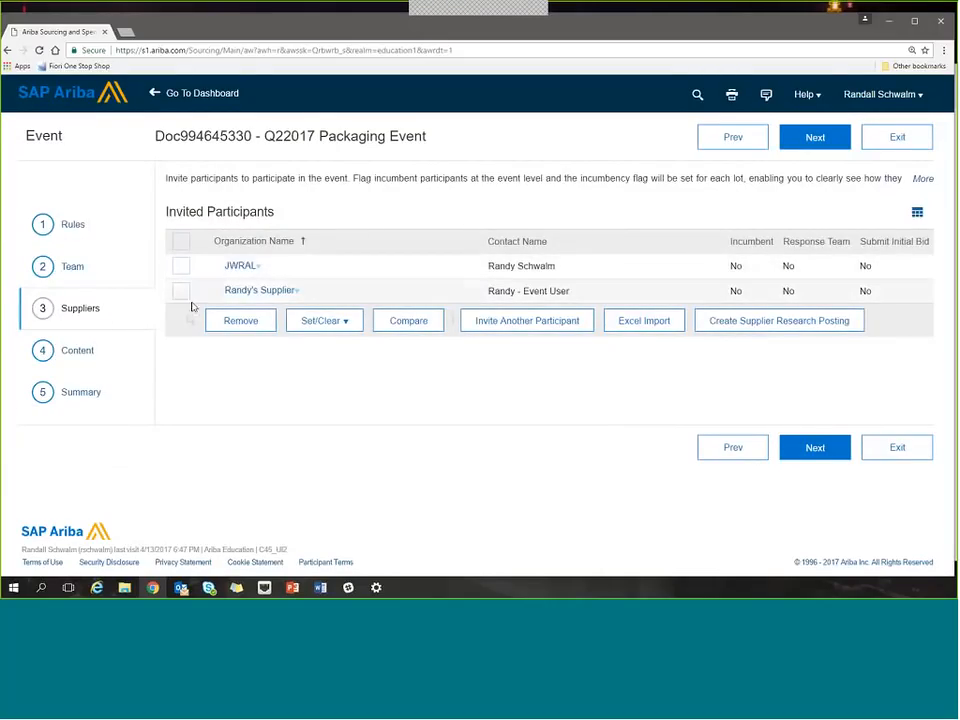
# Search for another participant to invite, changing the Contact Name filter to Organization Name with the value randy's supplier.
pyautogui.click(483, 321)
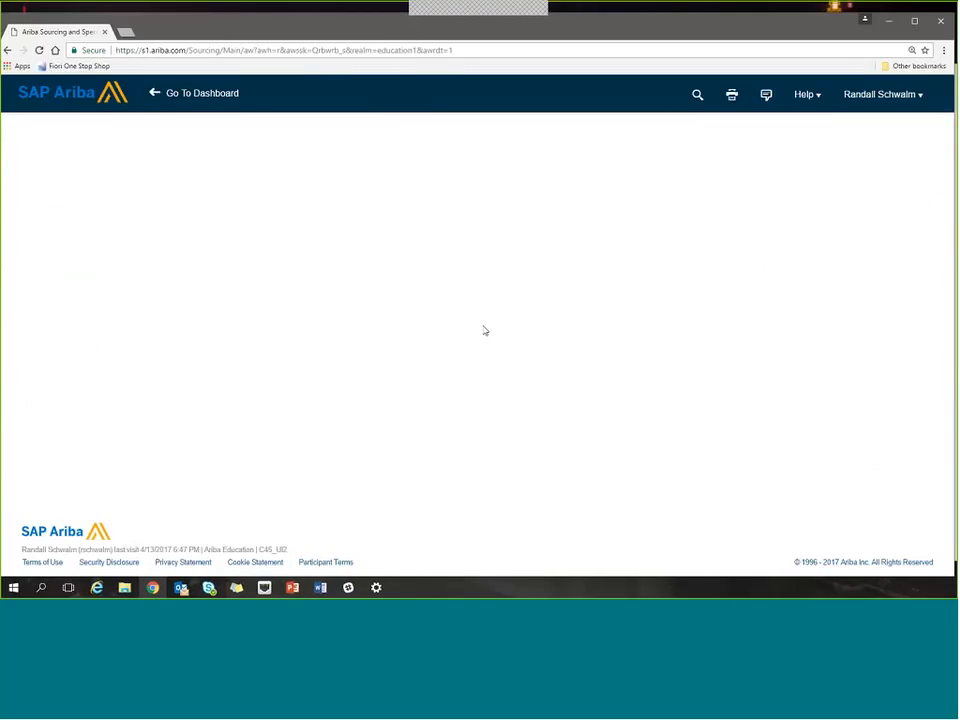
pyautogui.click(184, 499)
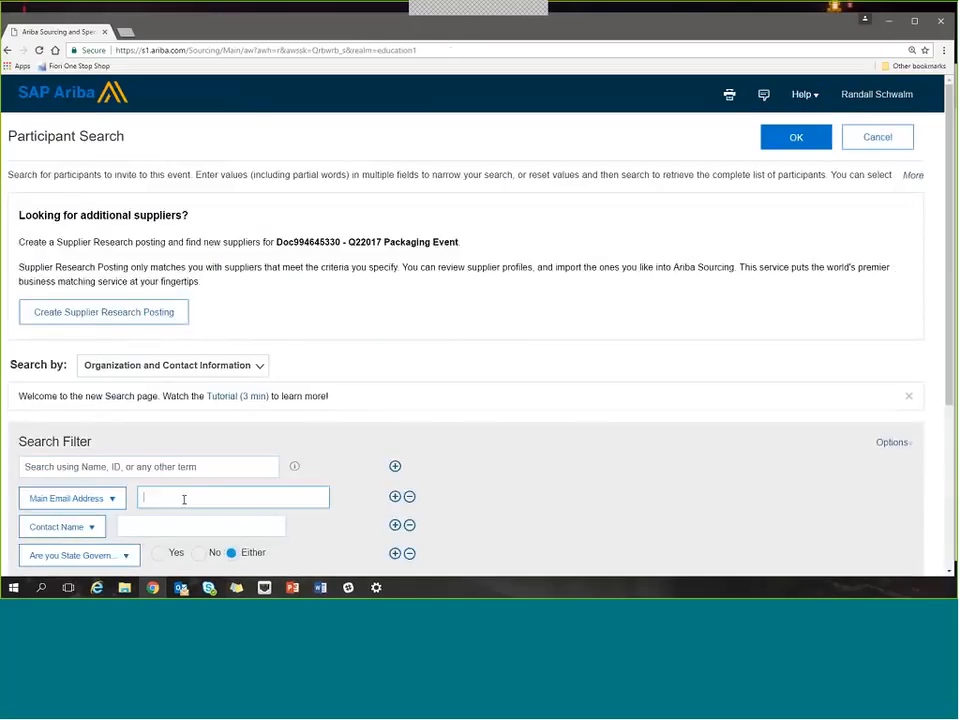
pyautogui.scroll(-2, 184, 507)
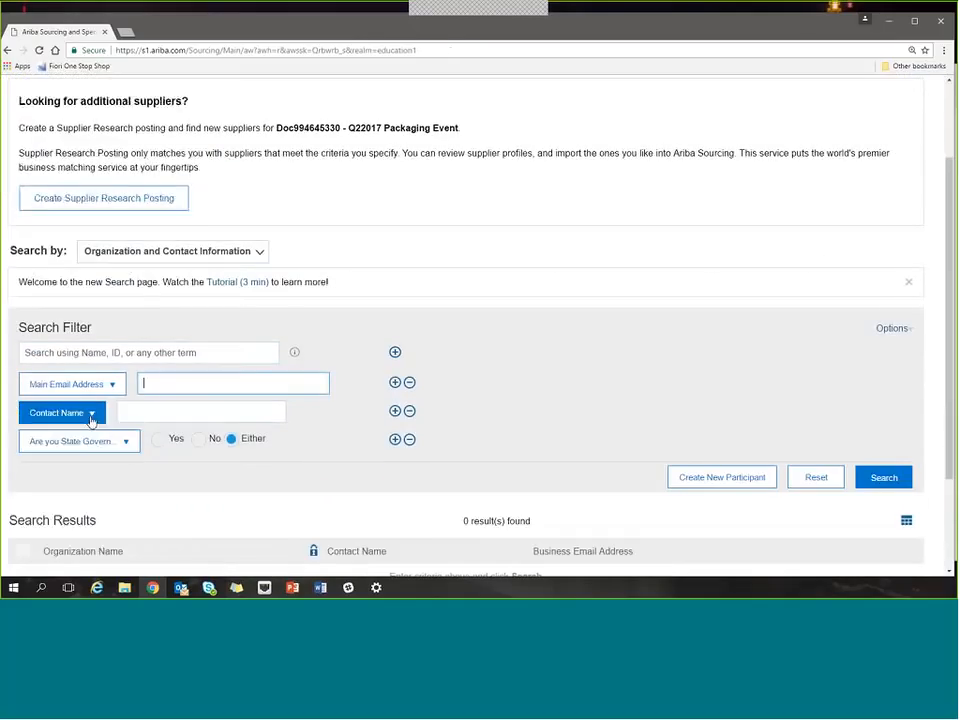
pyautogui.click(90, 420)
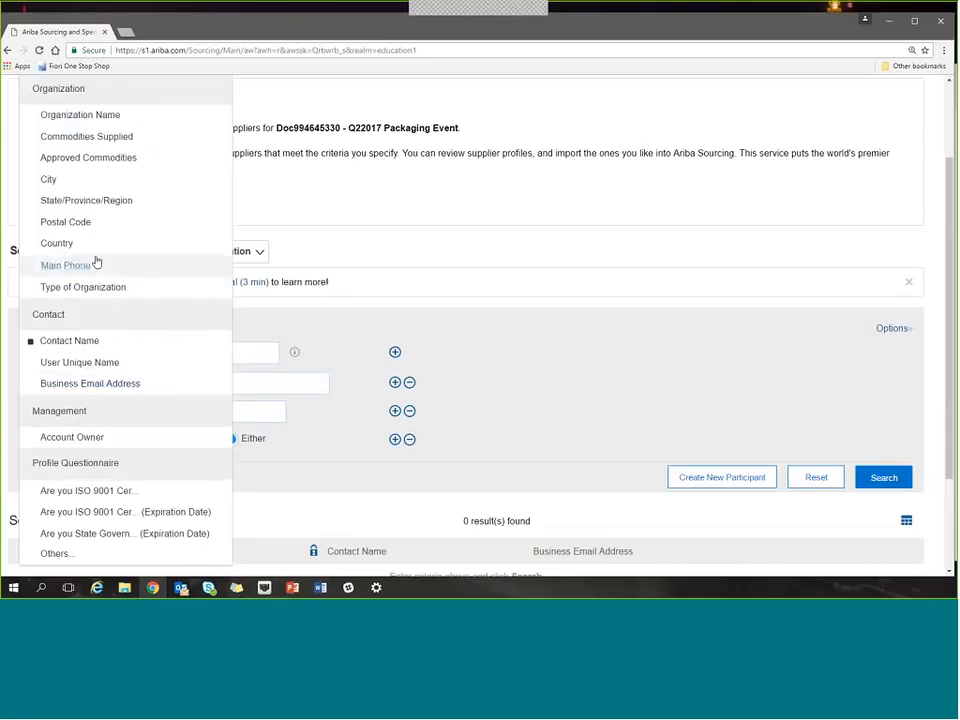
pyautogui.click(85, 115)
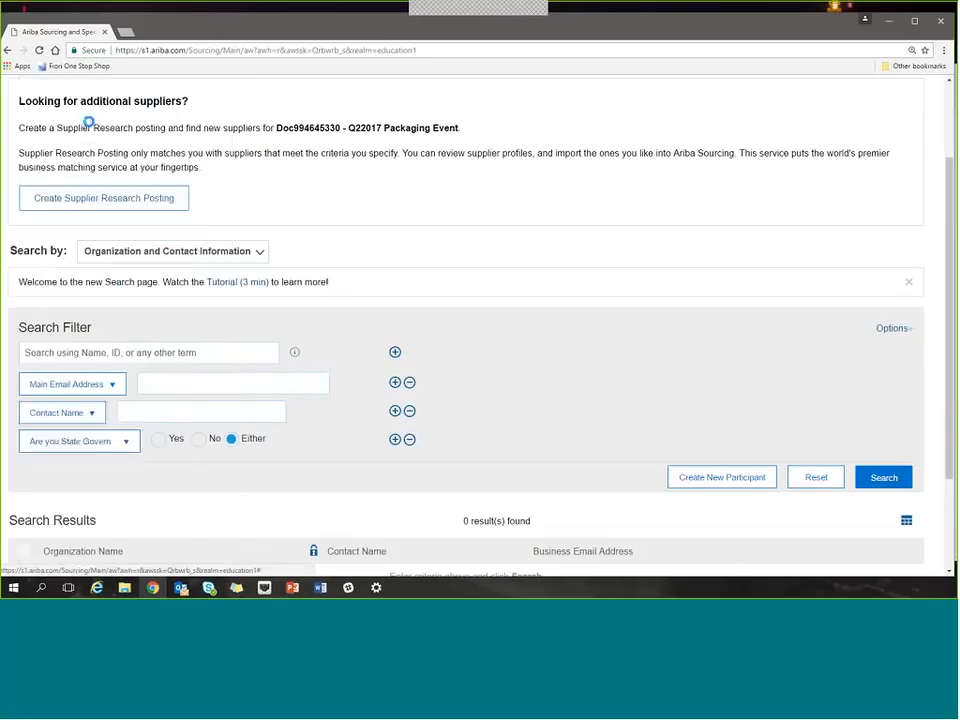
pyautogui.click(154, 413)
pyautogui.write("randy's supplier")
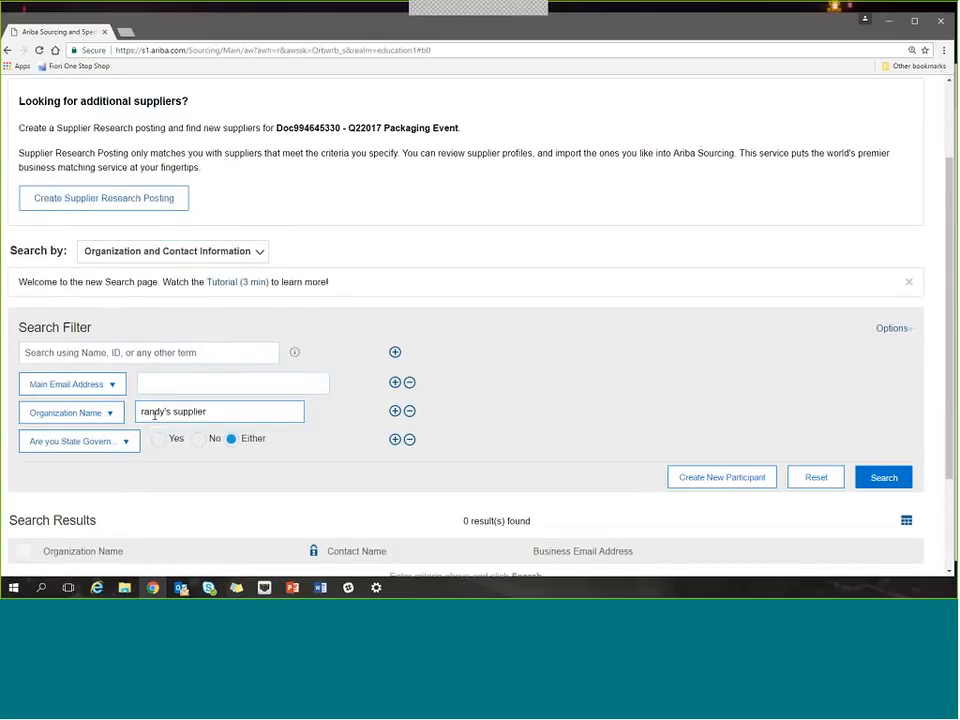
pyautogui.press('Return')
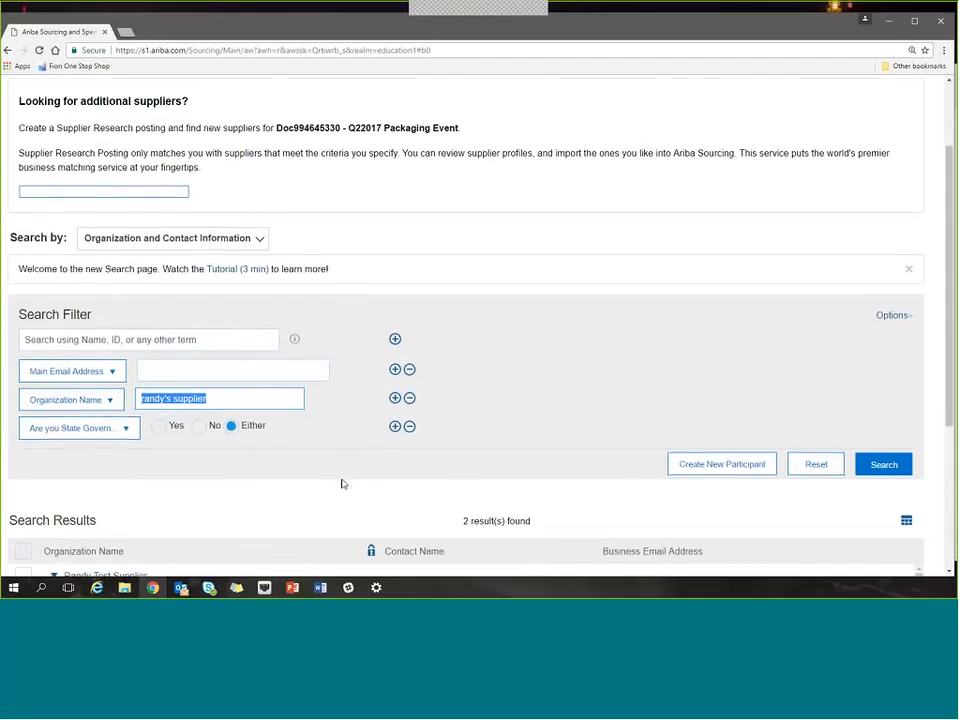
pyautogui.scroll(-2, 341, 484)
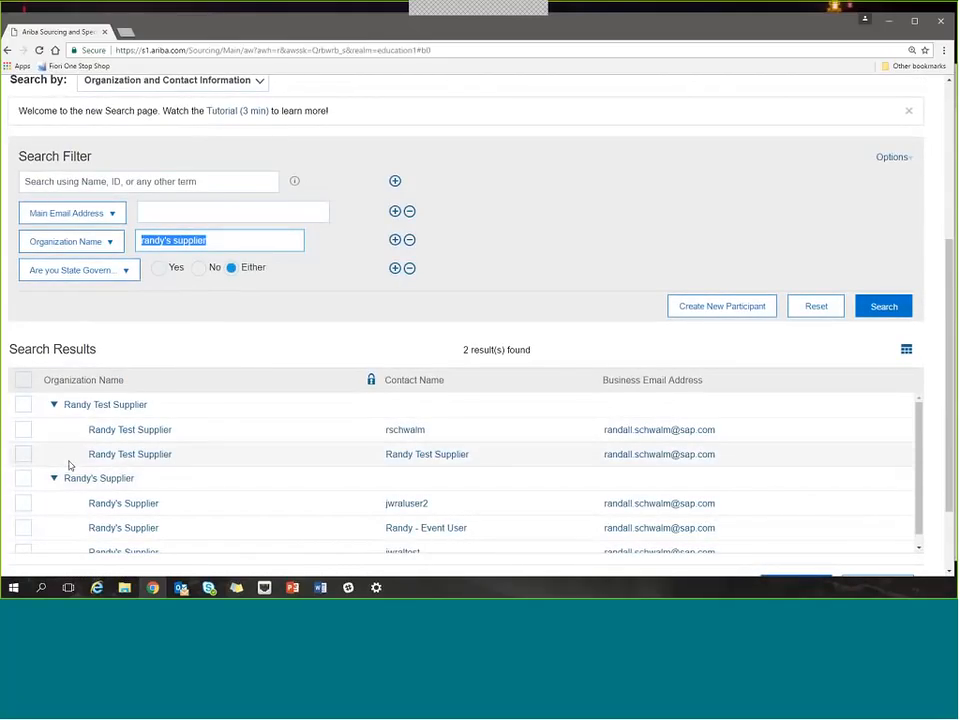
# Select both contacts of the Randy Test Supplier organization and add them to the invited participants.
pyautogui.click(22, 429)
pyautogui.click(28, 454)
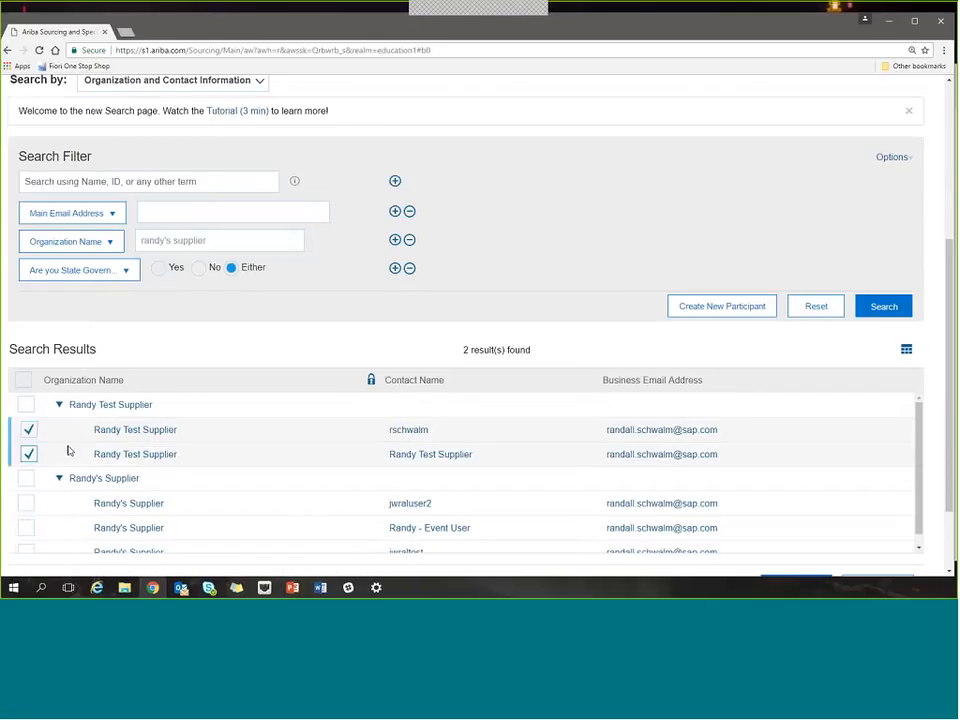
pyautogui.scroll(4, 883, 244)
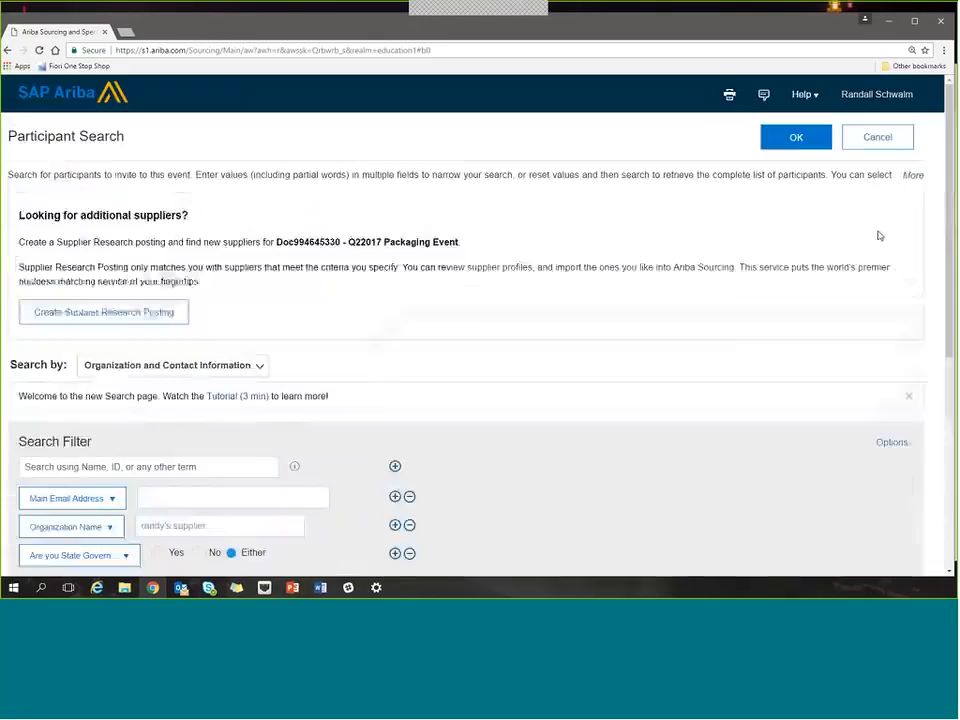
pyautogui.click(792, 143)
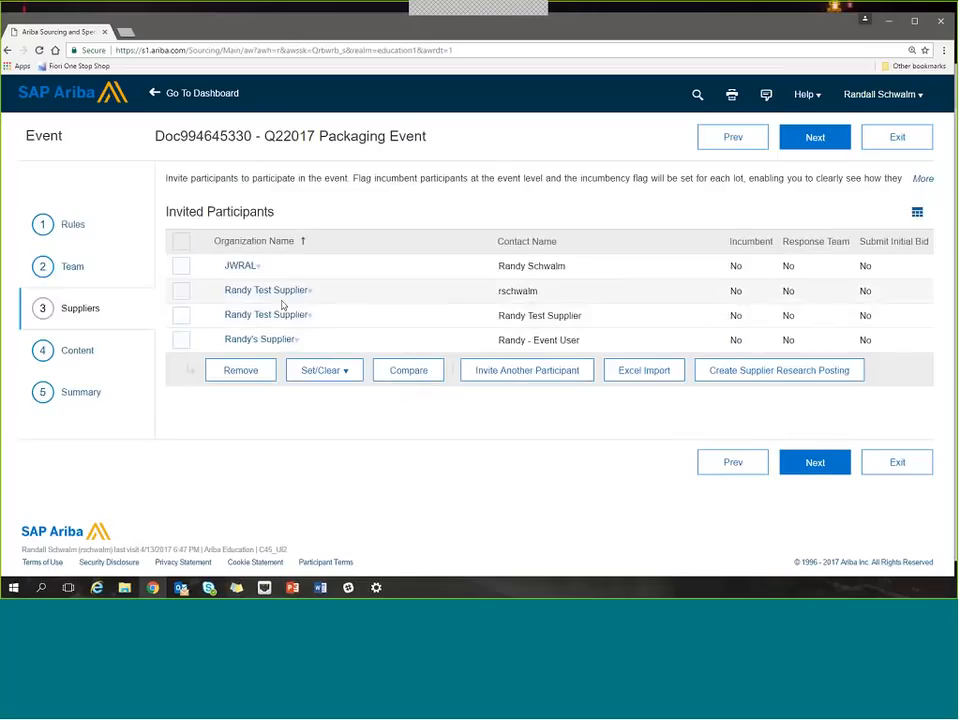
# Set the two invited Randy Test Supplier contacts as a Response Team.
pyautogui.click(185, 290)
pyautogui.click(185, 315)
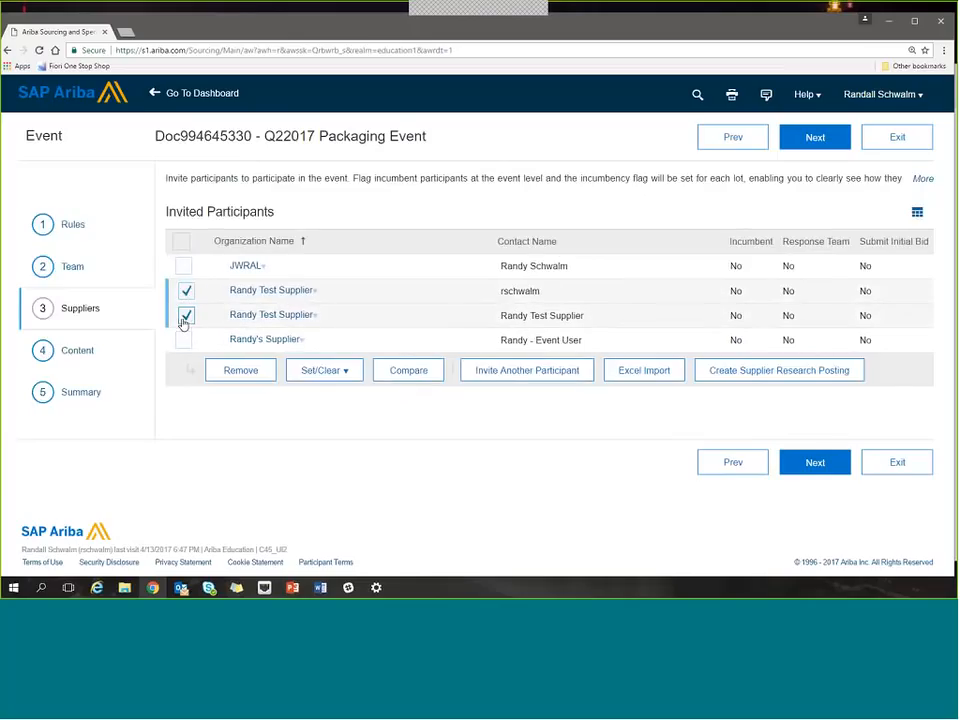
pyautogui.click(321, 377)
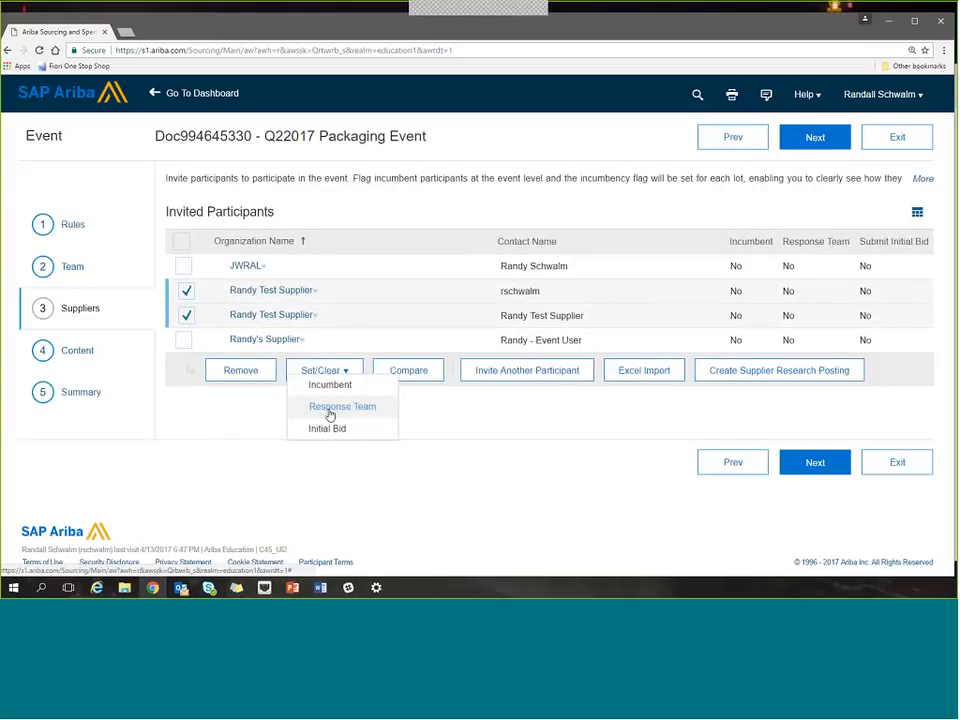
pyautogui.click(330, 407)
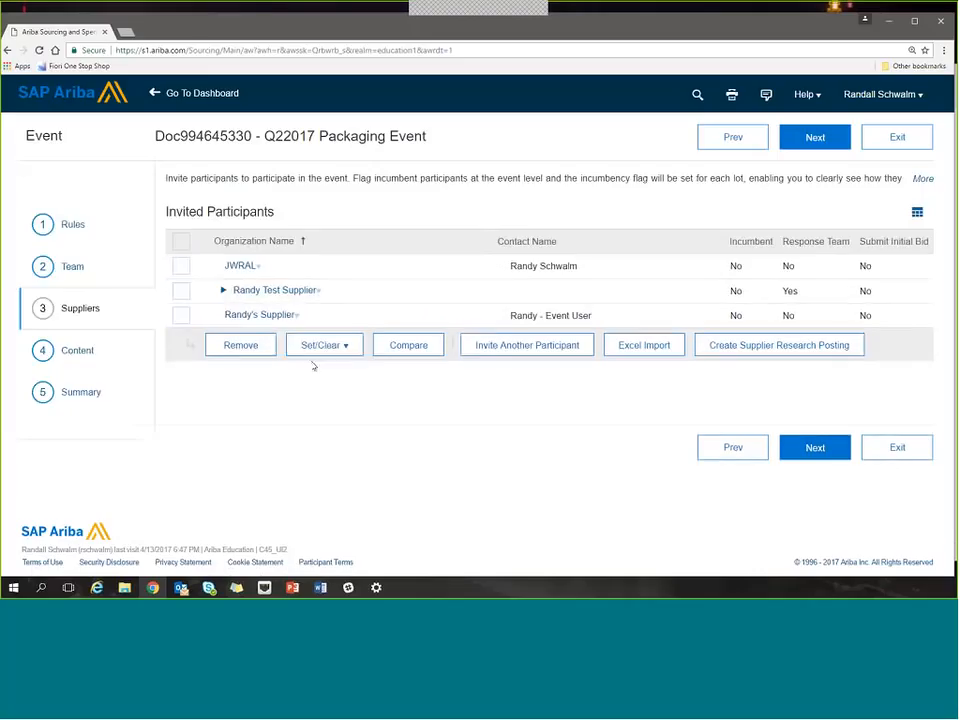
# Expand the Randy Test Supplier organization in the invited participants and mark JWRAL as the incumbent.
pyautogui.click(225, 292)
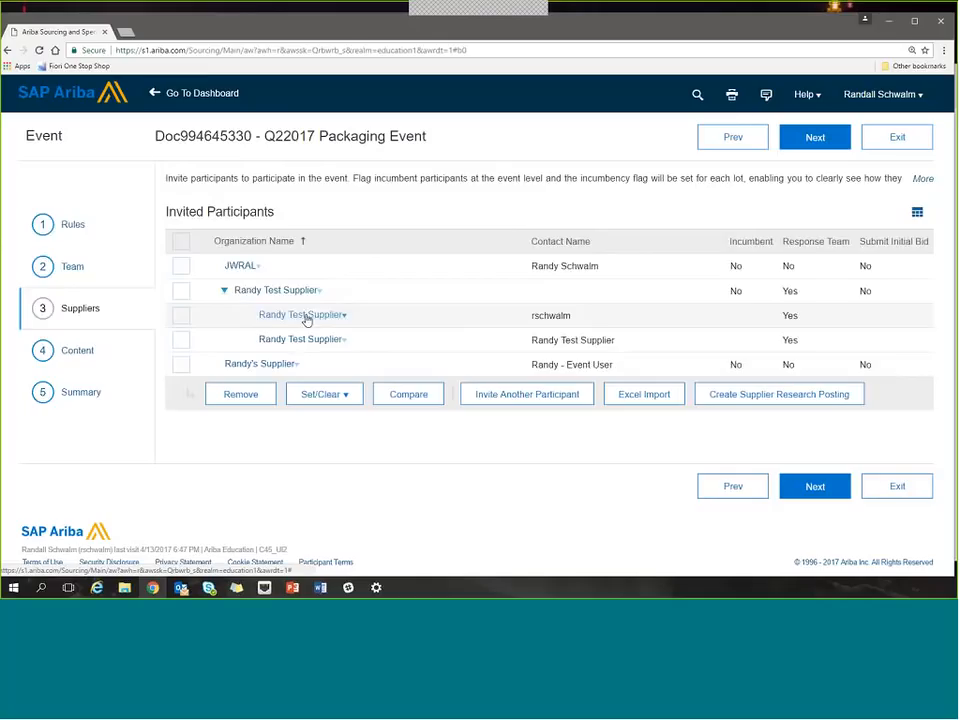
pyautogui.click(181, 266)
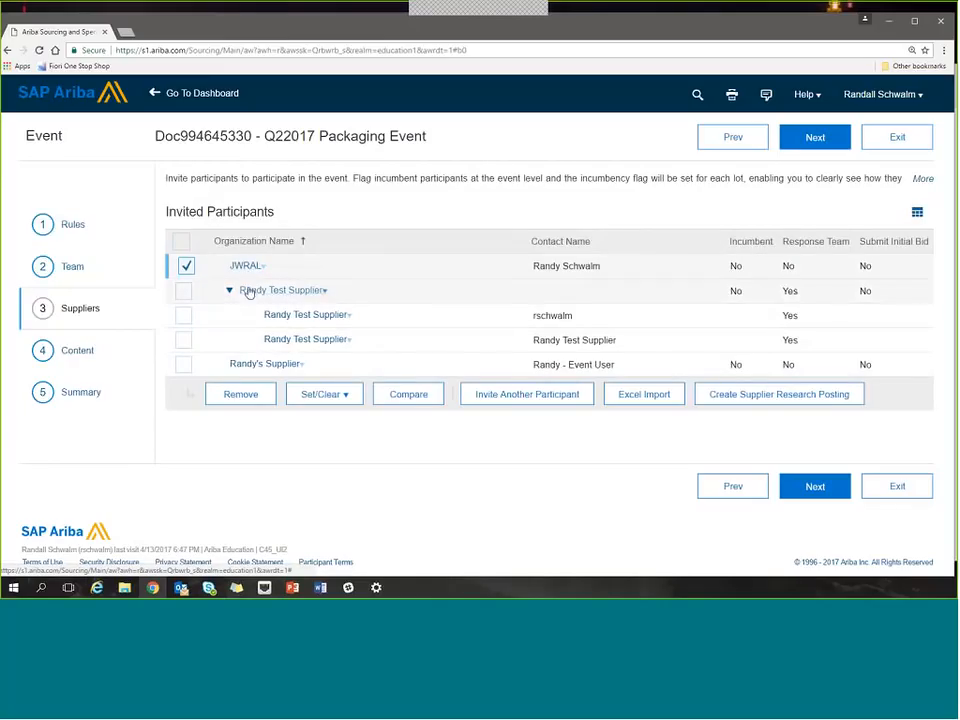
pyautogui.click(330, 396)
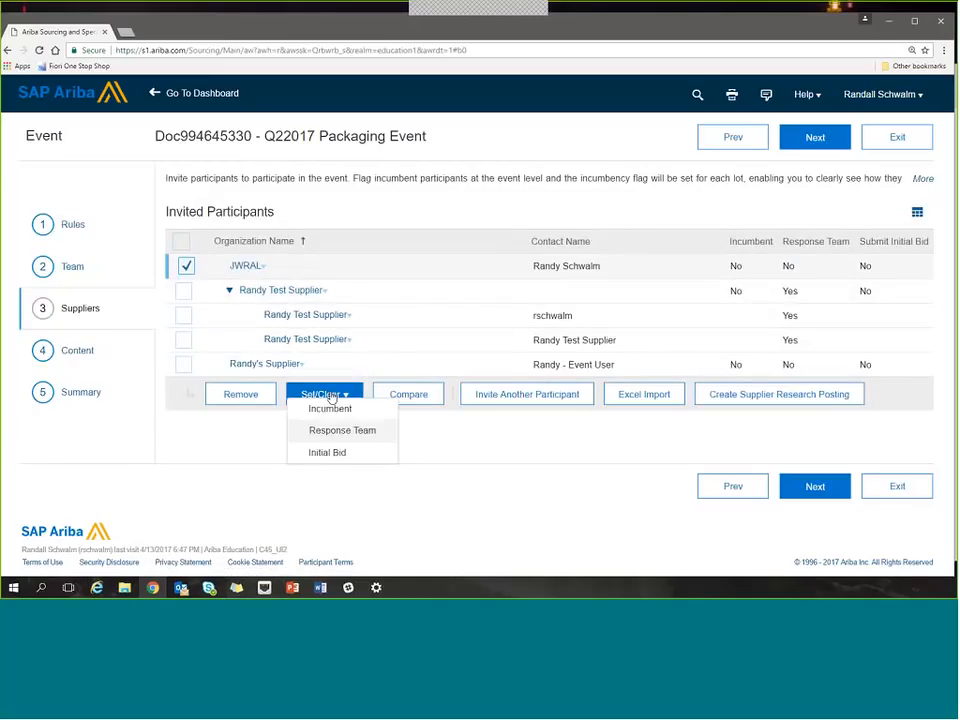
pyautogui.click(332, 408)
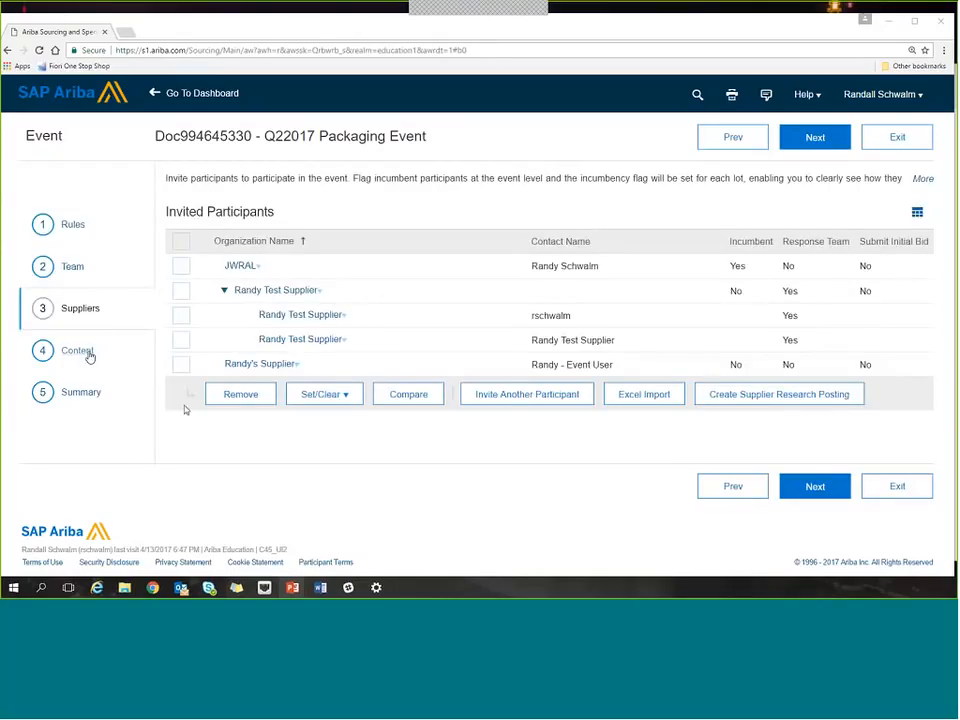
# Open the event's Content page and look through the actions and participant views available for it.
pyautogui.click(88, 357)
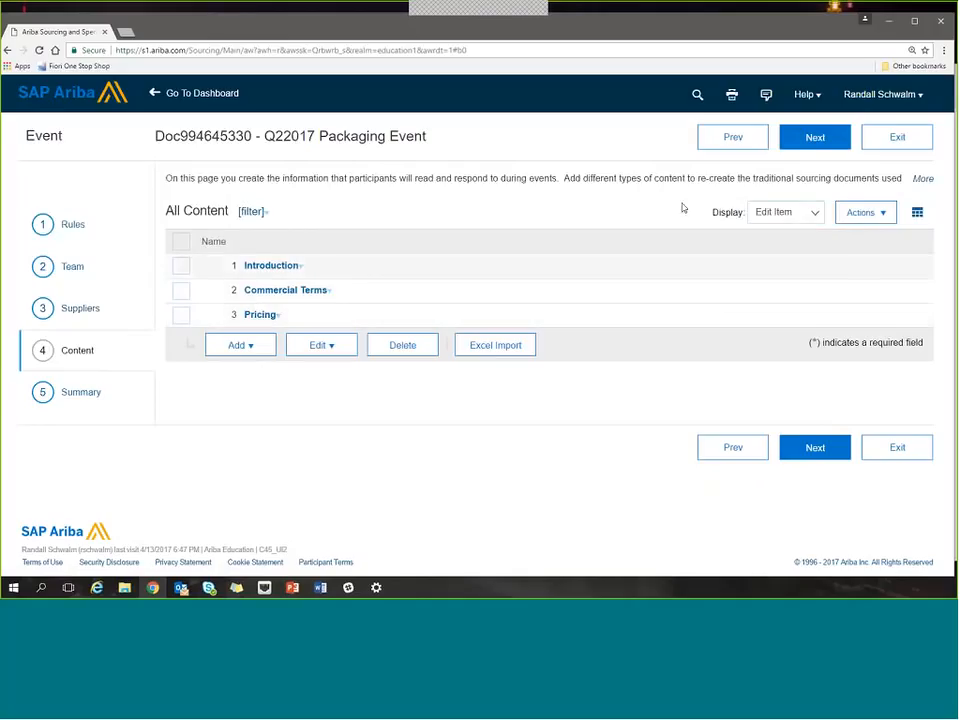
pyautogui.click(859, 214)
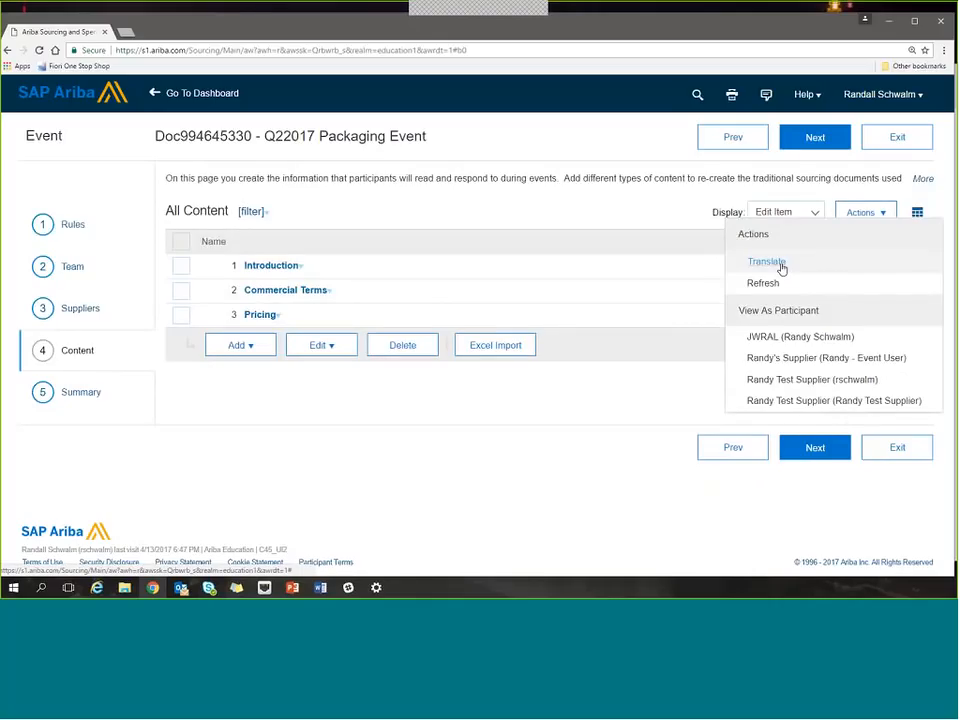
pyautogui.click(443, 417)
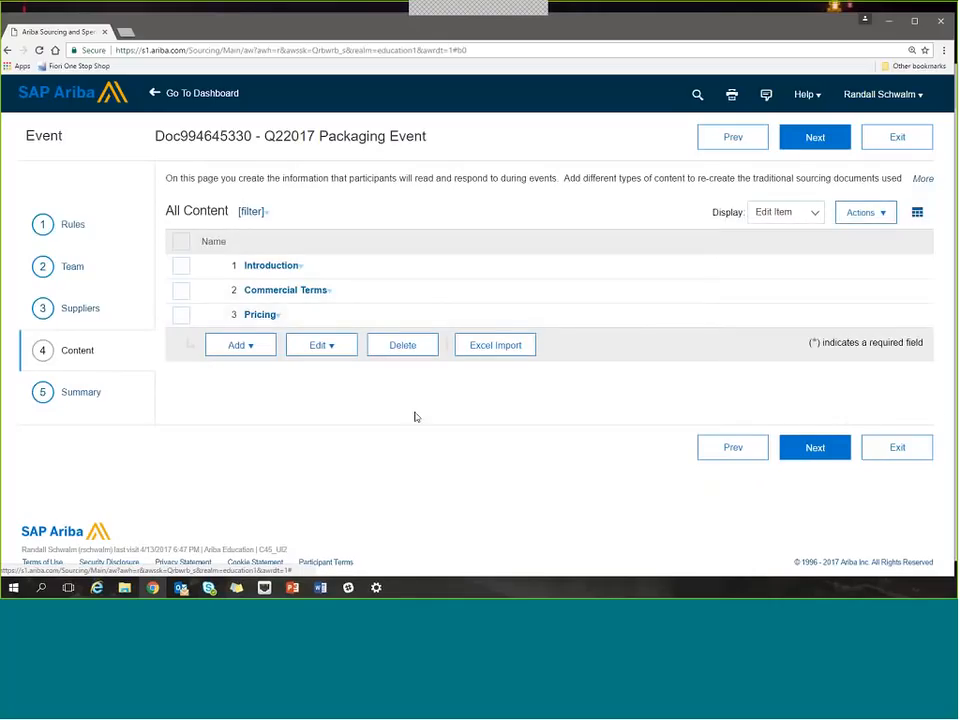
# Examine which content types can be added to the whole event and to its Introduction section.
pyautogui.click(264, 358)
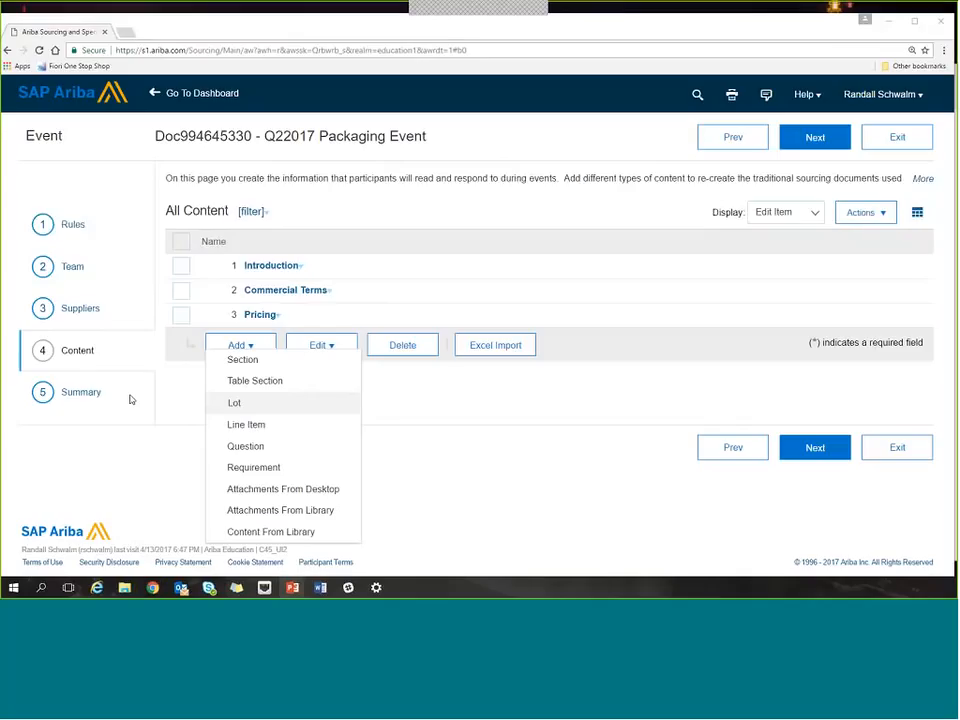
pyautogui.click(448, 379)
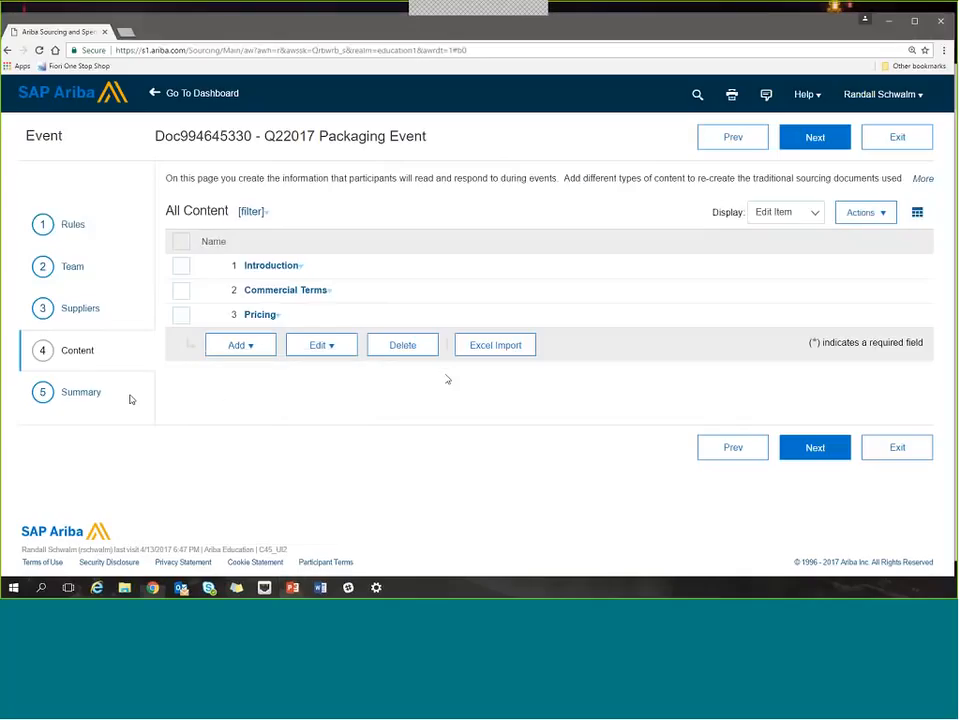
pyautogui.click(268, 270)
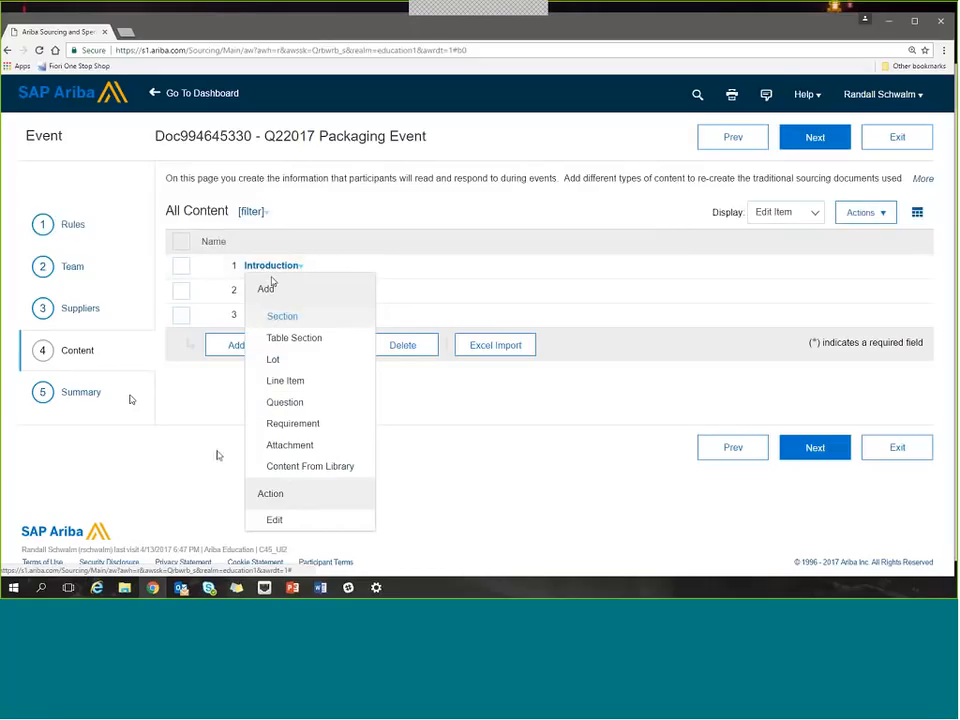
pyautogui.click(190, 431)
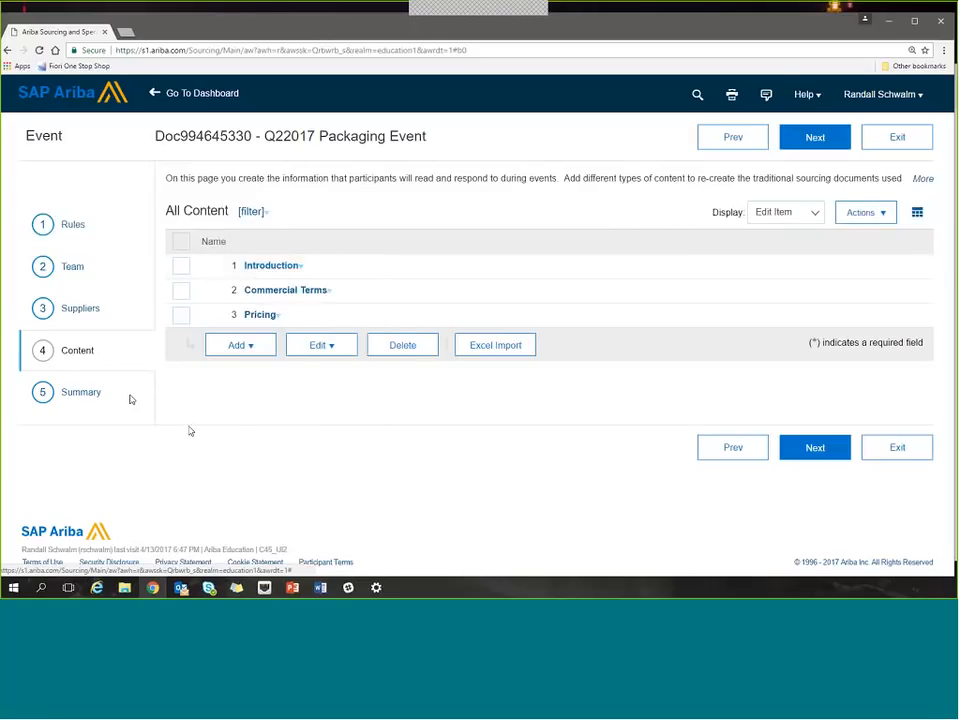
pyautogui.click(182, 268)
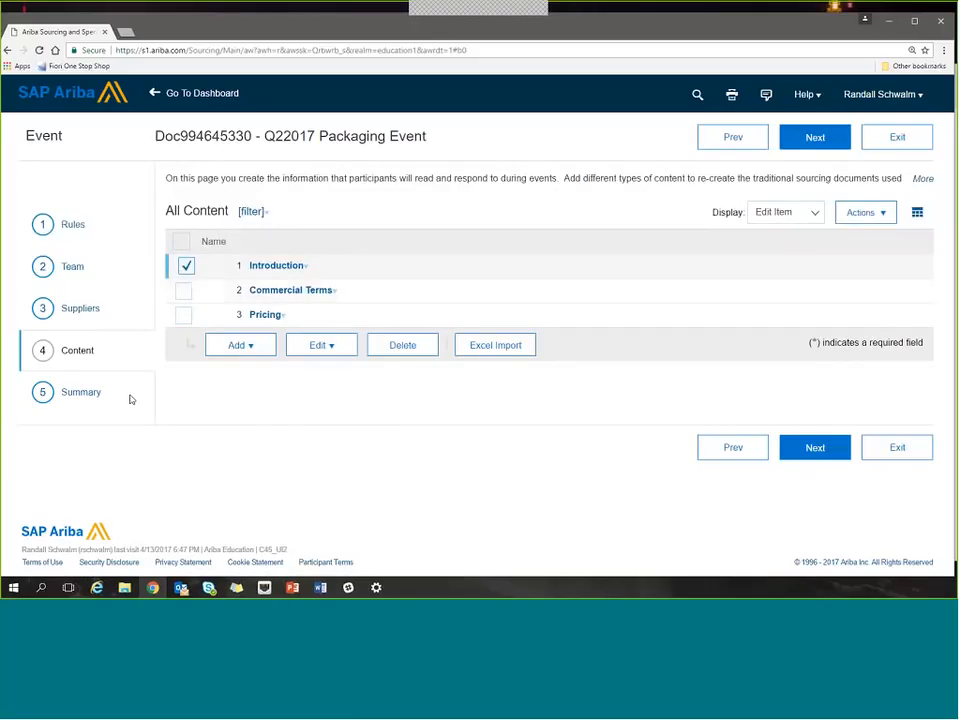
pyautogui.click(236, 346)
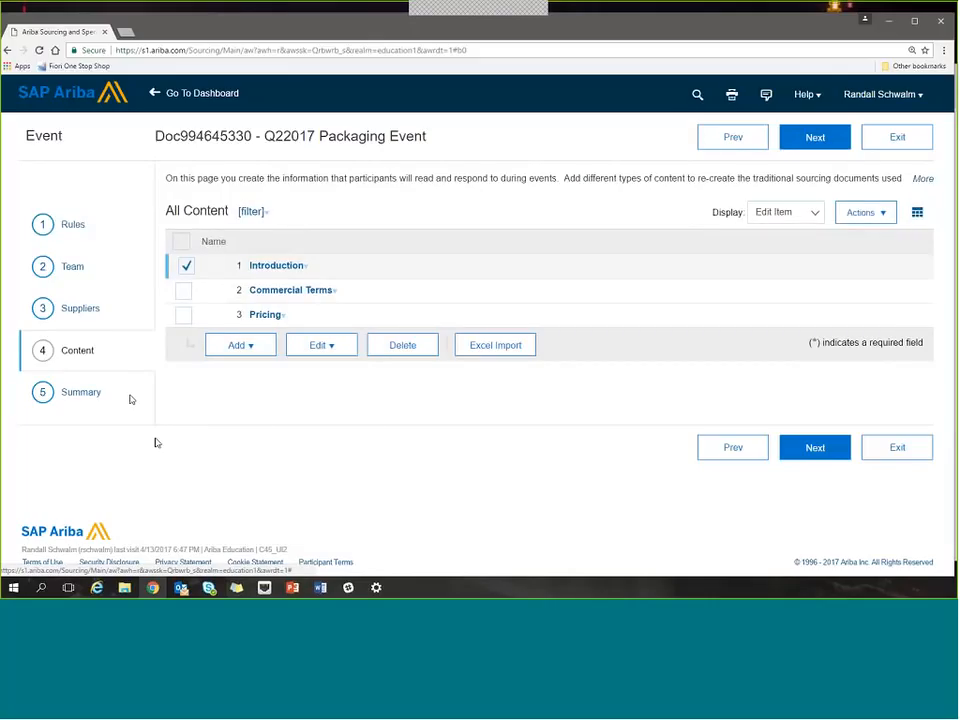
pyautogui.click(187, 268)
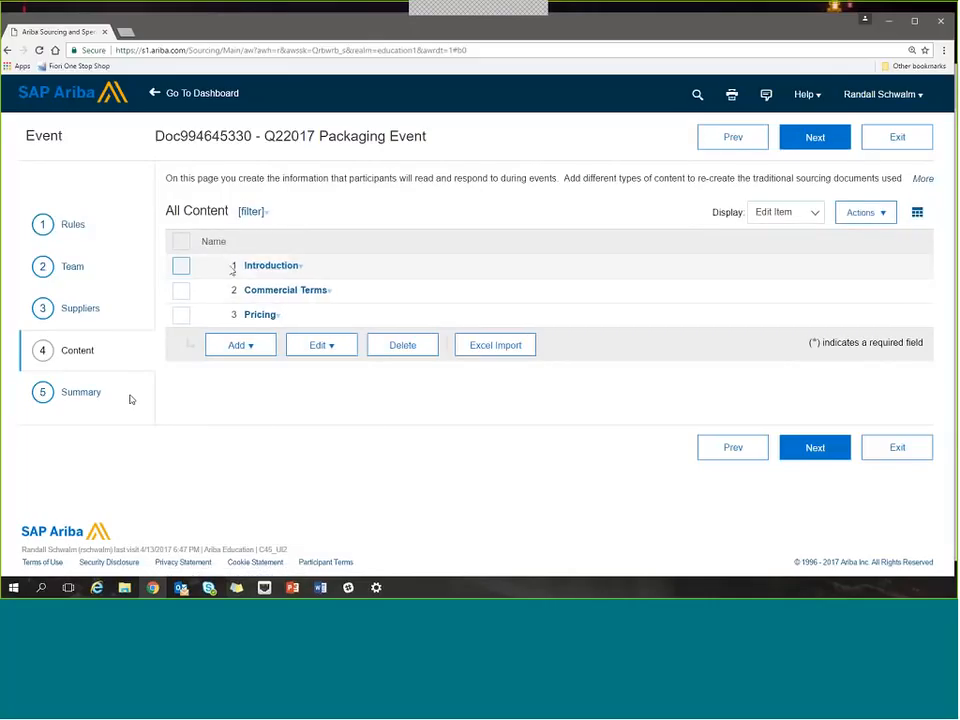
pyautogui.click(250, 352)
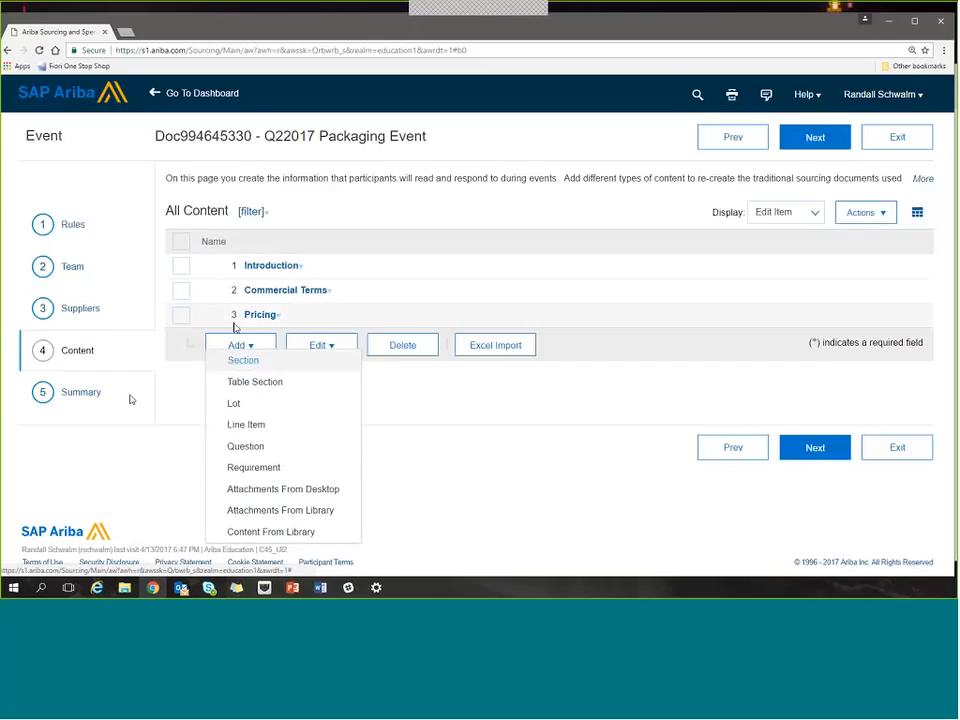
pyautogui.click(416, 406)
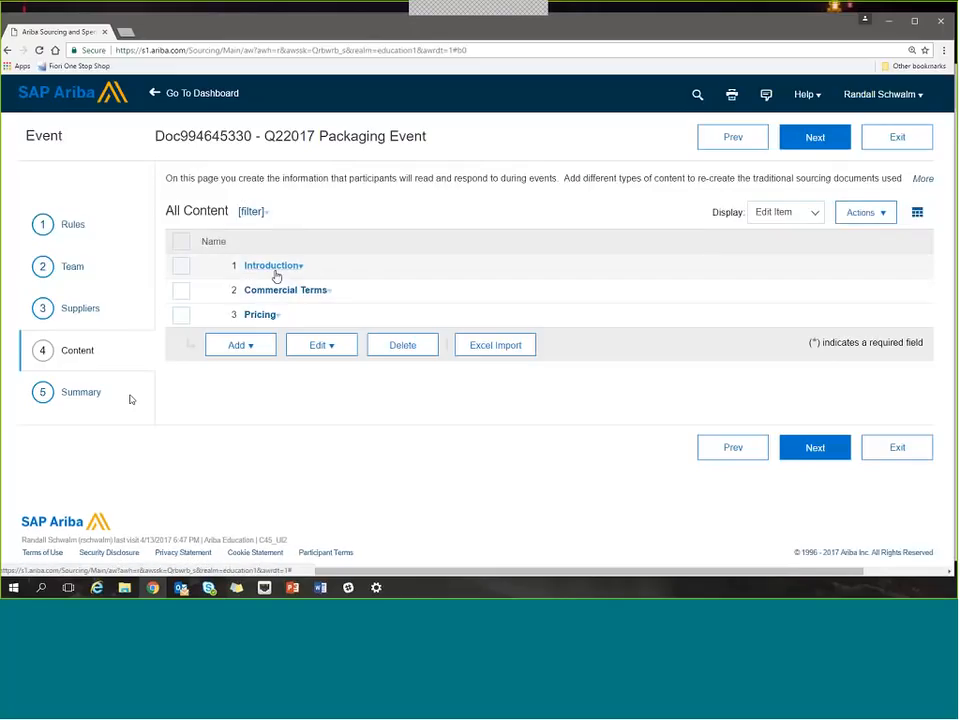
# Add a requirement inside the Introduction section reading "Welcome to my event! Thanks for participating!" and save it.
pyautogui.click(275, 268)
pyautogui.click(285, 382)
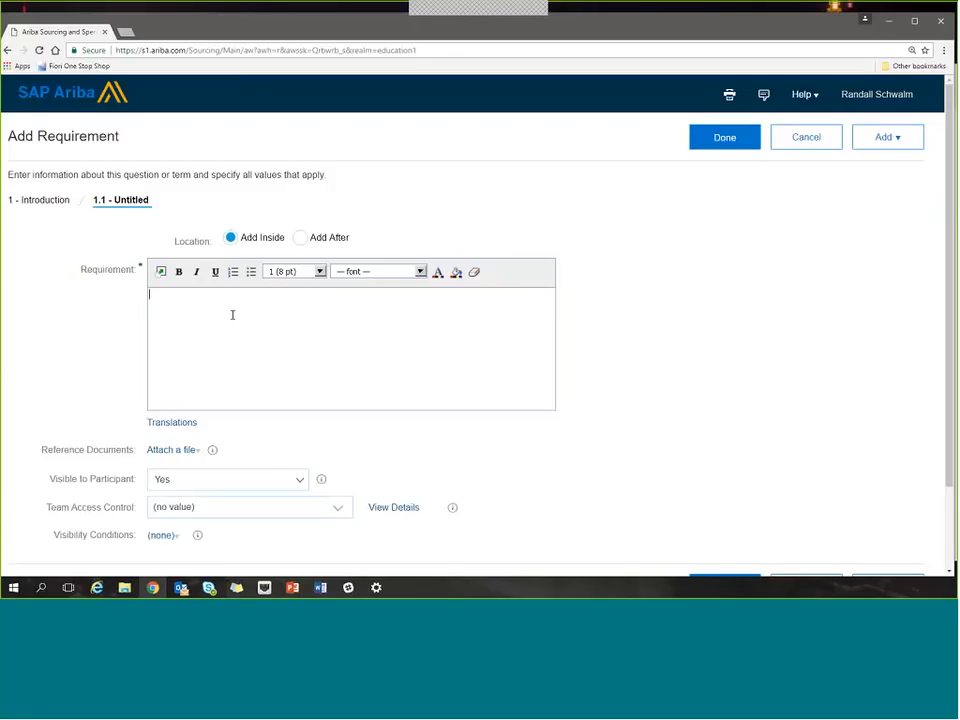
pyautogui.write('Welcome to my event!  Thanks for participating!')
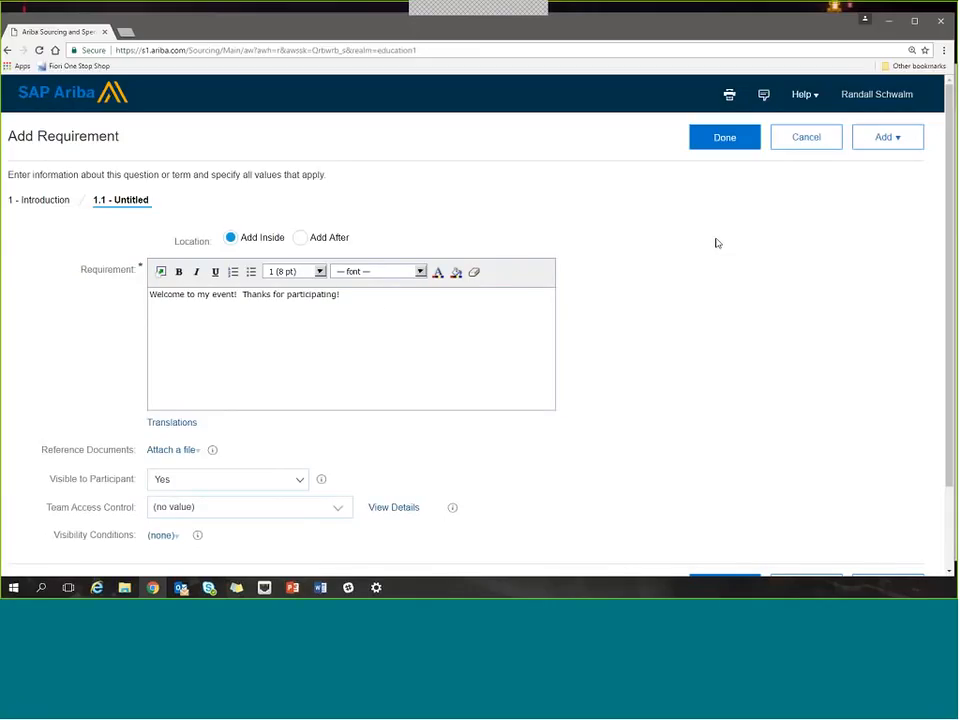
pyautogui.click(893, 147)
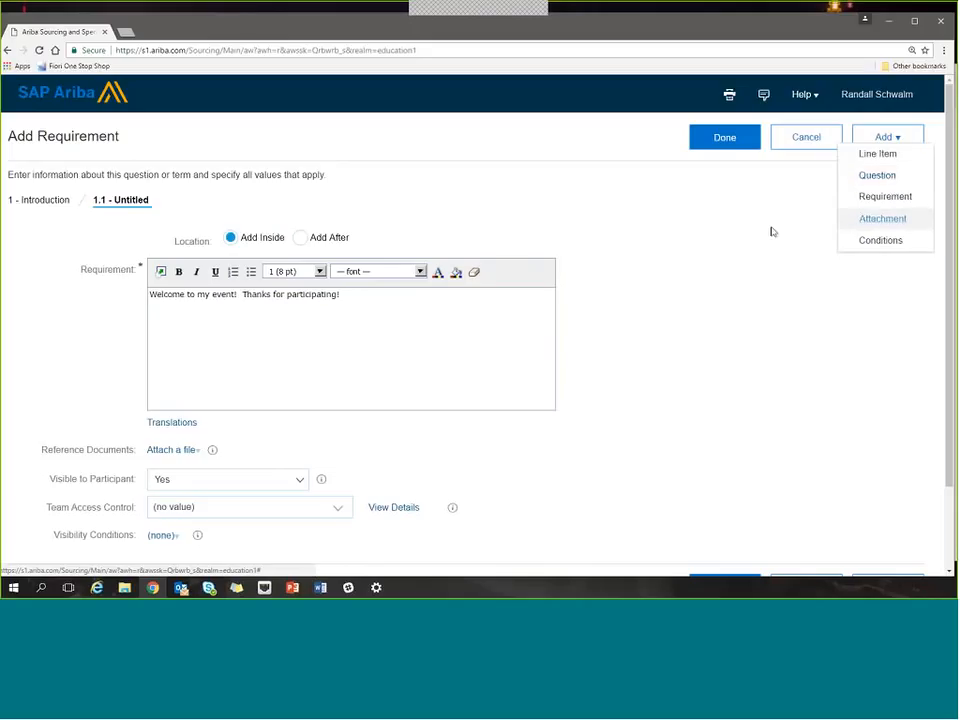
pyautogui.click(731, 152)
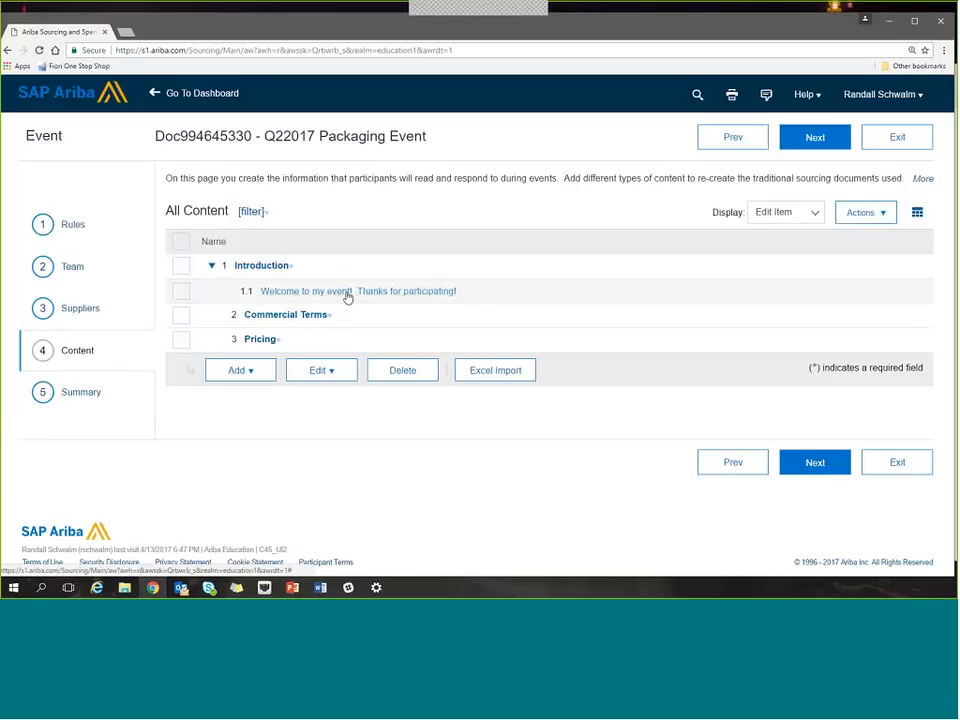
# Delete the Commercial Terms section from the event content.
pyautogui.click(181, 318)
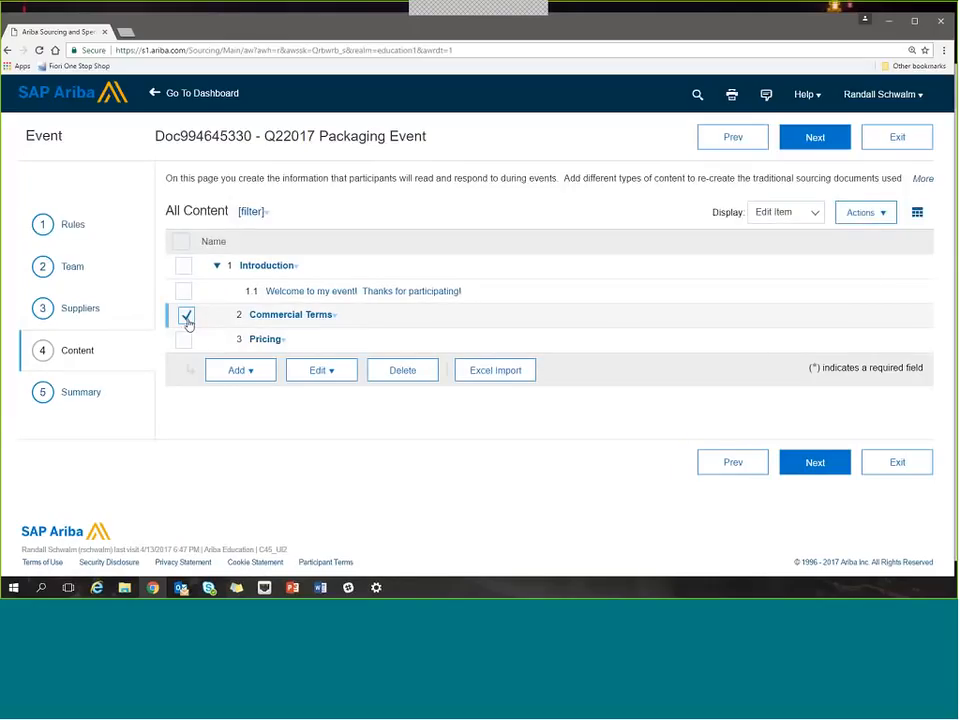
pyautogui.click(391, 376)
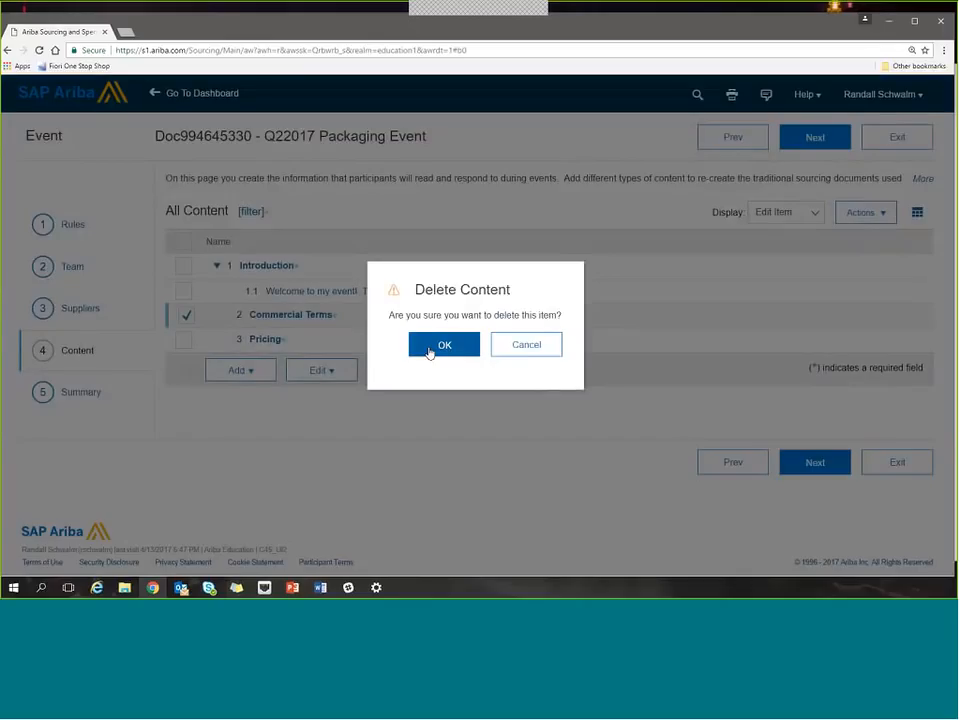
pyautogui.click(429, 350)
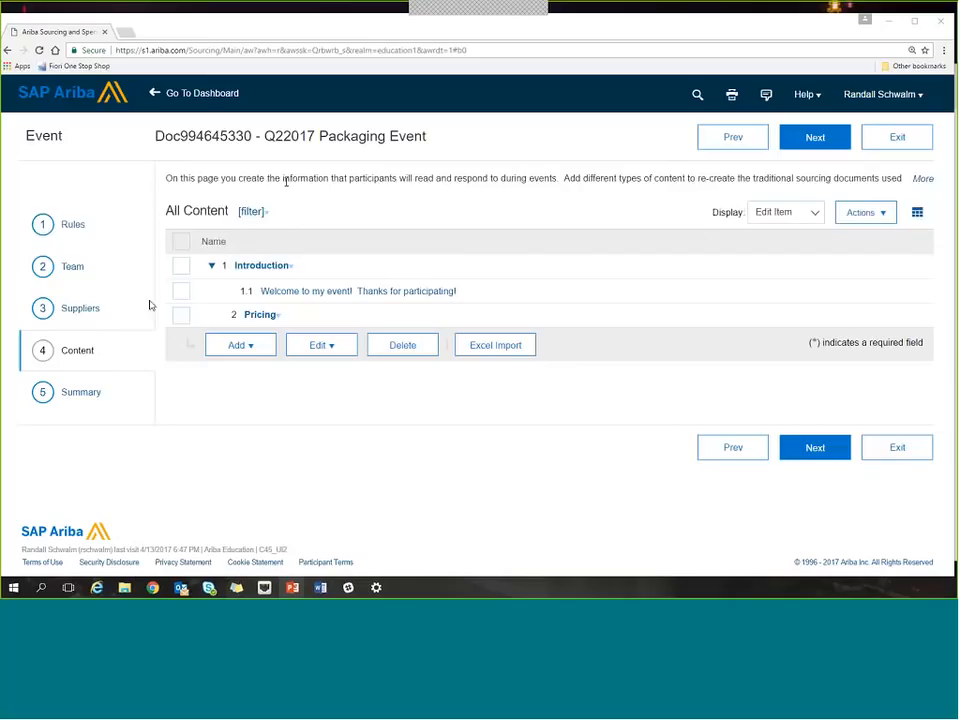
pyautogui.click(292, 395)
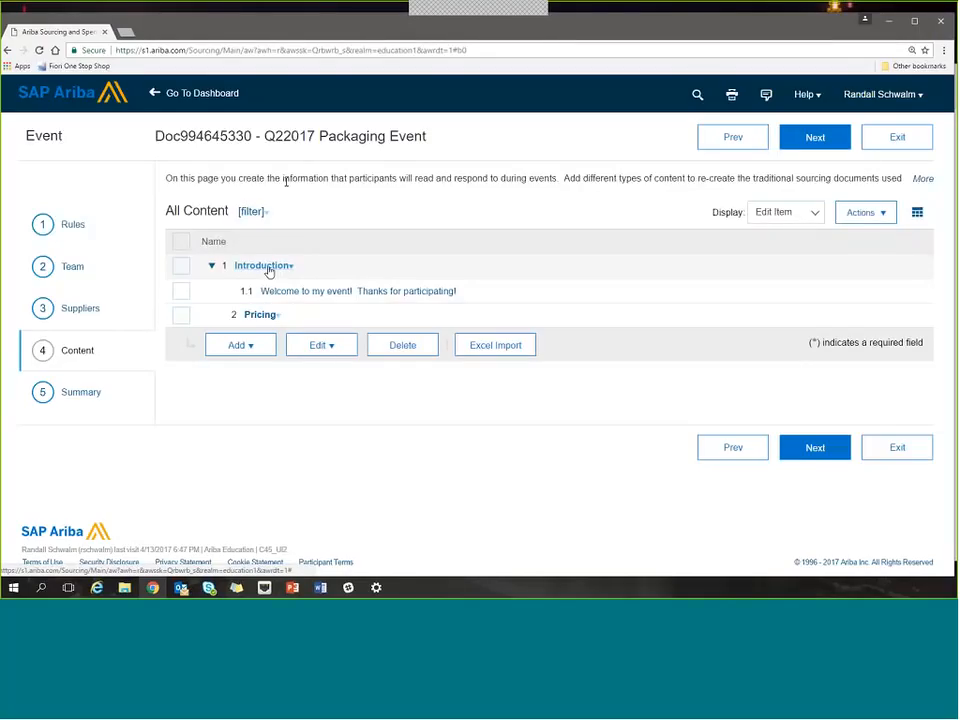
# Create a section named "Questions" located after the Introduction section, leaving its description empty.
pyautogui.click(185, 274)
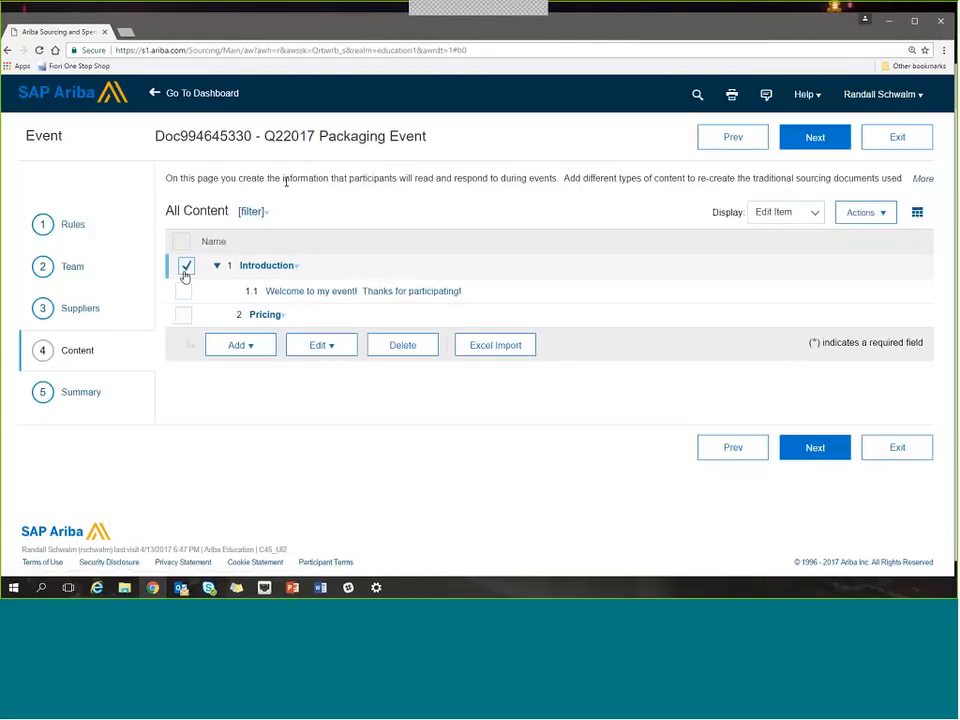
pyautogui.click(259, 347)
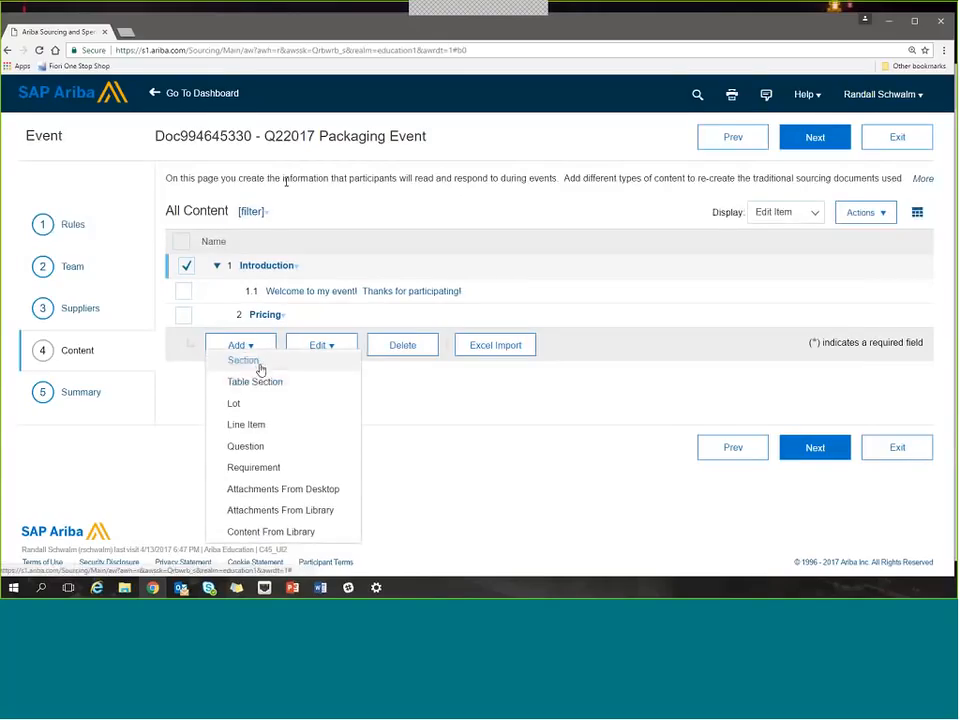
pyautogui.click(259, 366)
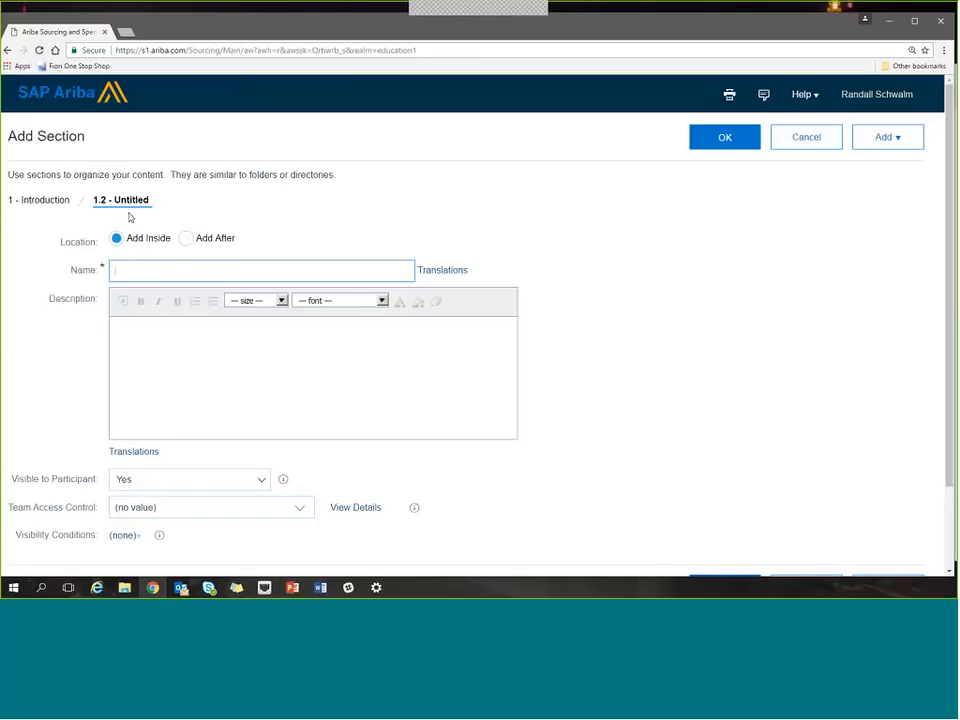
pyautogui.click(188, 239)
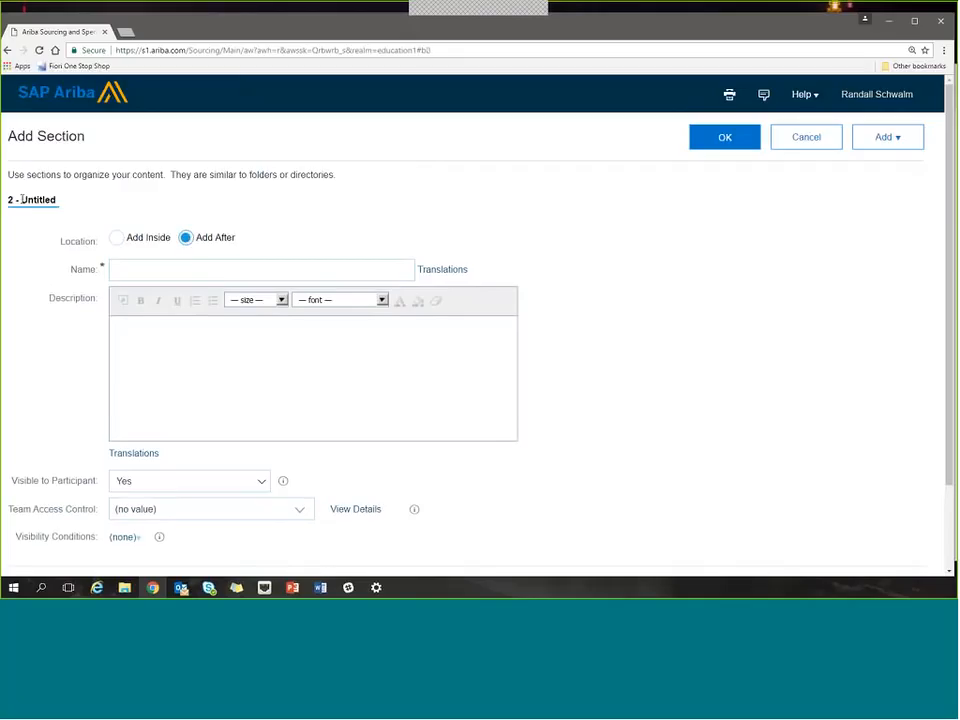
pyautogui.click(156, 270)
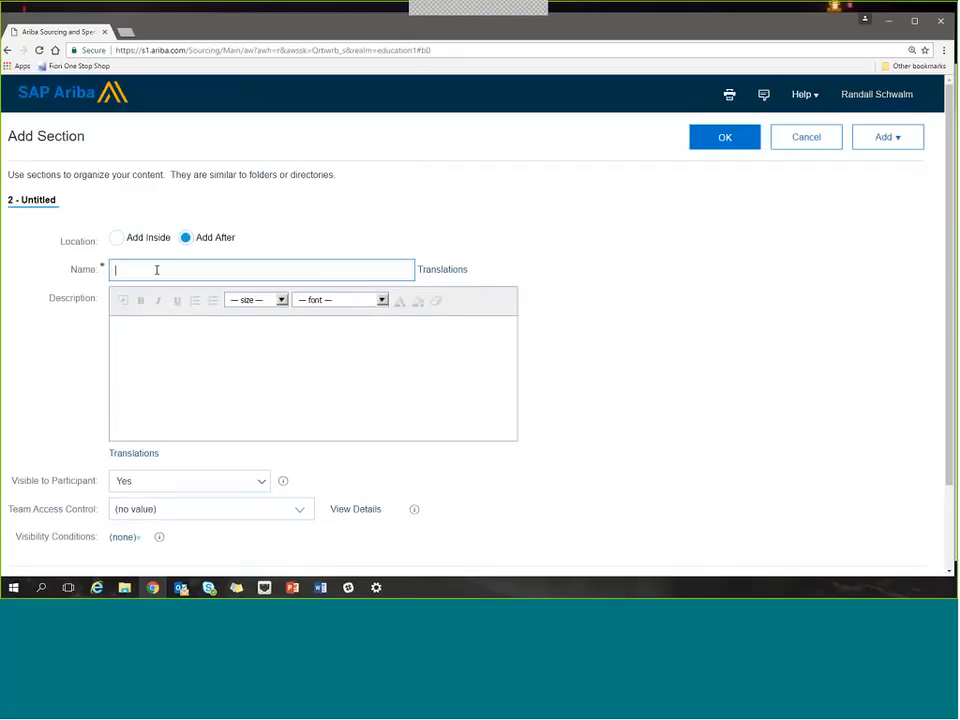
pyautogui.write('Questions')
pyautogui.press('Tab')
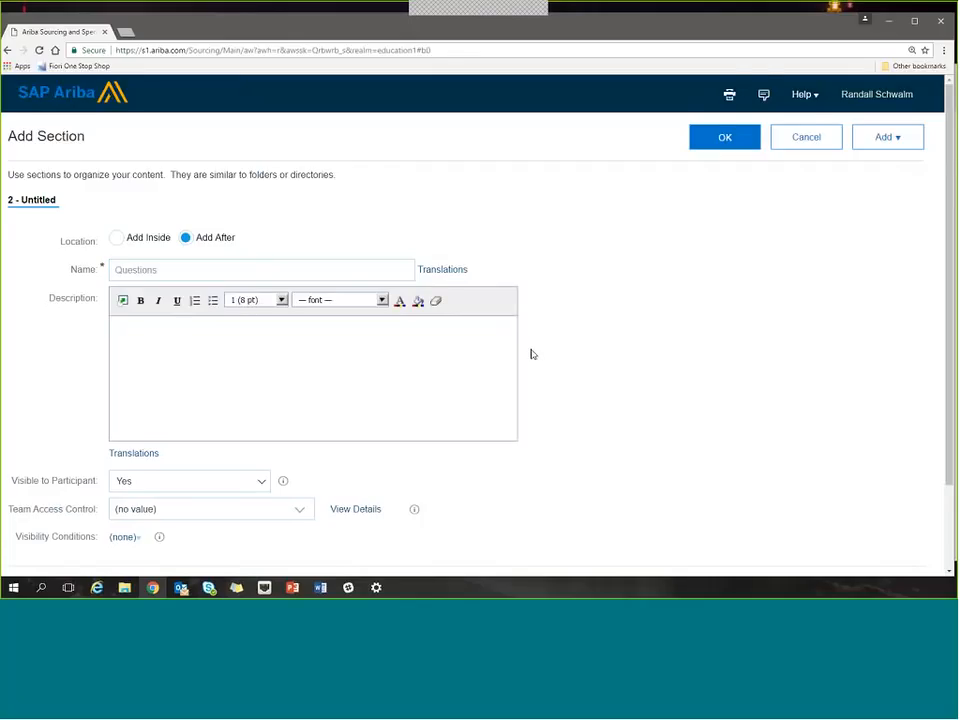
pyautogui.scroll(-2, 532, 354)
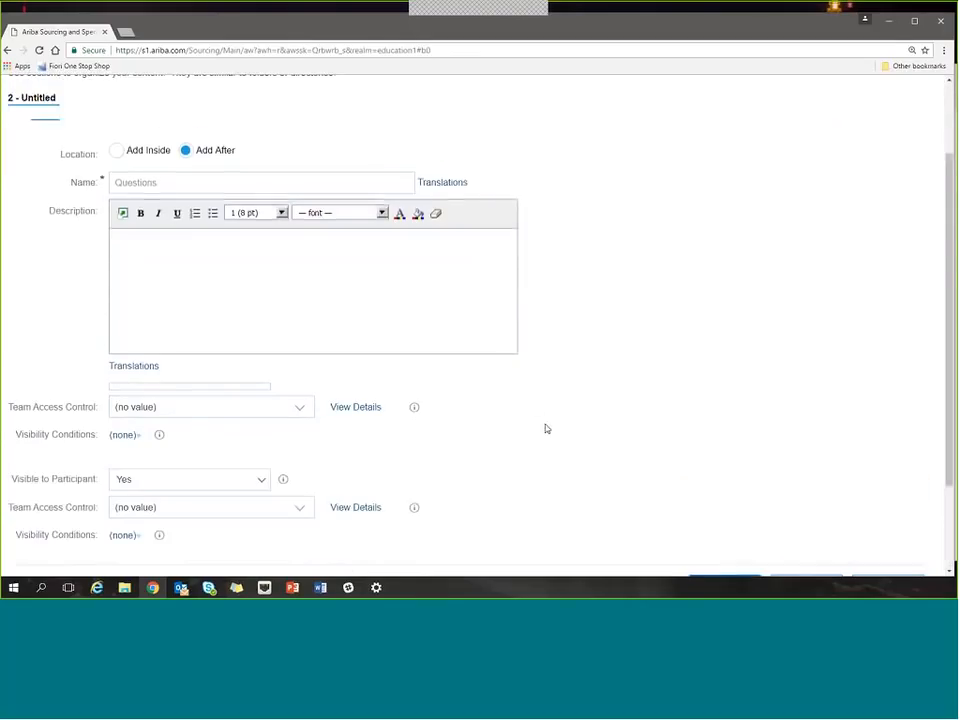
pyautogui.scroll(2, 546, 428)
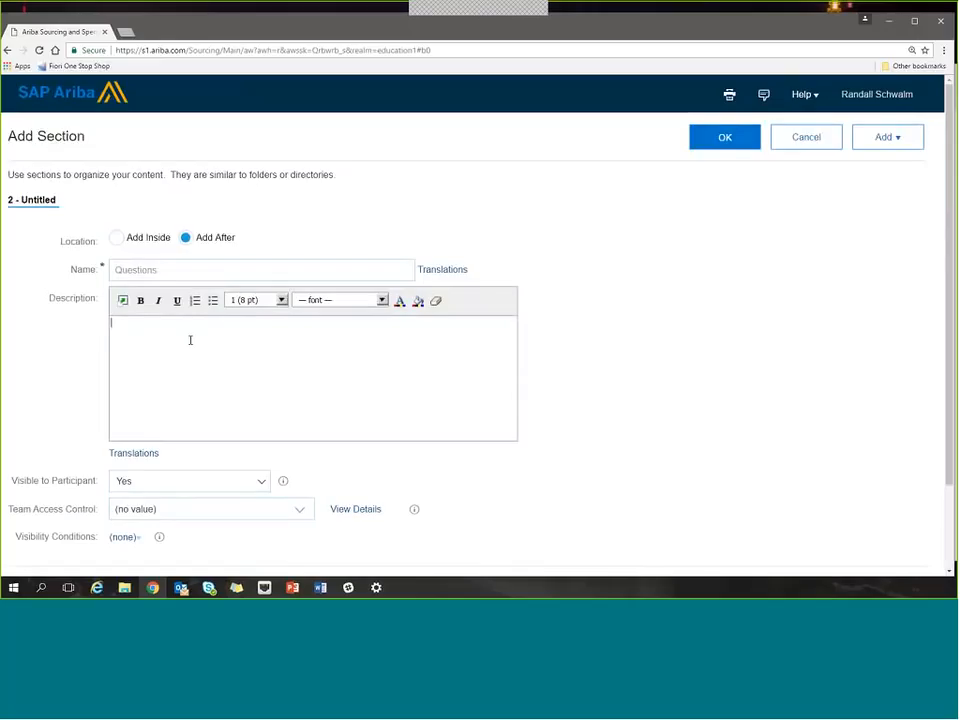
# Start a question inside the Questions section with the text "Please sign and upload a copy of the NDA".
pyautogui.click(885, 145)
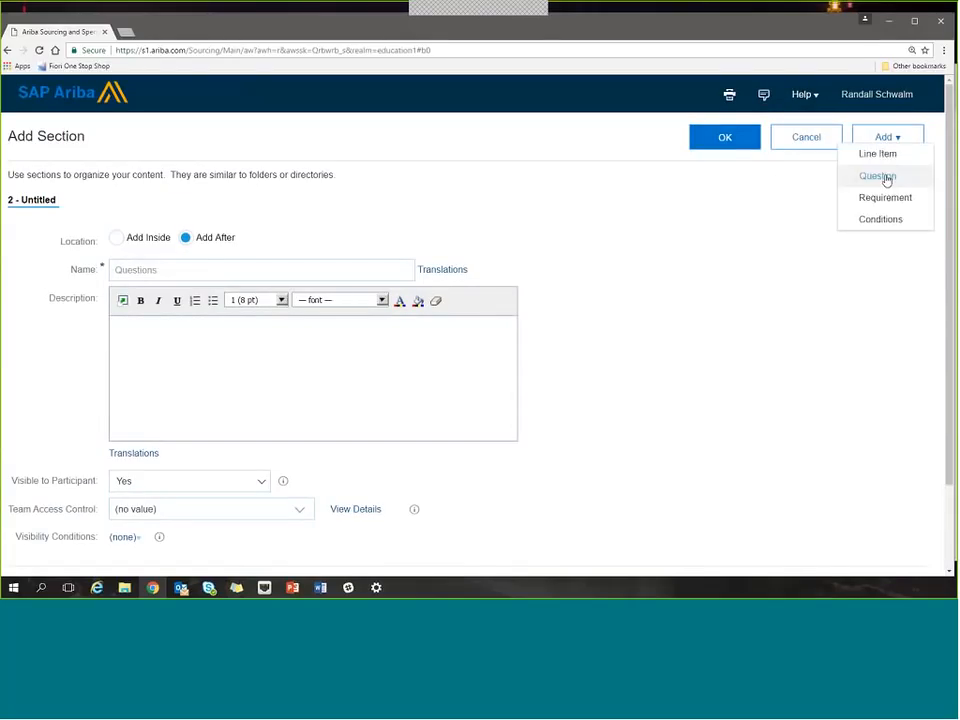
pyautogui.click(886, 176)
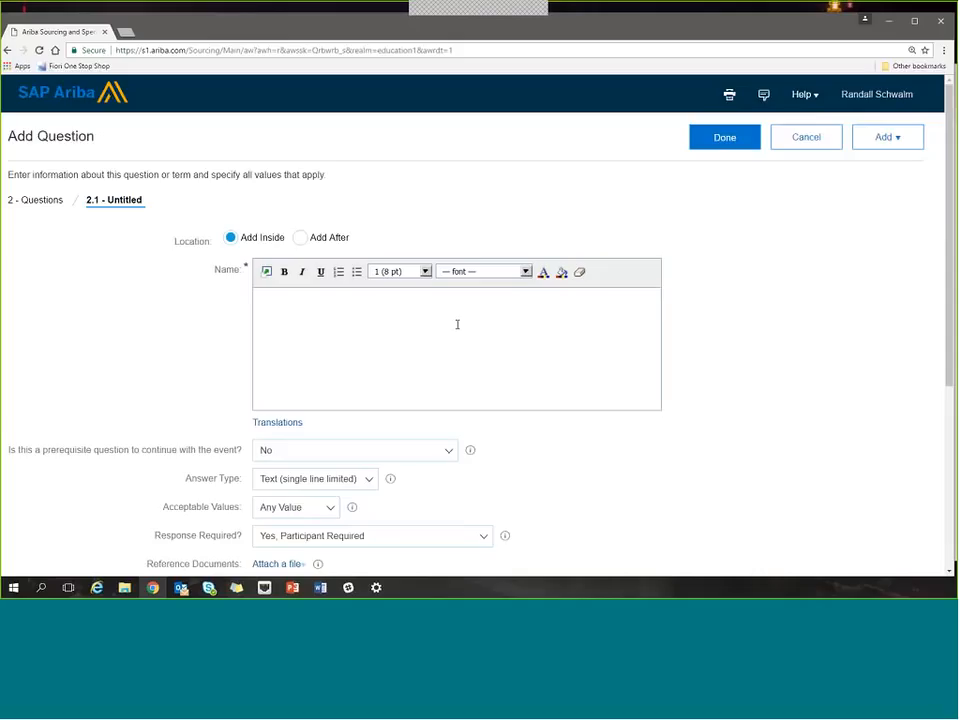
pyautogui.write('*Leas')
pyautogui.press('BackSpace')
pyautogui.press('BackSpace')
pyautogui.press('BackSpace')
pyautogui.press('BackSpace')
pyautogui.write('lease sign and upload a copy of the NDA')
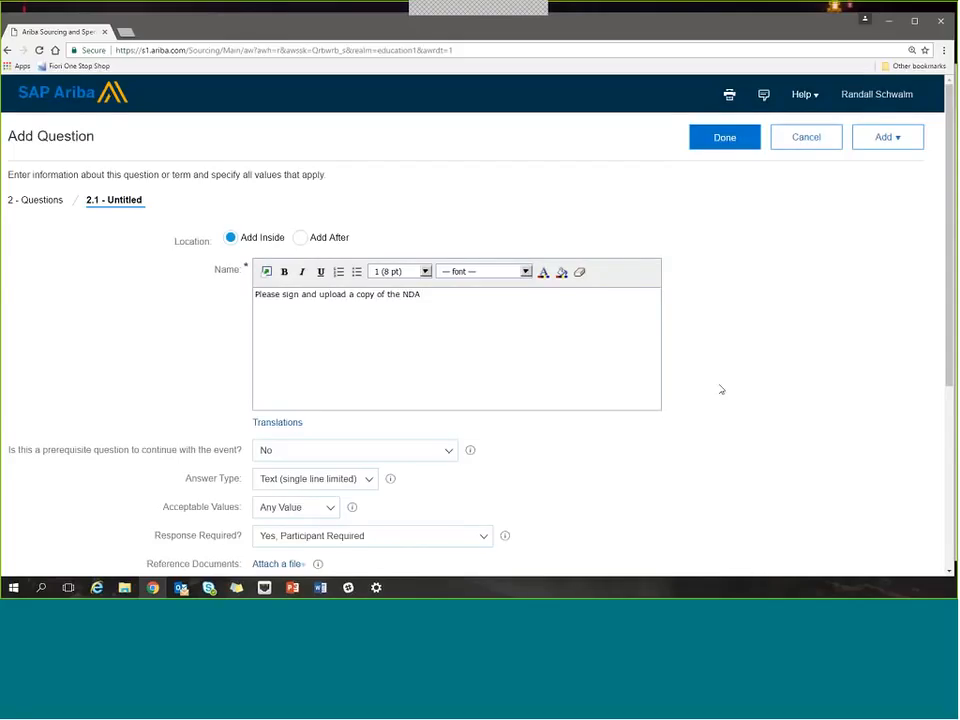
# Make the NDA question a prerequisite with an access gate on event content, and require owner review of responses before participants can continue.
pyautogui.scroll(-2, 717, 388)
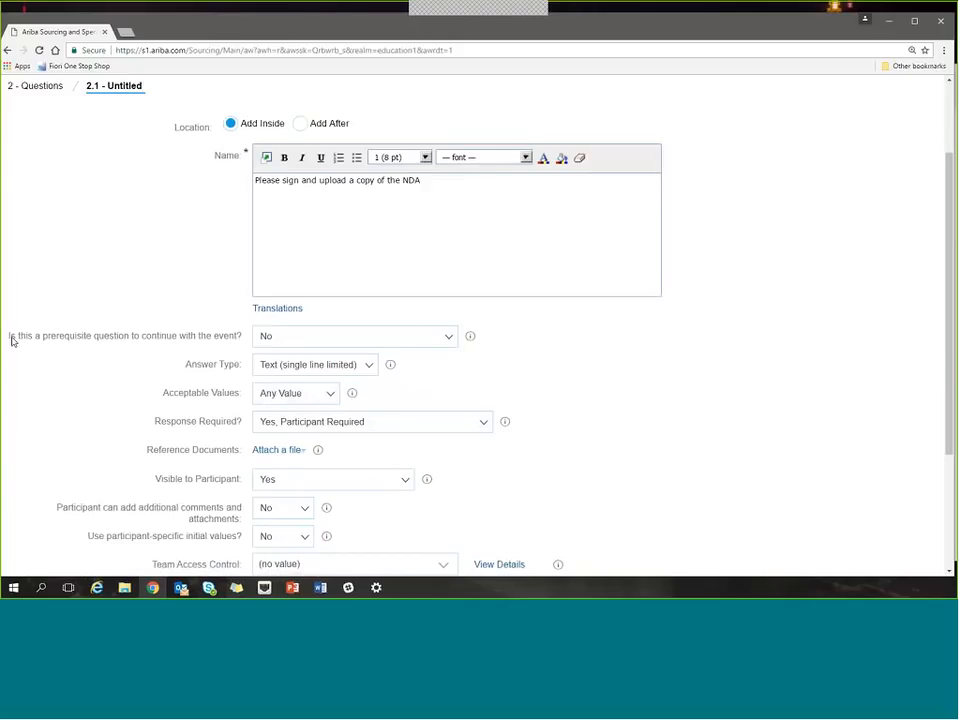
pyautogui.moveTo(11, 341); pyautogui.dragTo(268, 343)
pyautogui.click(268, 341)
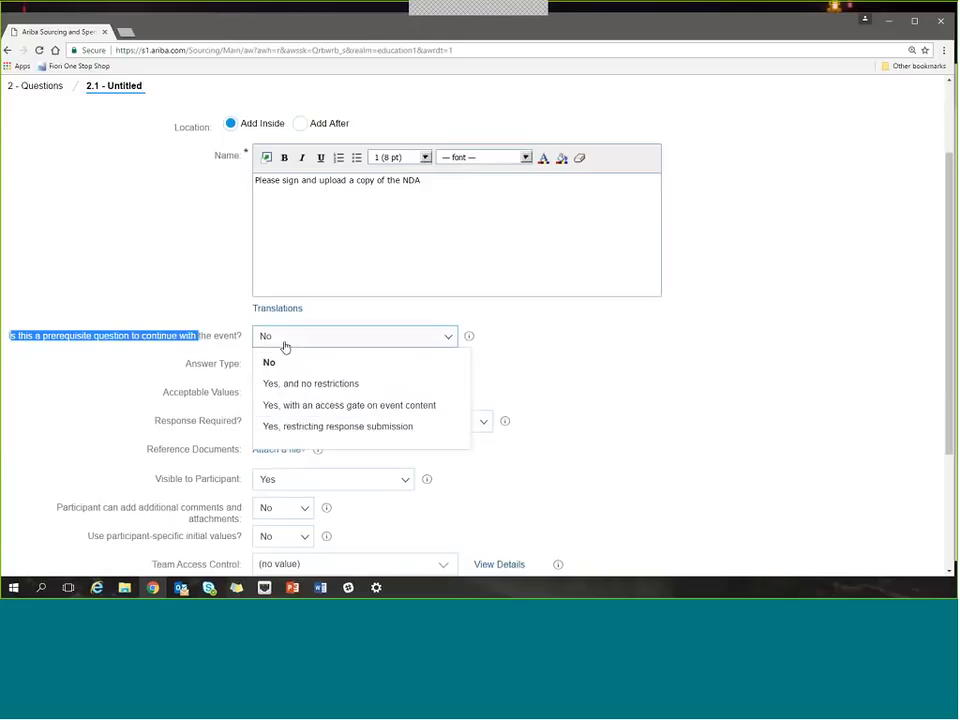
pyautogui.click(340, 406)
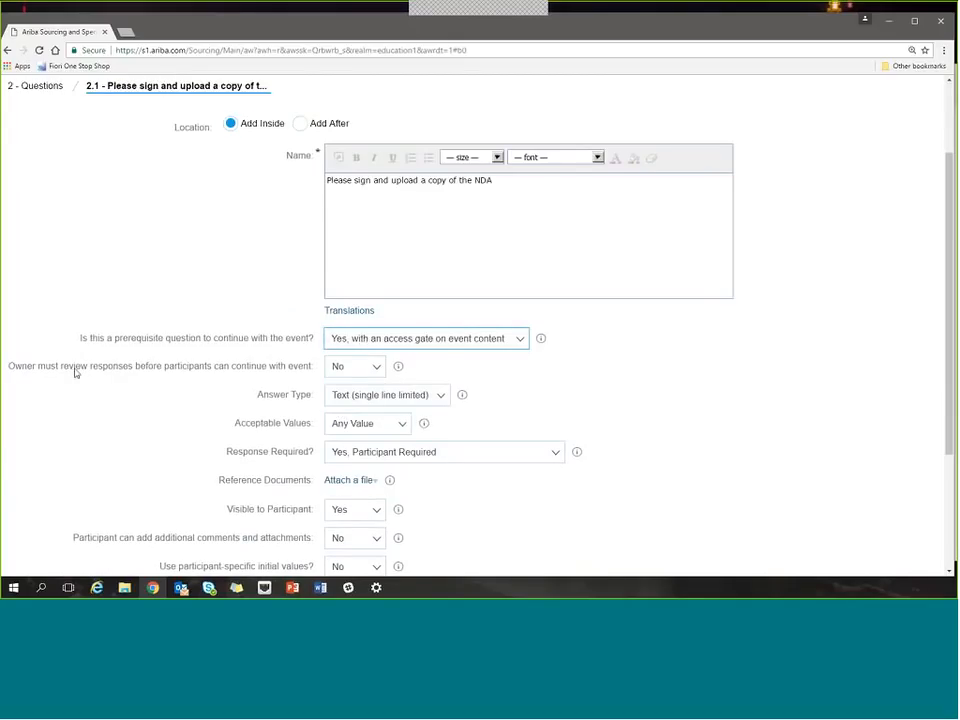
pyautogui.moveTo(24, 369); pyautogui.dragTo(95, 373)
pyautogui.click(98, 395)
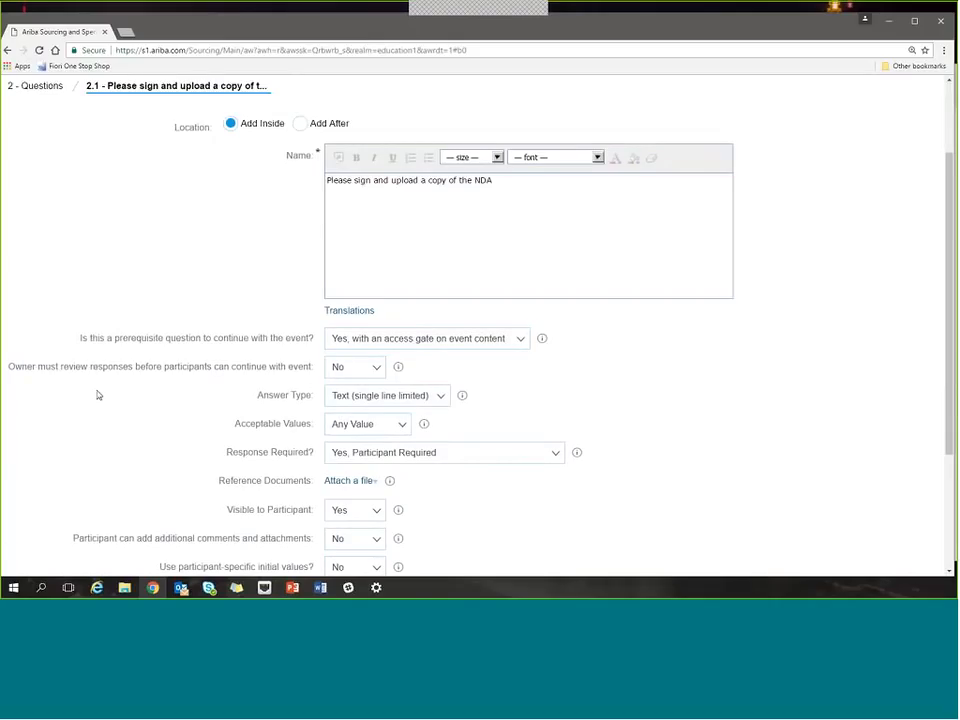
pyautogui.click(377, 371)
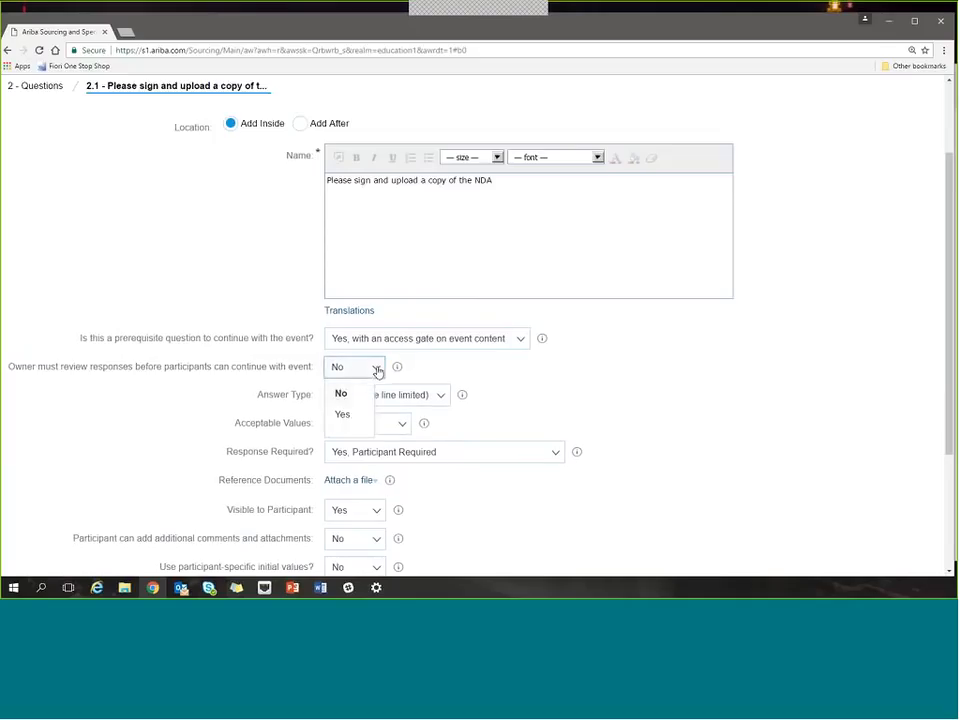
pyautogui.click(350, 416)
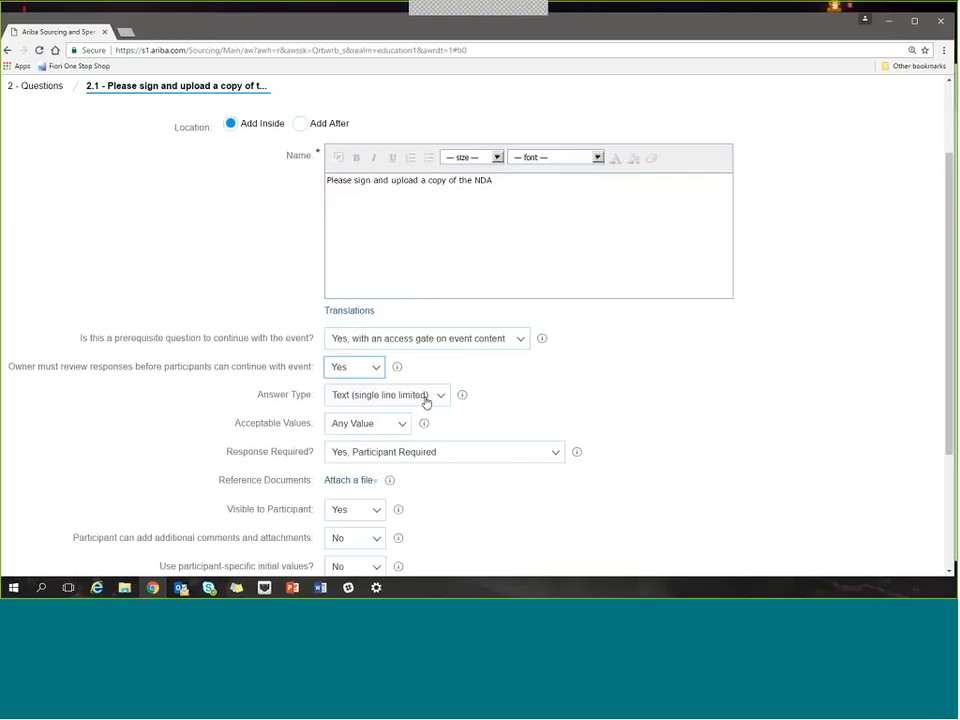
# Set the answer type of the NDA question to Attachment.
pyautogui.moveTo(258, 397); pyautogui.dragTo(306, 397)
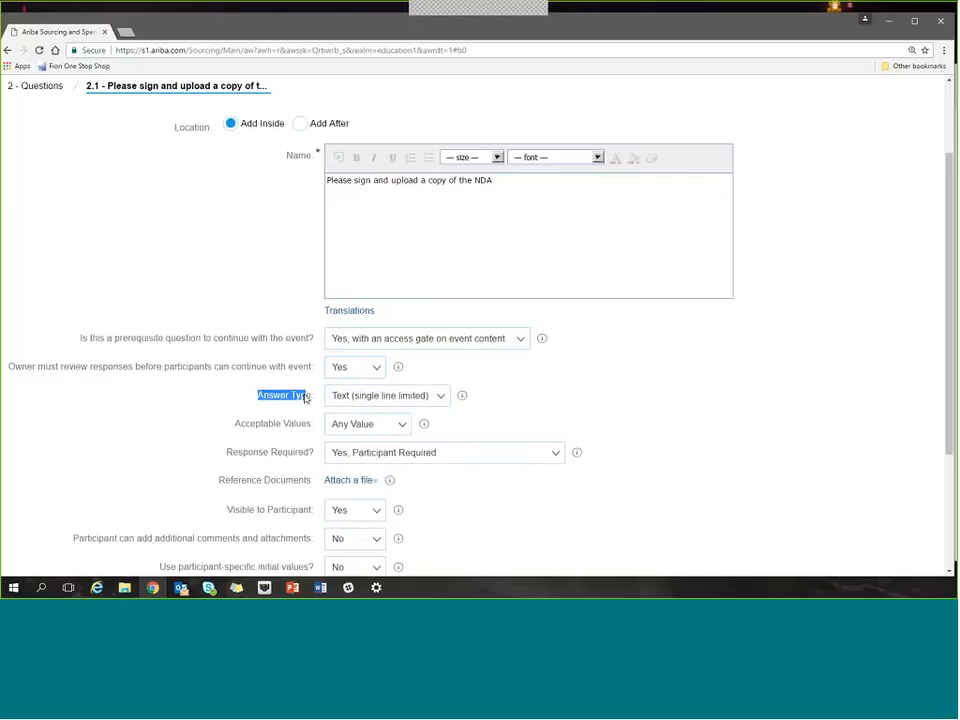
pyautogui.click(446, 399)
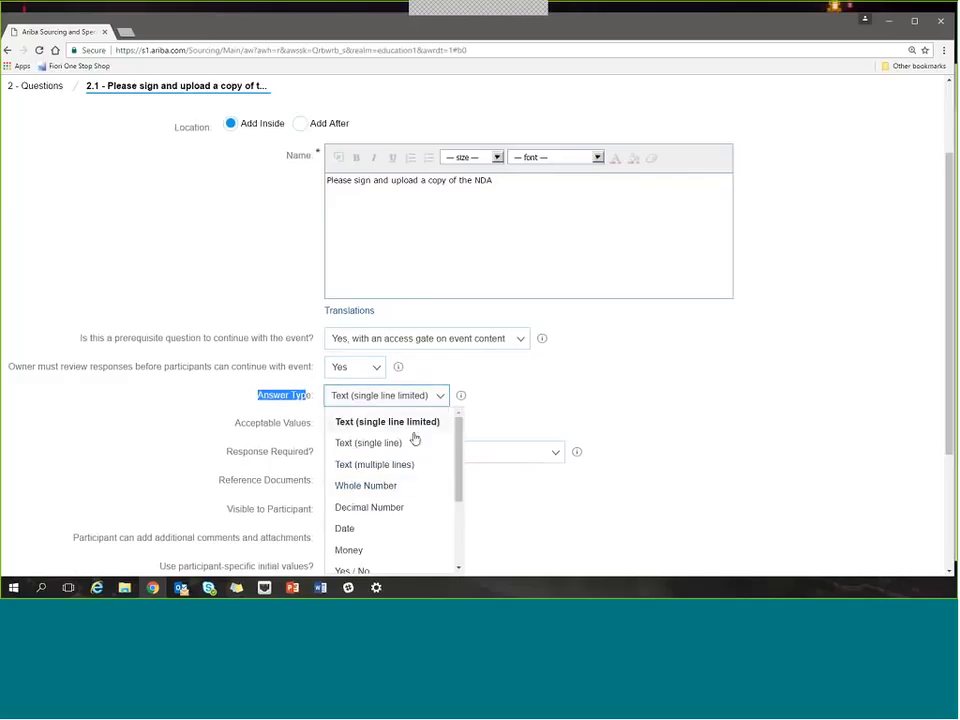
pyautogui.scroll(-3, 410, 505)
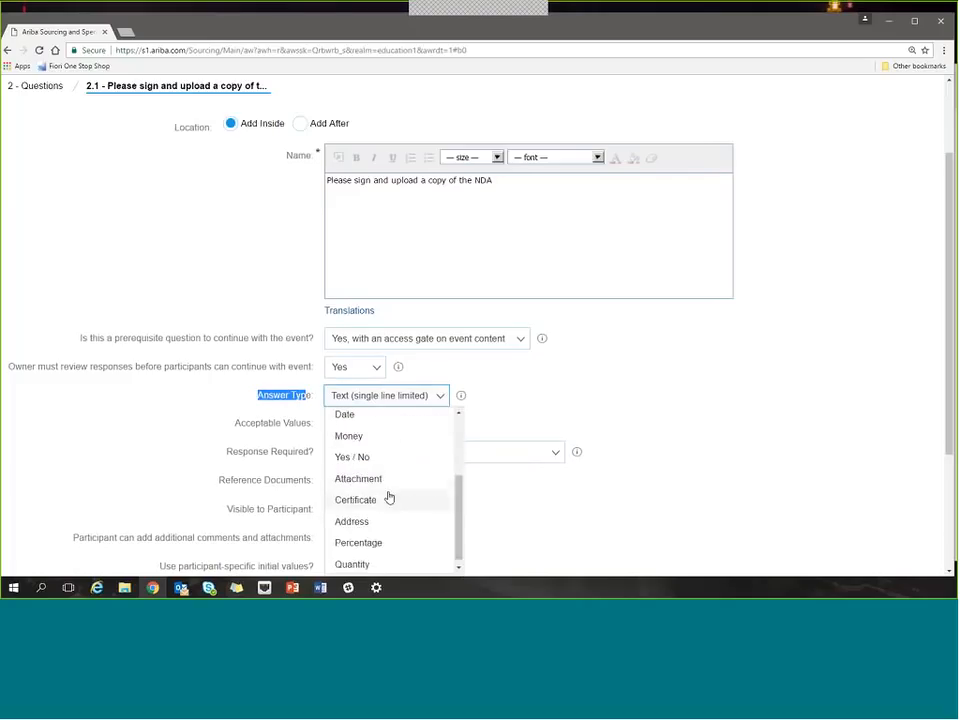
pyautogui.click(388, 482)
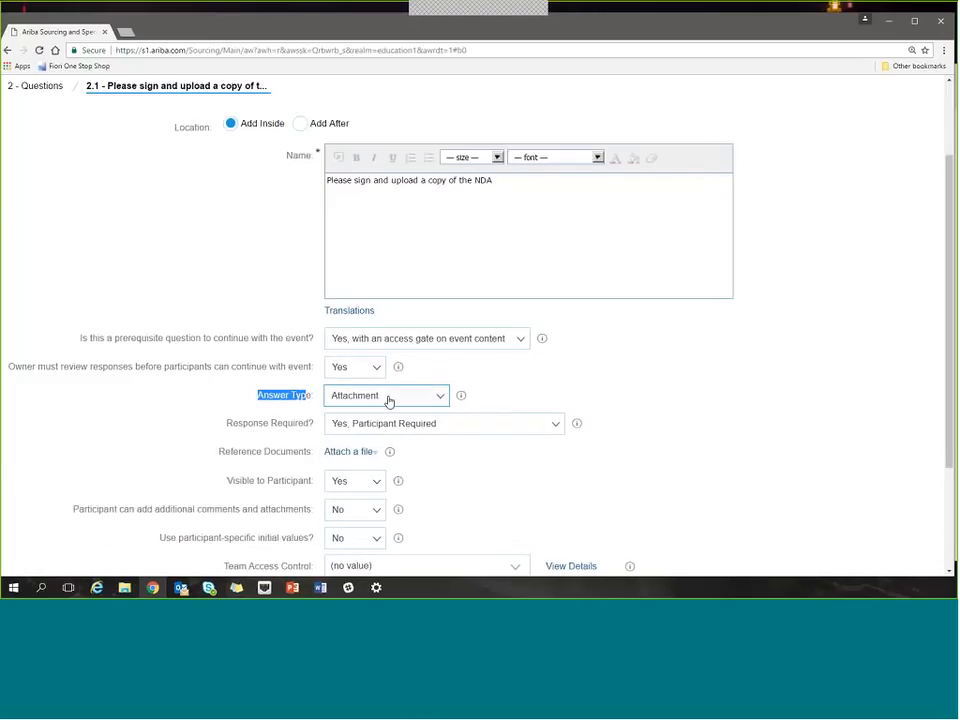
# Review the remaining settings of the NDA question and open the list of available answer types.
pyautogui.scroll(-2, 555, 432)
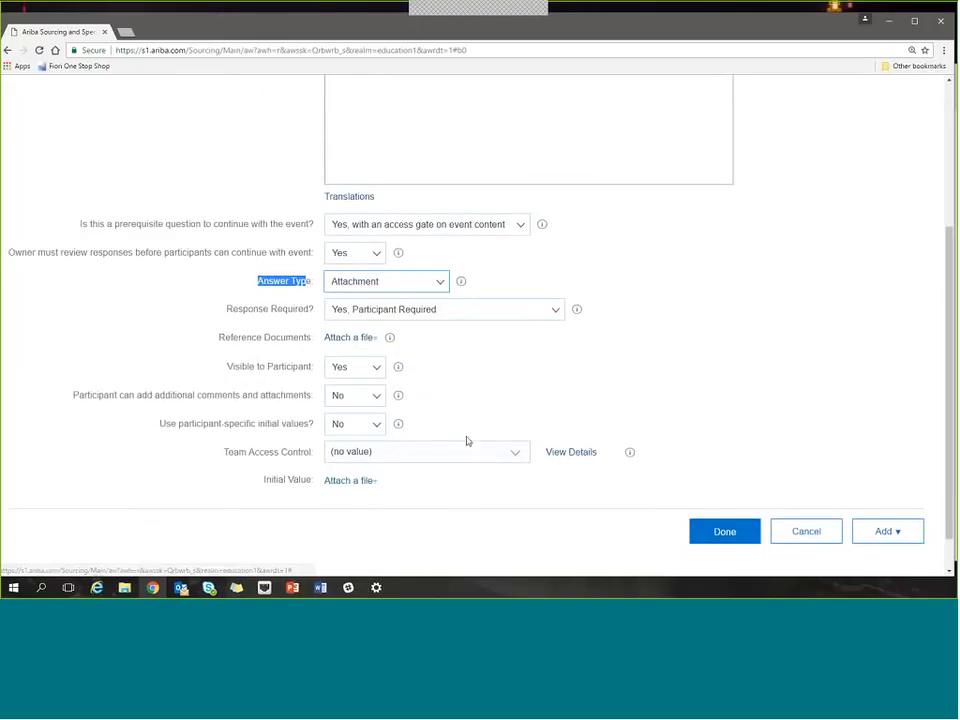
pyautogui.scroll(2, 466, 440)
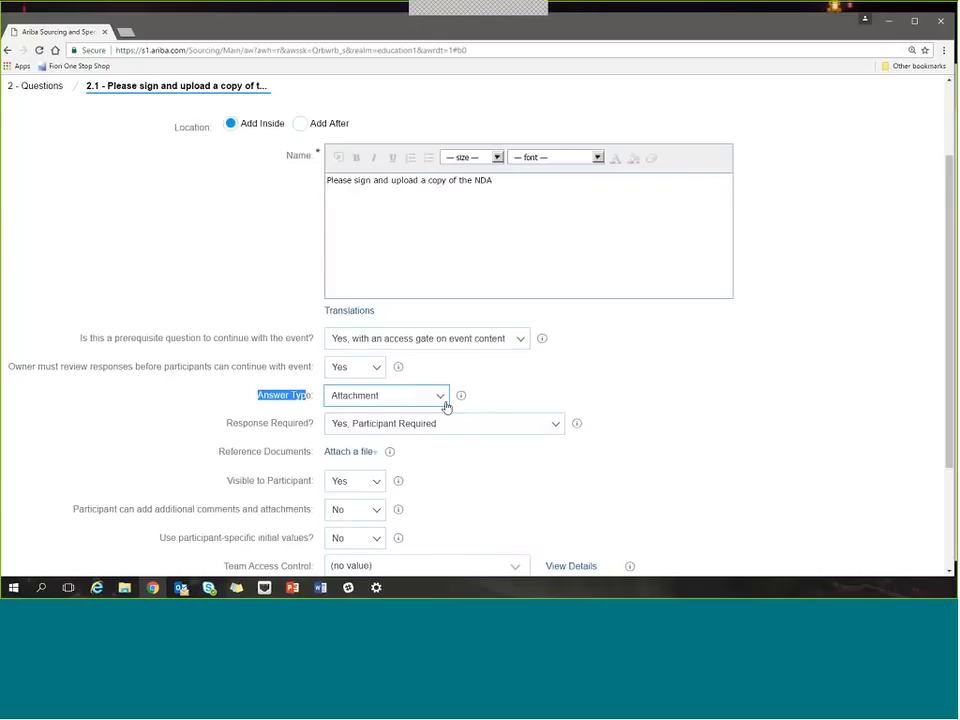
pyautogui.click(440, 398)
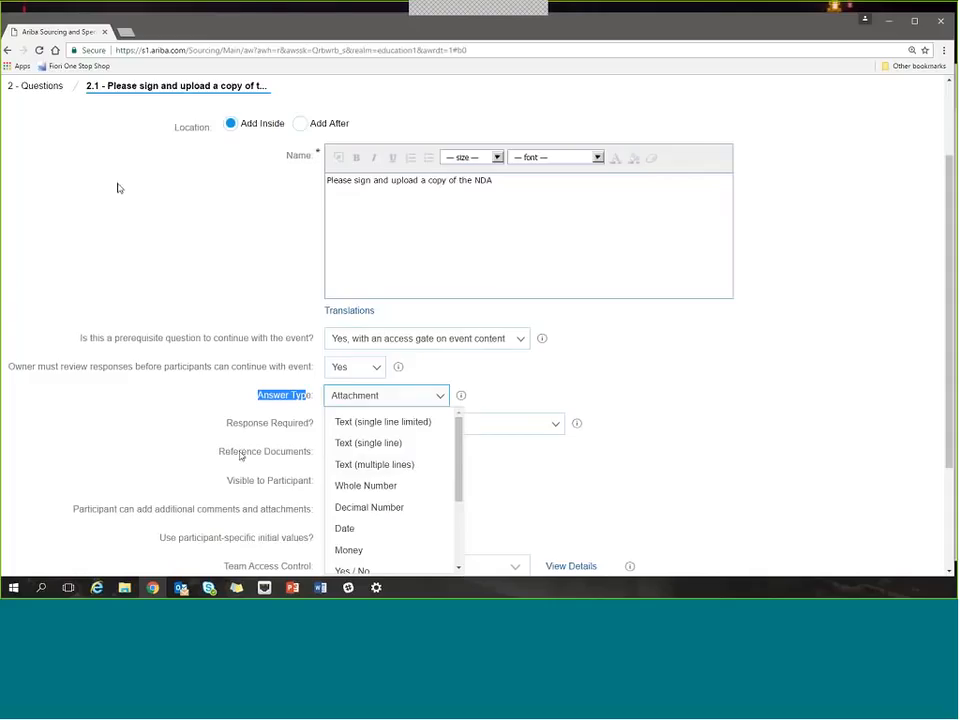
# Remove all formatting from the NDA question's name text and confirm the removal.
pyautogui.click(447, 181)
pyautogui.click(594, 190)
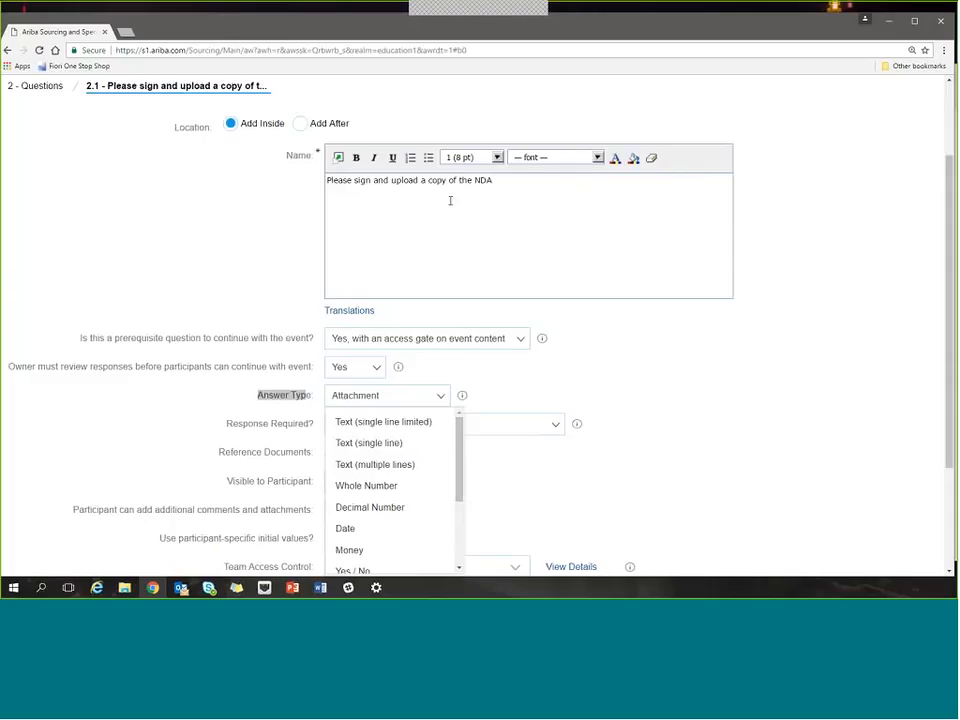
pyautogui.moveTo(493, 181); pyautogui.dragTo(322, 180)
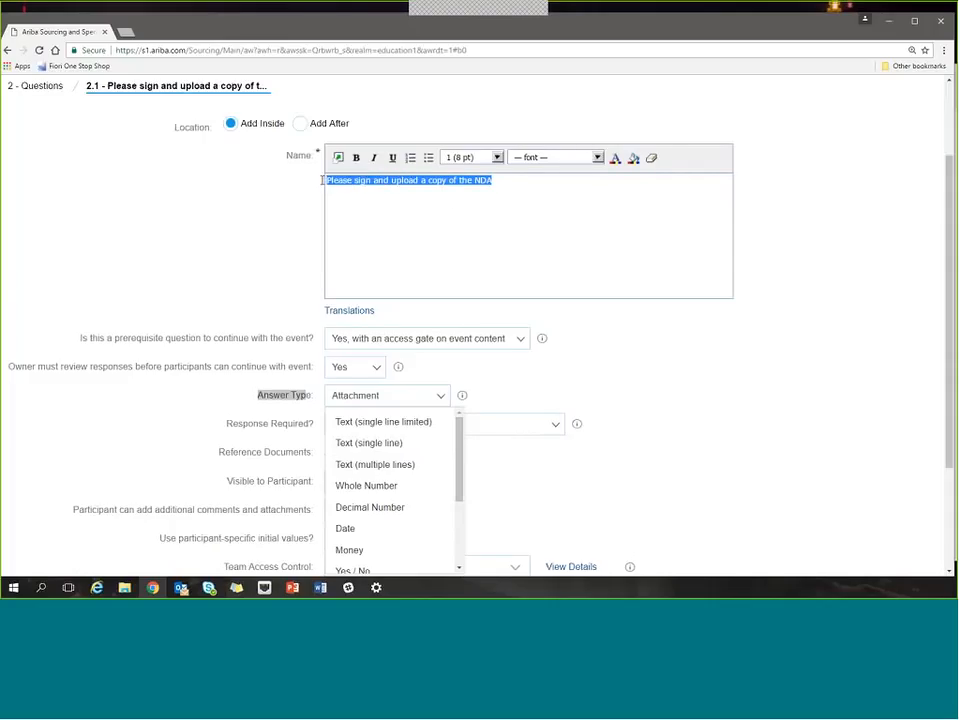
pyautogui.click(652, 160)
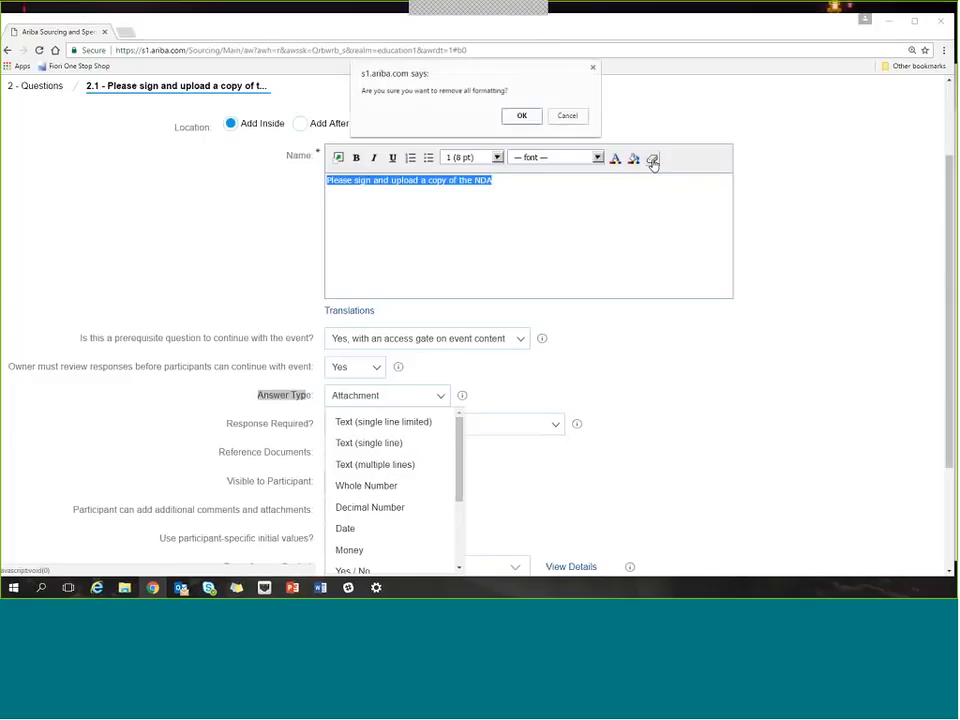
pyautogui.click(522, 117)
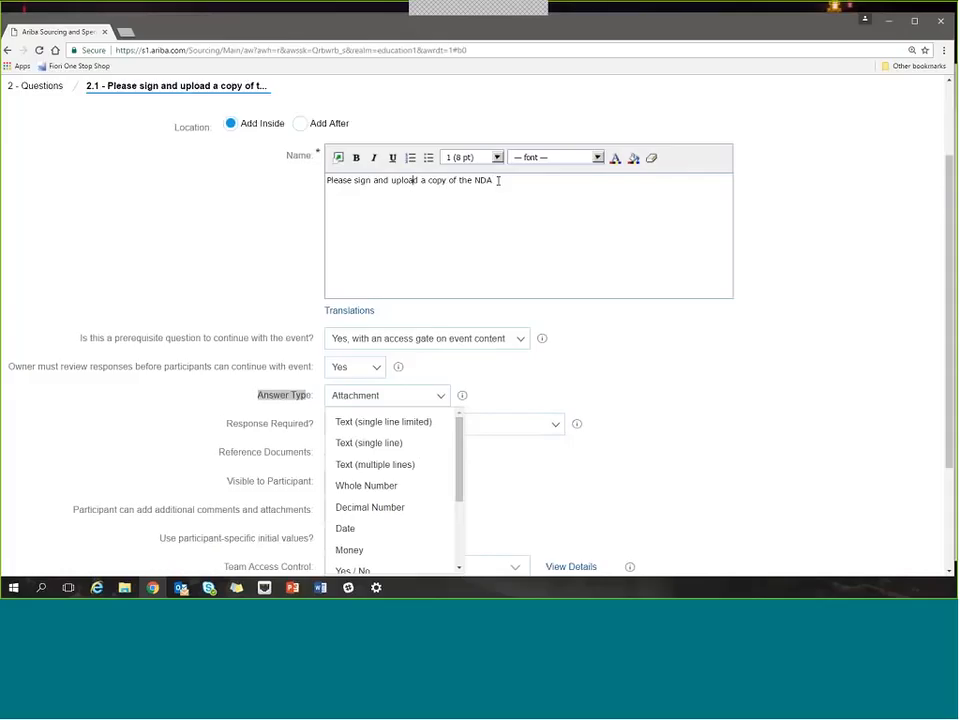
# Examine the font choices and text formatting options available for the NDA question's name.
pyautogui.moveTo(497, 180); pyautogui.dragTo(326, 181)
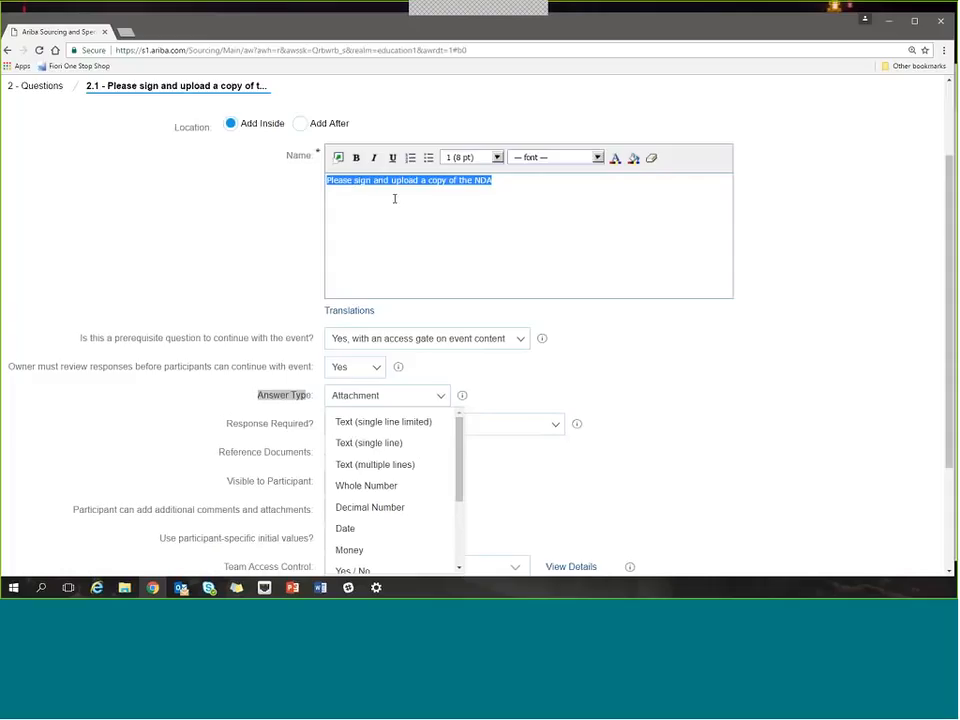
pyautogui.click(560, 157)
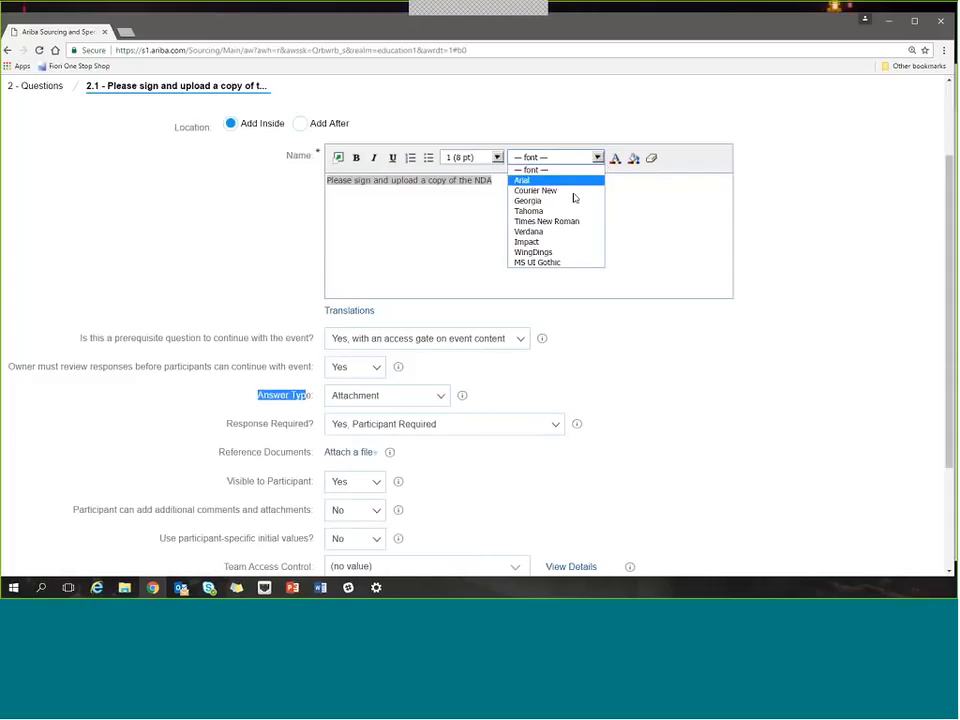
pyautogui.click(430, 231)
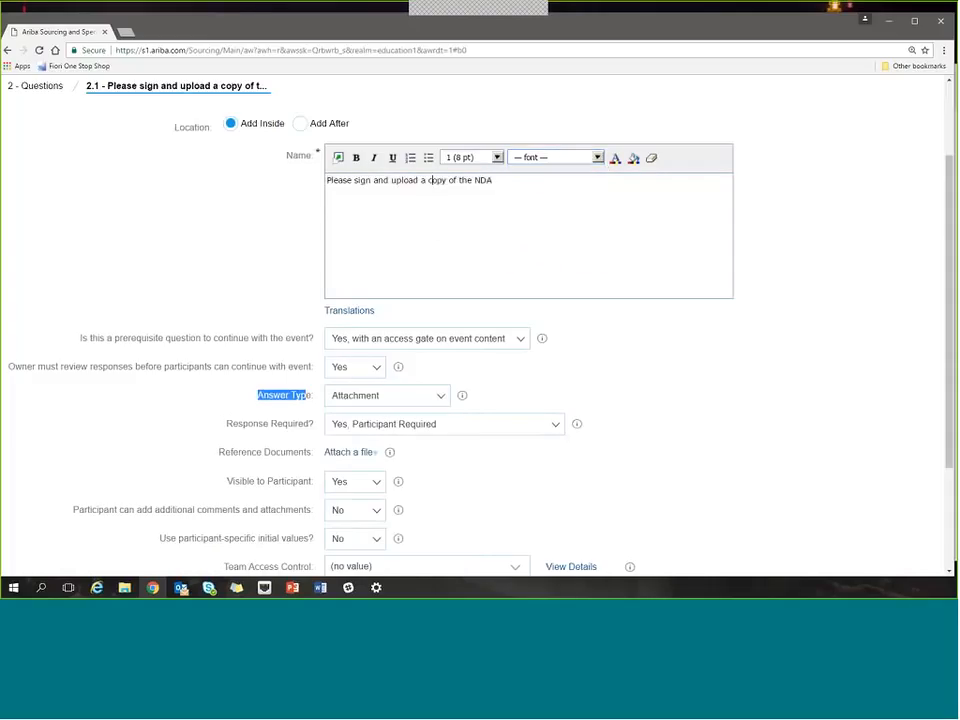
pyautogui.click(633, 164)
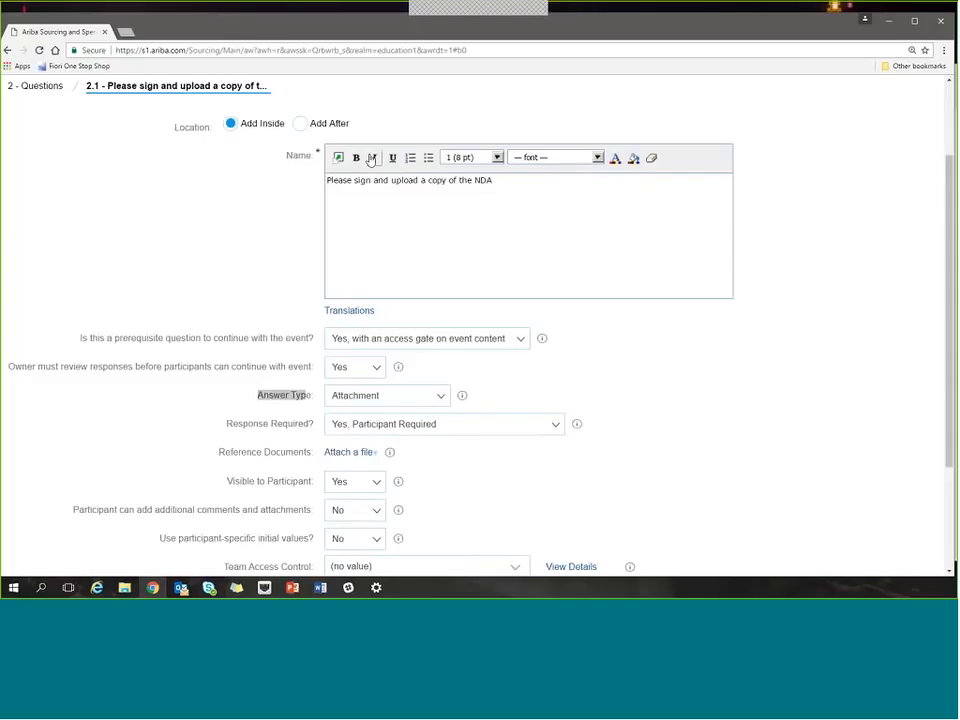
pyautogui.click(478, 210)
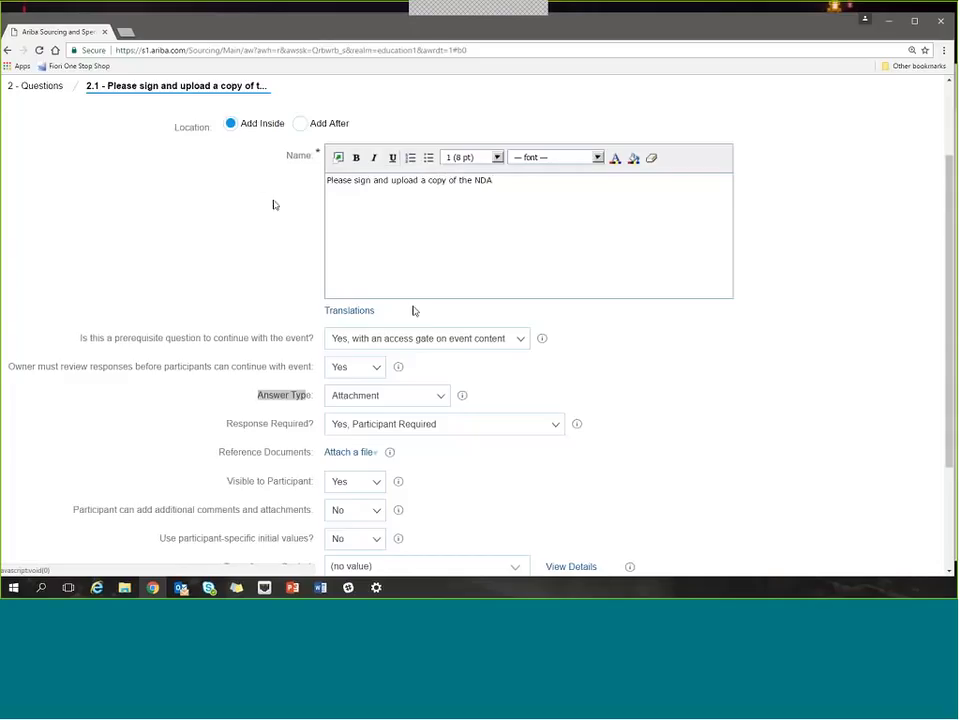
# Set the NDA question's answer type to Text (single line limited) and its acceptable values to List of Choices.
pyautogui.scroll(-1, 446, 433)
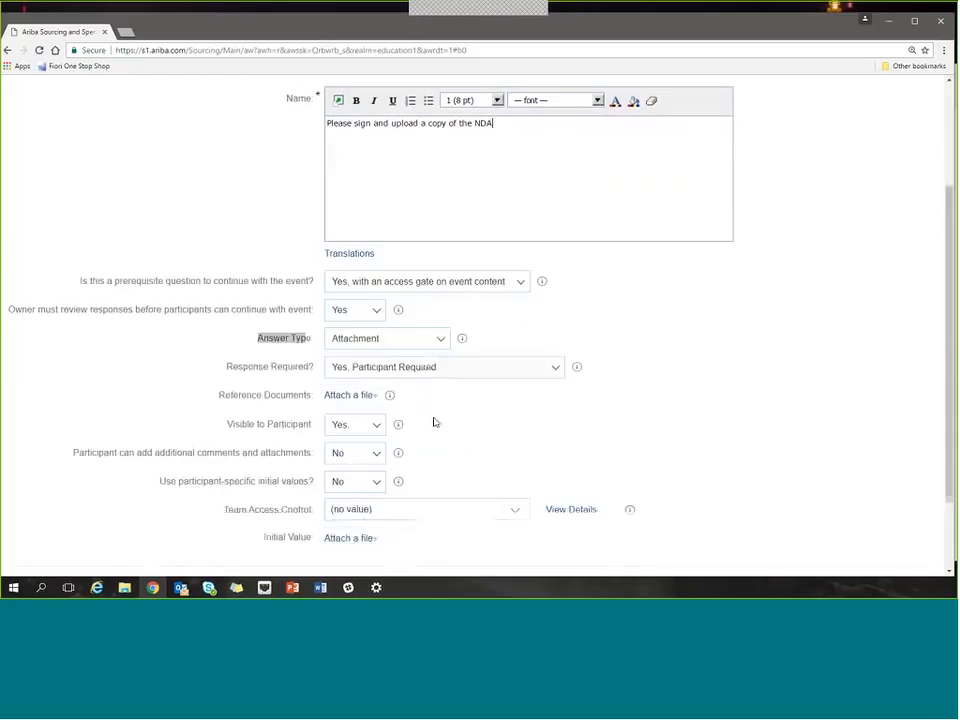
pyautogui.click(445, 342)
pyautogui.click(417, 366)
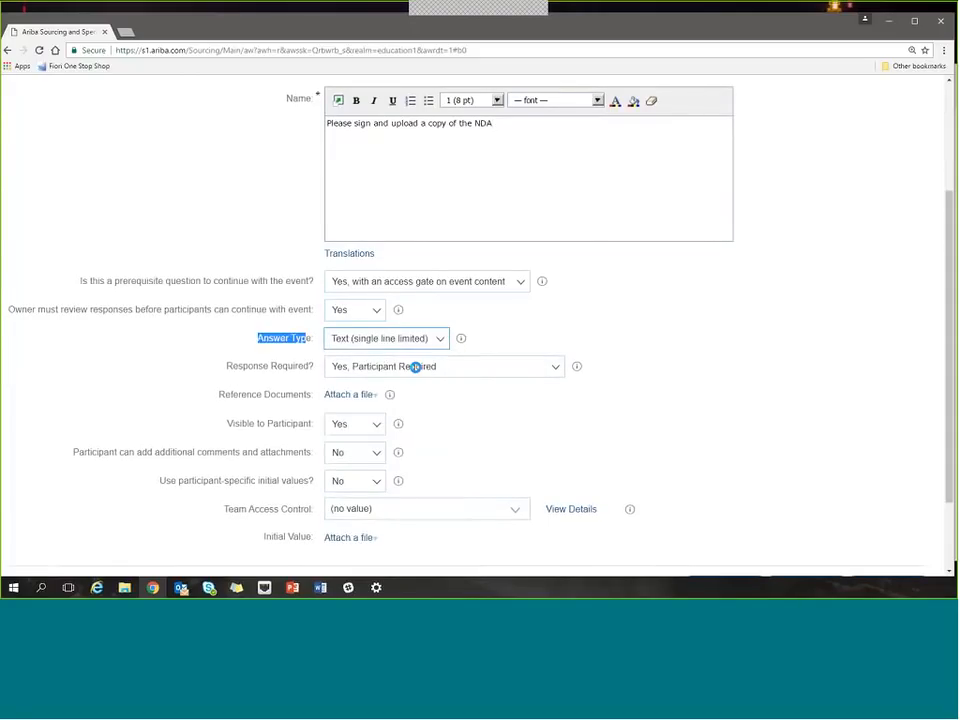
pyautogui.moveTo(236, 369); pyautogui.dragTo(313, 371)
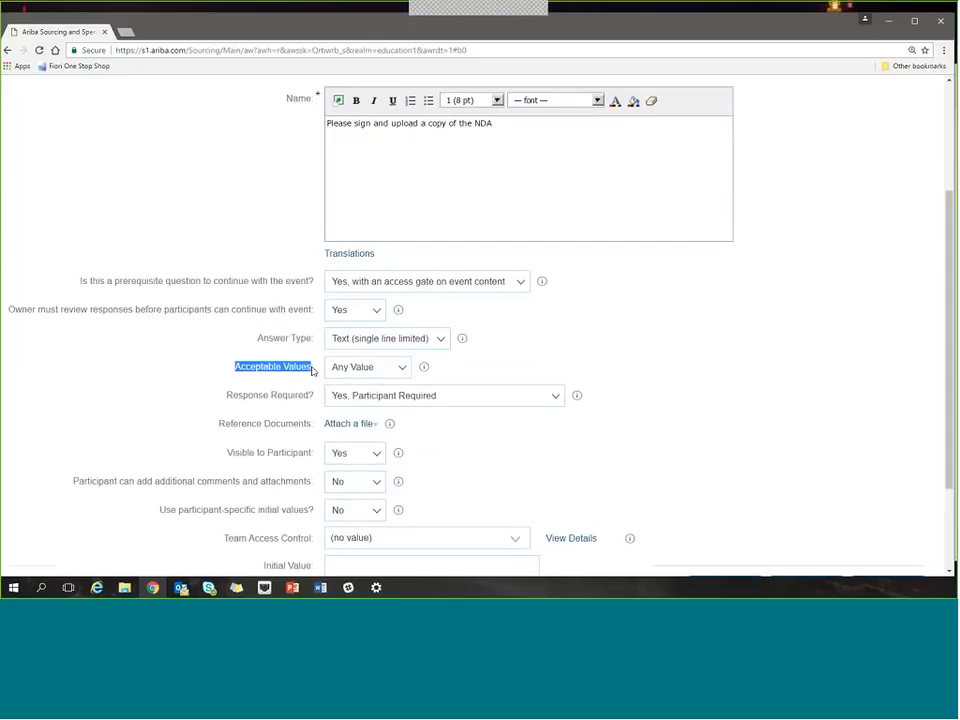
pyautogui.click(376, 370)
pyautogui.click(374, 416)
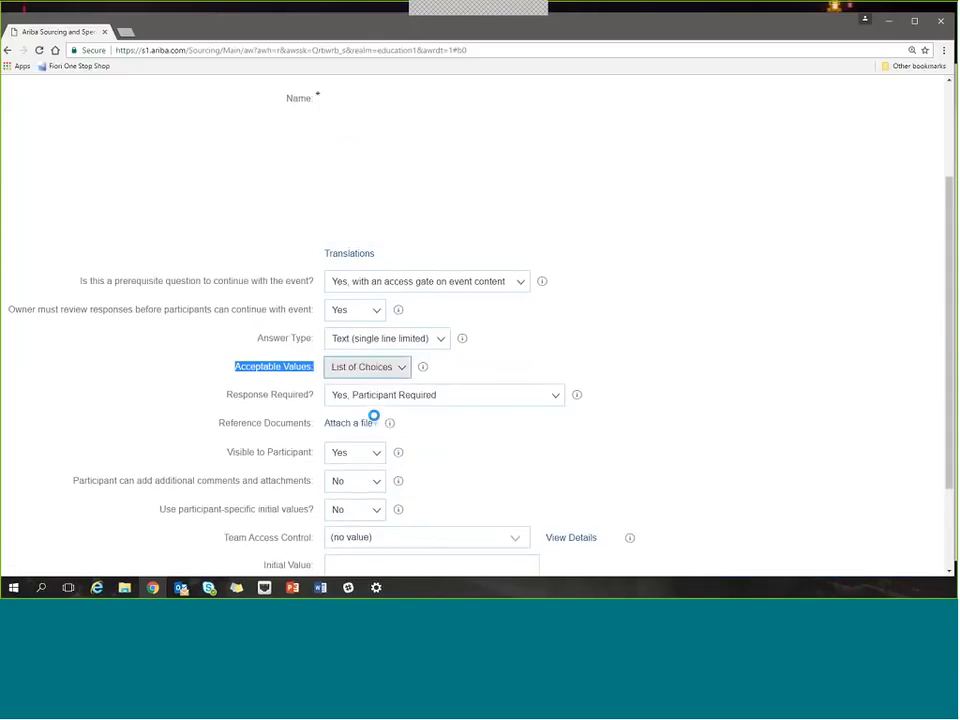
# Add a second blank entry to the question's list of choices.
pyautogui.scroll(-3, 414, 446)
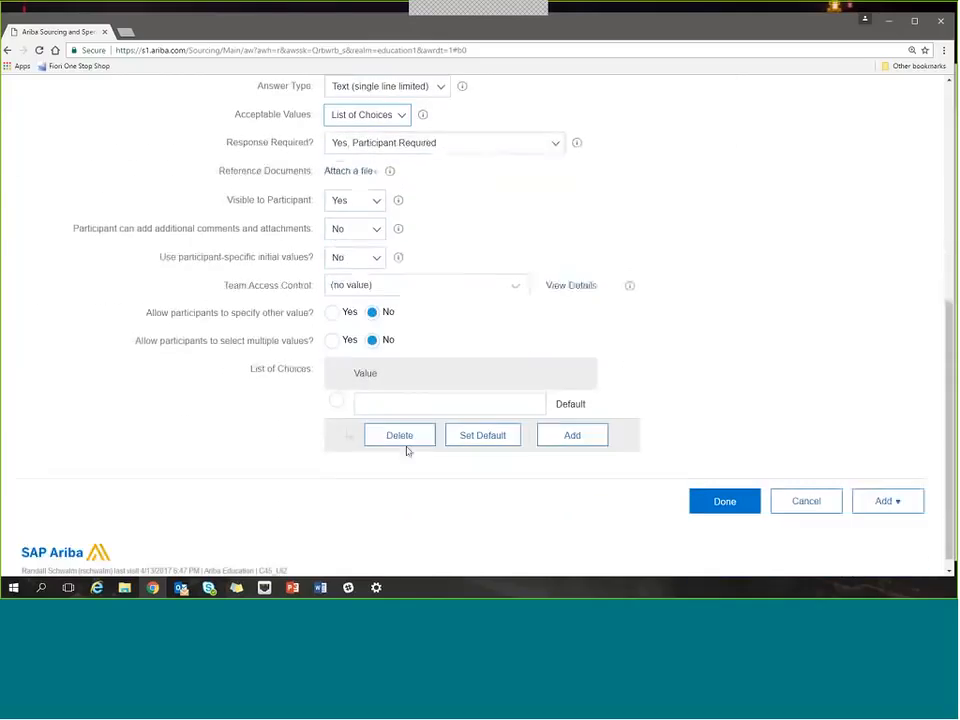
pyautogui.click(572, 422)
pyautogui.scroll(-5, 565, 445)
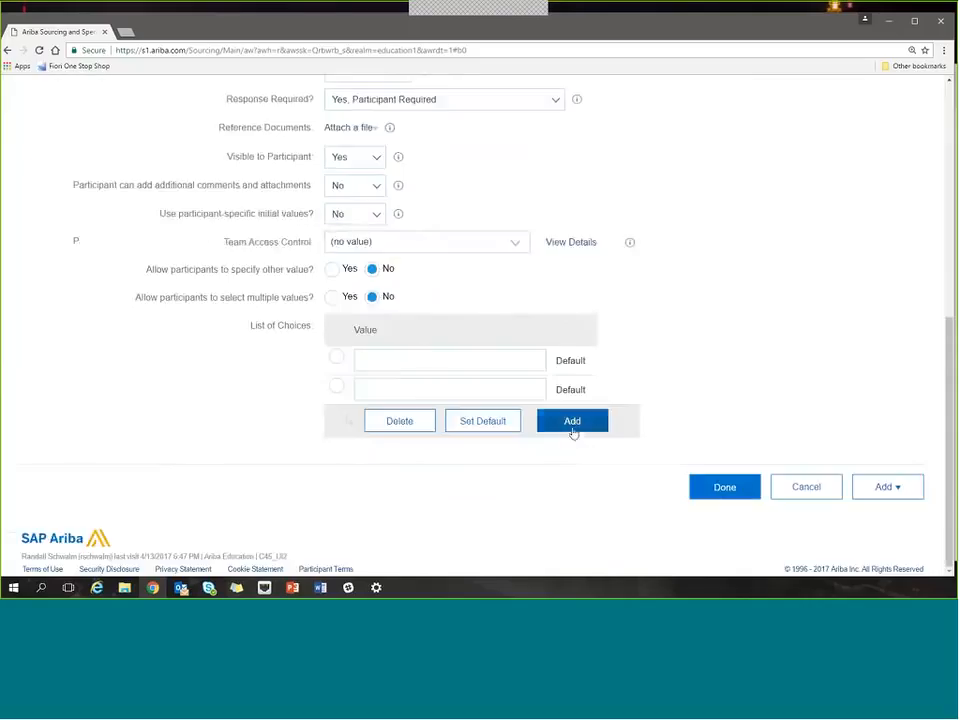
pyautogui.scroll(5, 573, 432)
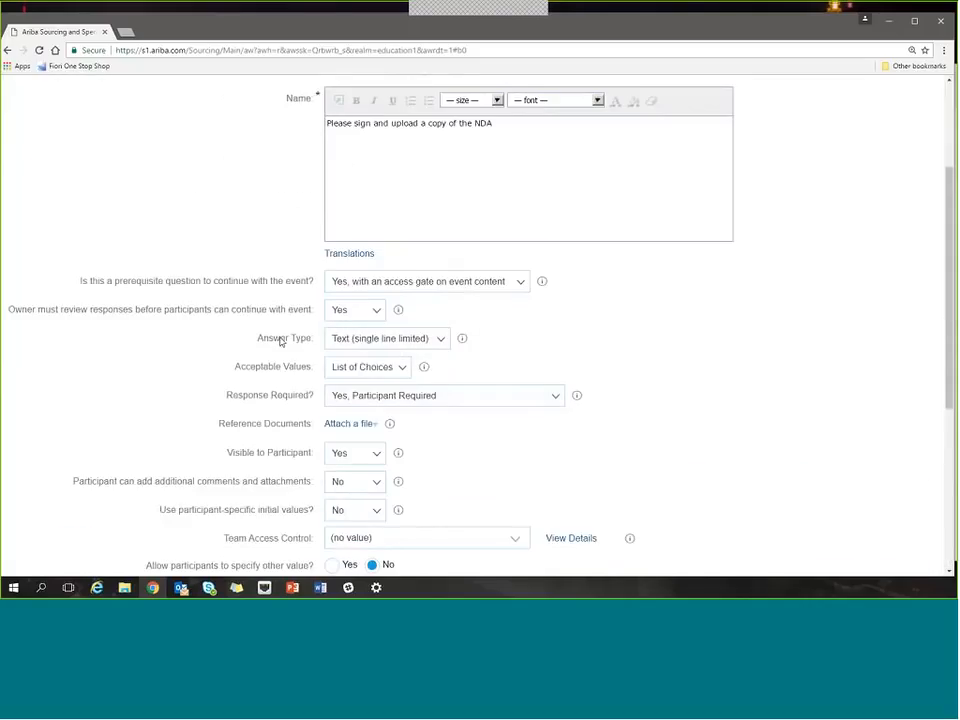
# Review the question's answer type and acceptable values settings and the options for whether a response is required.
pyautogui.moveTo(268, 339); pyautogui.dragTo(374, 377)
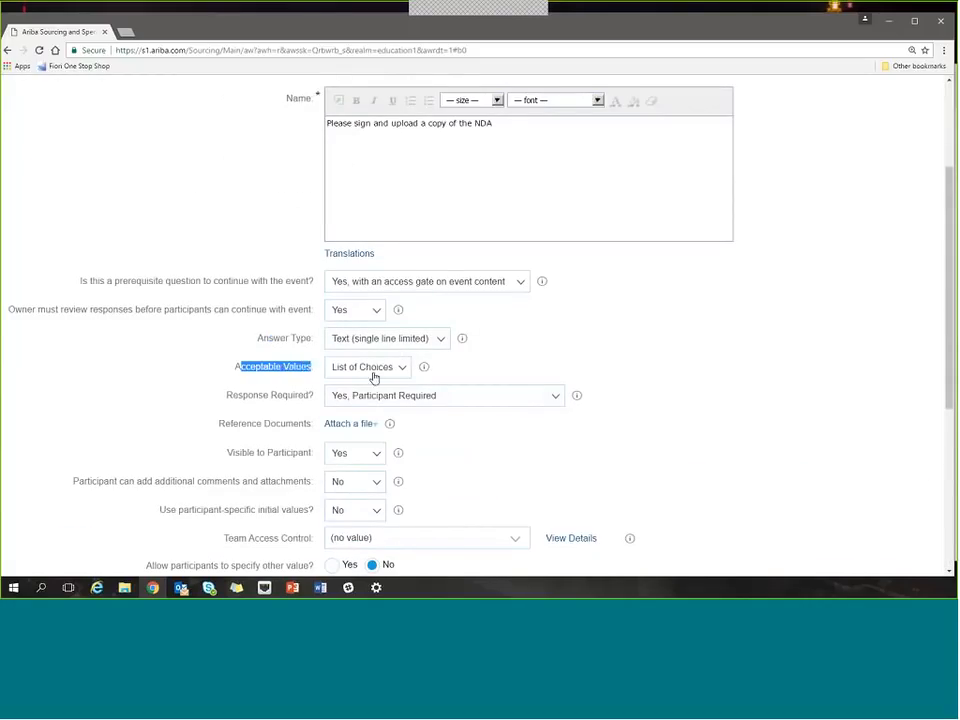
pyautogui.click(668, 378)
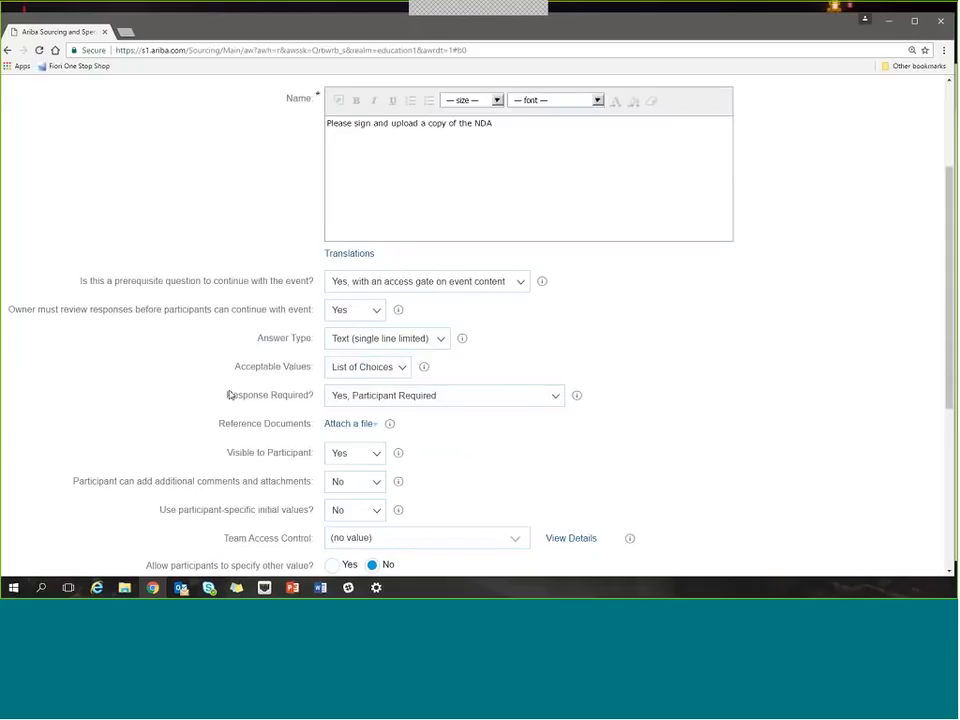
pyautogui.moveTo(229, 395); pyautogui.dragTo(311, 395)
pyautogui.click(556, 397)
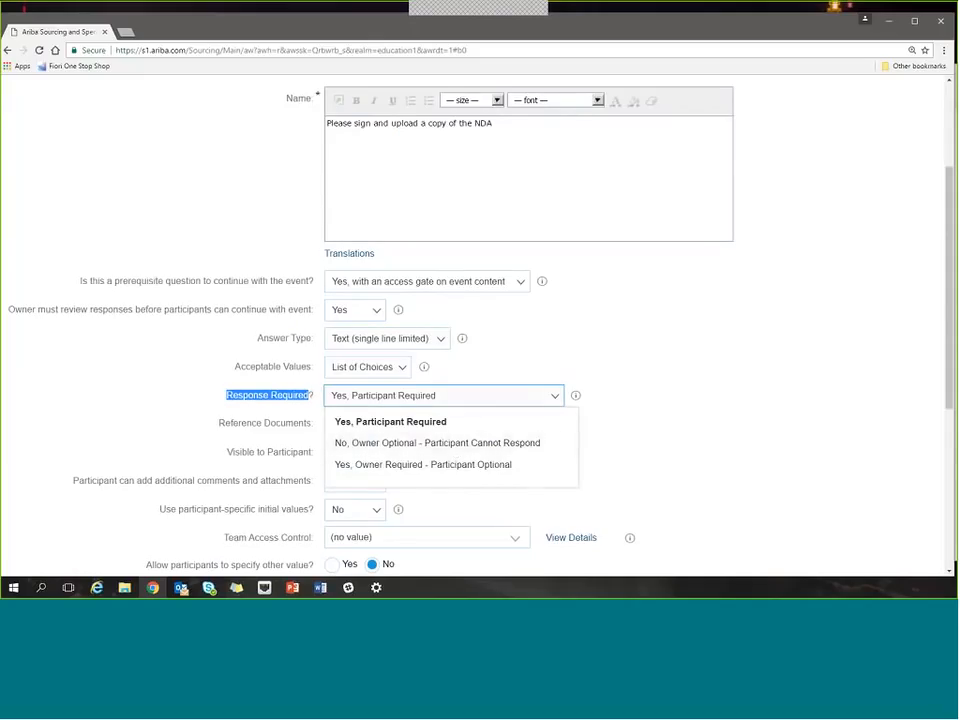
pyautogui.click(692, 401)
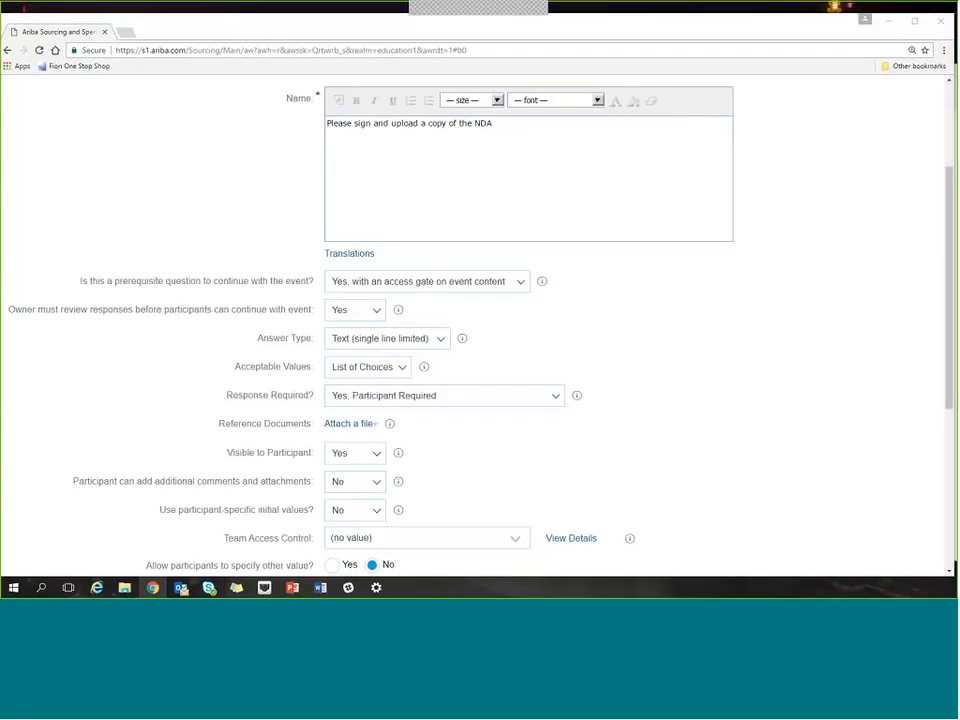
# Discard the NDA question without saving and return to the event content list.
pyautogui.click(660, 324)
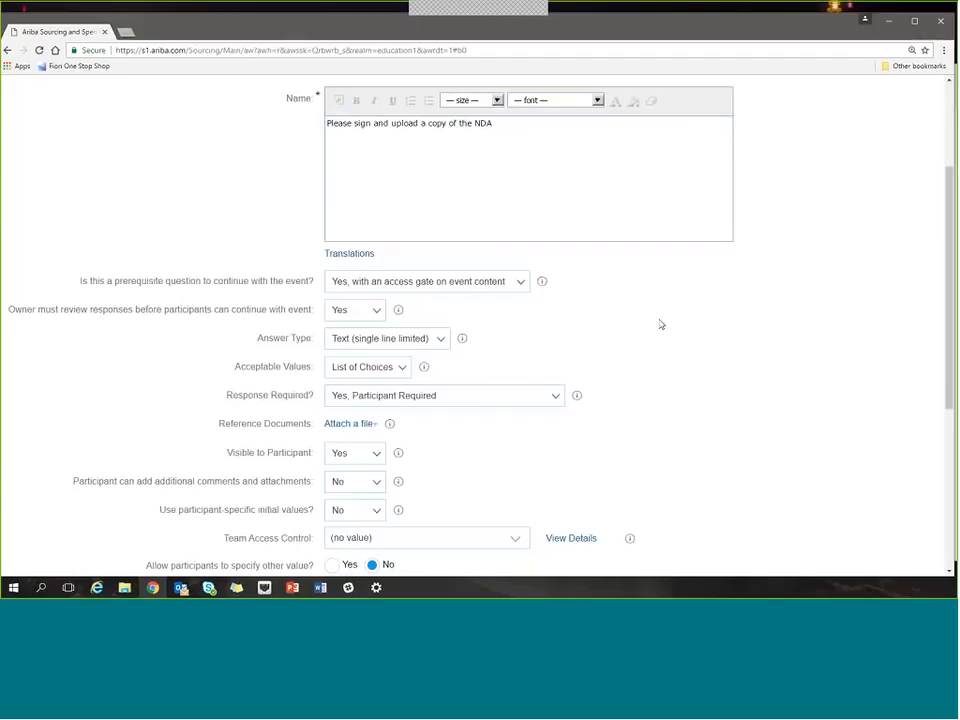
pyautogui.scroll(3, 708, 297)
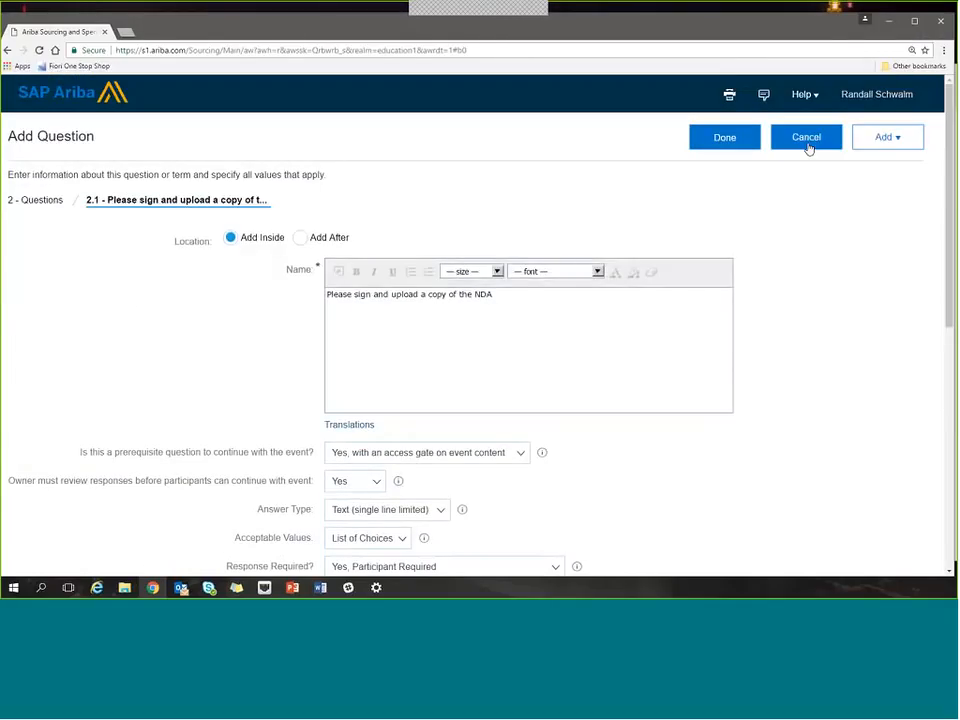
pyautogui.click(806, 140)
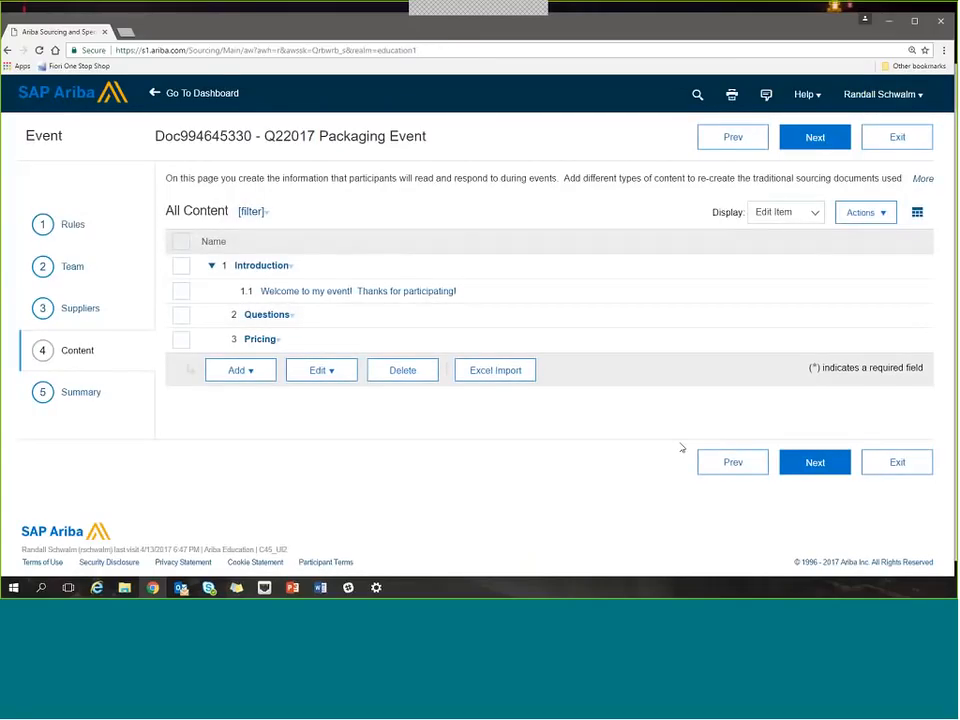
# Start a new lot inside the Pricing section, check its lot type, and name it "Lot 1".
pyautogui.click(264, 342)
pyautogui.click(278, 400)
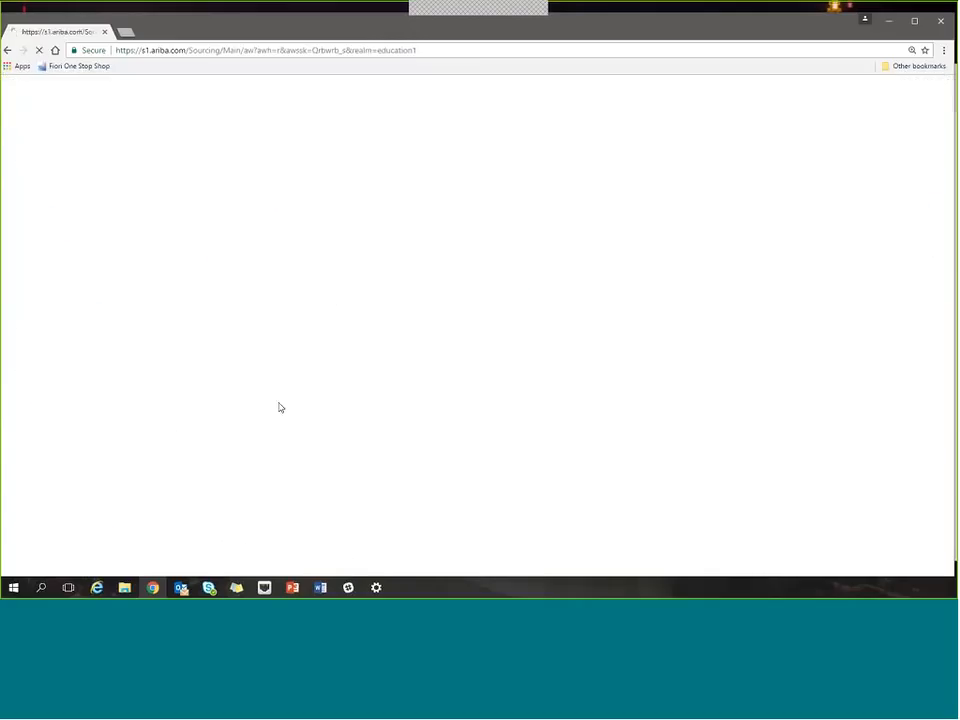
pyautogui.scroll(-2, 278, 402)
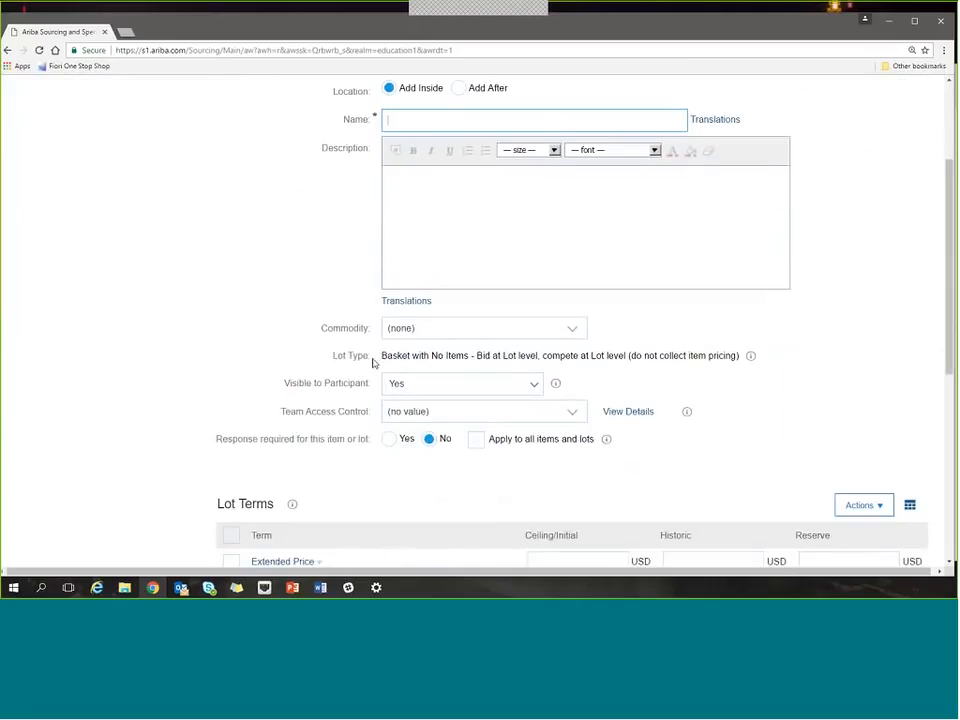
pyautogui.moveTo(385, 355); pyautogui.dragTo(492, 356)
pyautogui.click(509, 356)
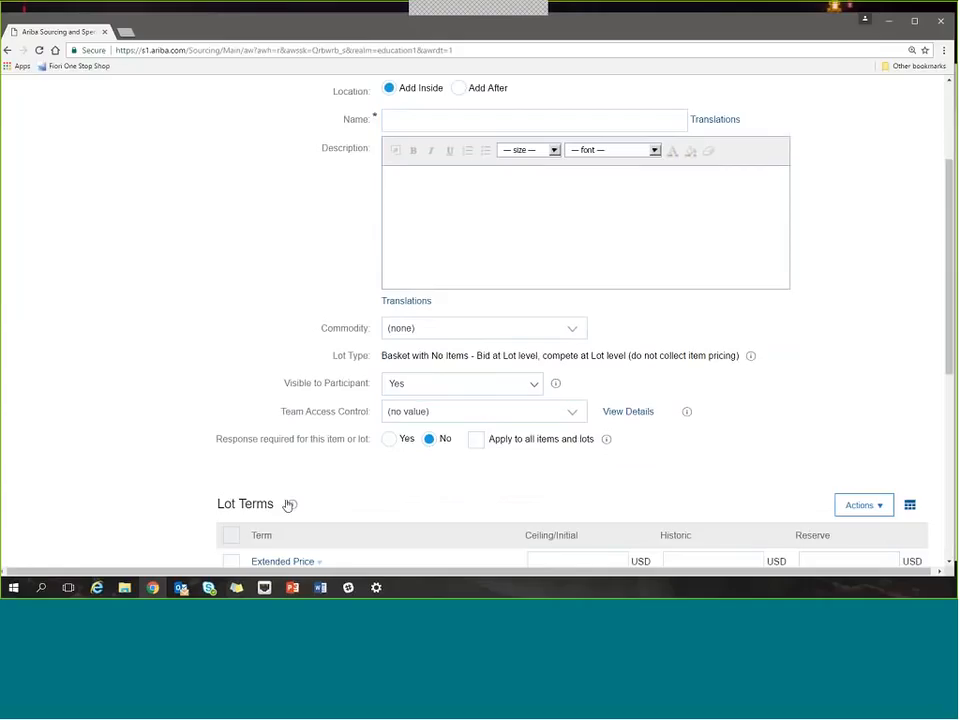
pyautogui.scroll(1, 362, 343)
pyautogui.click(421, 233)
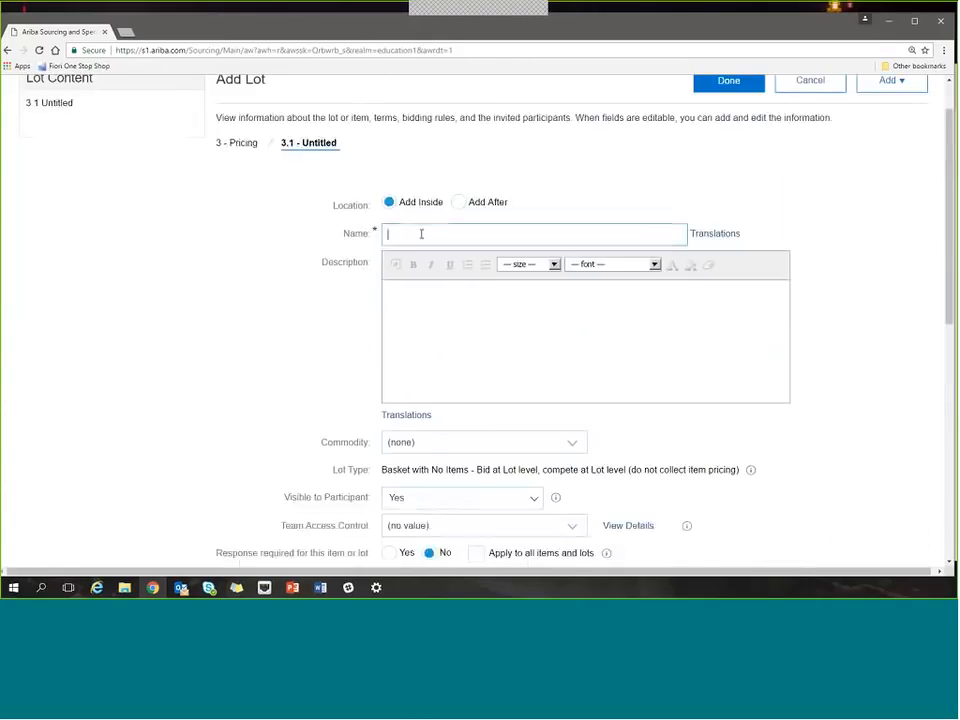
pyautogui.write('Lot 1')
pyautogui.press('Tab')
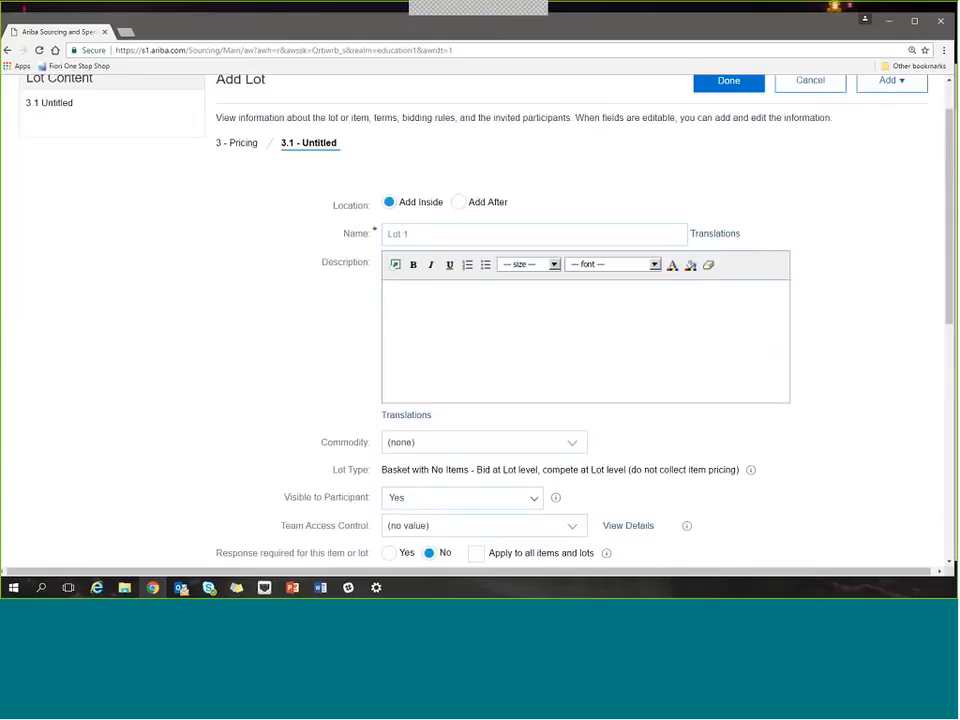
pyautogui.scroll(-3, 482, 320)
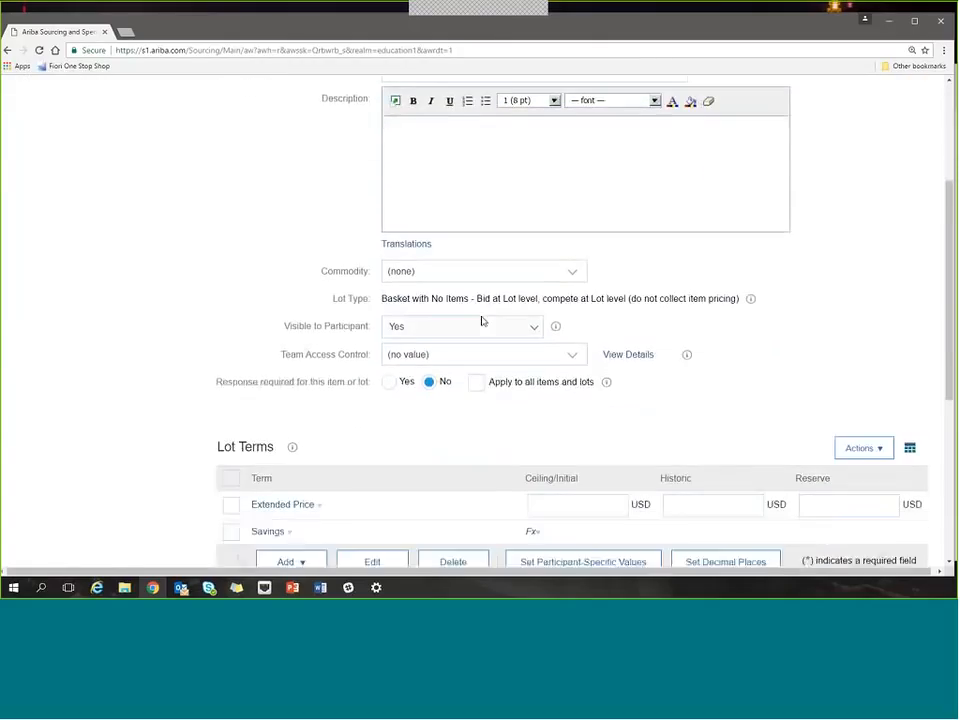
pyautogui.scroll(1, 482, 318)
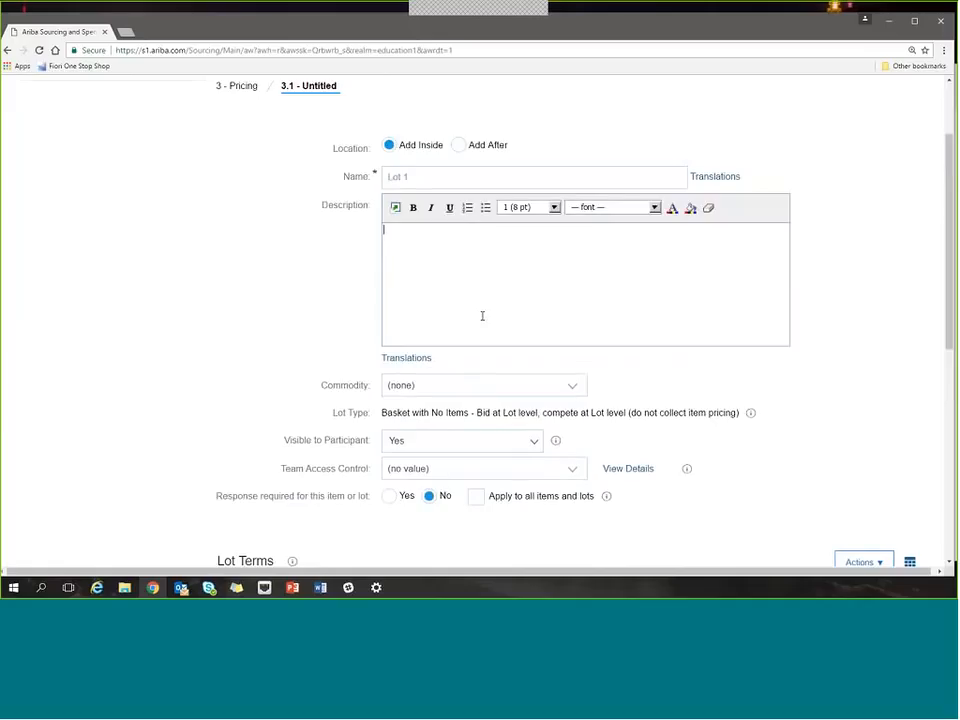
pyautogui.click(433, 178)
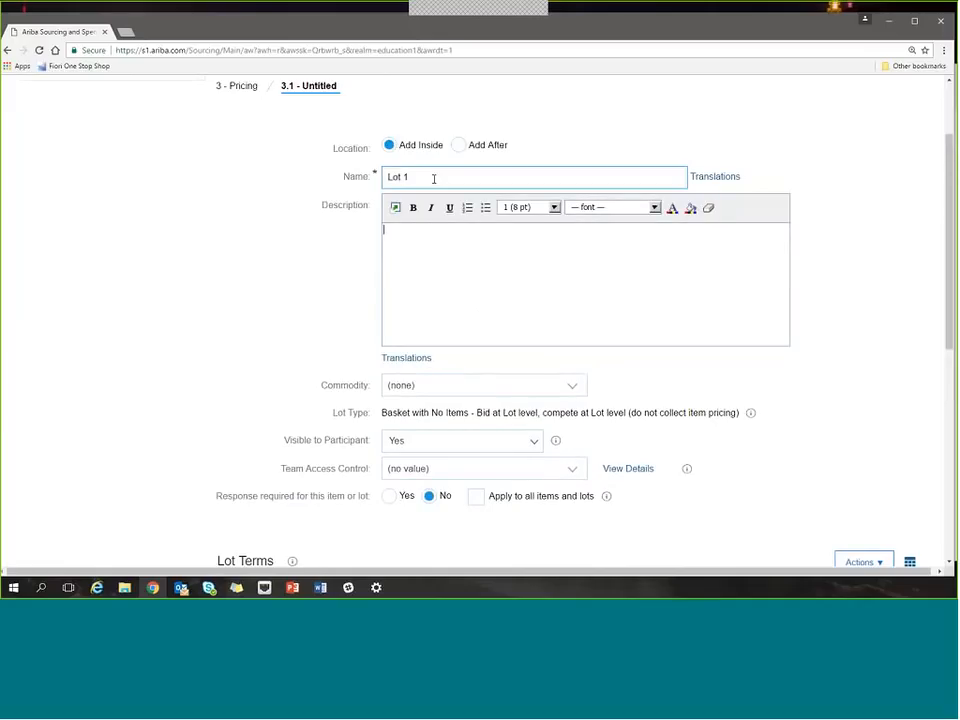
pyautogui.write('- PLast')
pyautogui.press('BackSpace')
pyautogui.press('BackSpace')
pyautogui.press('BackSpace')
pyautogui.press('BackSpace')
pyautogui.press('BackSpace')
pyautogui.press('BackSpace')
pyautogui.press('BackSpace')
pyautogui.click(447, 259)
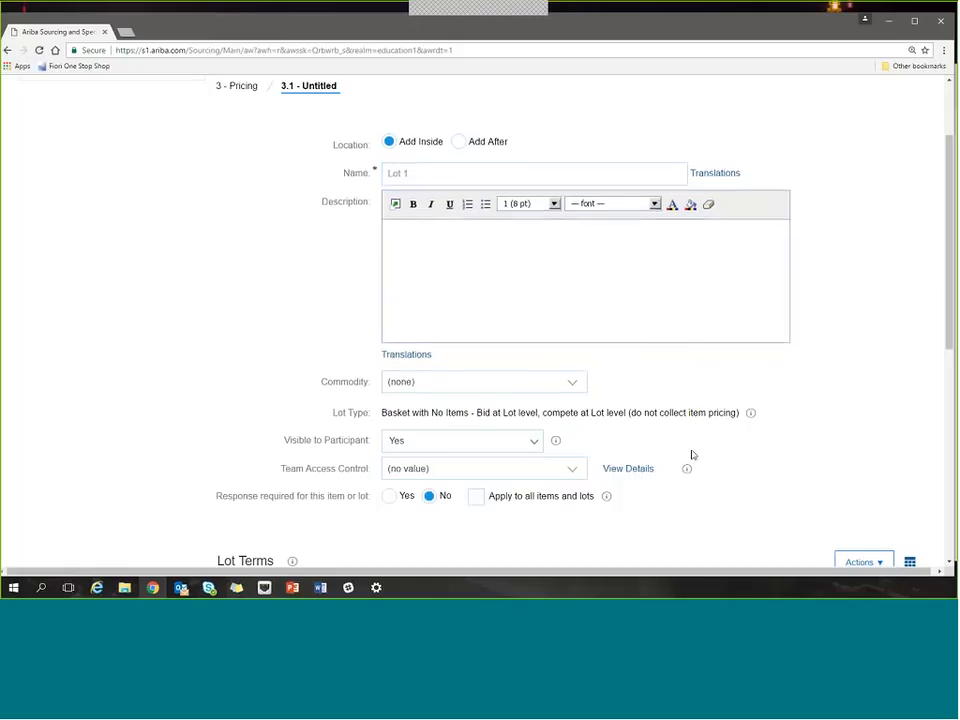
# Review the settings of Lot 1 and its lot terms, including Extended Price and Savings.
pyautogui.scroll(-1, 690, 454)
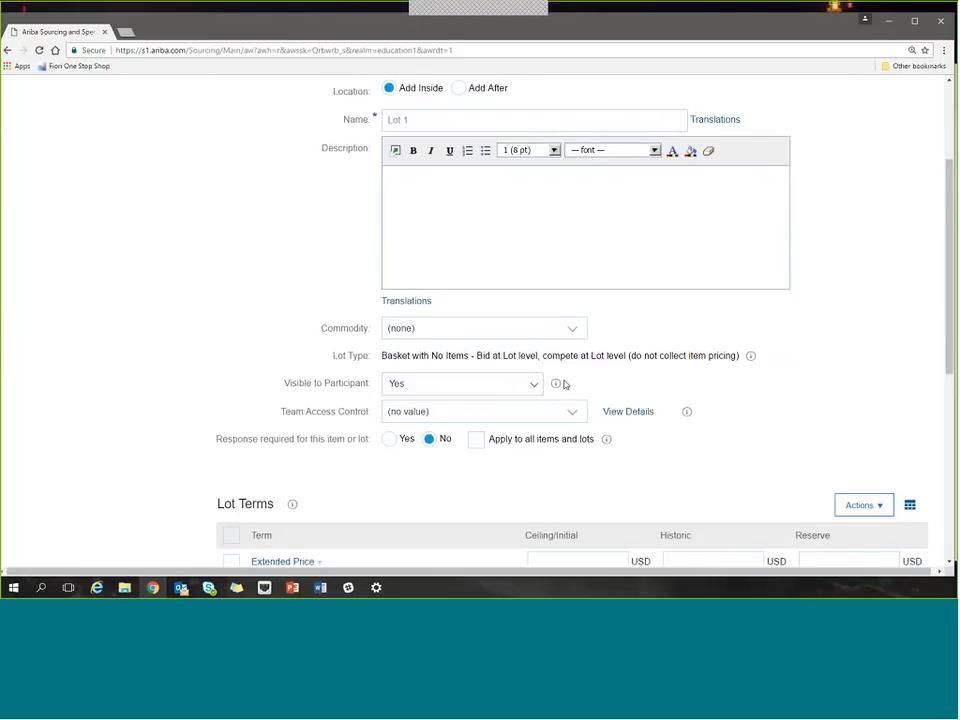
pyautogui.scroll(-2, 610, 430)
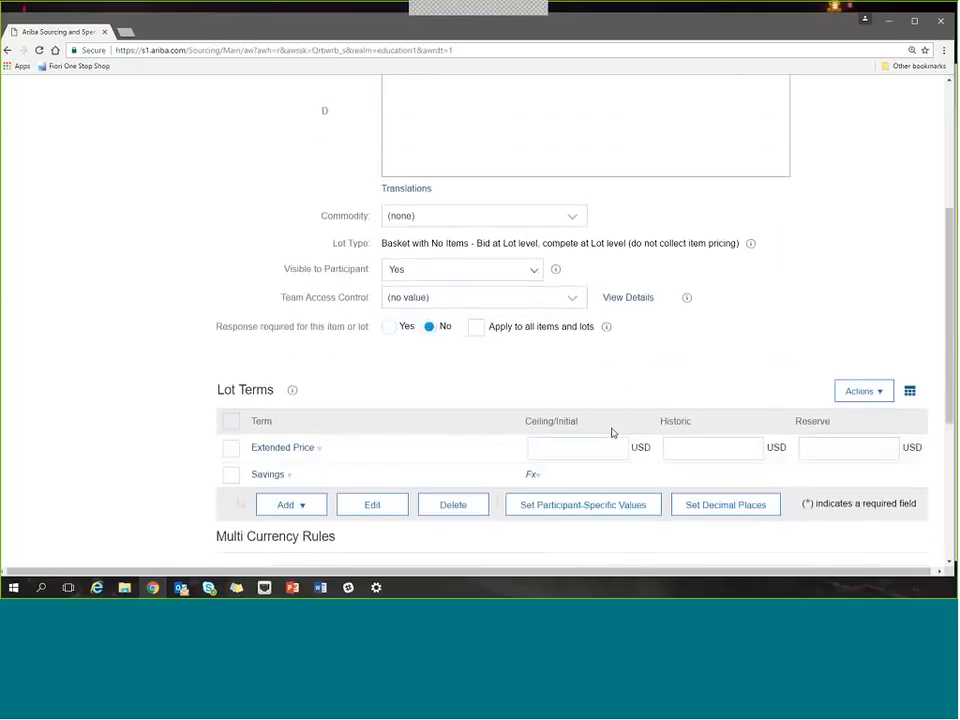
pyautogui.scroll(-1, 611, 431)
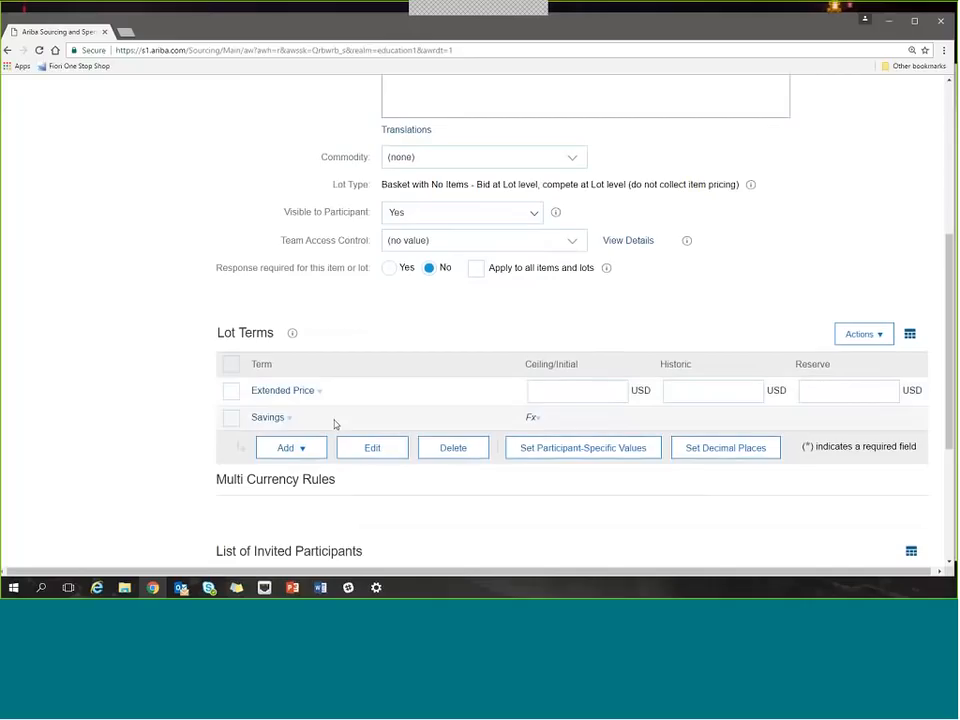
# Set Lot 1's Extended Price to a ceiling/initial value of 1000 USD and a historic value of 1500 USD.
pyautogui.click(570, 391)
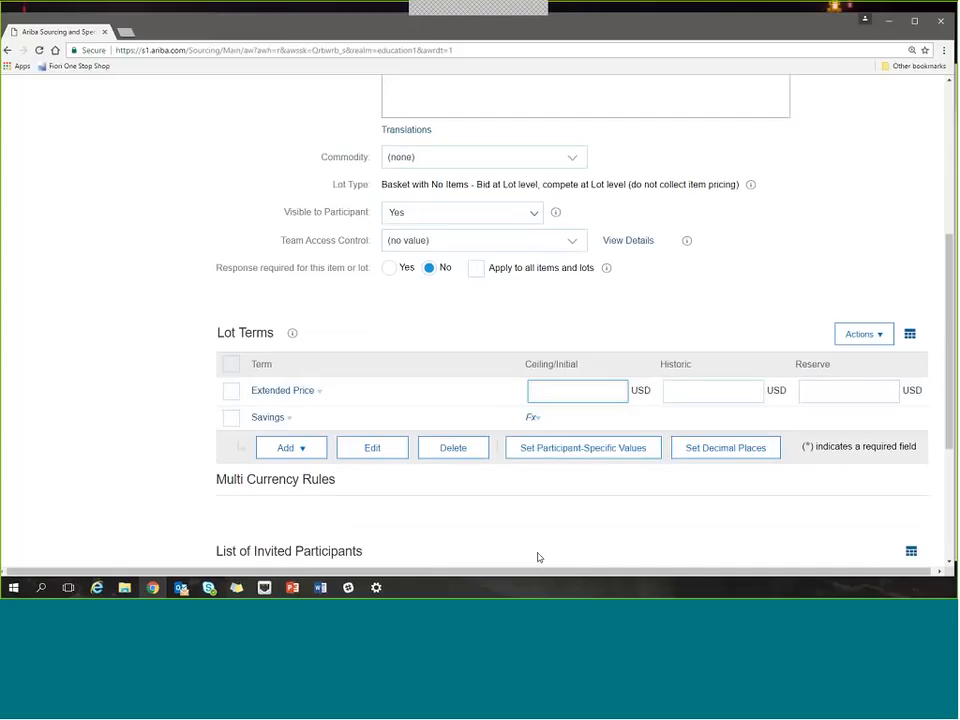
pyautogui.click(712, 391)
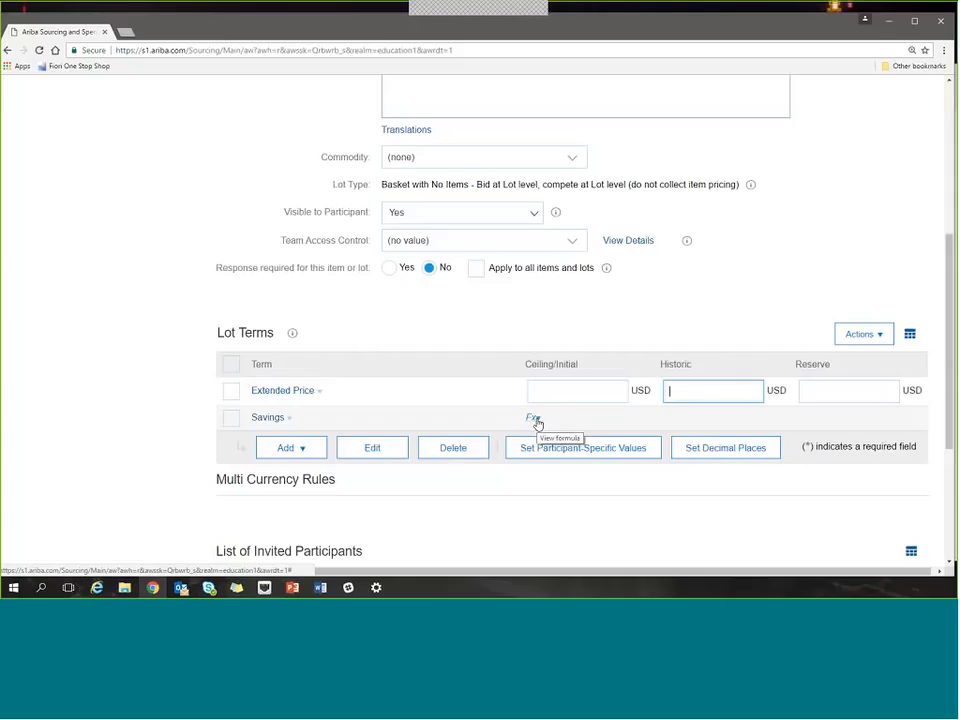
pyautogui.click(564, 396)
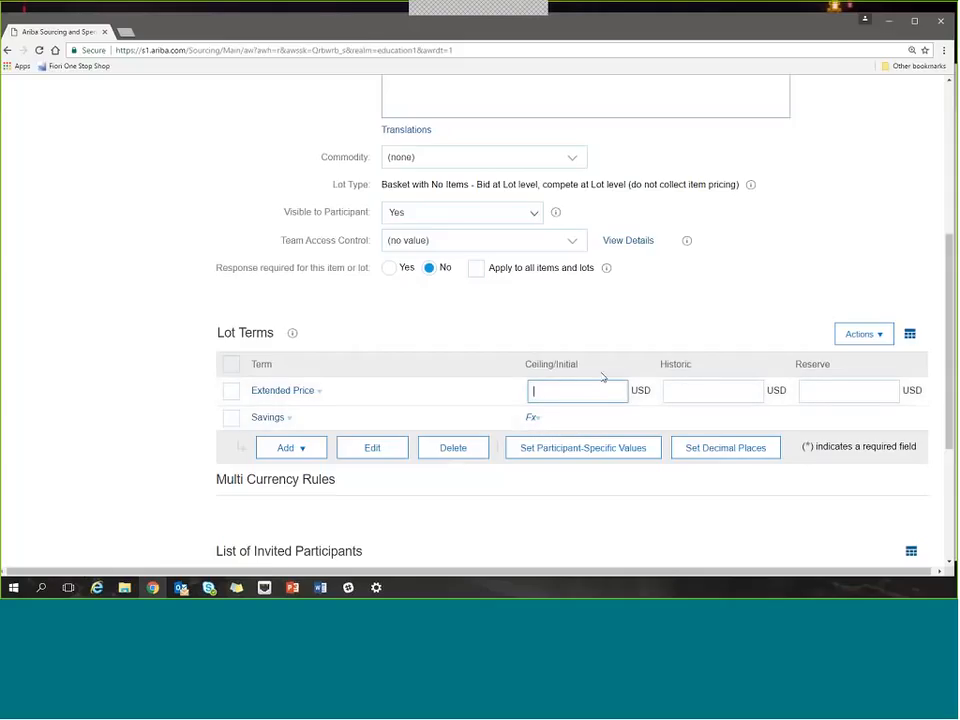
pyautogui.write('1000')
pyautogui.click(699, 393)
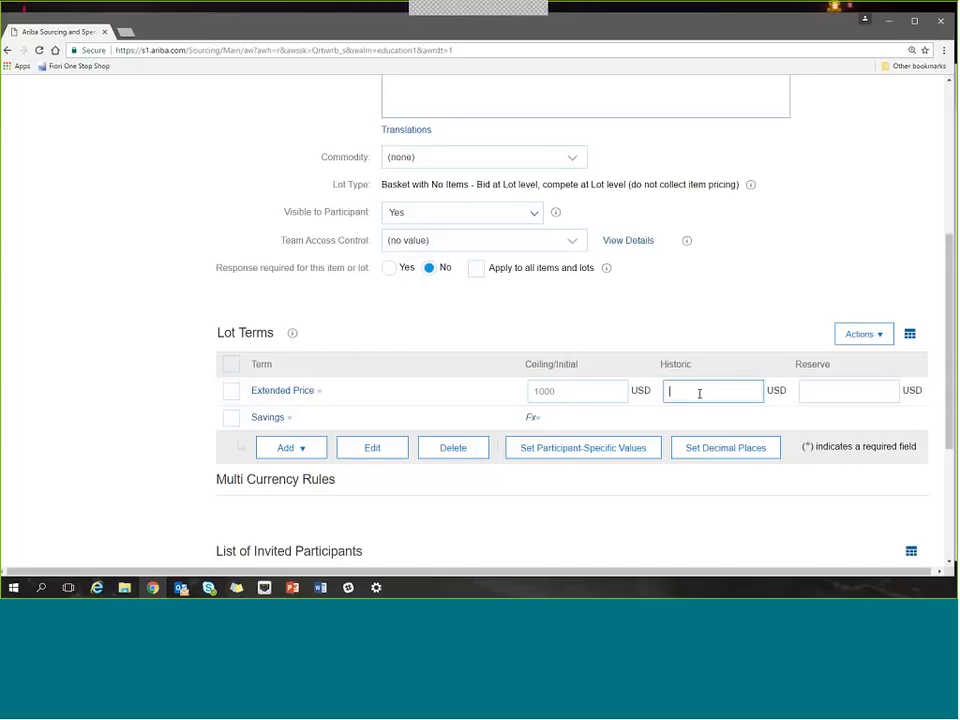
pyautogui.write('1500')
pyautogui.click(816, 394)
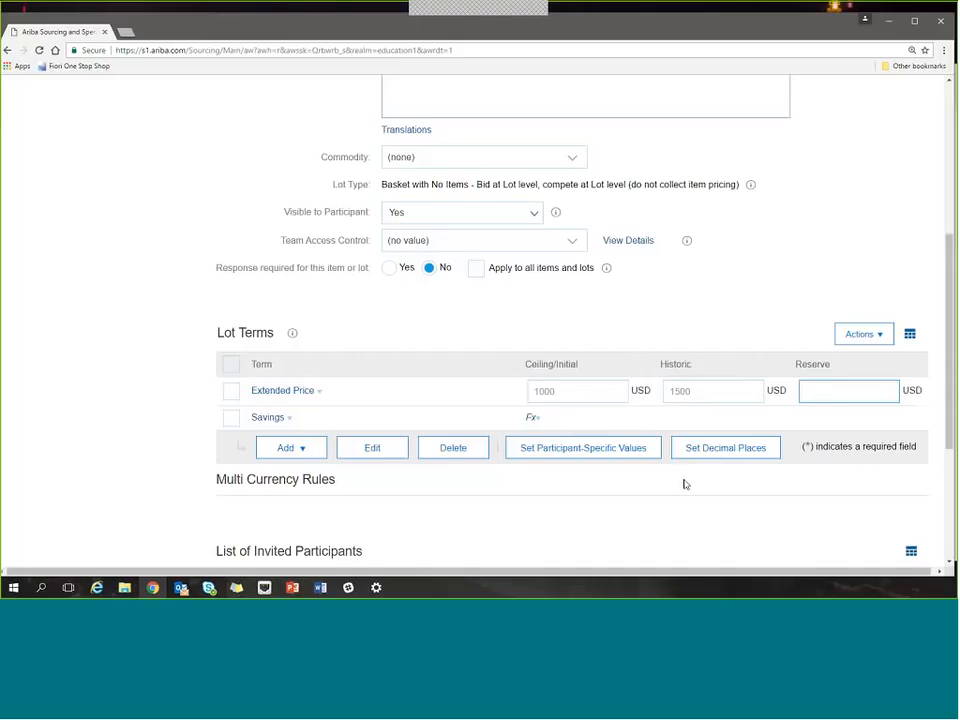
# Enable participant-specific initial values for the Extended Price term of Lot 1.
pyautogui.scroll(-1, 684, 484)
pyautogui.scroll(-1, 684, 484)
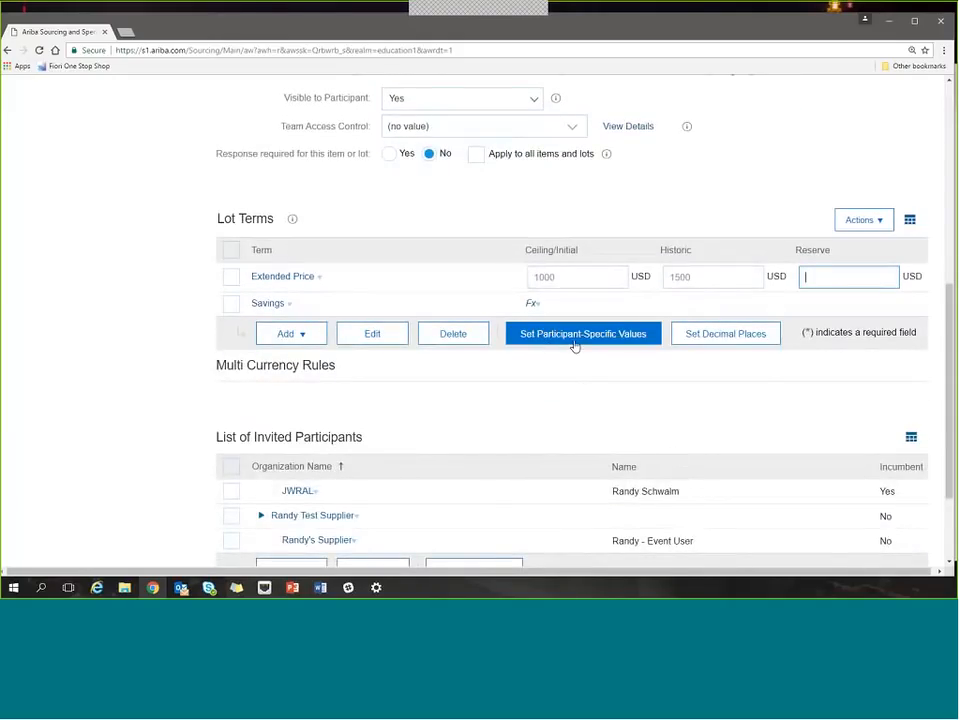
pyautogui.click(571, 278)
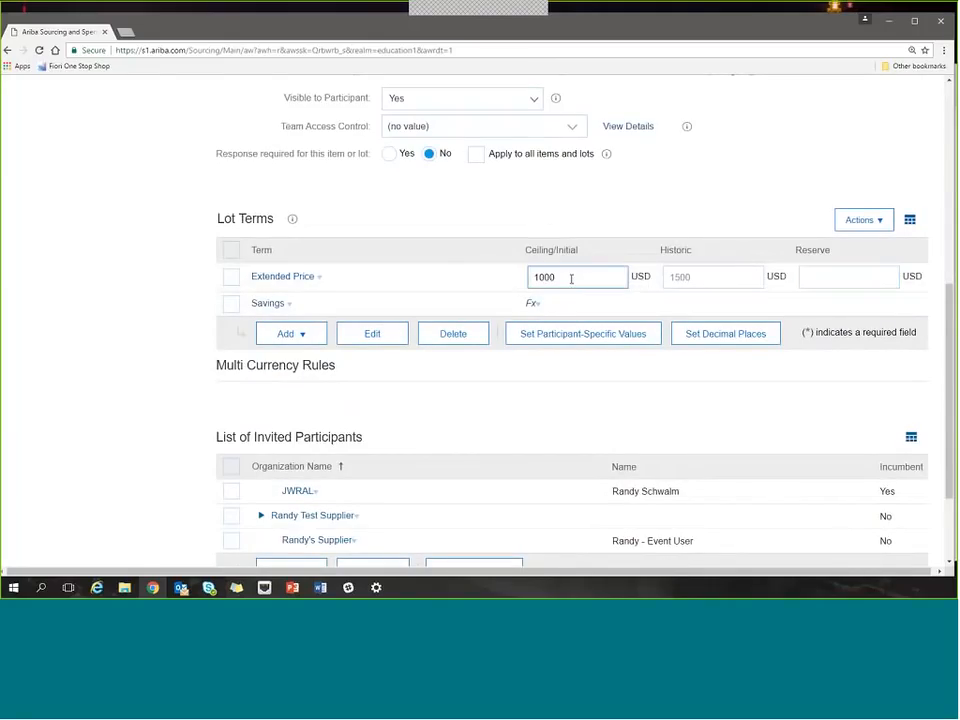
pyautogui.click(577, 335)
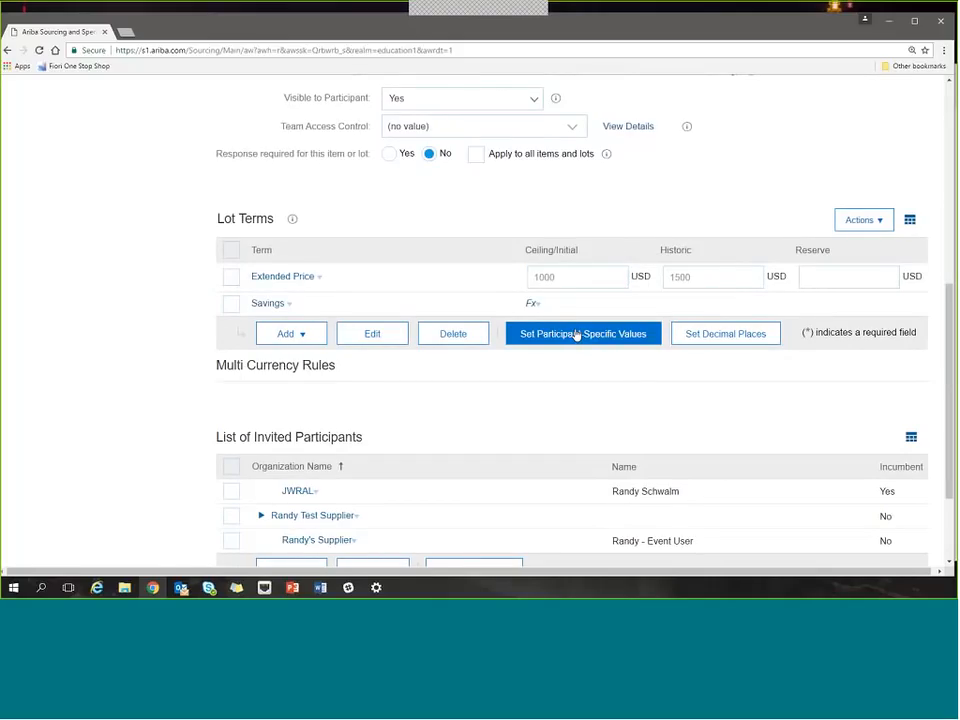
pyautogui.click(577, 335)
pyautogui.scroll(-2, 571, 399)
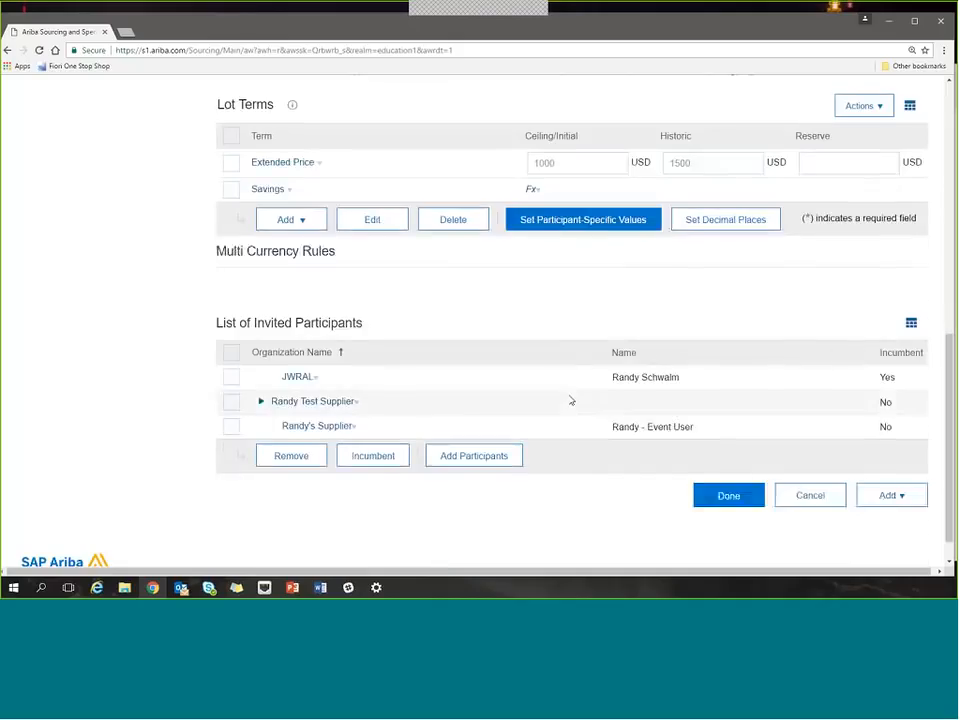
pyautogui.scroll(1, 573, 398)
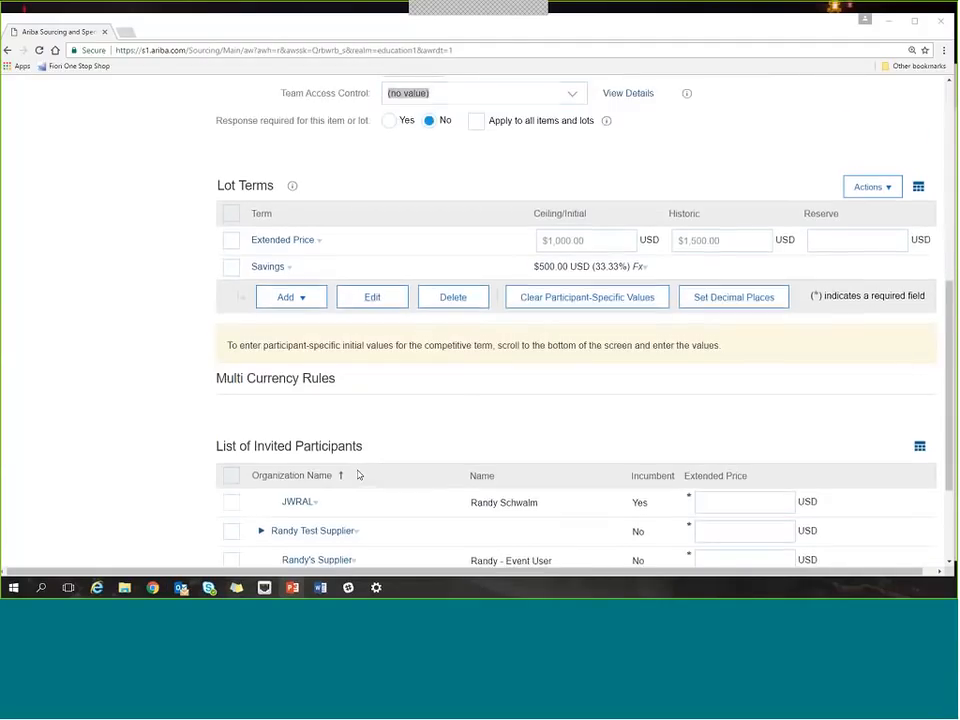
# Remove the last-listed supplier from Lot 1's invited participants.
pyautogui.scroll(-3, 358, 475)
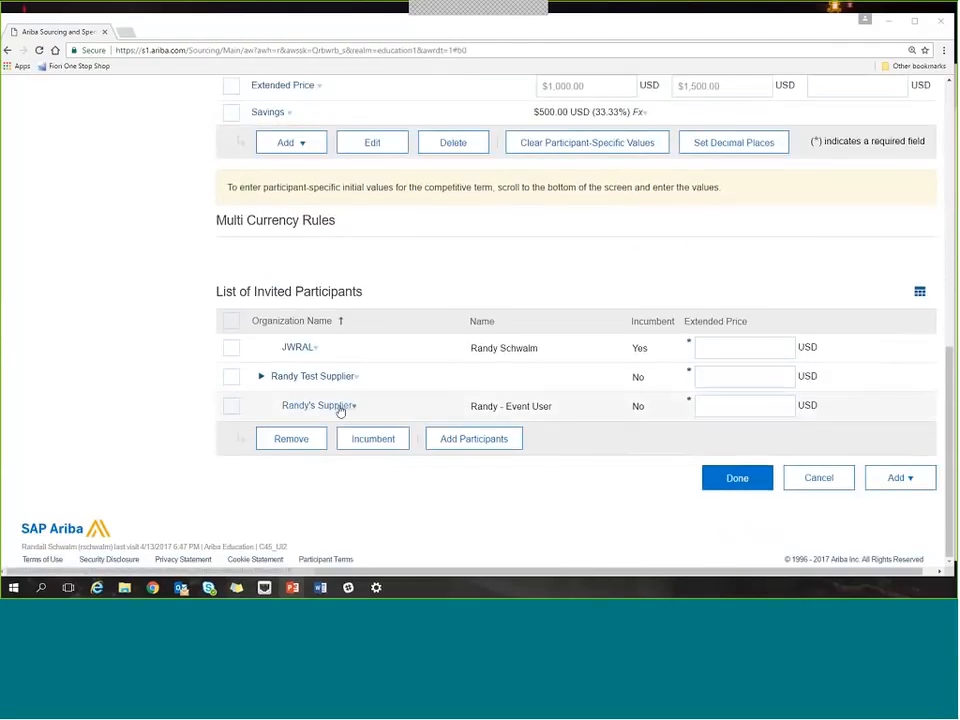
pyautogui.click(234, 409)
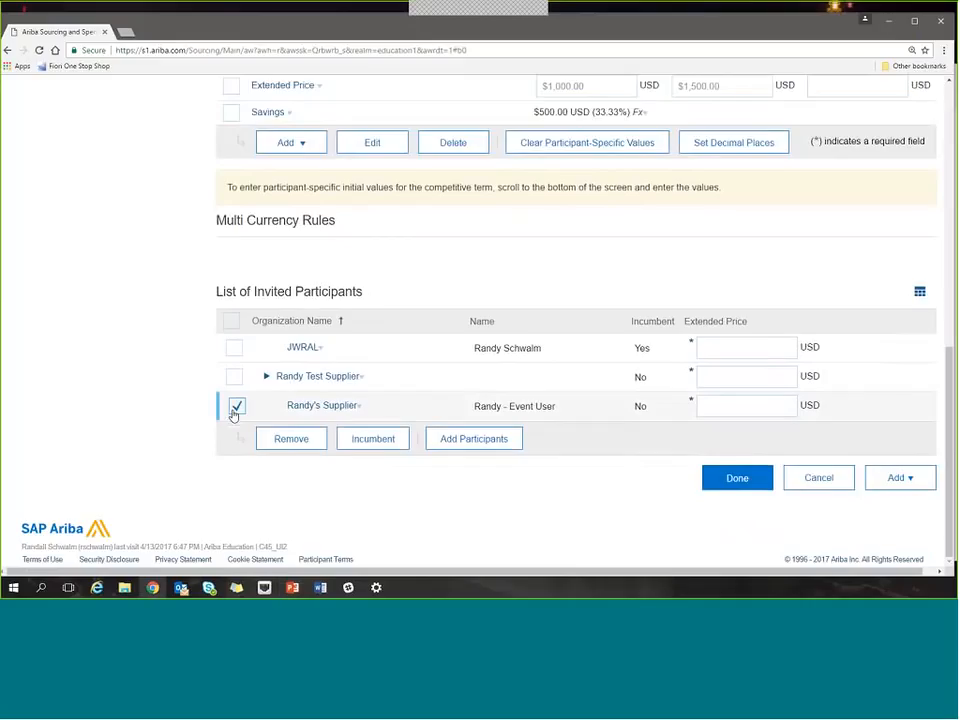
pyautogui.click(291, 447)
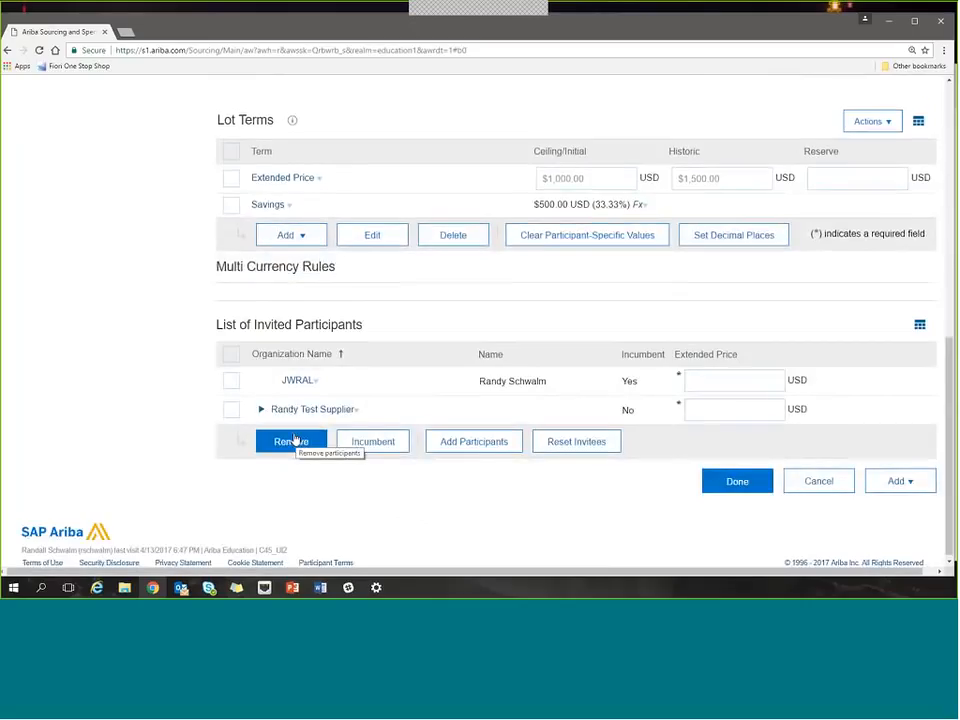
# Set participant-specific extended prices of 1000 USD for JWRAL and 800 USD for the non-incumbent supplier, and save the lot.
pyautogui.scroll(1, 296, 441)
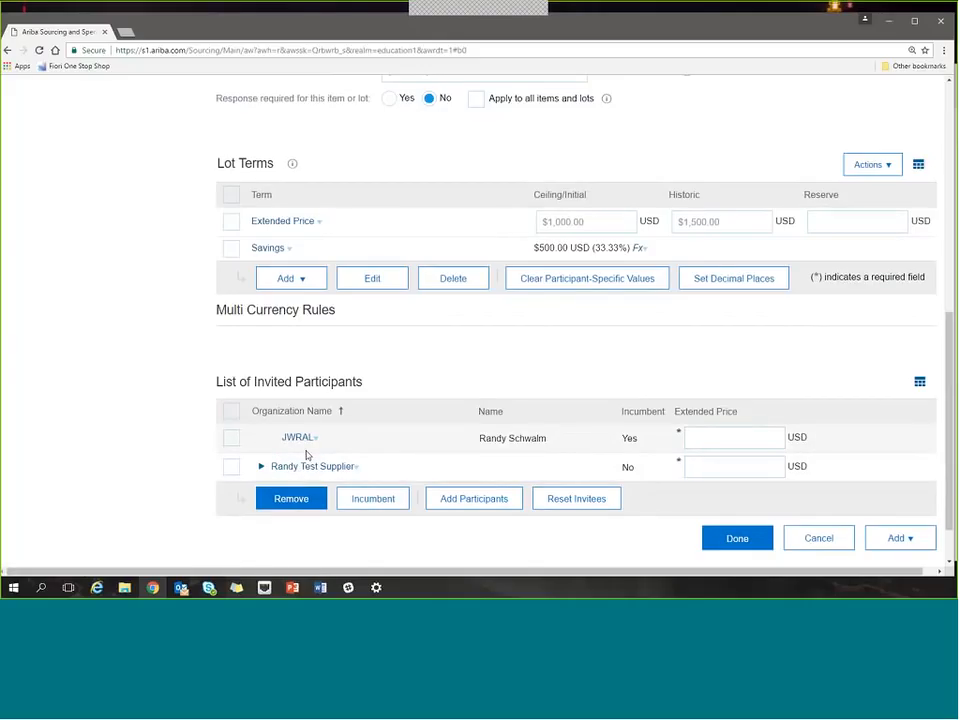
pyautogui.click(729, 443)
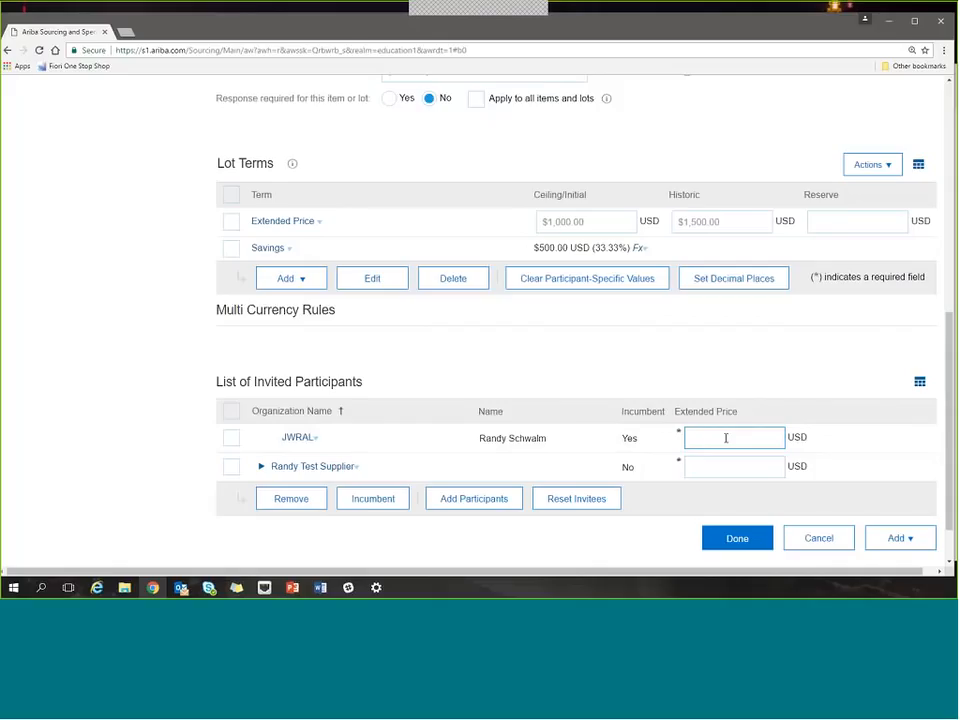
pyautogui.write('1000')
pyautogui.click(733, 466)
pyautogui.write('80')
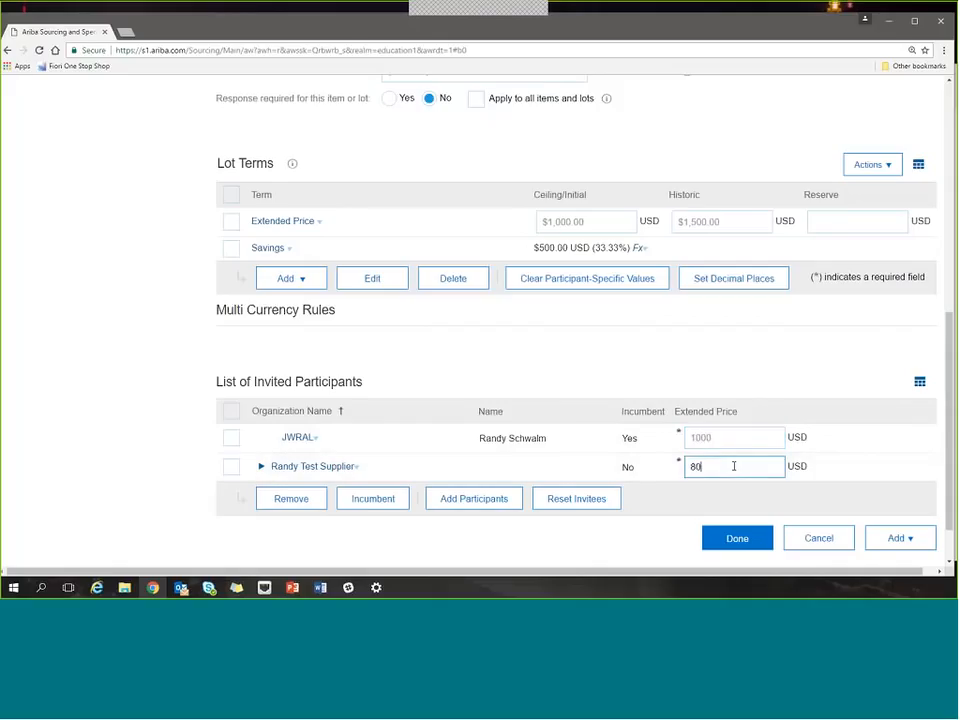
pyautogui.write('0')
pyautogui.click(892, 466)
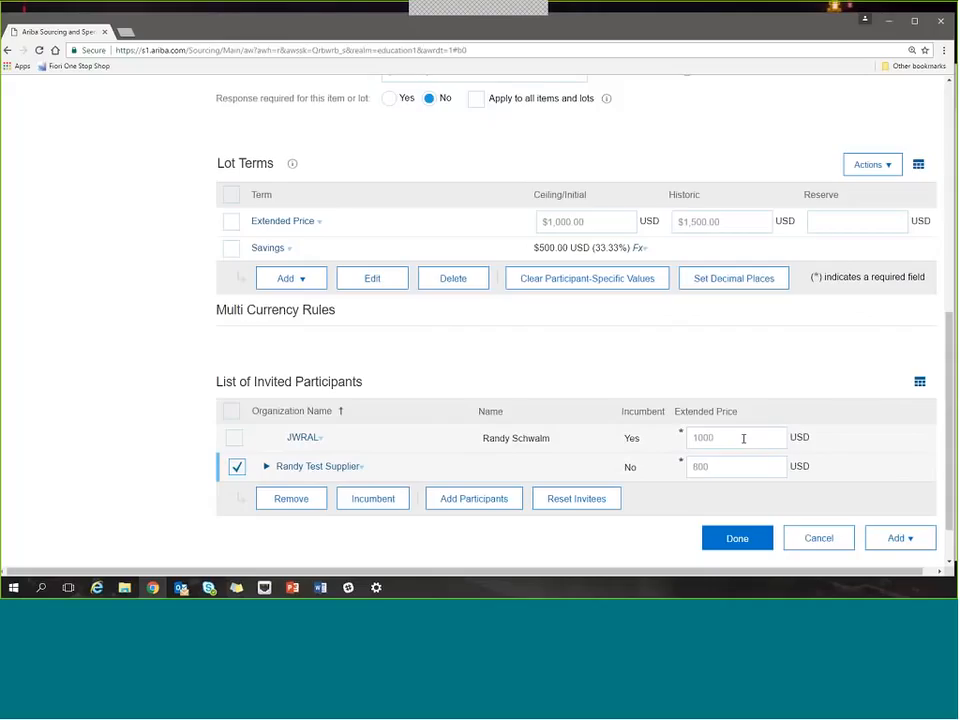
pyautogui.click(760, 542)
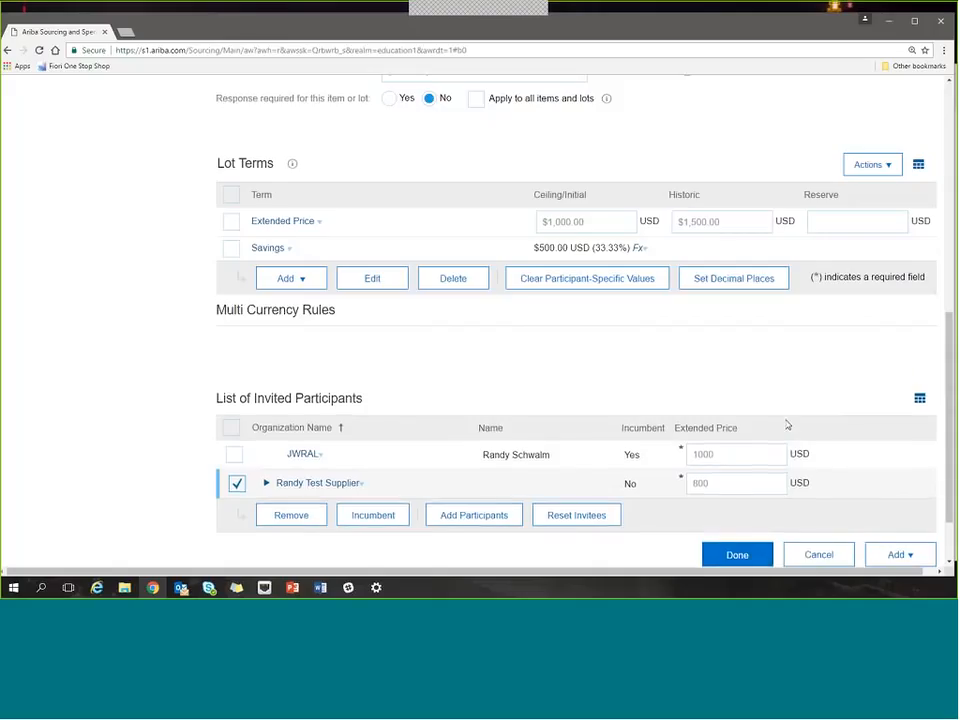
pyautogui.scroll(-3, 714, 488)
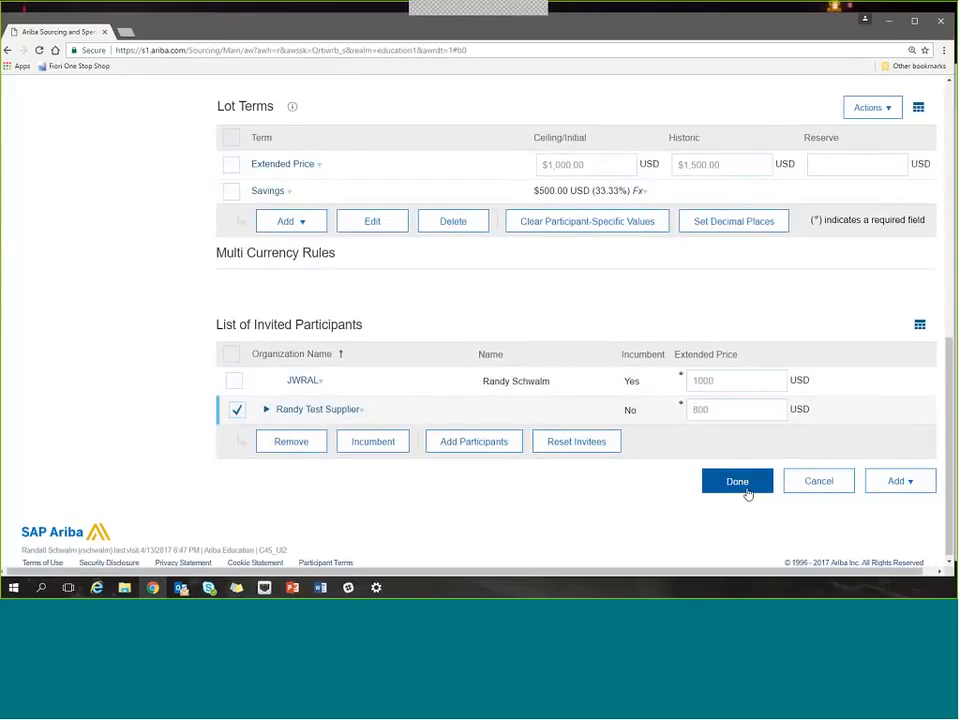
pyautogui.click(737, 482)
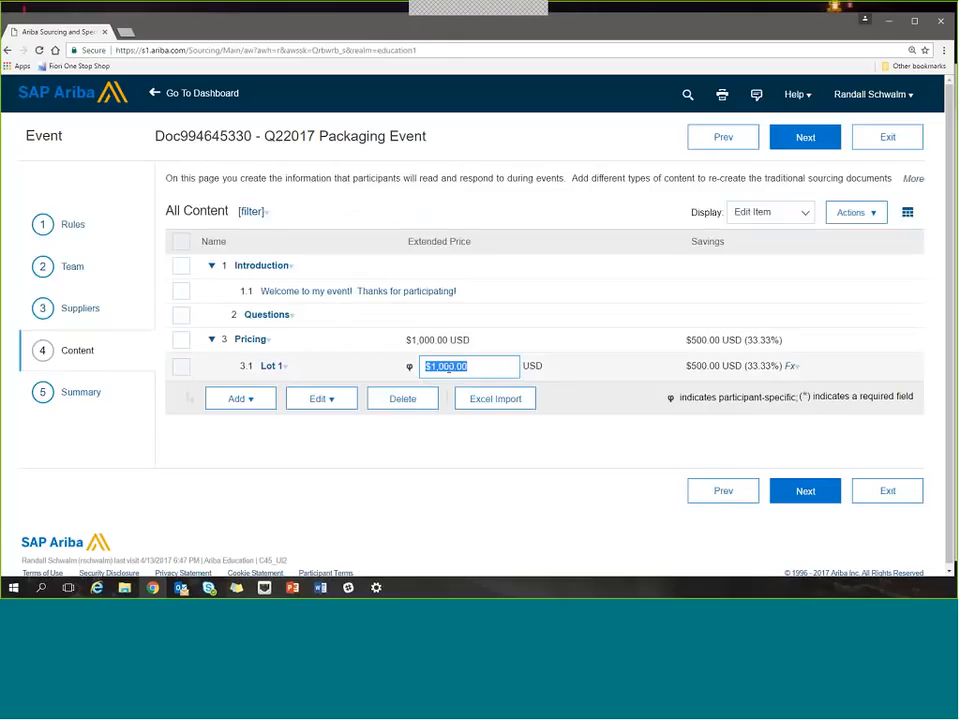
# Start a new line item inside the Pricing section and name it "Item 1".
pyautogui.click(479, 373)
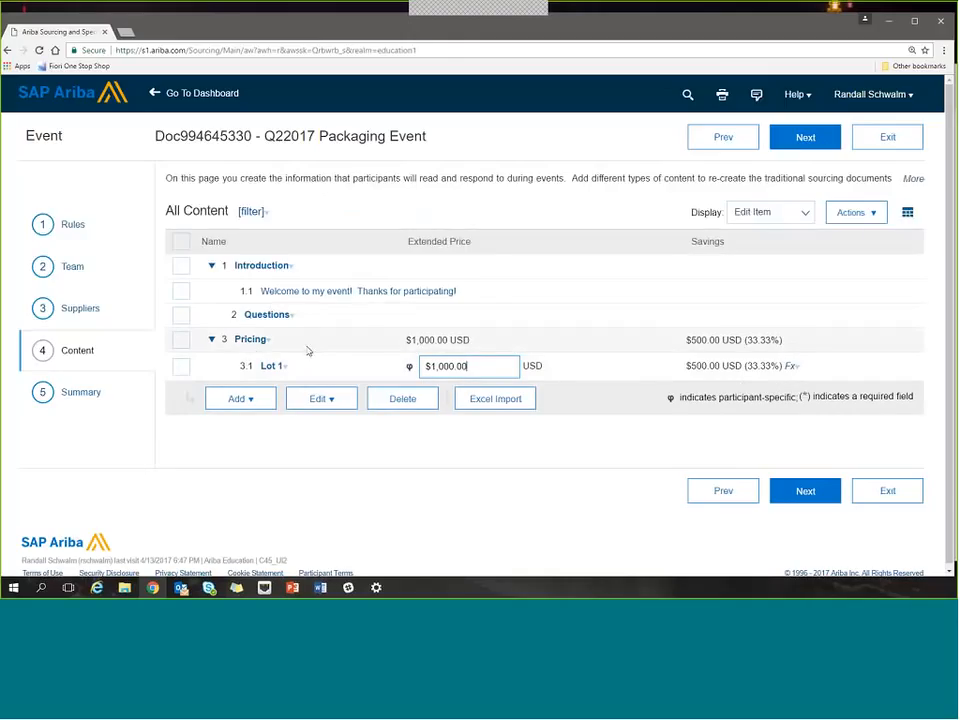
pyautogui.click(251, 340)
pyautogui.click(279, 416)
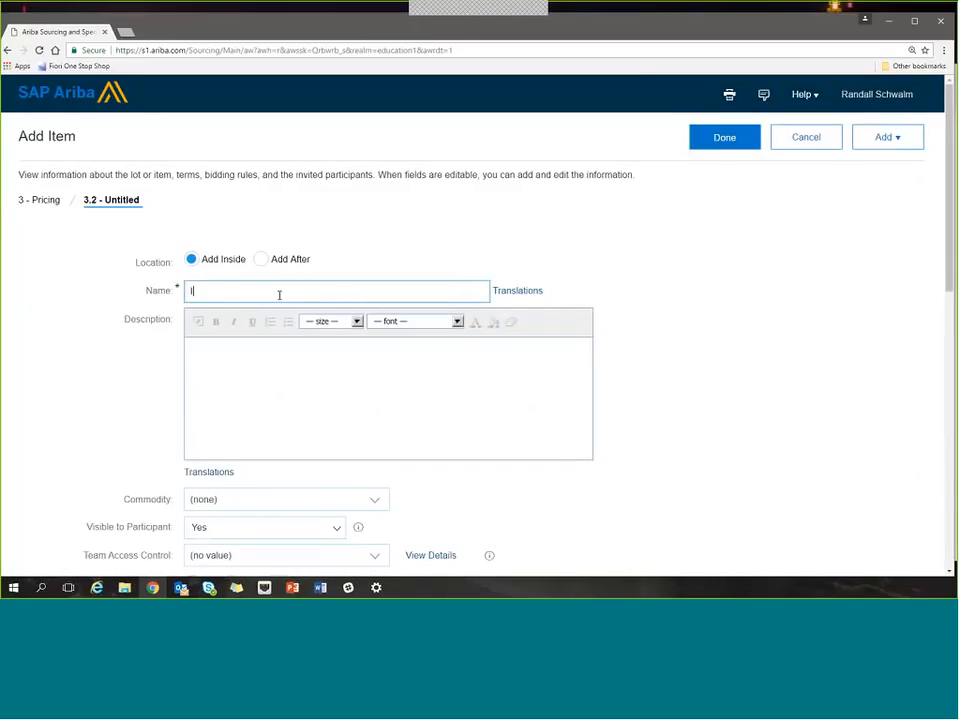
pyautogui.write('Item 1')
pyautogui.click(631, 385)
# Set Item 1's price to 1000 USD ceiling/initial and 1500 USD historic, with a quantity of 10 each.
pyautogui.scroll(-1, 630, 386)
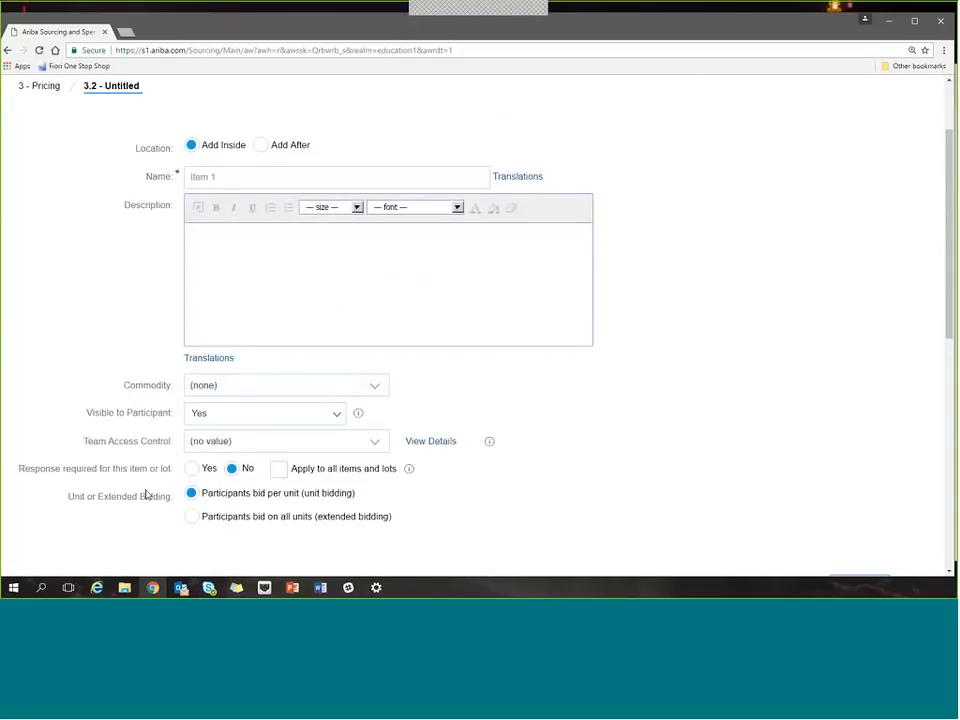
pyautogui.scroll(-1, 144, 484)
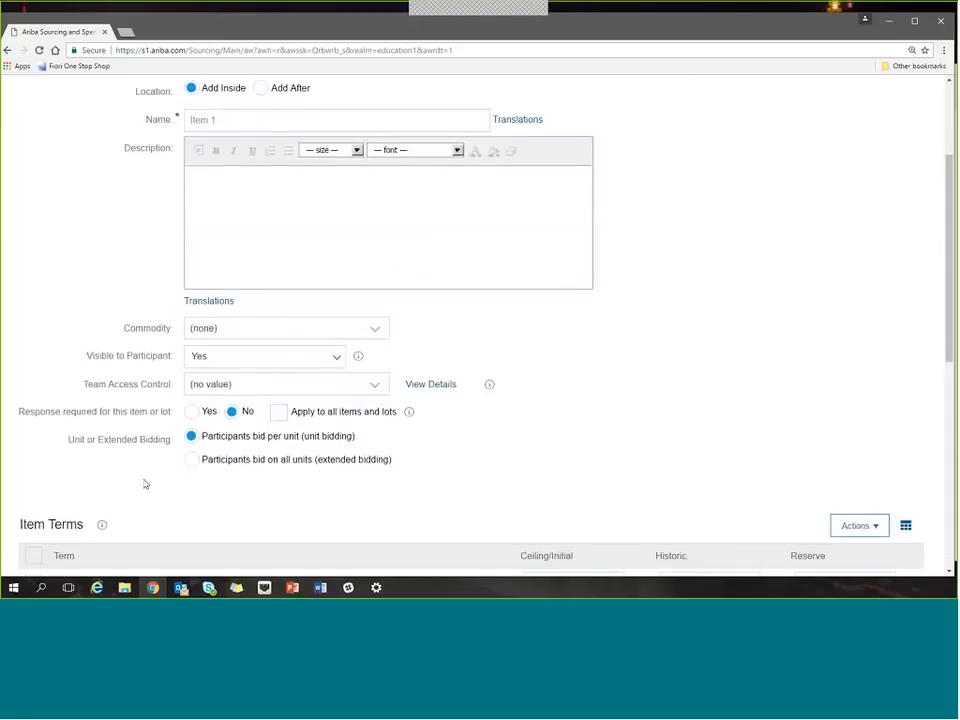
pyautogui.scroll(-1, 144, 484)
pyautogui.scroll(-2, 144, 484)
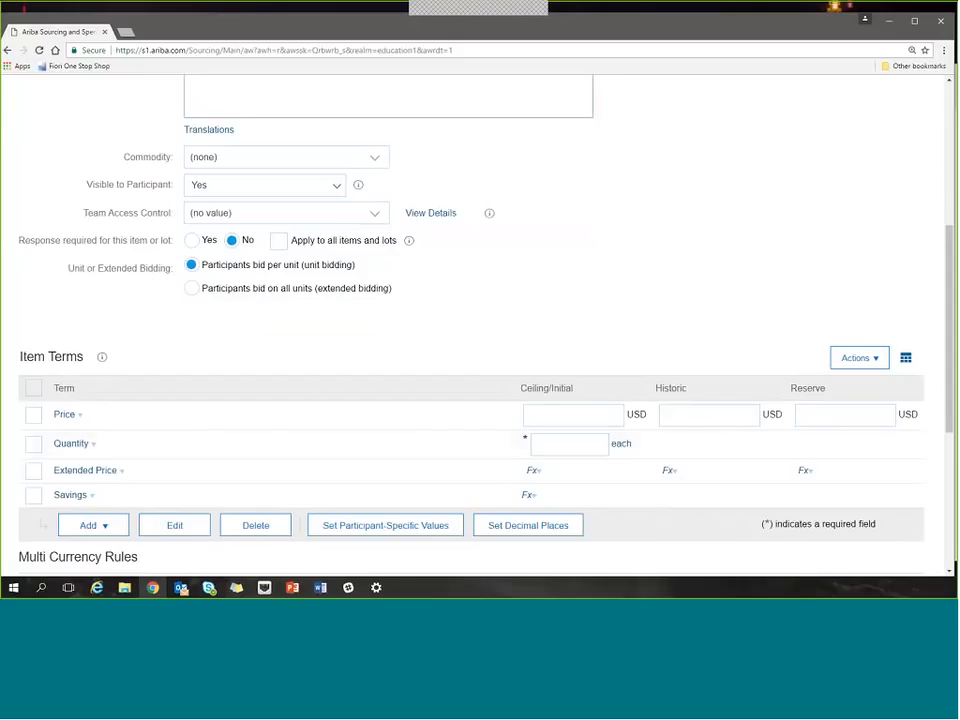
pyautogui.click(591, 414)
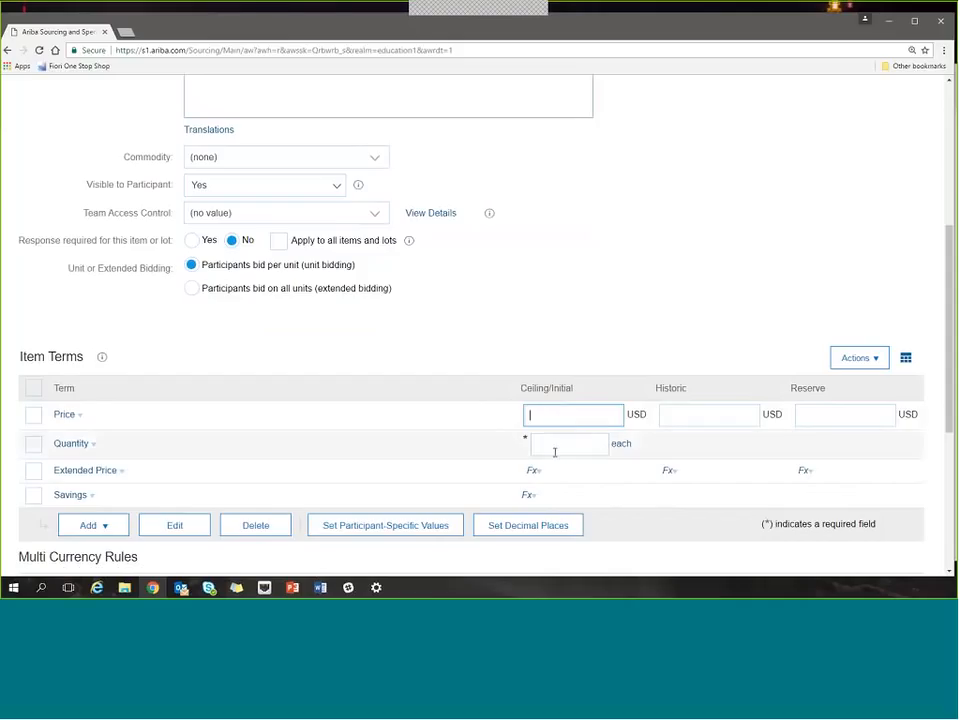
pyautogui.click(554, 451)
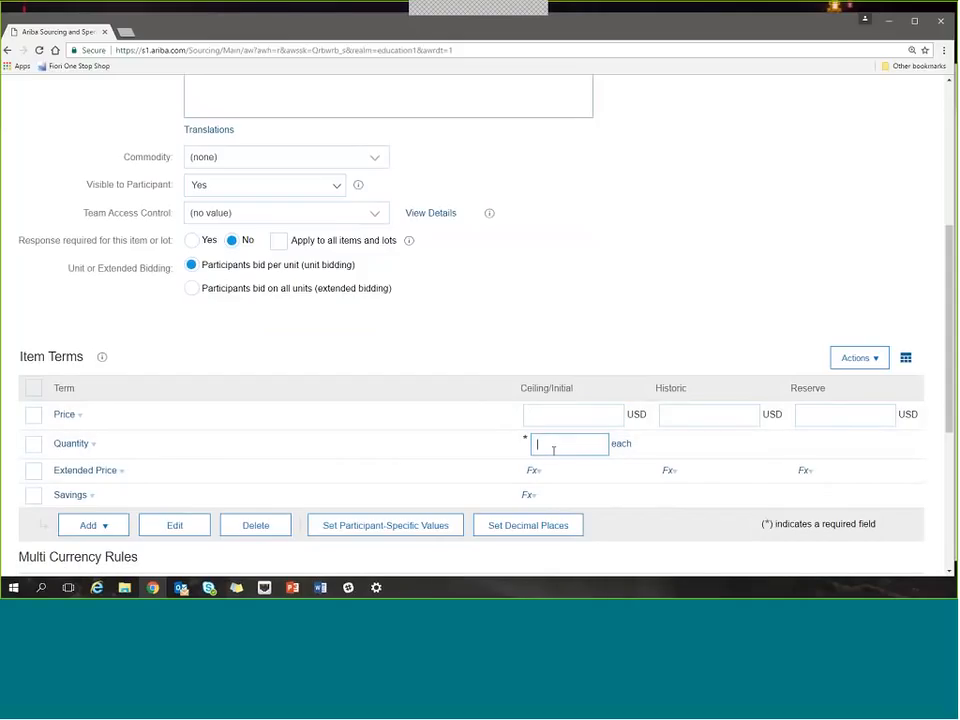
pyautogui.click(554, 418)
pyautogui.write('1000')
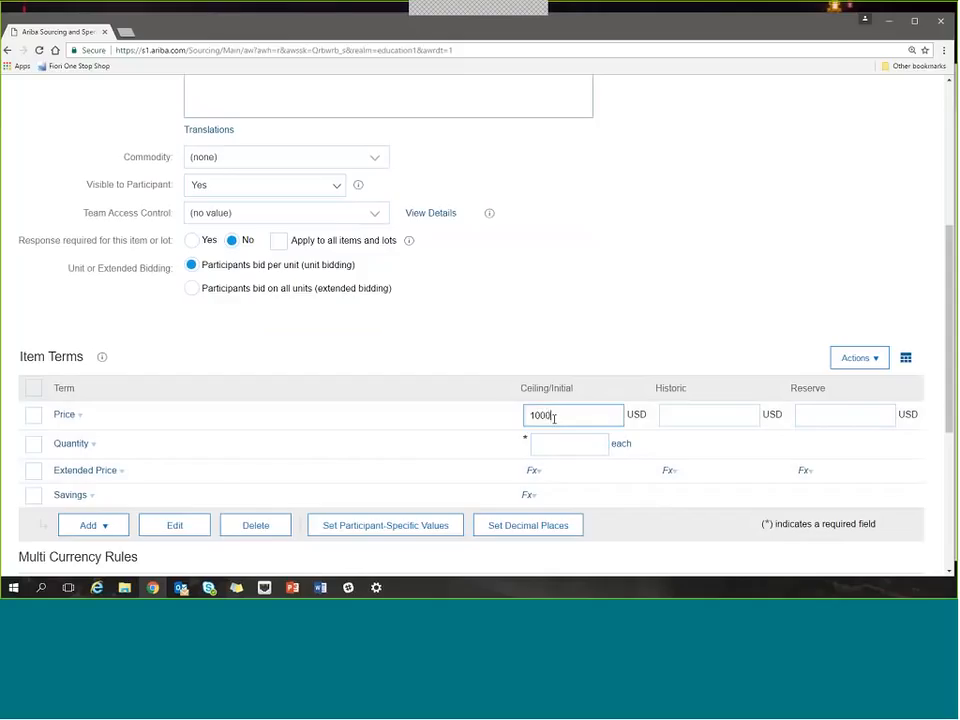
pyautogui.press('Tab')
pyautogui.write('1')
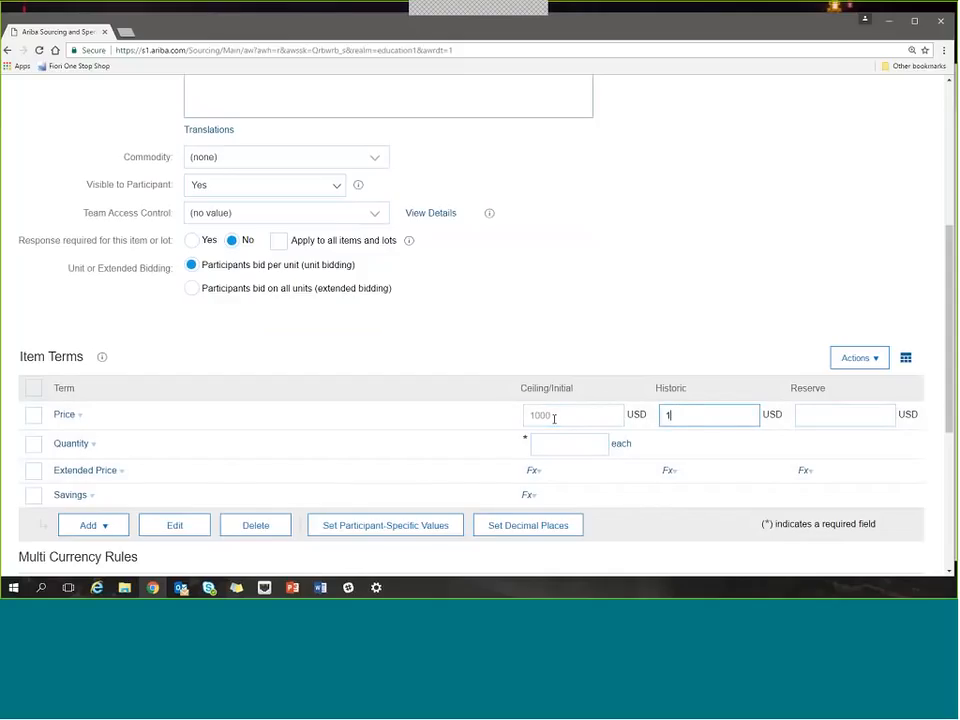
pyautogui.write('500')
pyautogui.press('Tab')
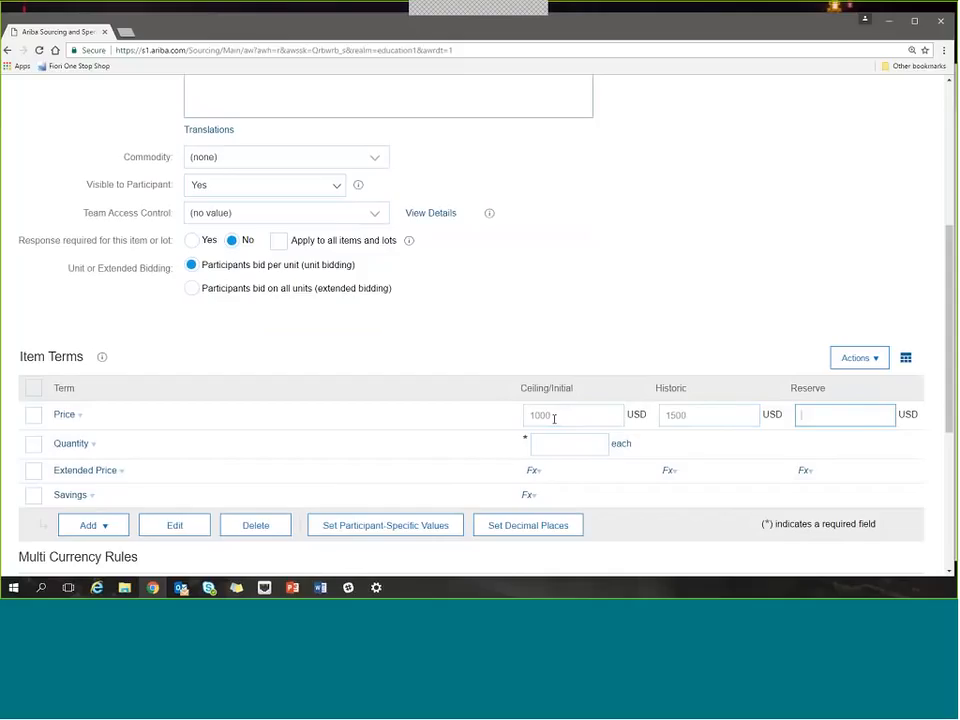
pyautogui.click(557, 452)
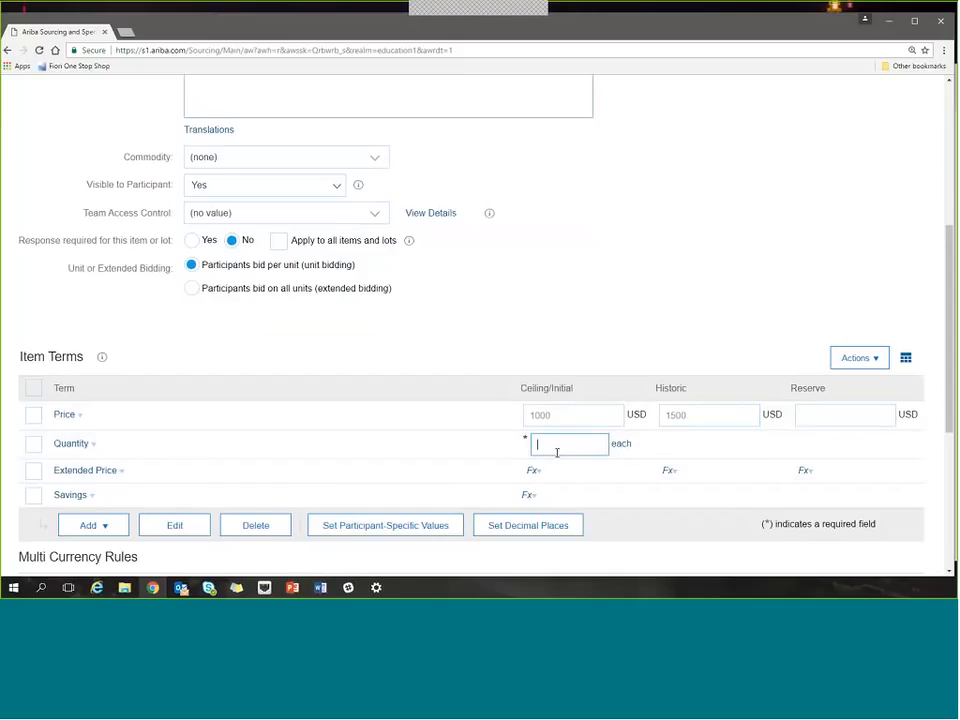
pyautogui.write('10')
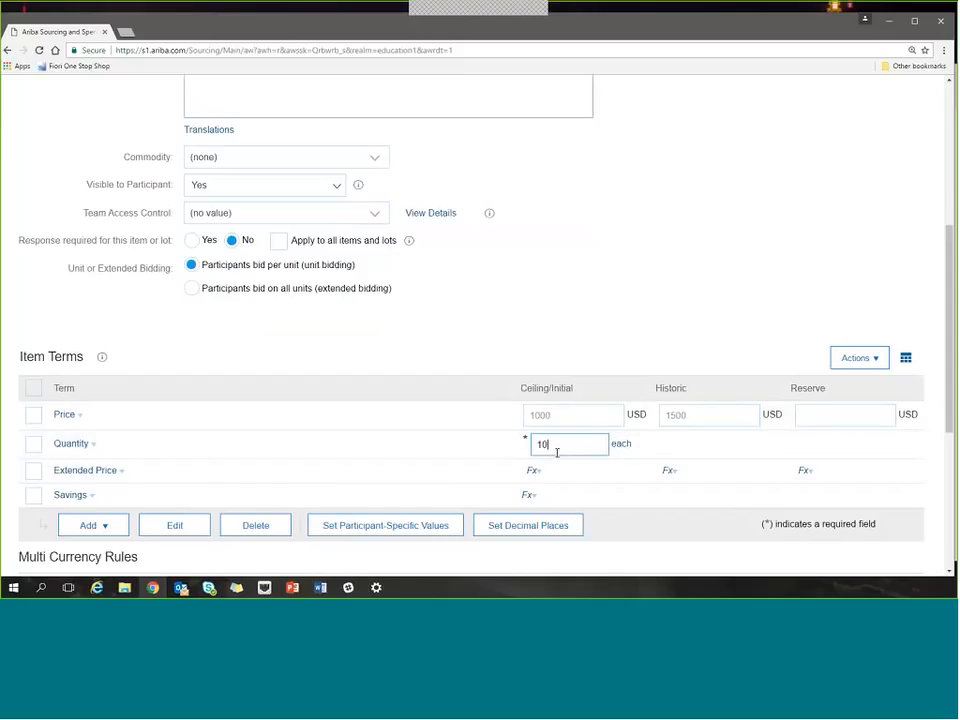
# Recalculate Item 1's term values and switch its bidding to participants bidding on all units (extended bidding).
pyautogui.click(849, 362)
pyautogui.click(856, 377)
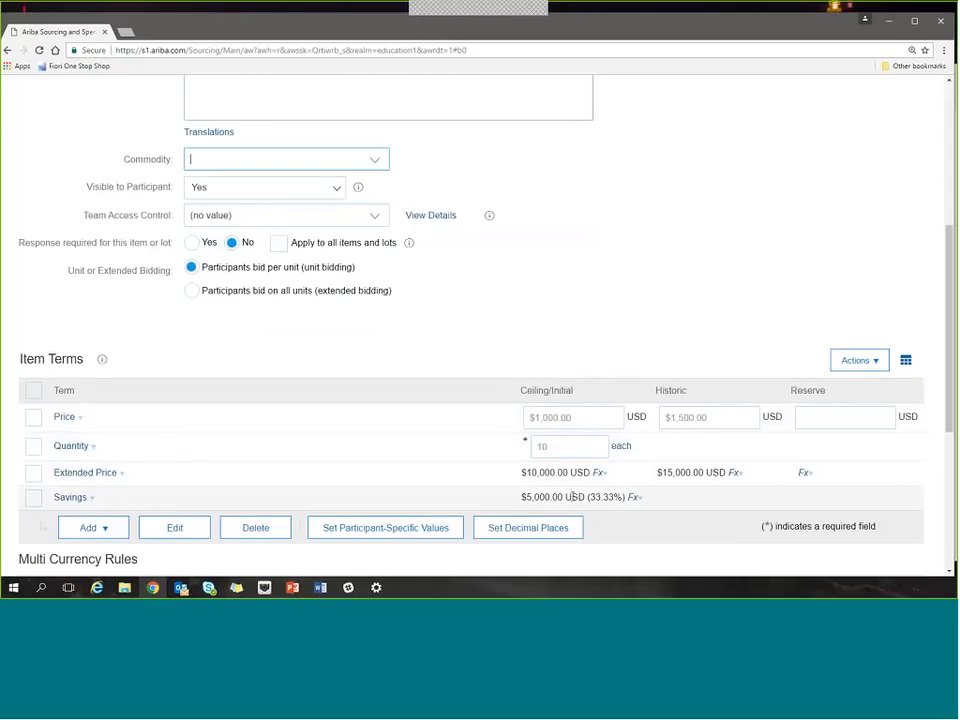
pyautogui.click(191, 291)
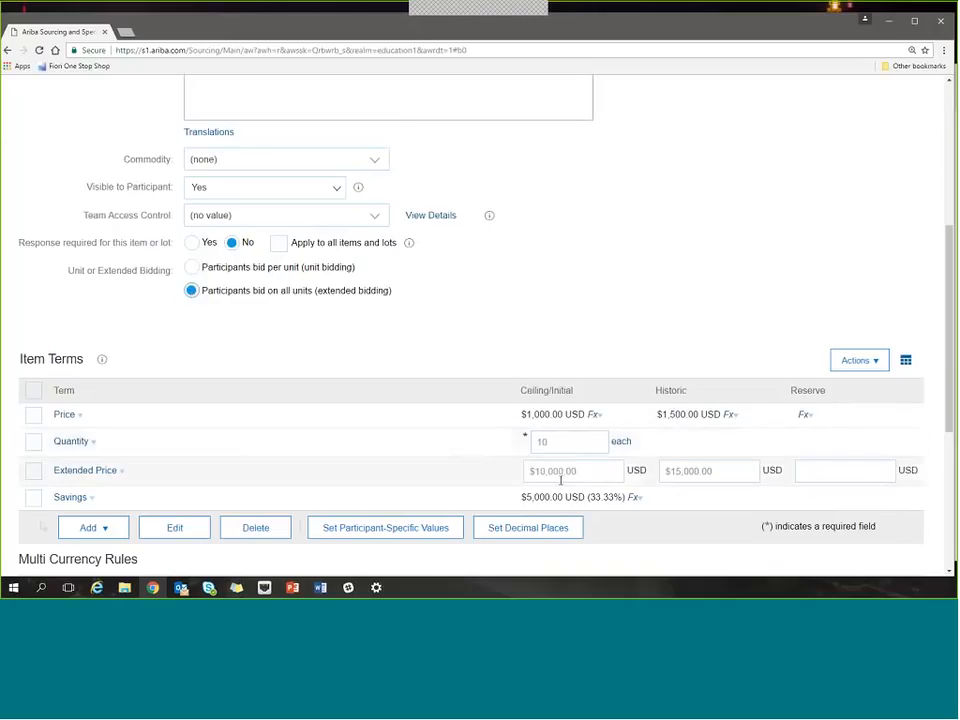
# Examine the available terms, their answer types and multiple-value settings that can be added to Item 1.
pyautogui.click(588, 473)
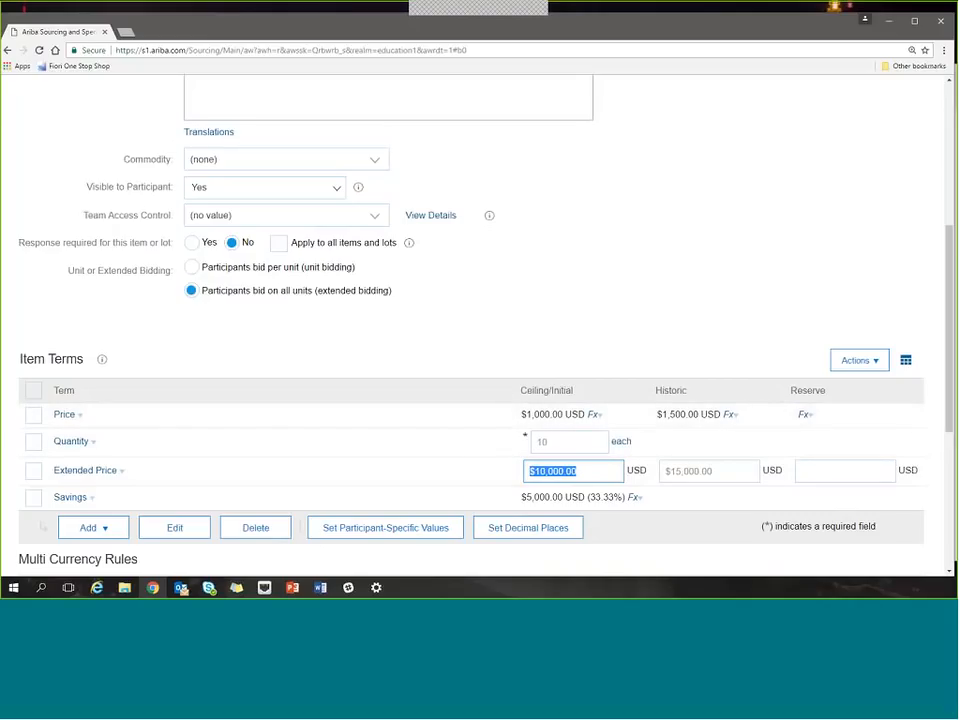
pyautogui.click(237, 366)
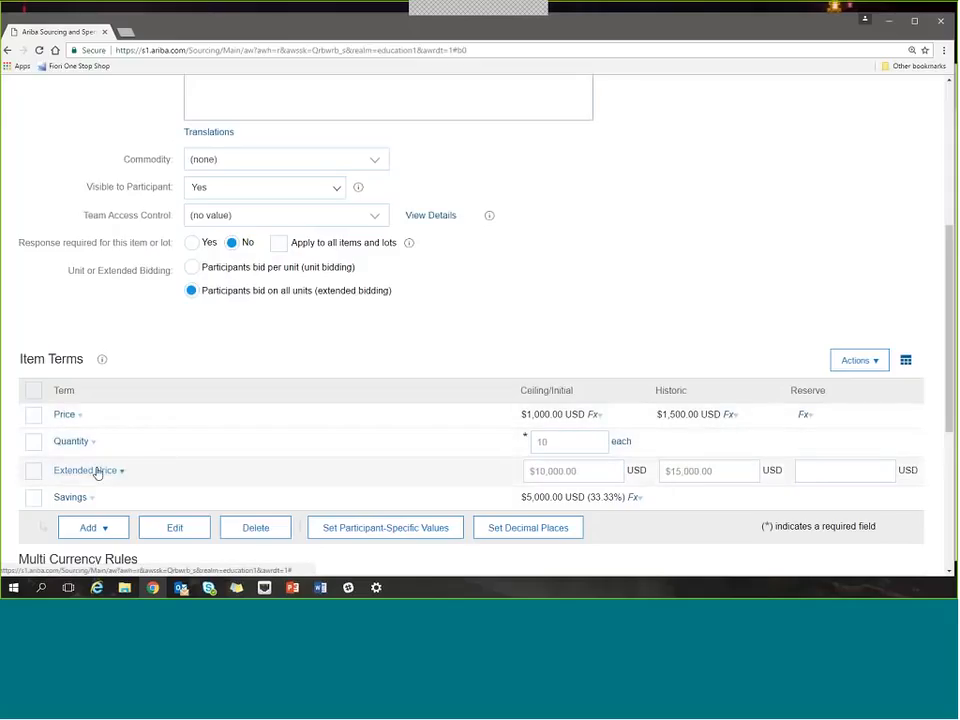
pyautogui.click(100, 528)
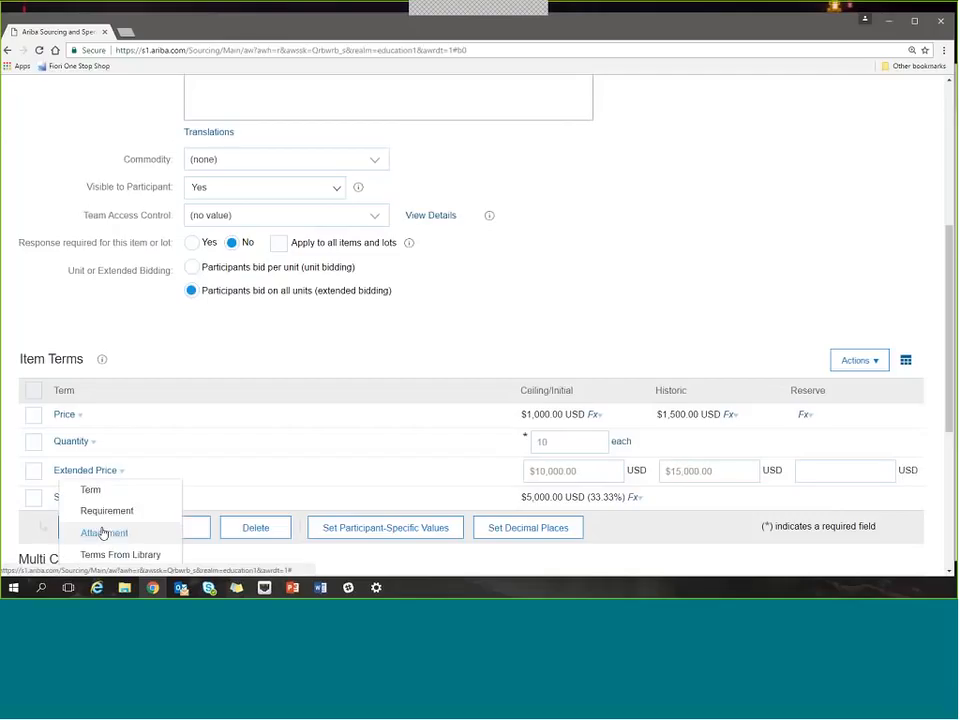
pyautogui.click(101, 492)
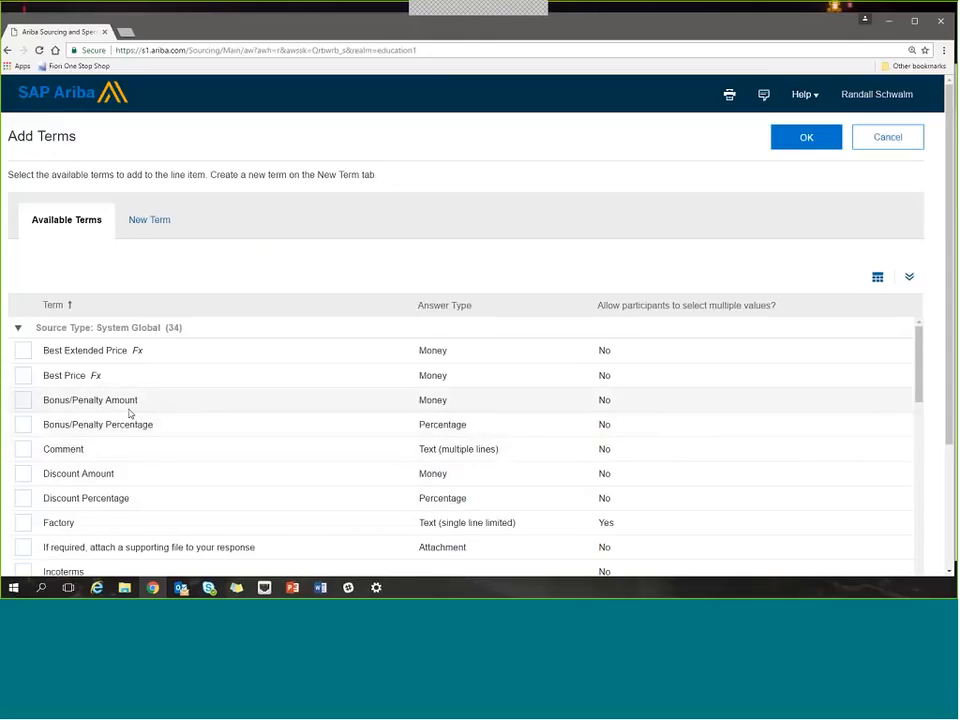
pyautogui.scroll(-1, 129, 413)
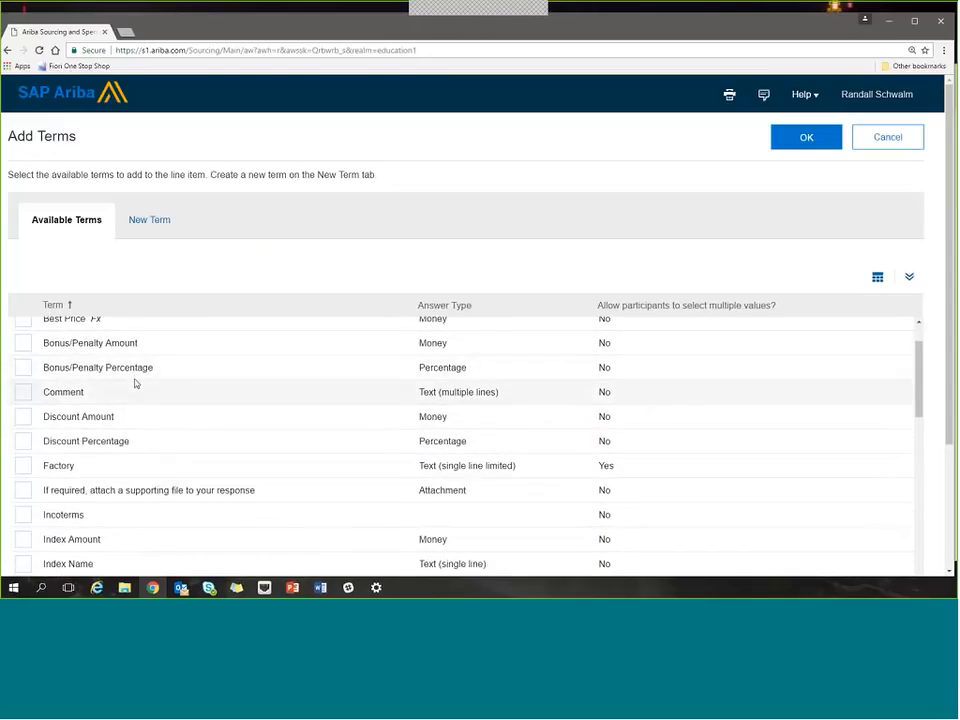
pyautogui.scroll(-2, 133, 418)
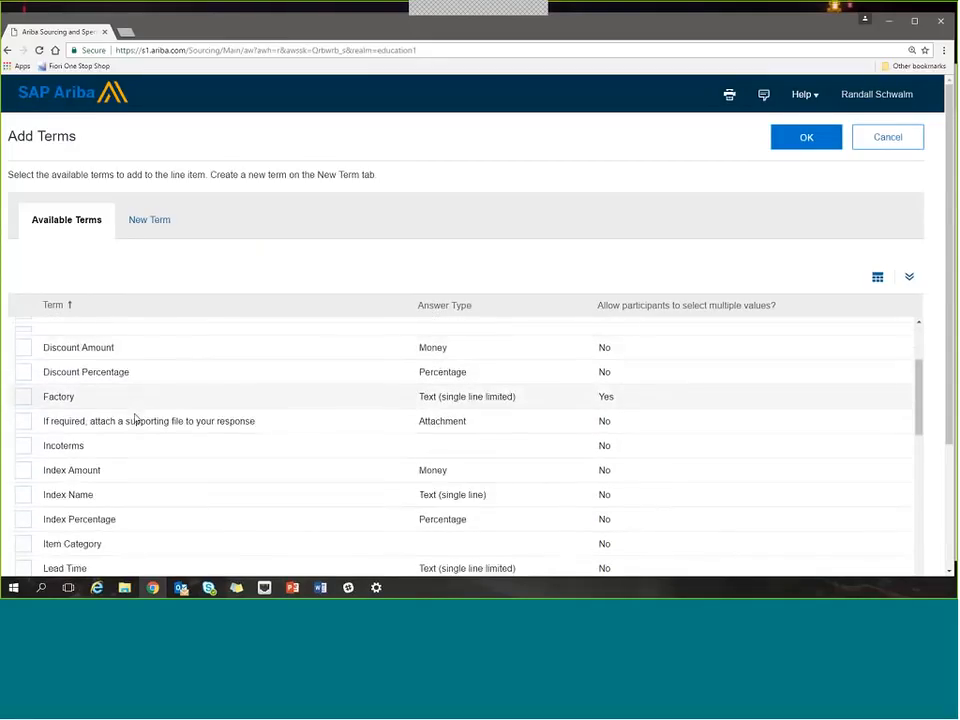
pyautogui.scroll(-1, 135, 418)
pyautogui.scroll(-1, 127, 456)
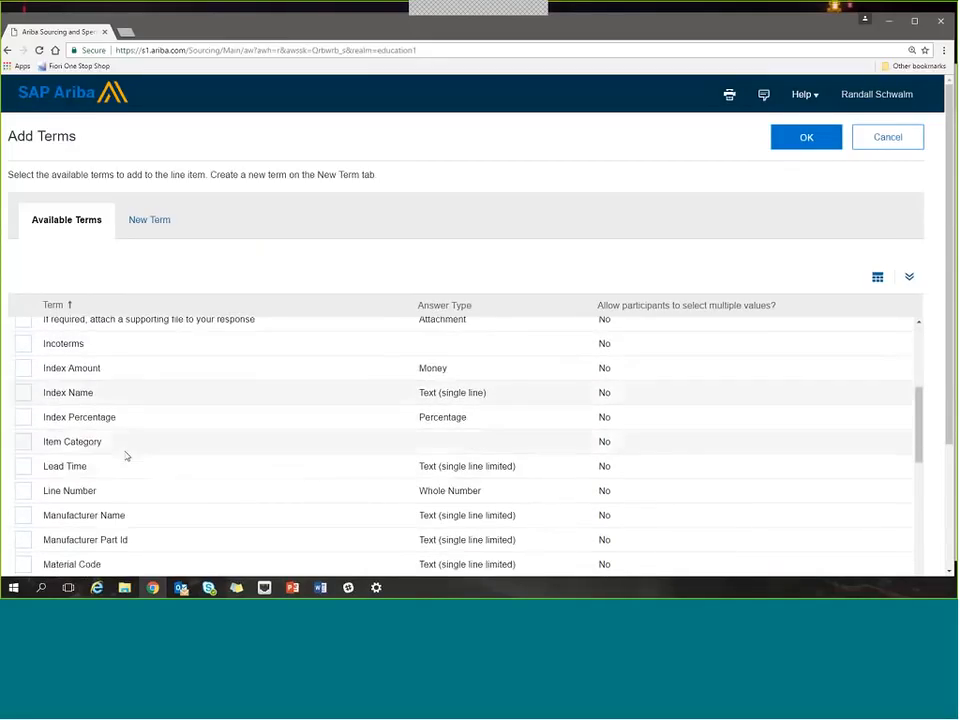
pyautogui.scroll(-2, 127, 467)
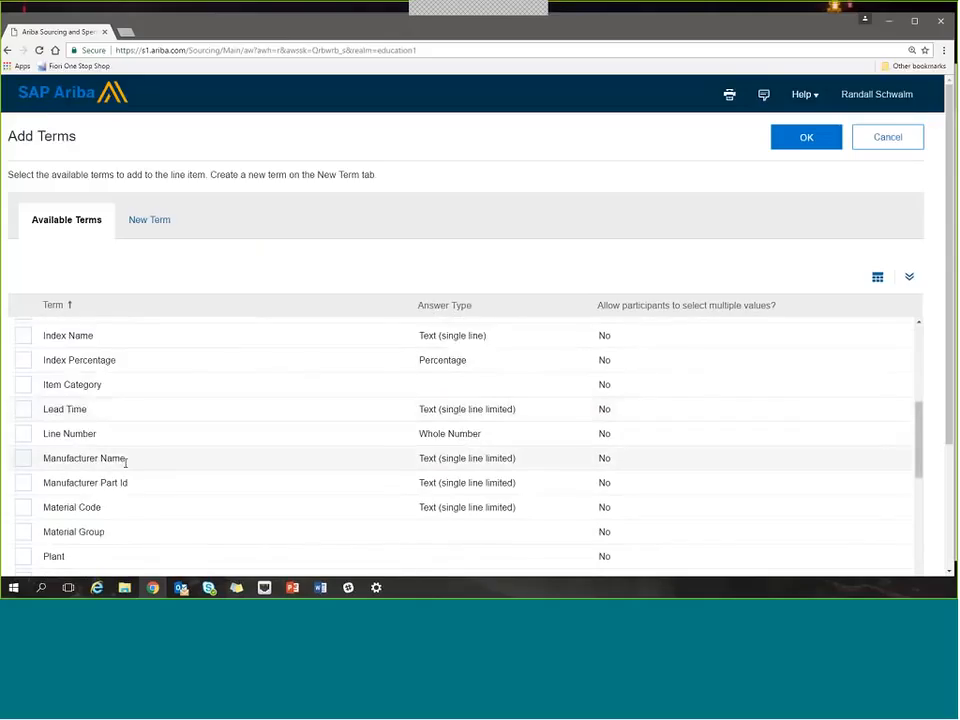
pyautogui.scroll(-1, 127, 467)
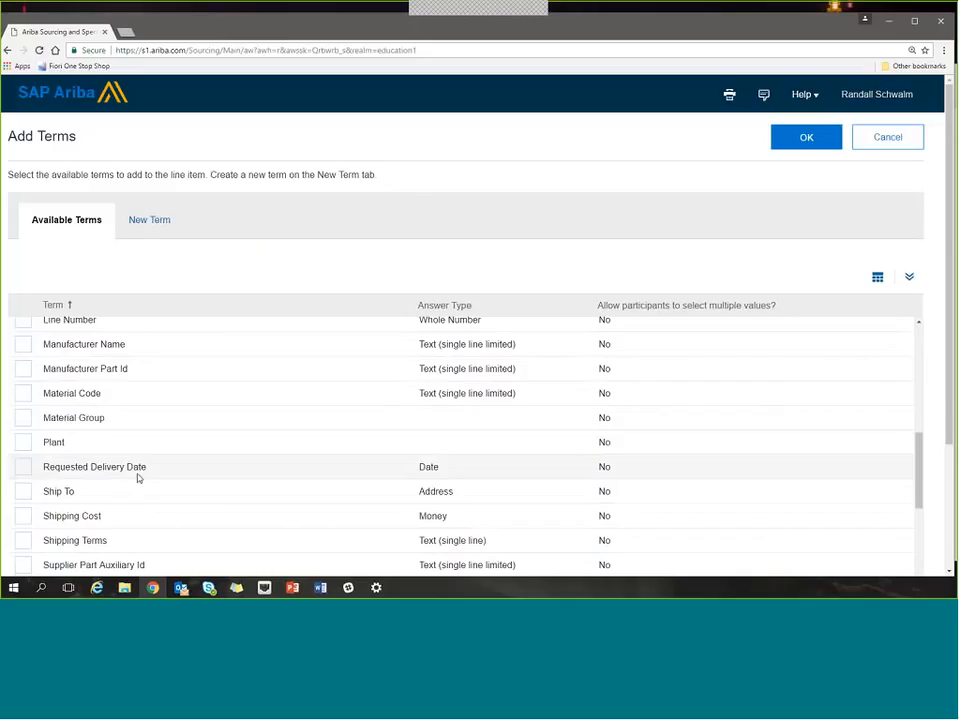
pyautogui.scroll(-1, 138, 478)
pyautogui.scroll(-5, 138, 478)
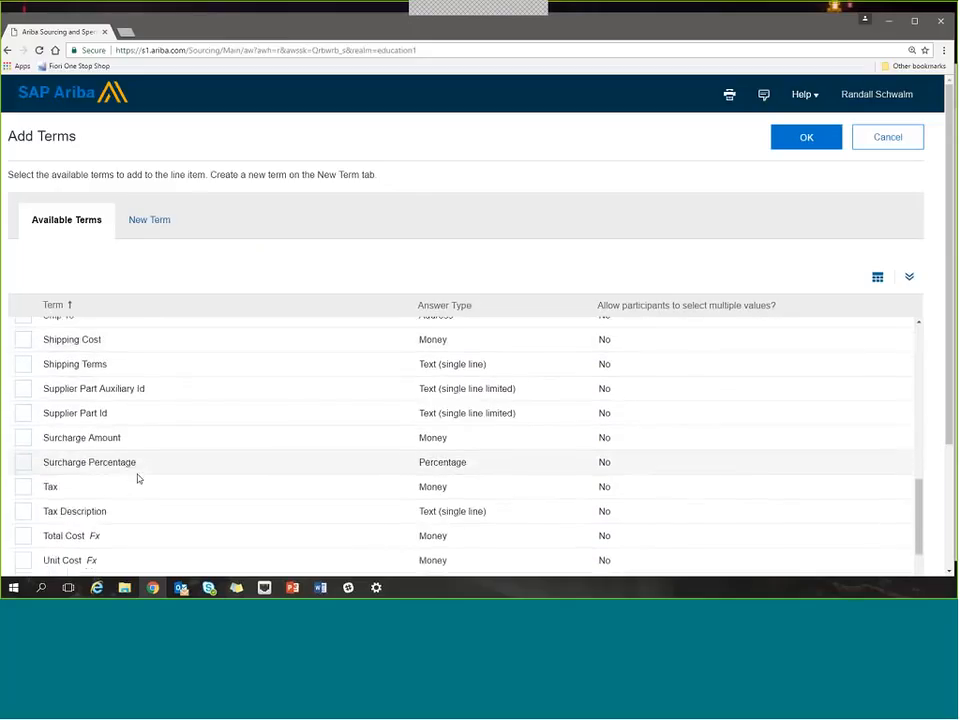
# Examine the settings offered for creating a new item term, and return to Item 1 without adding a term.
pyautogui.click(148, 222)
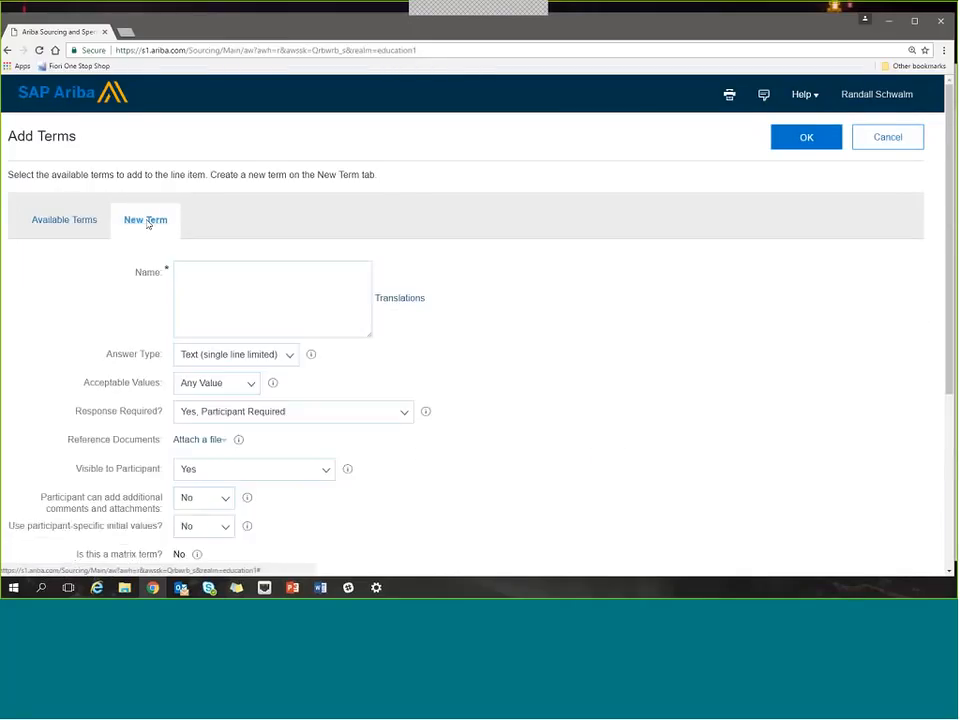
pyautogui.click(185, 278)
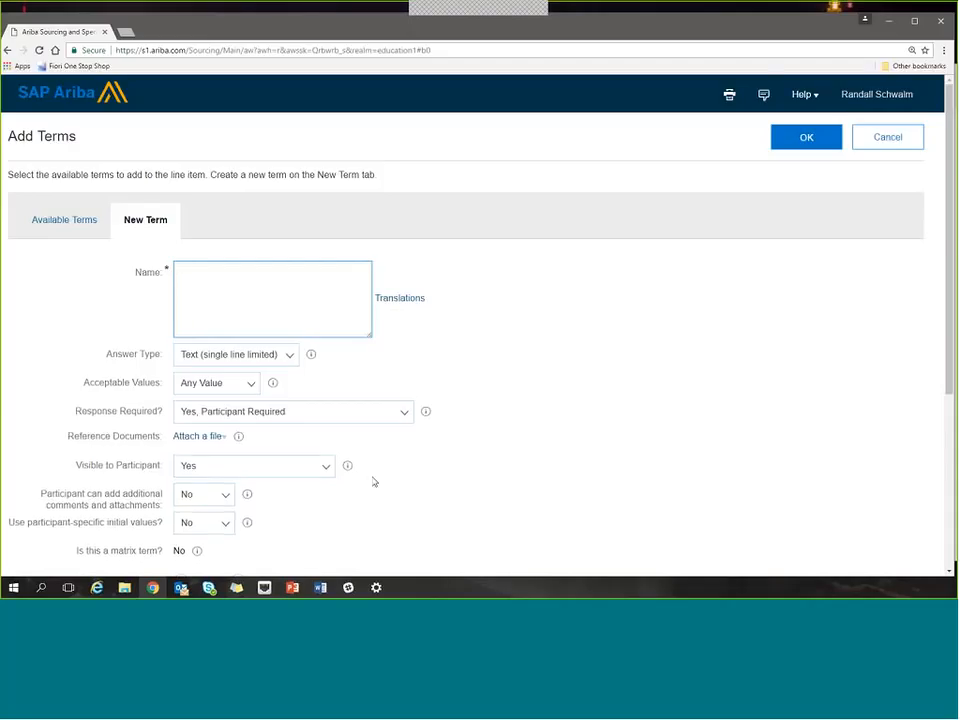
pyautogui.scroll(-2, 372, 481)
pyautogui.scroll(-2, 373, 482)
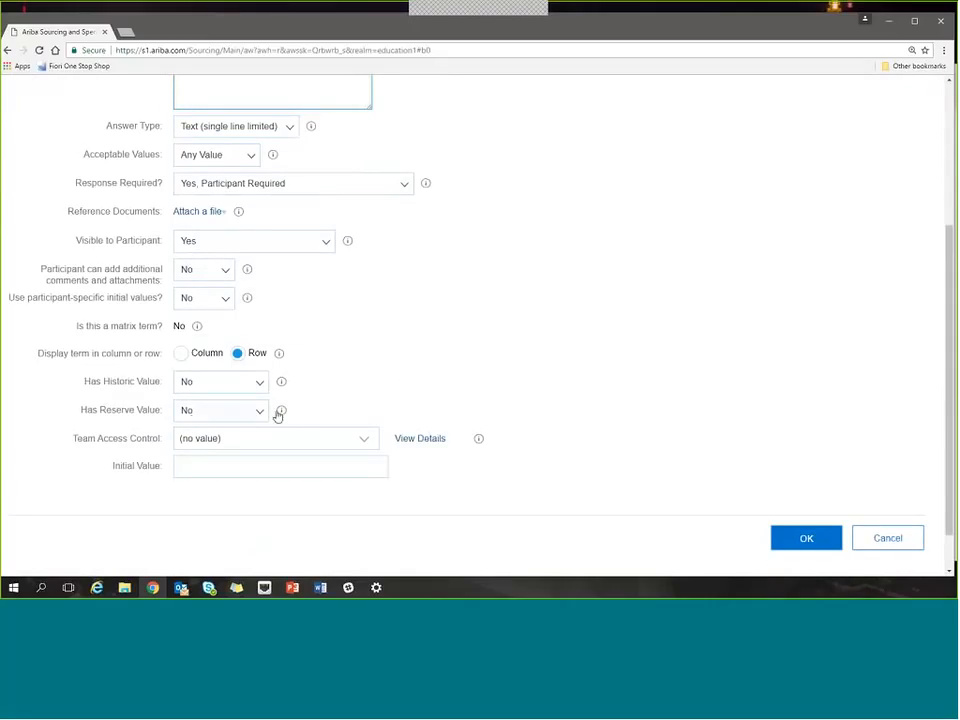
pyautogui.scroll(2, 505, 403)
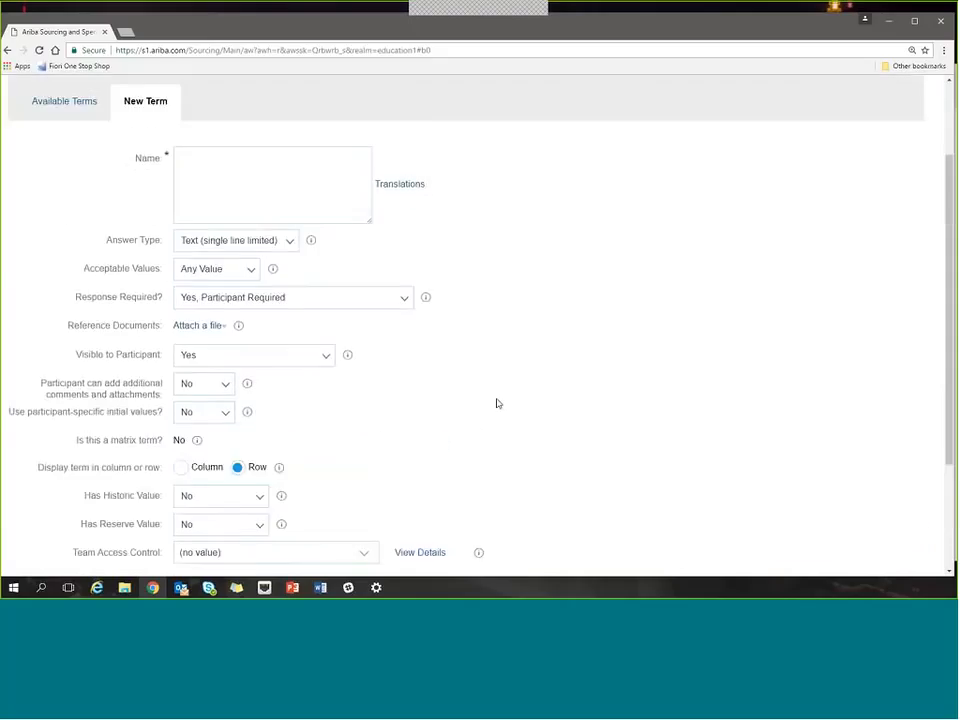
pyautogui.scroll(2, 498, 403)
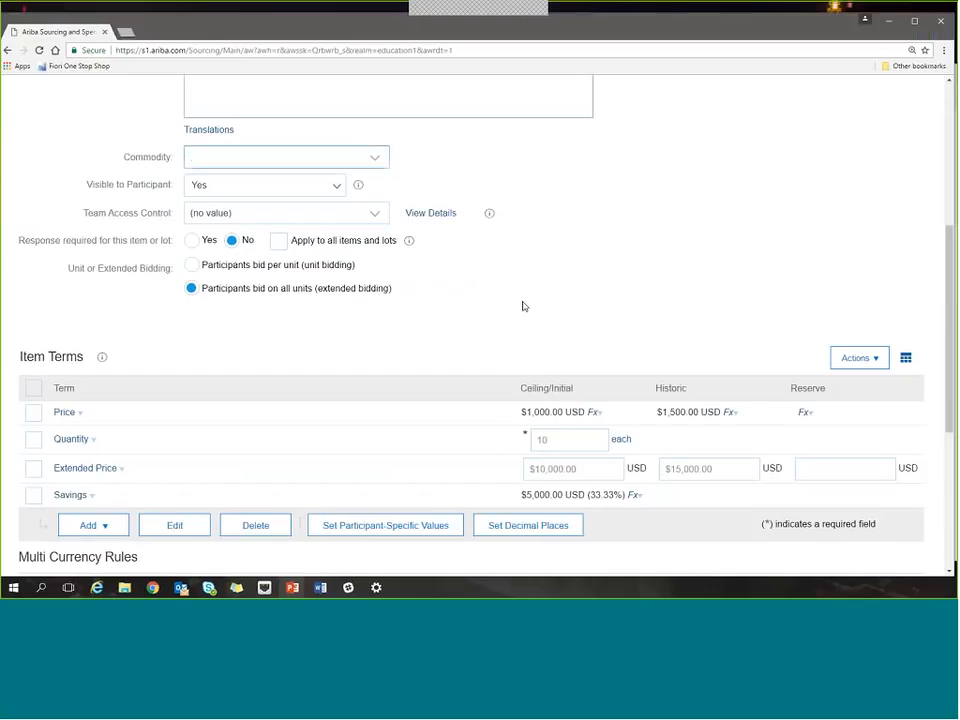
# Finish Item 1 and save it to the event content.
pyautogui.scroll(2, 527, 309)
pyautogui.scroll(2, 527, 309)
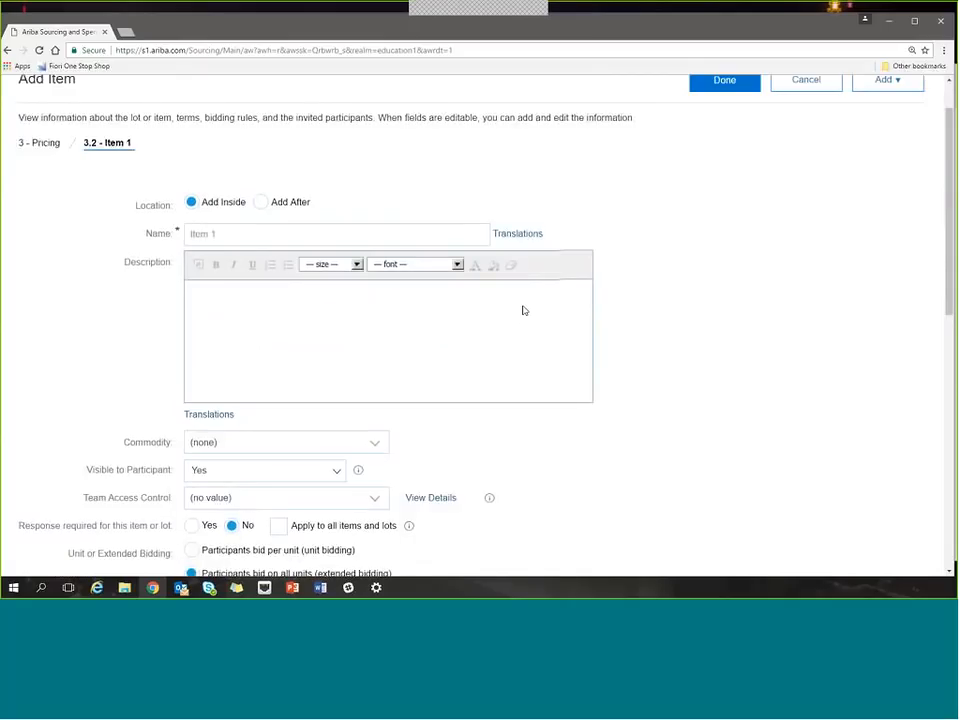
pyautogui.scroll(1, 682, 163)
pyautogui.click(713, 146)
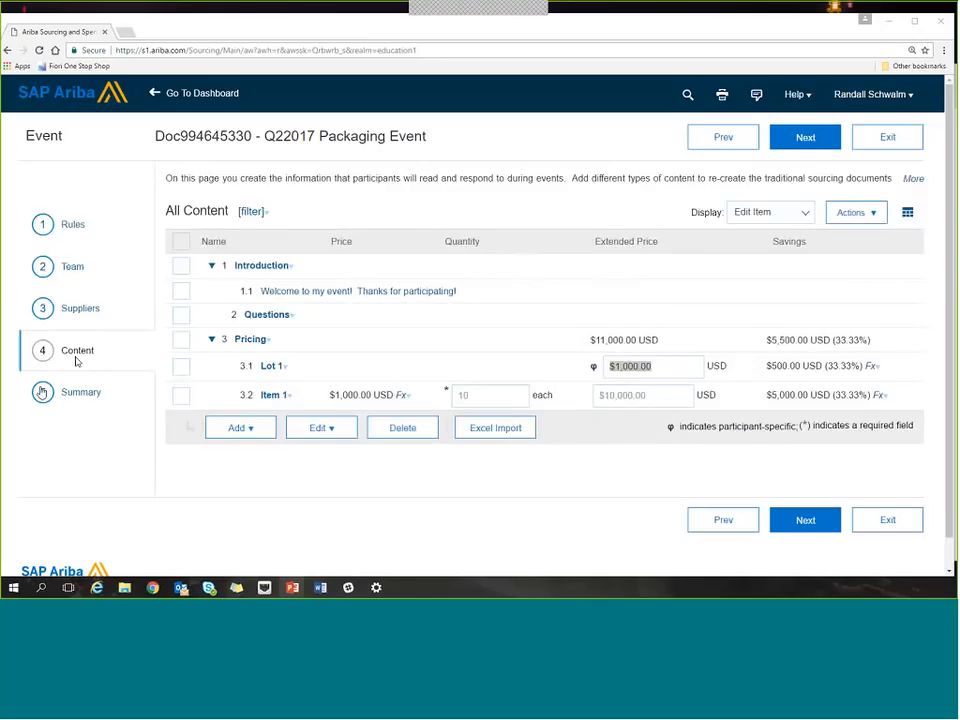
# Check the event summary for errors and set the currency rule so participants cannot select a bidding currency.
pyautogui.click(80, 400)
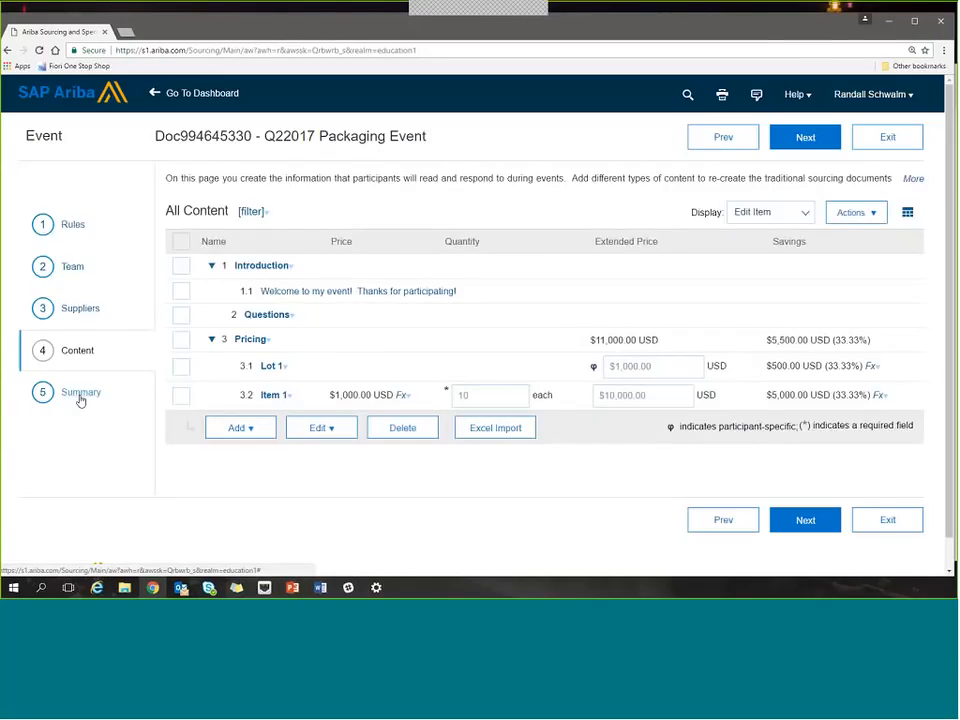
pyautogui.click(78, 394)
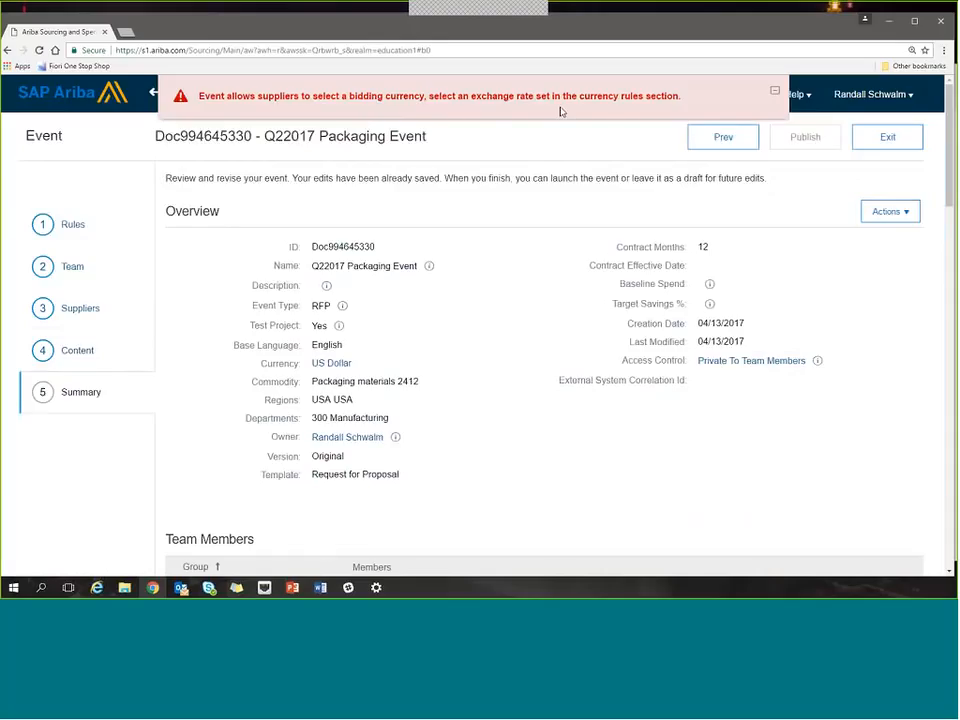
pyautogui.click(73, 226)
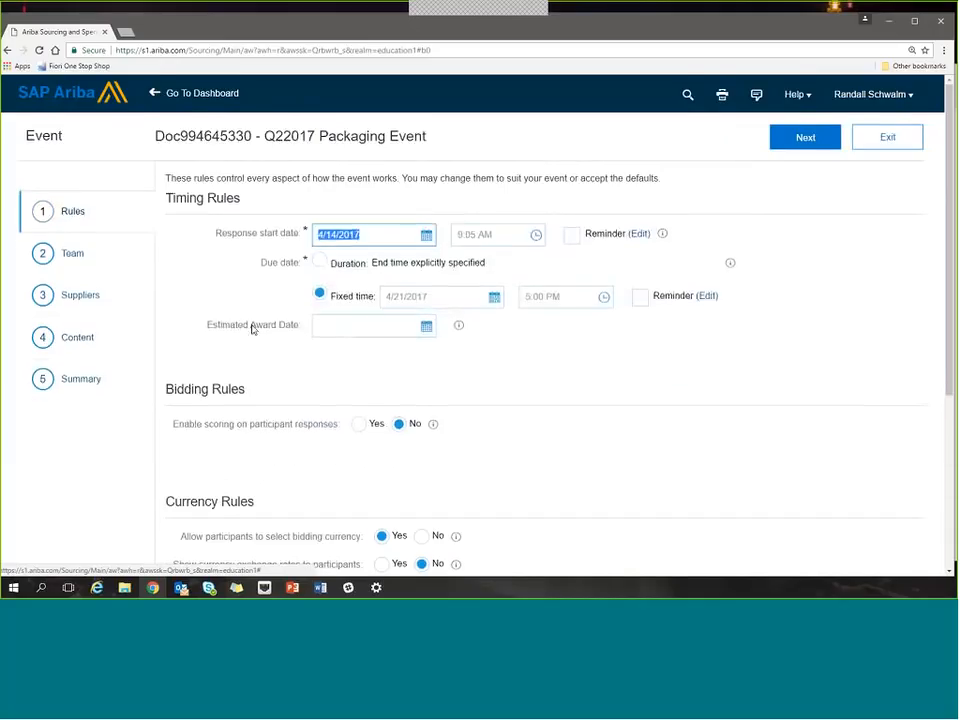
pyautogui.scroll(-2, 240, 360)
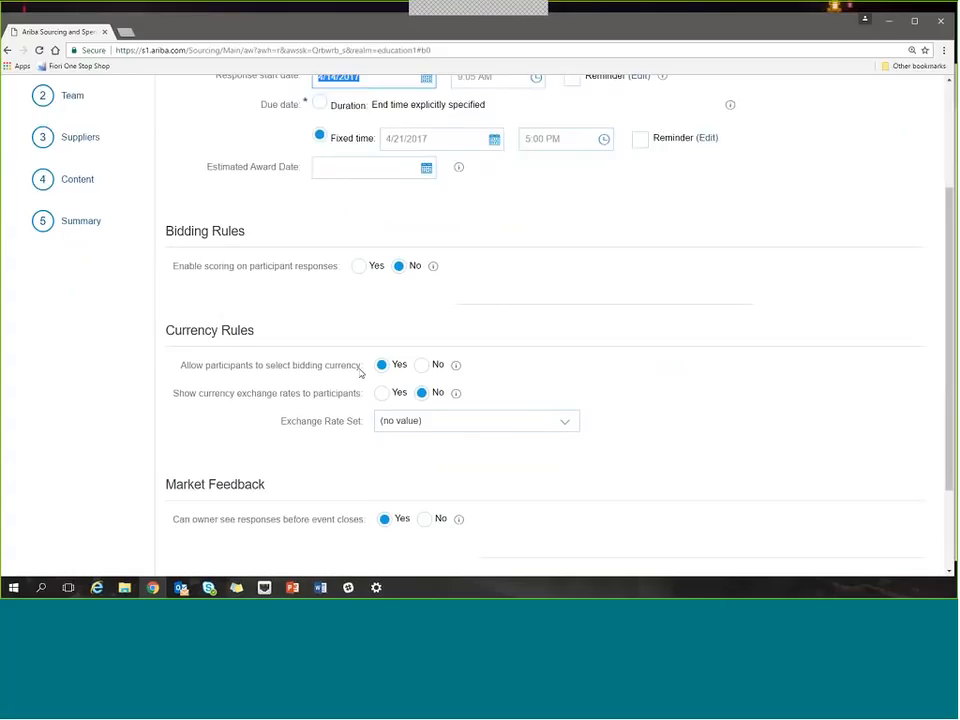
pyautogui.click(421, 367)
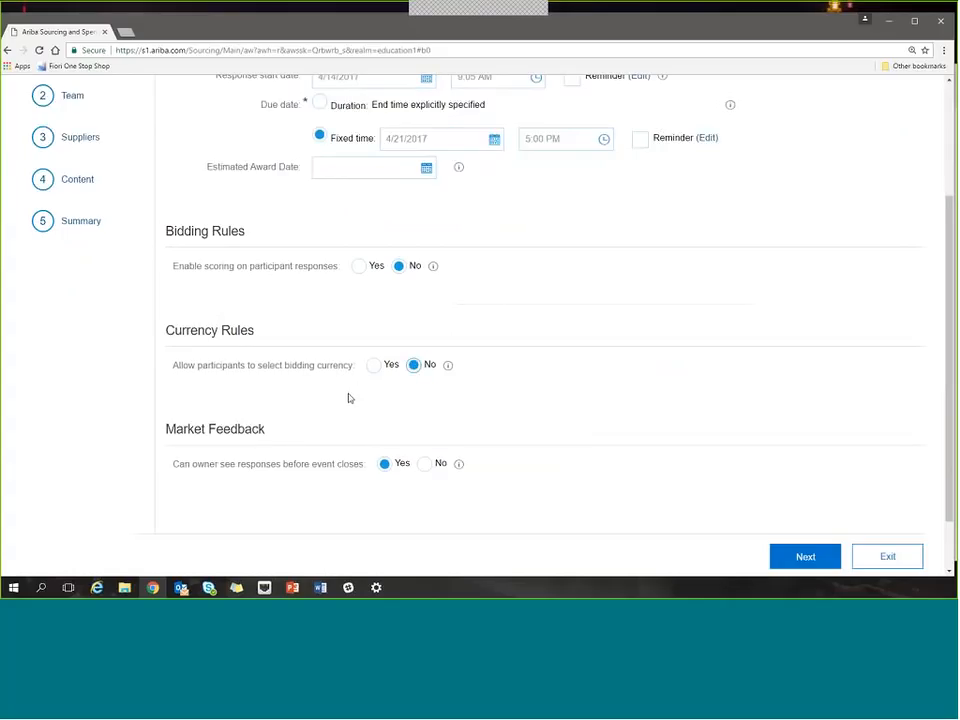
# Review the event summary, covering overview, team members, timing and currency rules, invited participants, pricing content and customized messages.
pyautogui.click(89, 224)
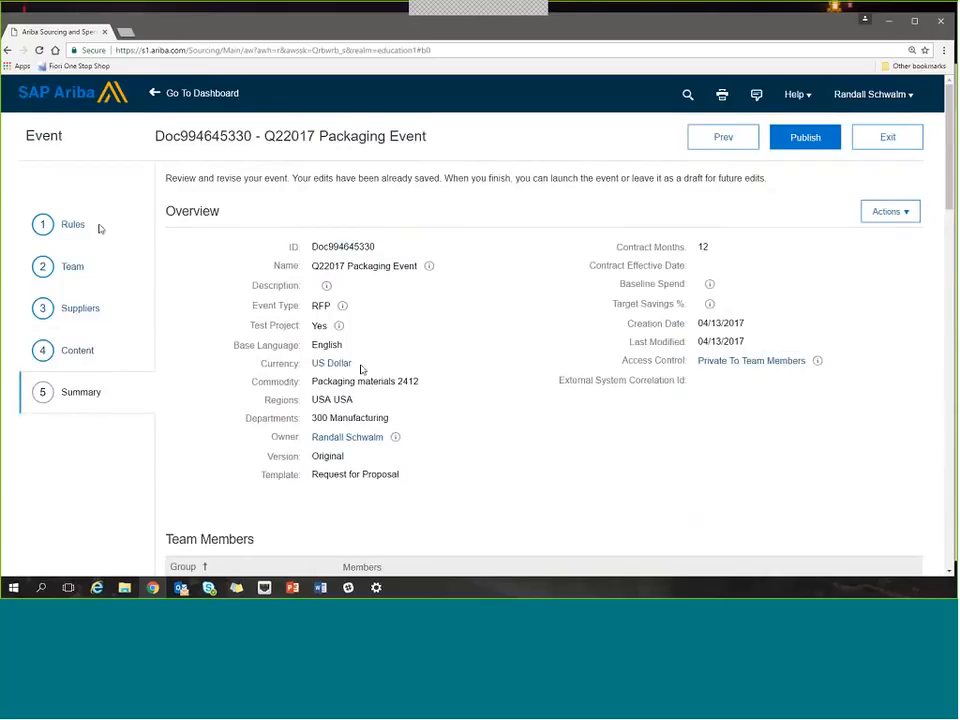
pyautogui.scroll(-2, 361, 373)
pyautogui.scroll(-3, 361, 373)
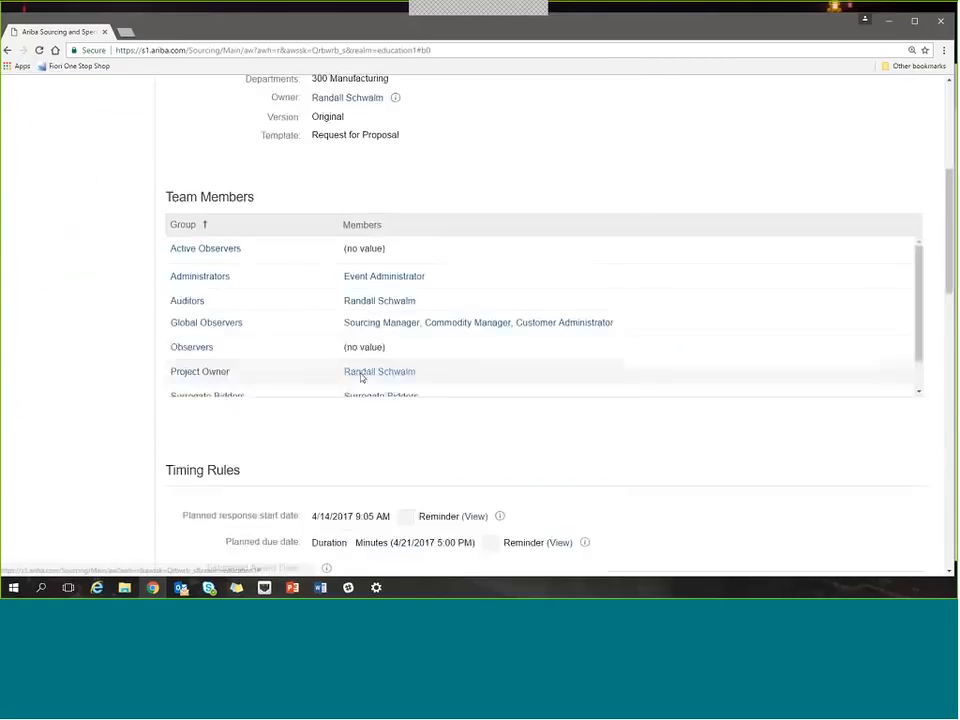
pyautogui.scroll(3, 251, 160)
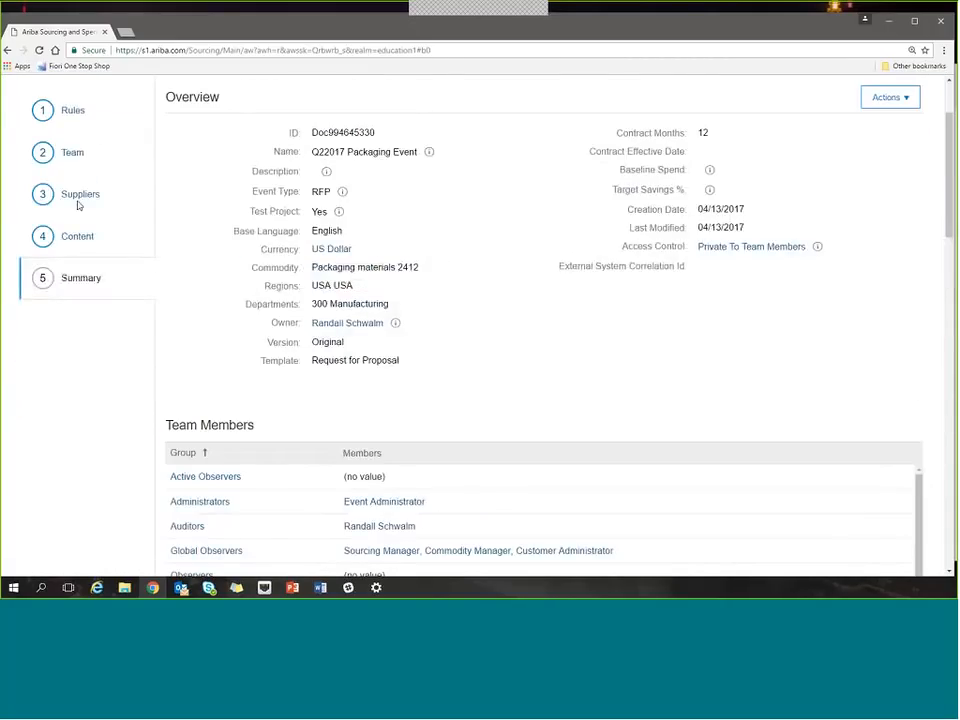
pyautogui.scroll(-5, 204, 321)
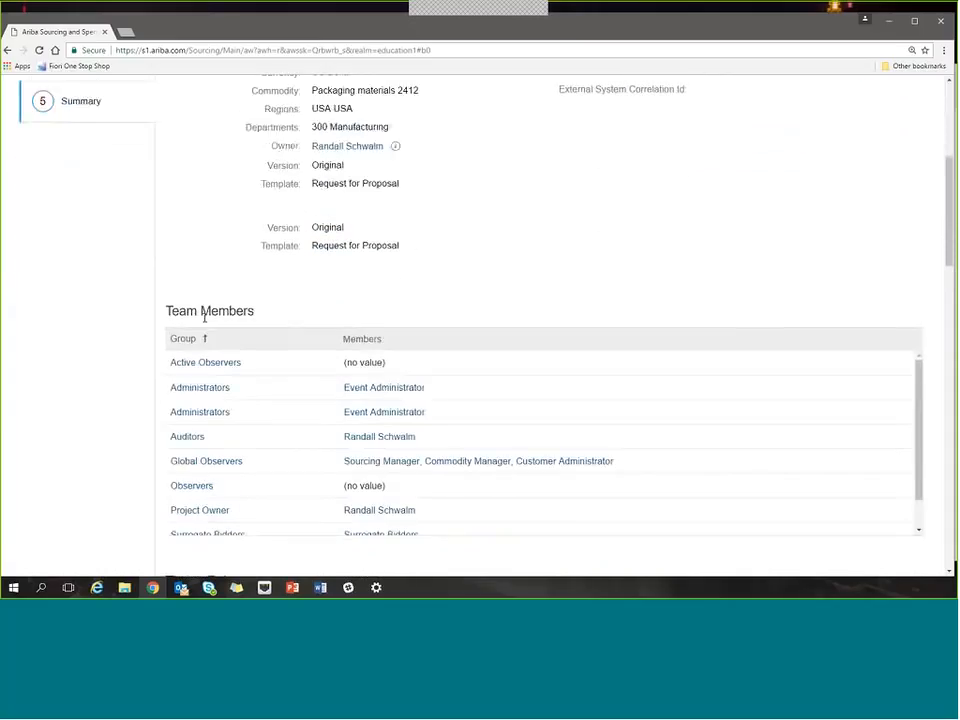
pyautogui.scroll(-10, 212, 400)
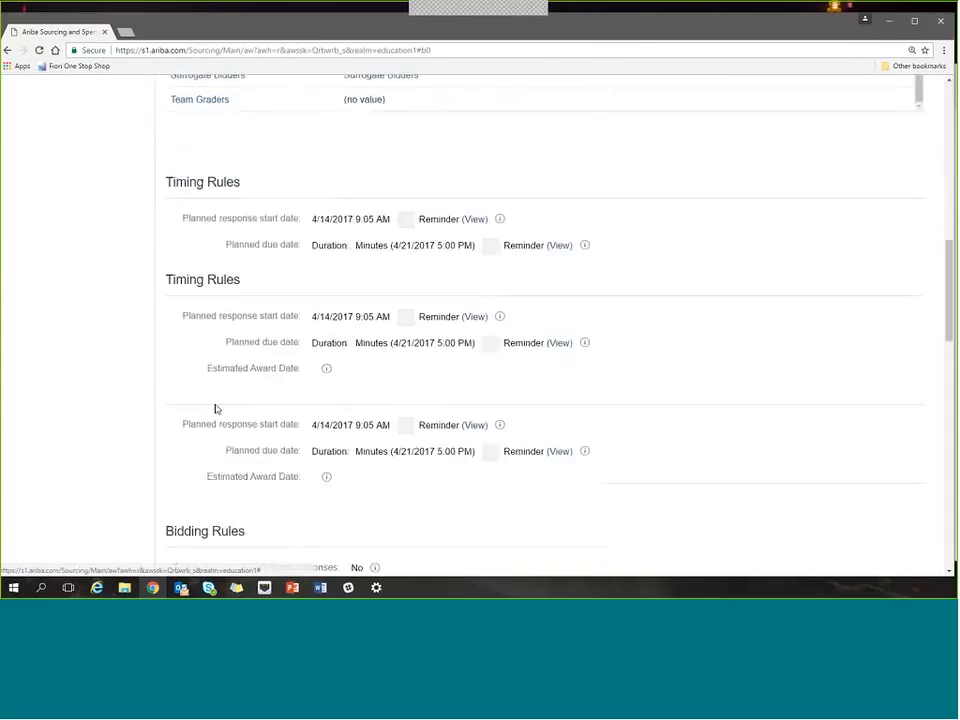
pyautogui.scroll(-5, 216, 403)
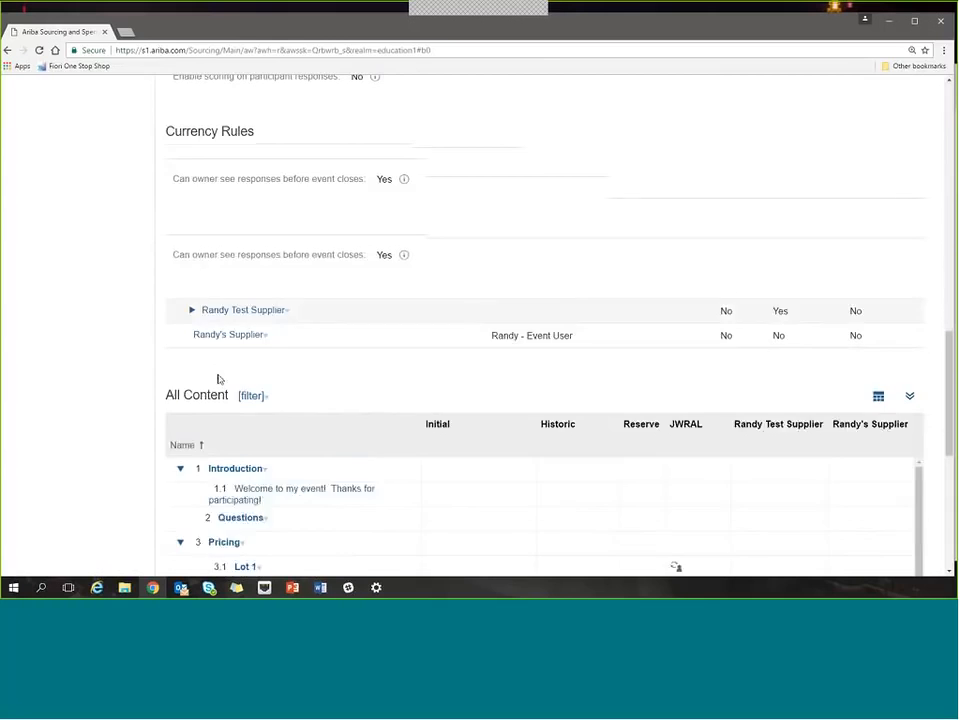
pyautogui.scroll(-8, 245, 342)
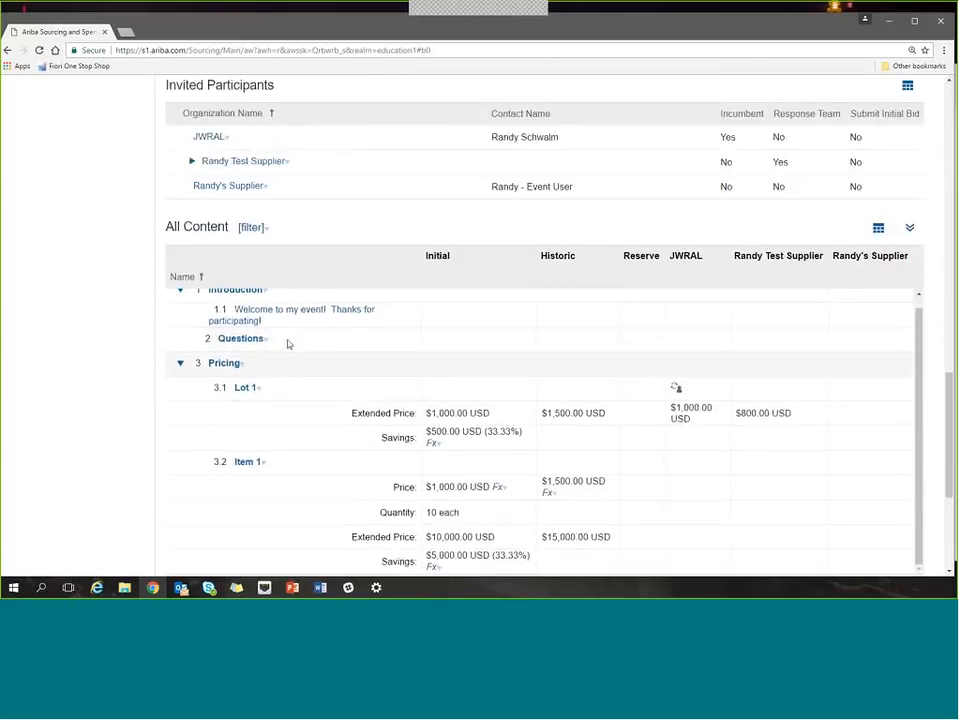
pyautogui.scroll(5, 107, 242)
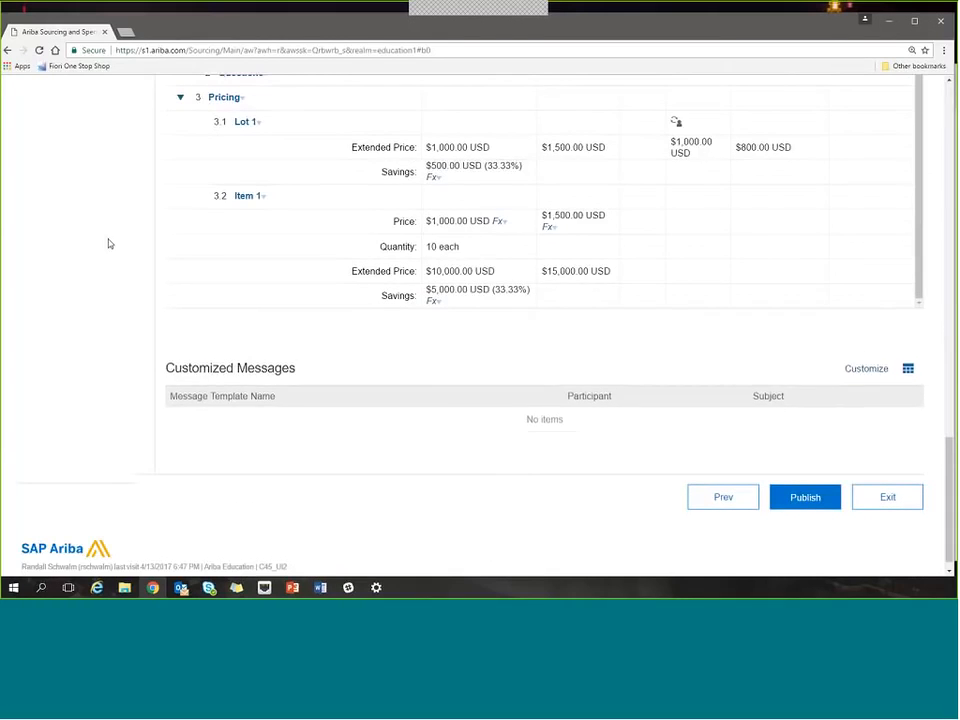
pyautogui.scroll(6, 172, 246)
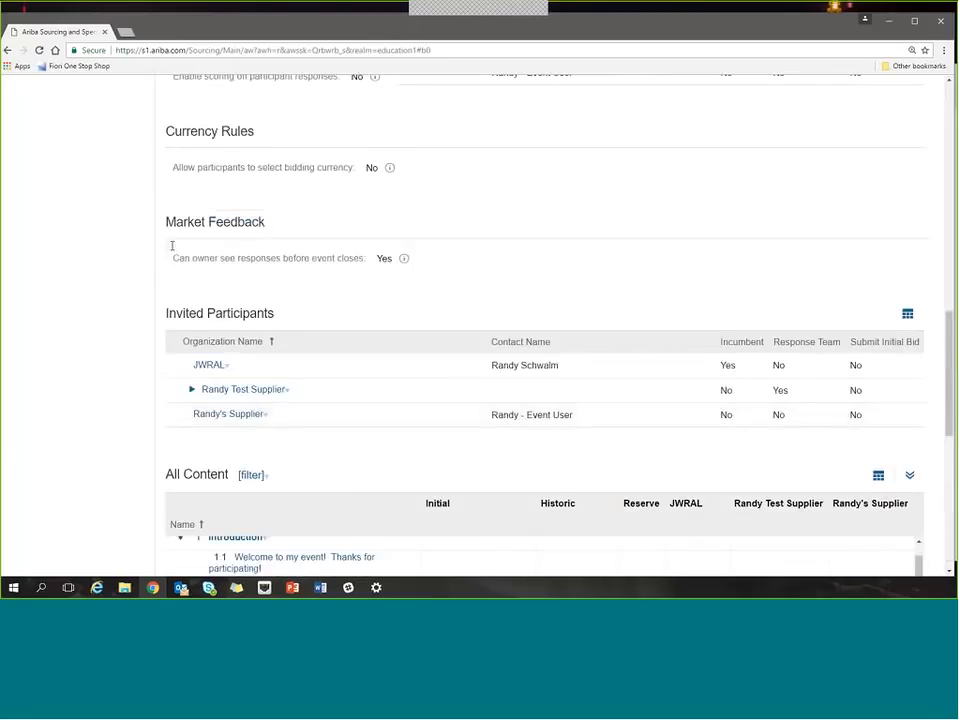
pyautogui.scroll(10, 172, 250)
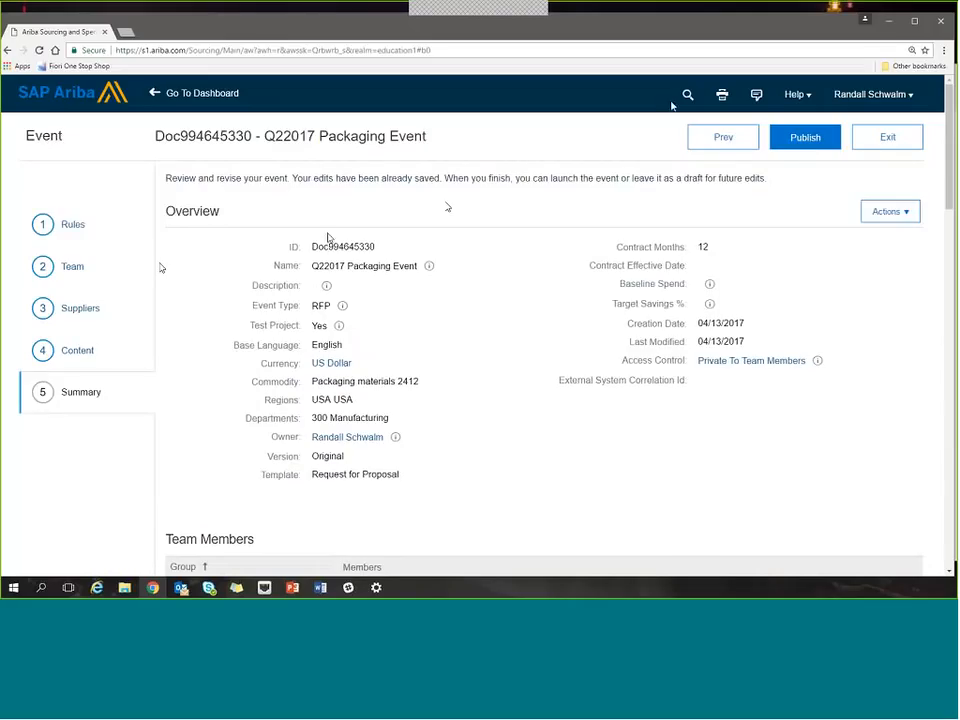
# Publish the Q22017 Packaging Event and open its overview in event monitoring.
pyautogui.click(798, 145)
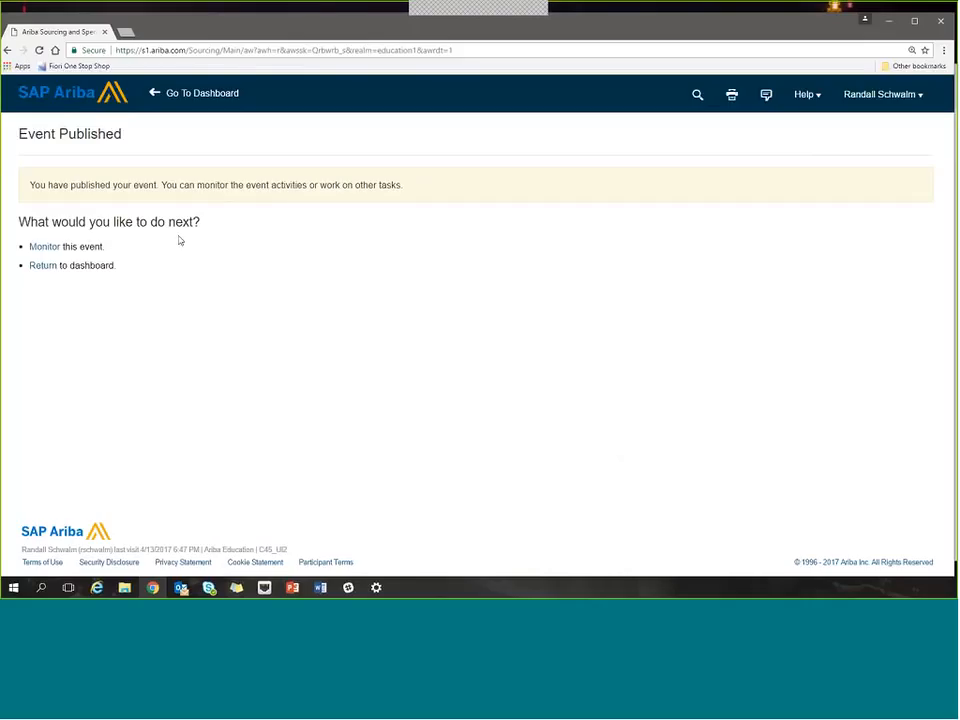
pyautogui.click(44, 249)
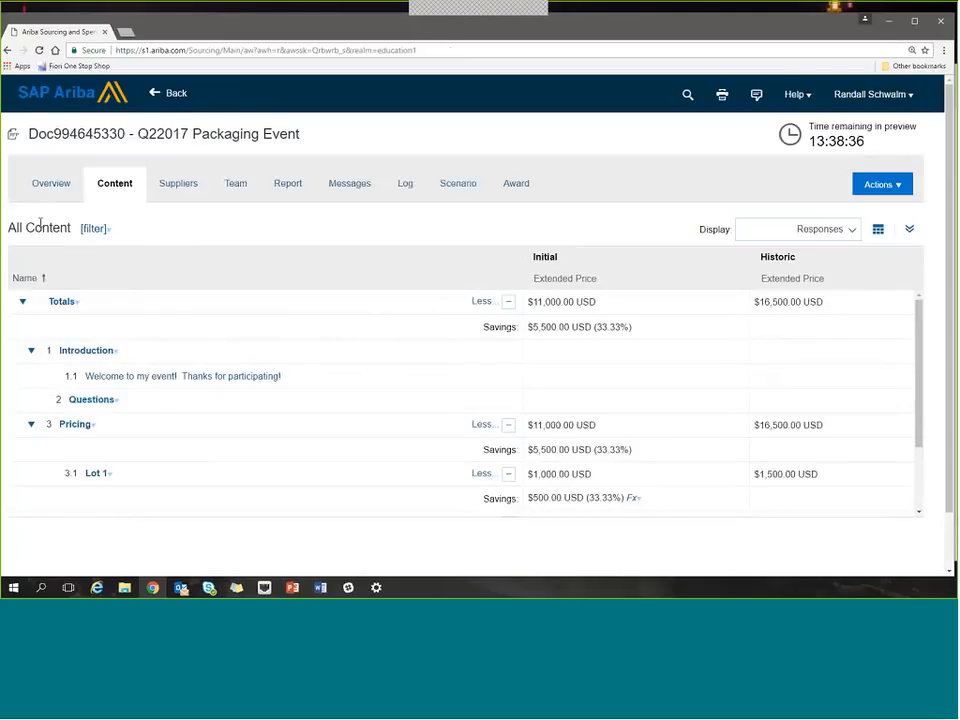
pyautogui.click(48, 191)
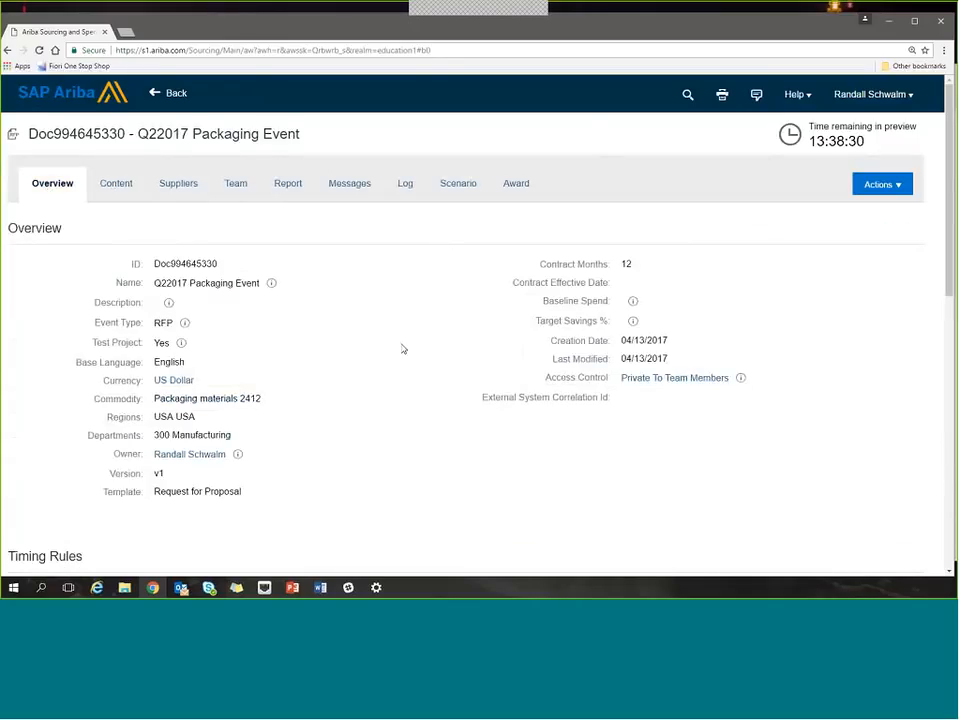
# Check the published event's timing rules in its overview and open the event content.
pyautogui.scroll(-3, 400, 349)
pyautogui.moveTo(196, 383); pyautogui.dragTo(217, 383)
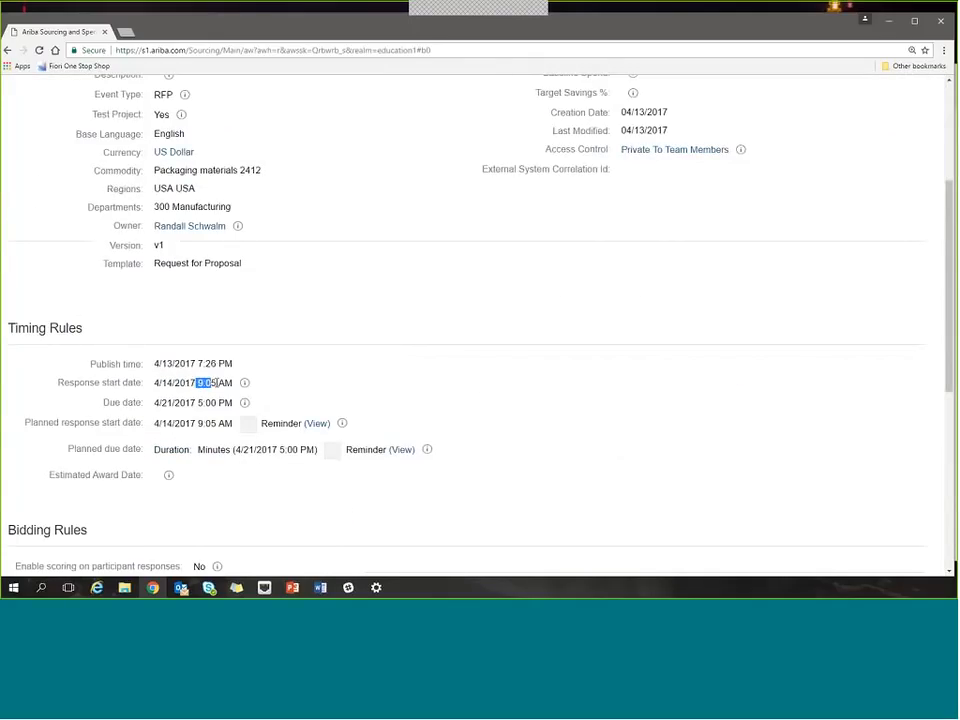
pyautogui.click(422, 366)
pyautogui.scroll(2, 424, 368)
pyautogui.scroll(2, 545, 287)
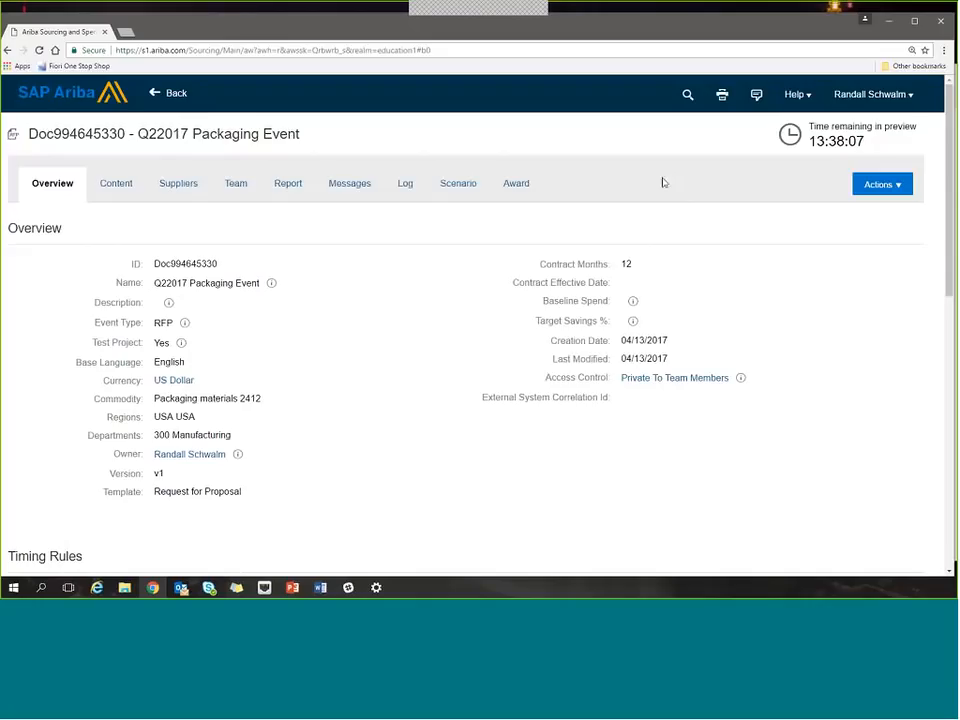
pyautogui.click(104, 185)
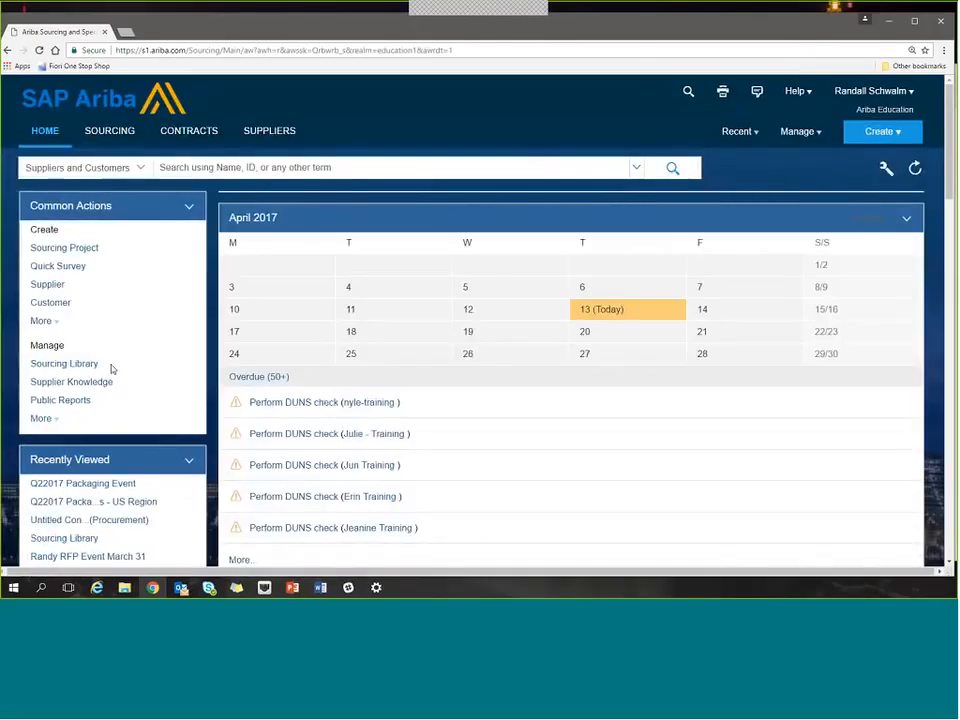
# Open the content of the completed event "AR121 - Optimization Lab - DO NOT DELETE!" from the recently viewed items on the home page.
pyautogui.scroll(-1, 159, 445)
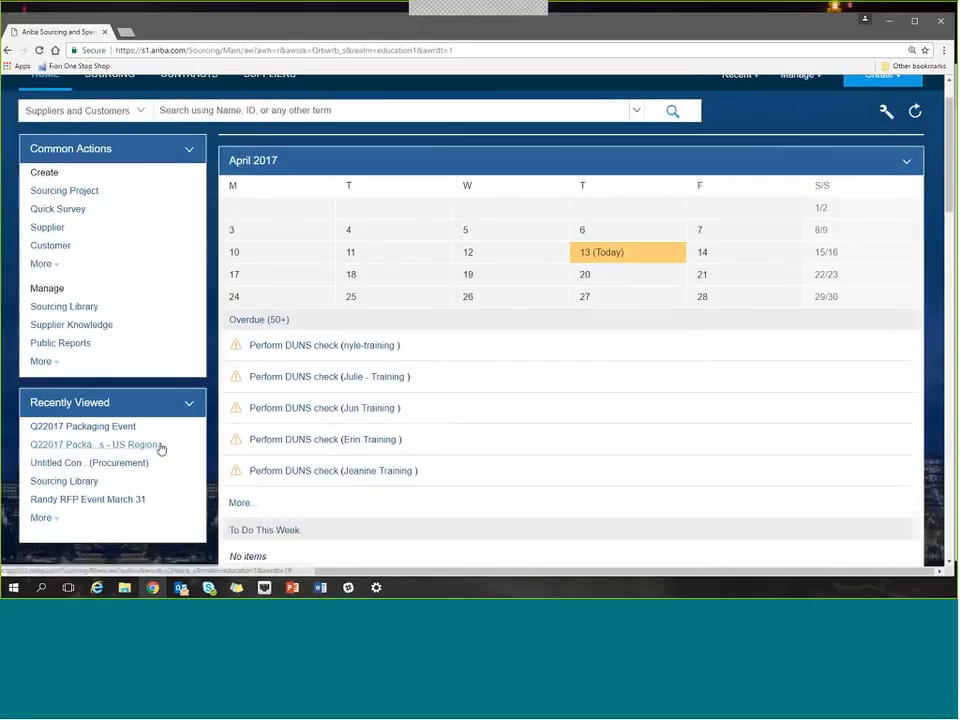
pyautogui.click(161, 448)
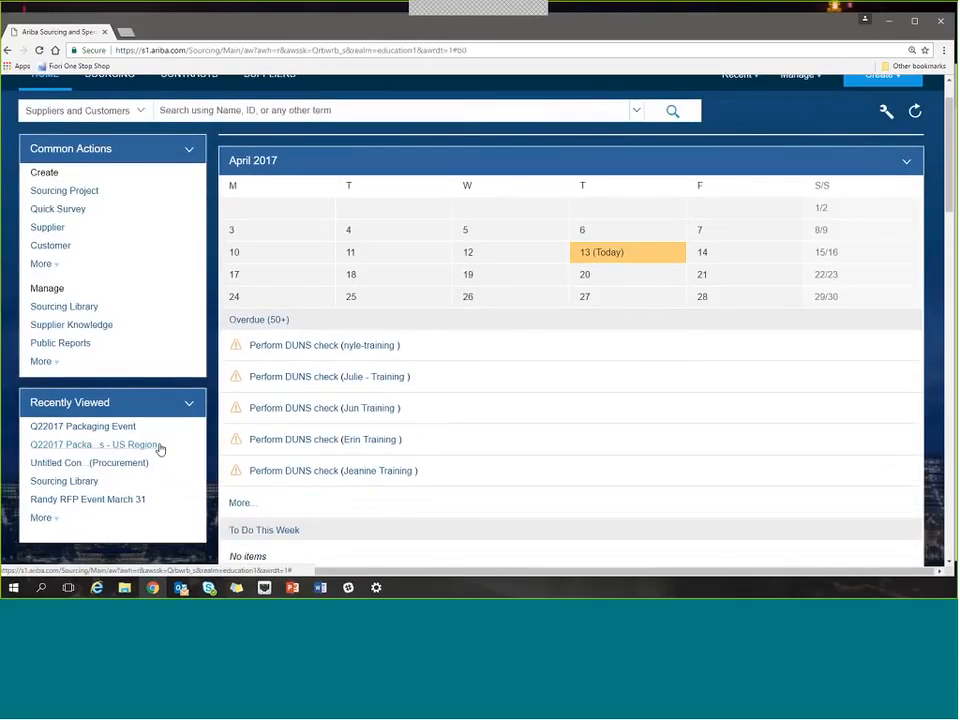
pyautogui.click(43, 518)
pyautogui.click(145, 445)
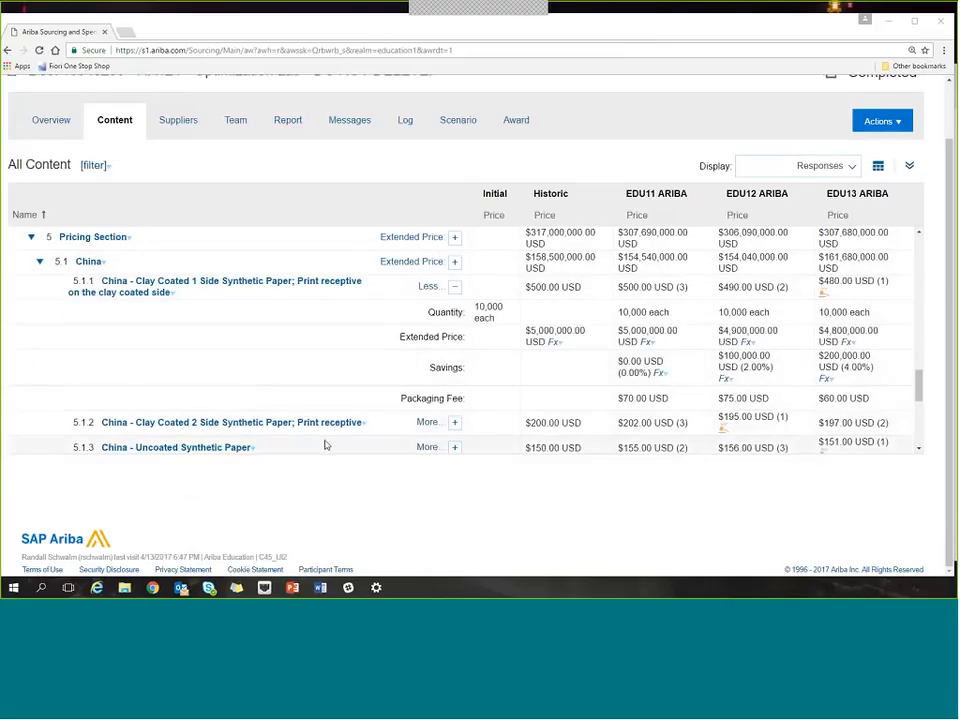
# Compare the suppliers' price responses for the China and Germany items in the Pricing Section.
pyautogui.scroll(-5, 330, 433)
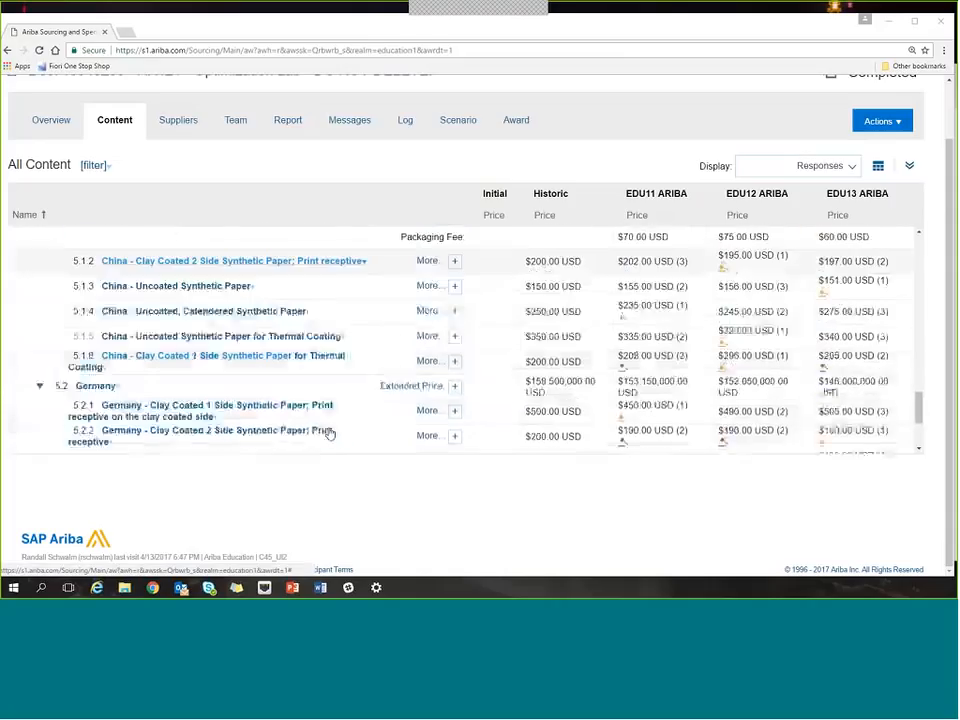
pyautogui.scroll(-2, 330, 433)
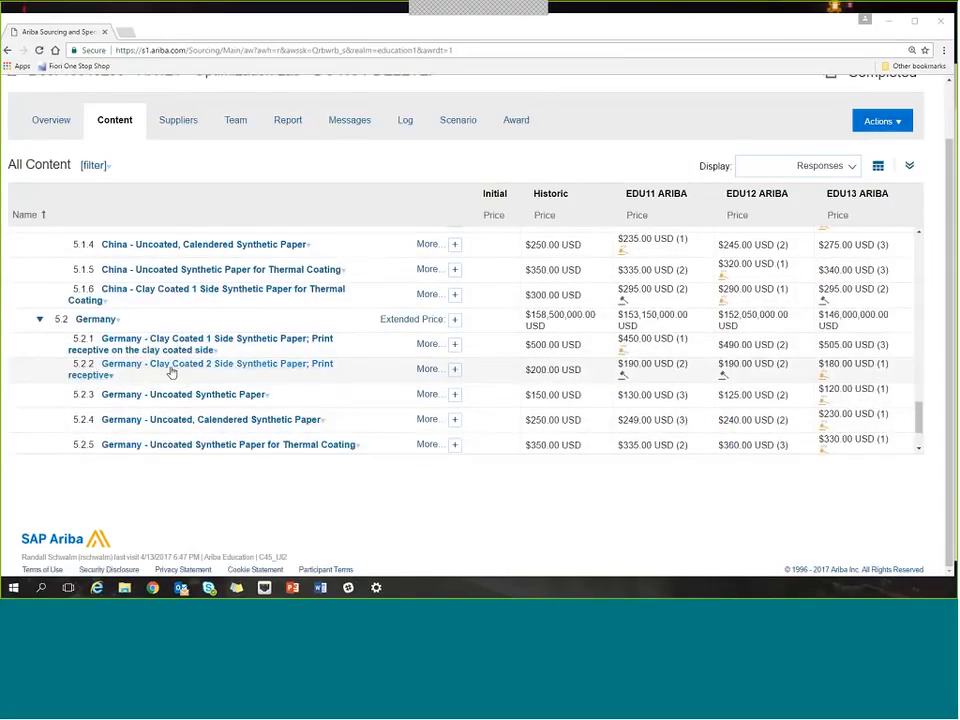
pyautogui.scroll(-2, 176, 384)
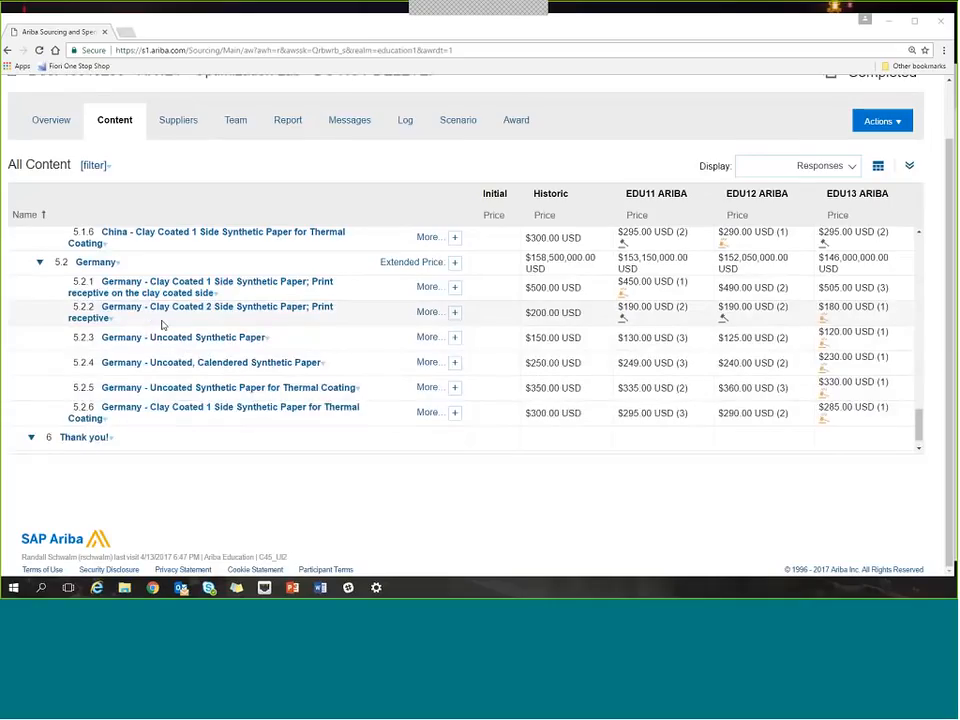
pyautogui.scroll(1, 162, 325)
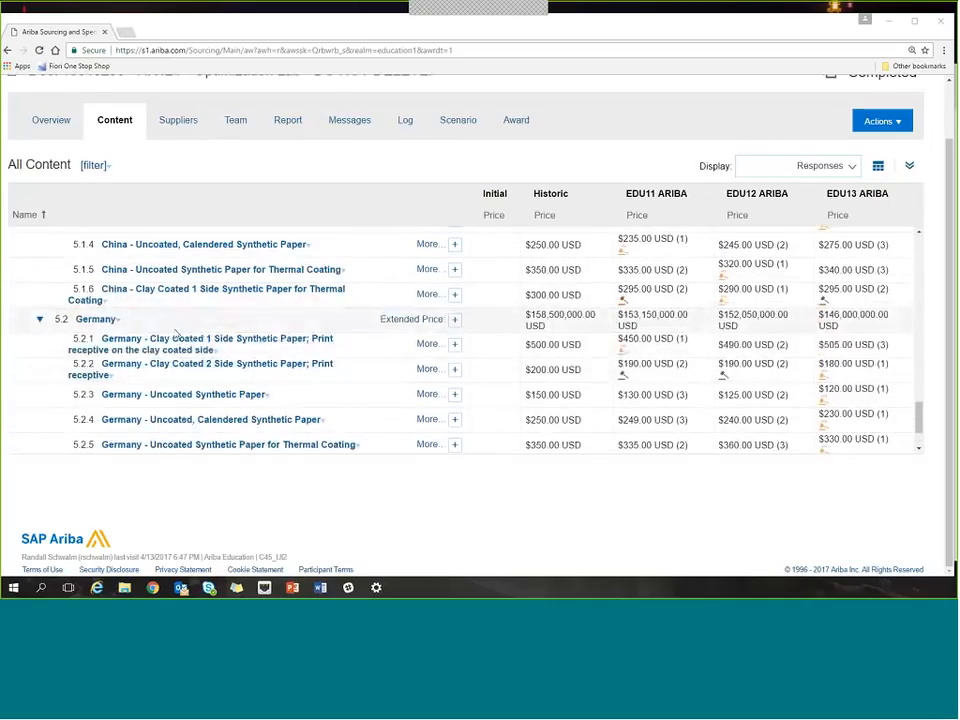
pyautogui.click(878, 166)
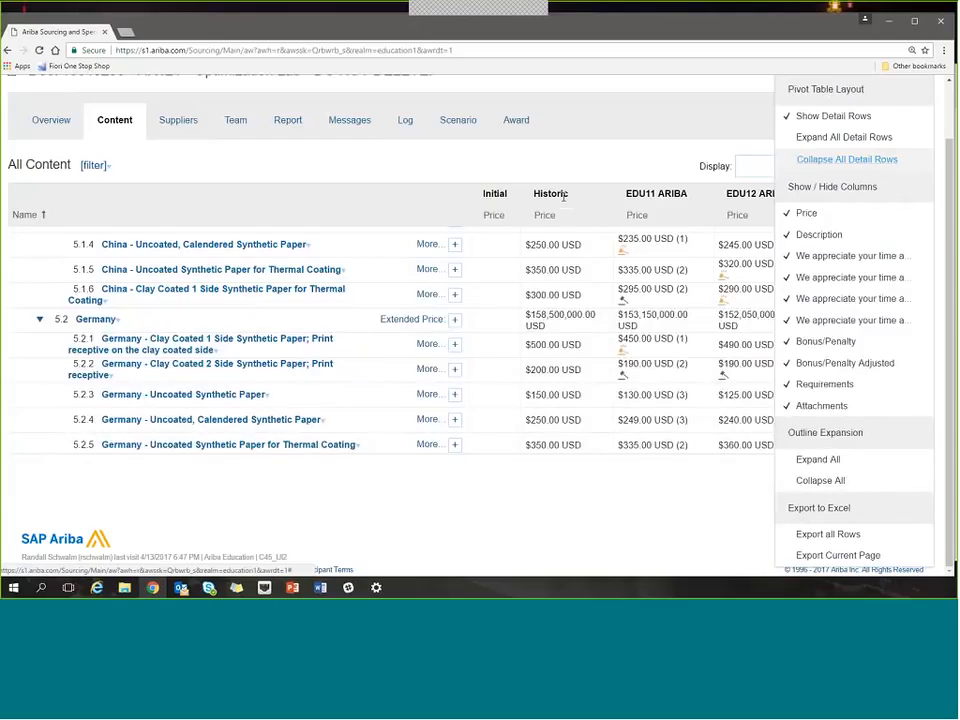
pyautogui.click(630, 172)
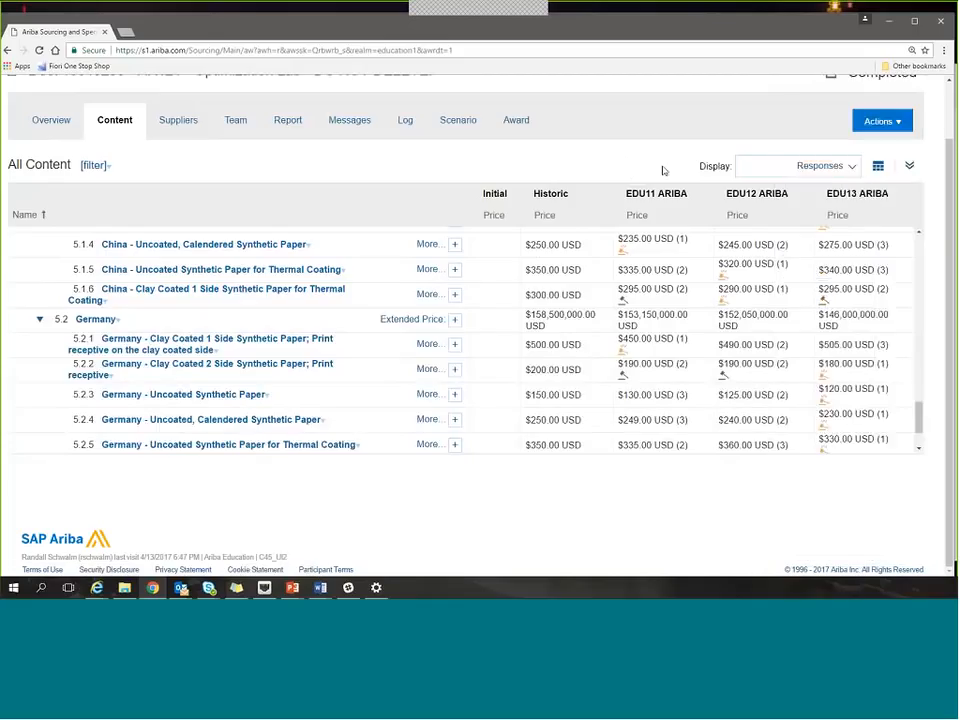
pyautogui.click(880, 121)
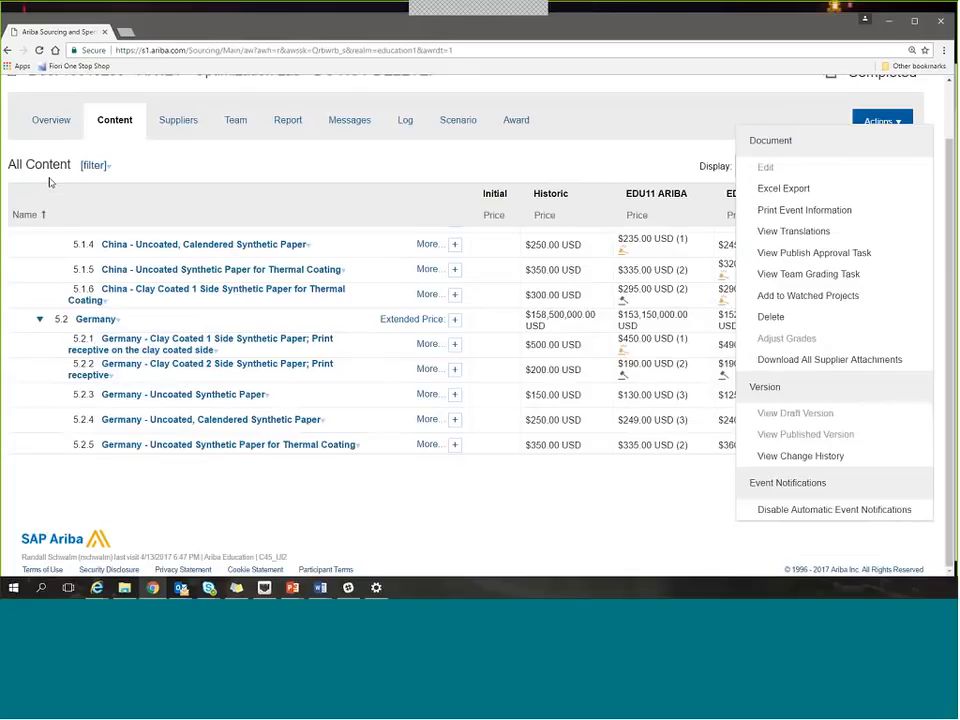
pyautogui.scroll(-1, 450, 340)
# Hide the Historic and Initial participant values so the pricing content compares only EDU11, EDU12 and EDU13 ARIBA.
pyautogui.click(917, 167)
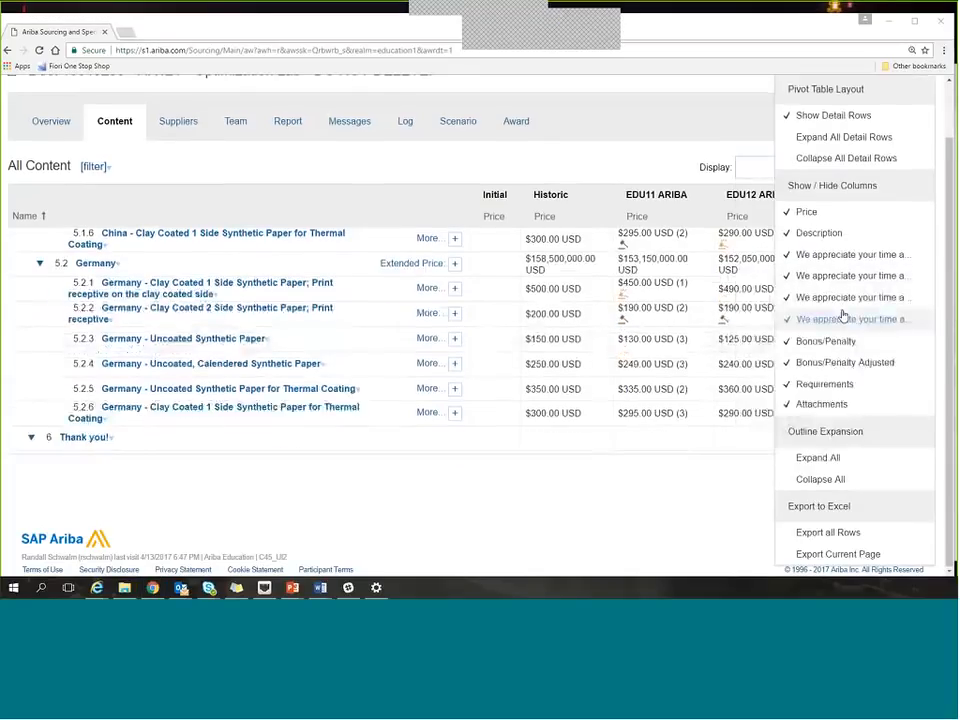
pyautogui.scroll(1, 843, 316)
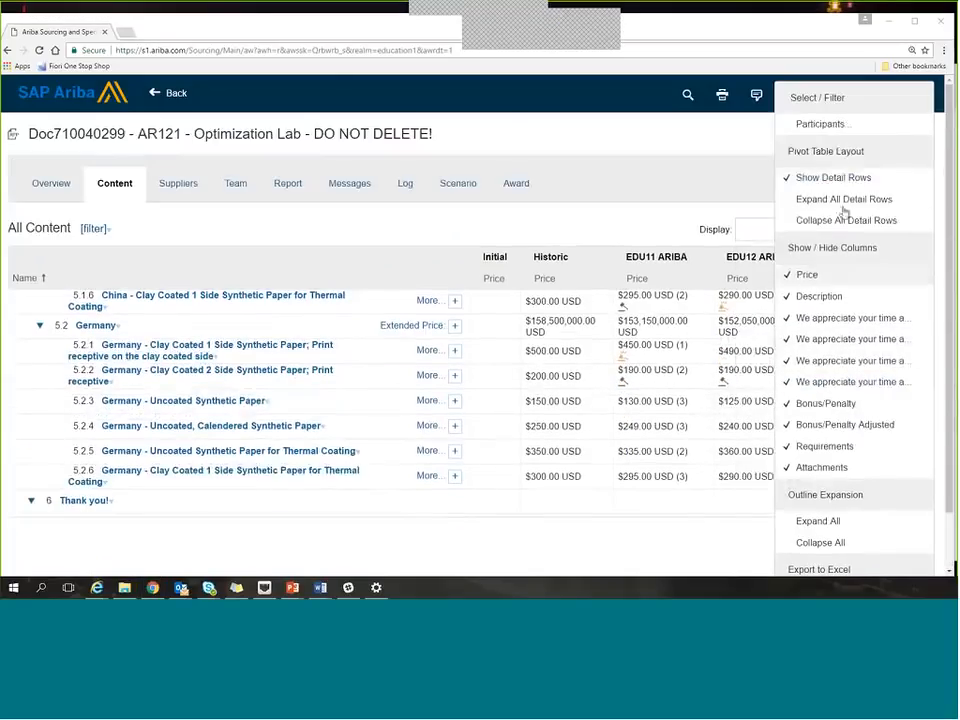
pyautogui.click(821, 126)
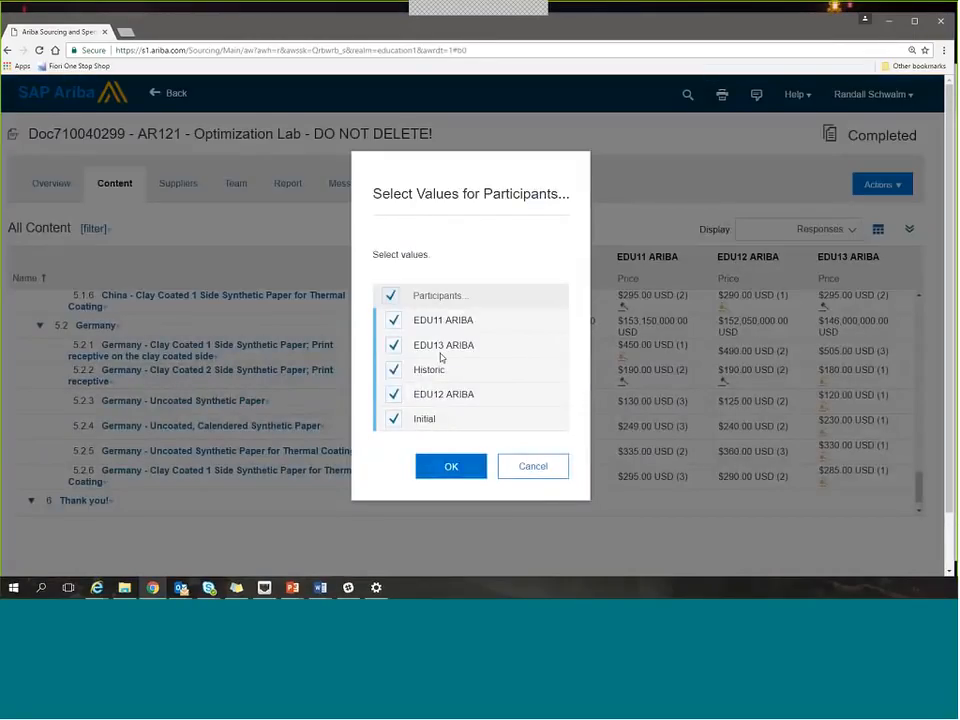
pyautogui.click(391, 372)
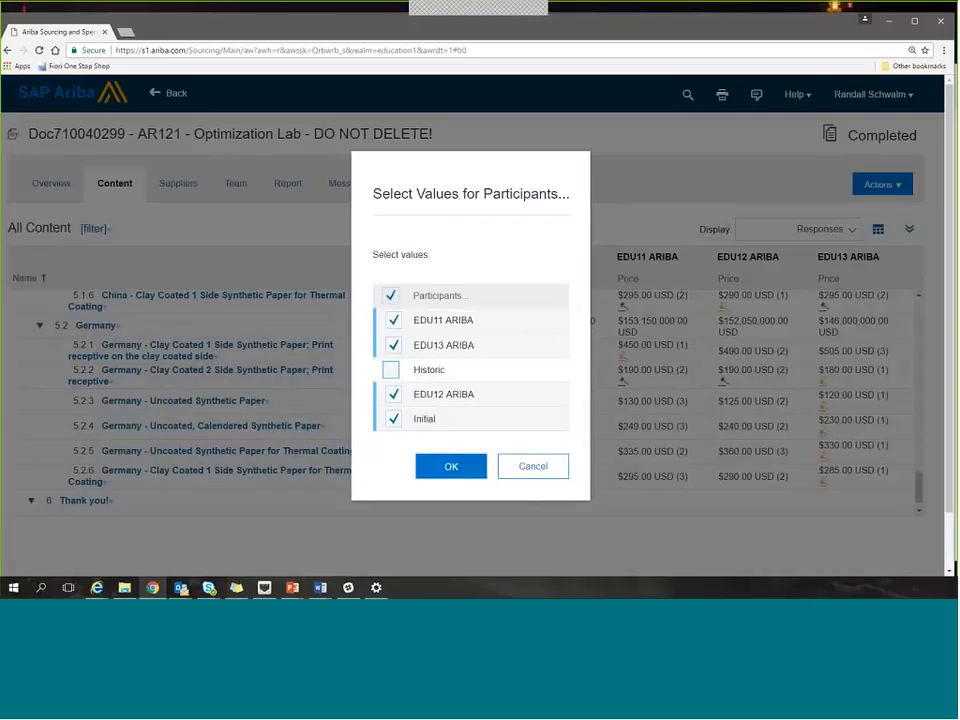
pyautogui.click(391, 419)
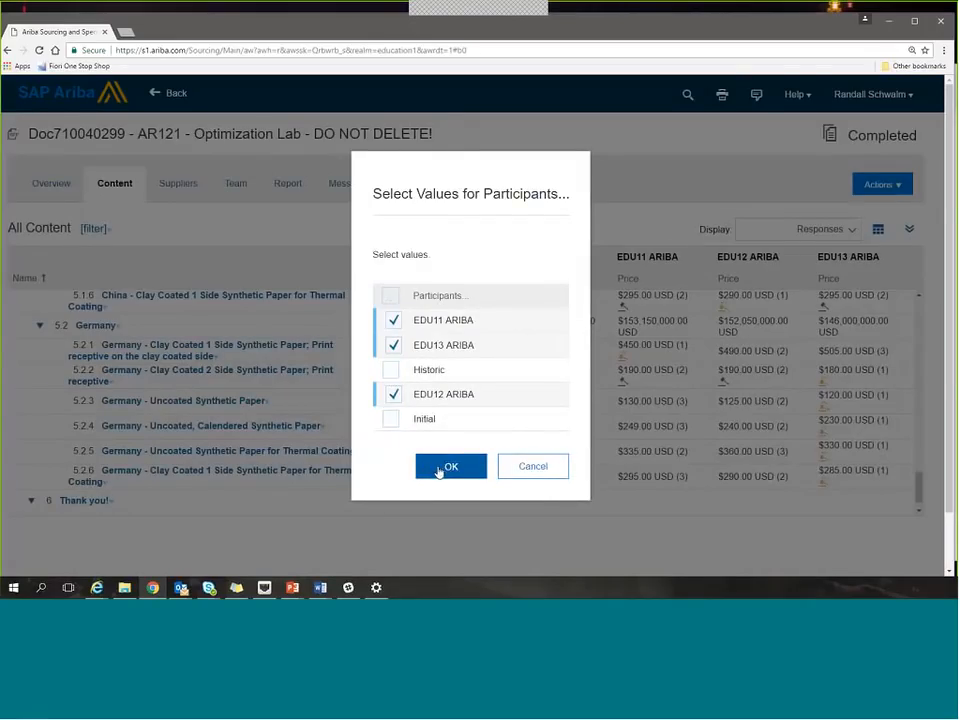
pyautogui.click(434, 467)
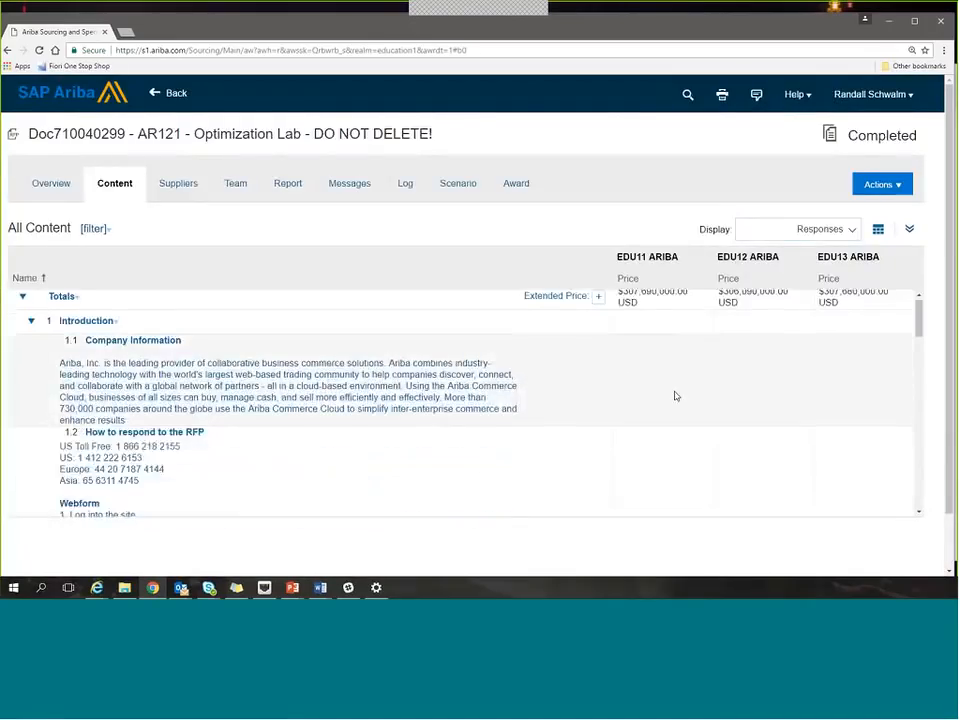
pyautogui.scroll(-10, 673, 396)
pyautogui.scroll(-10, 675, 397)
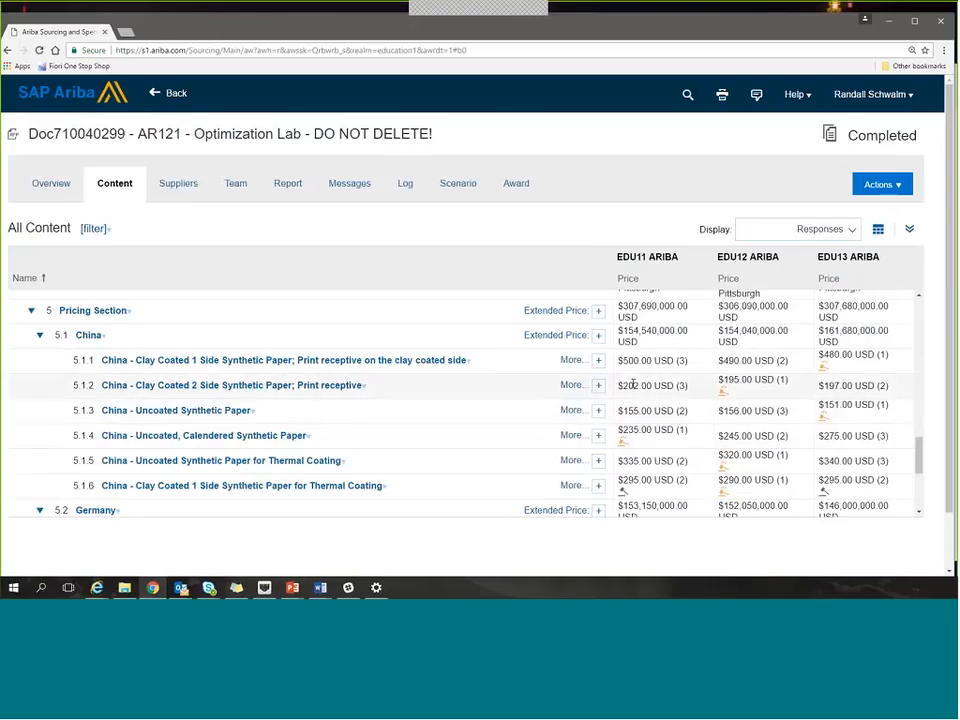
# Collapse the whole content outline and expand it again, and check the available section filters.
pyautogui.click(878, 230)
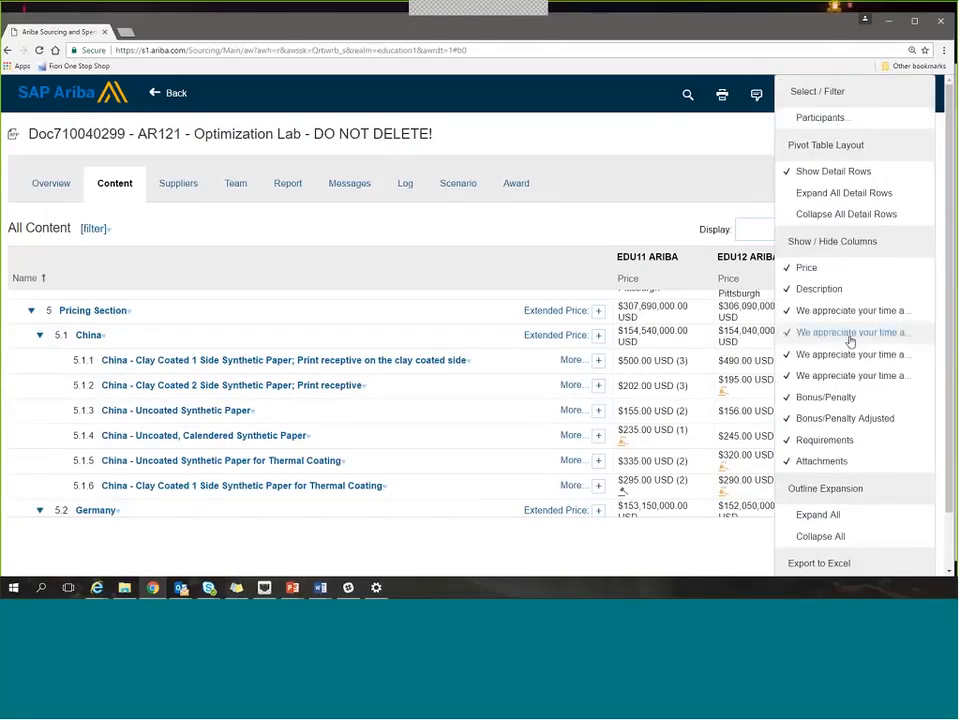
pyautogui.click(825, 537)
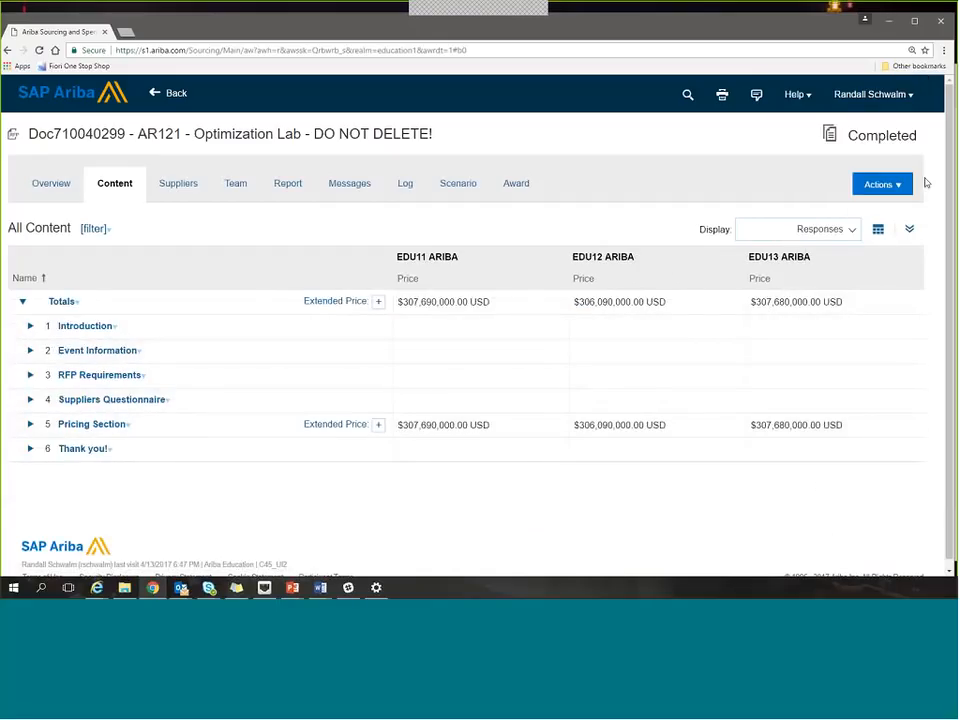
pyautogui.click(878, 235)
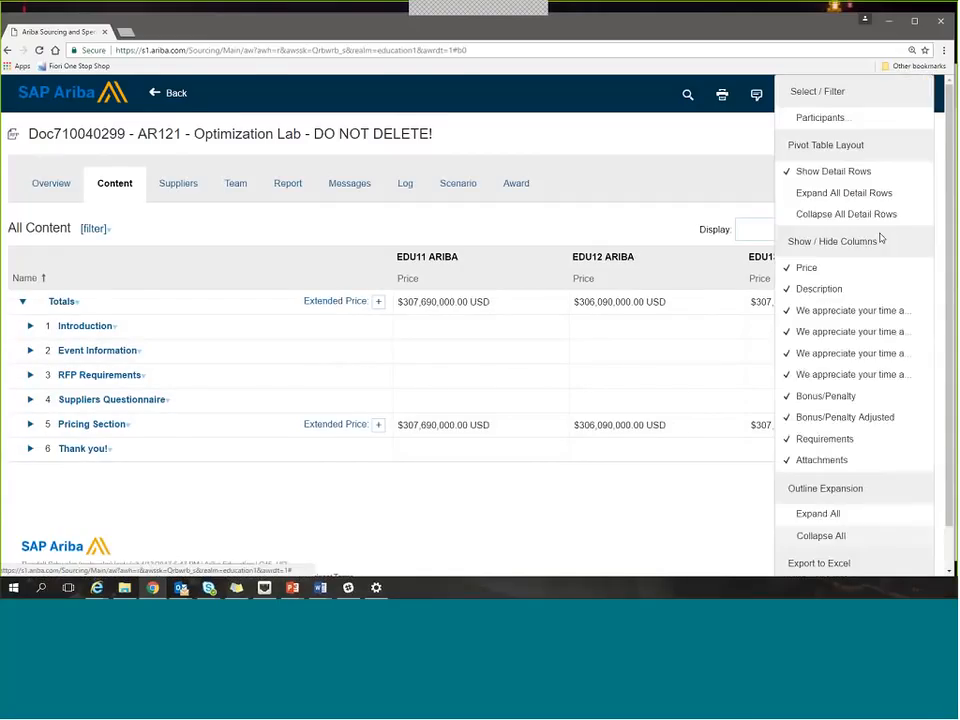
pyautogui.click(818, 514)
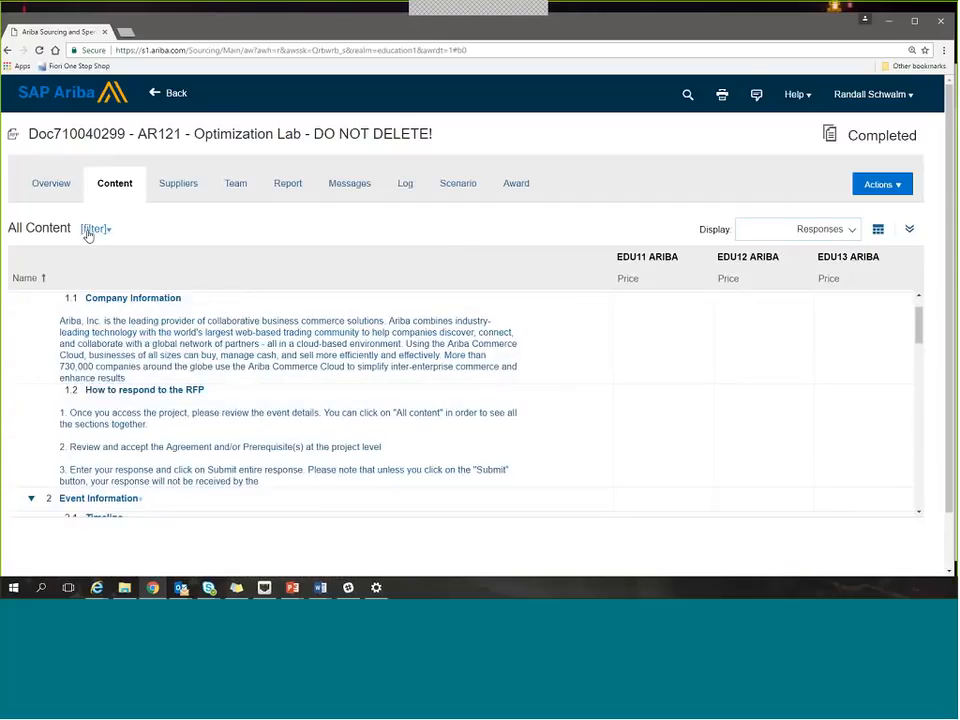
pyautogui.click(90, 230)
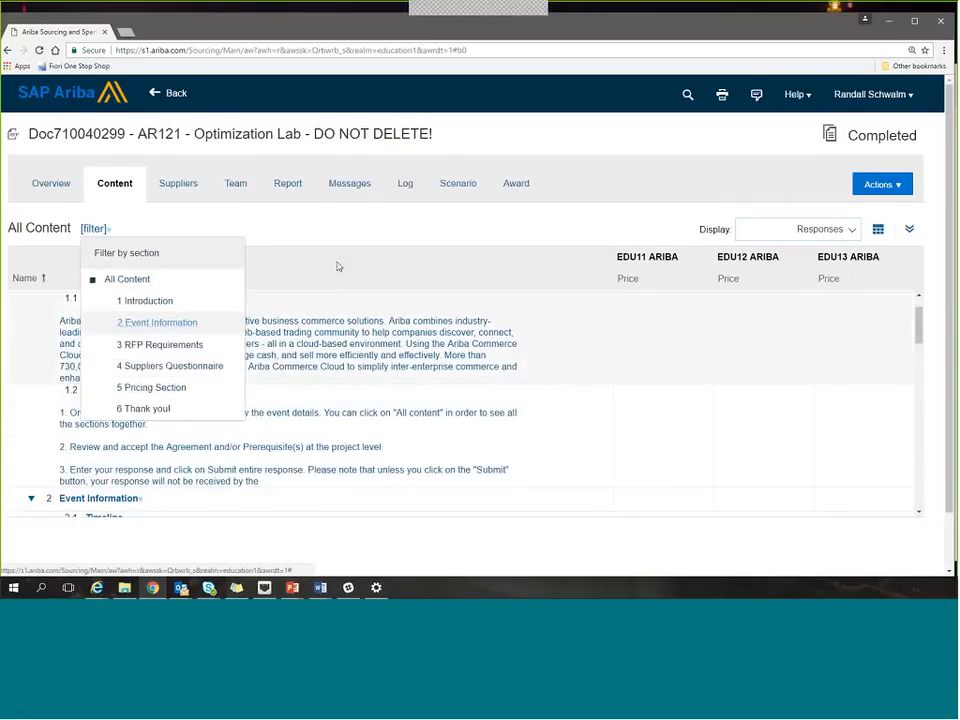
pyautogui.click(361, 230)
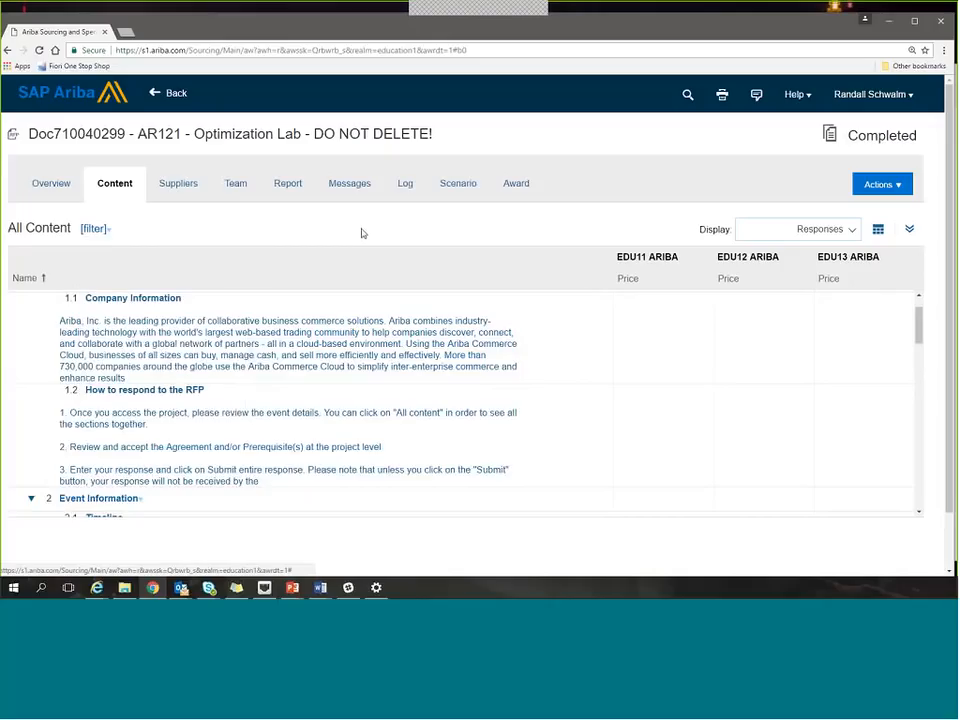
# View the event's invited participants and its team members.
pyautogui.click(178, 194)
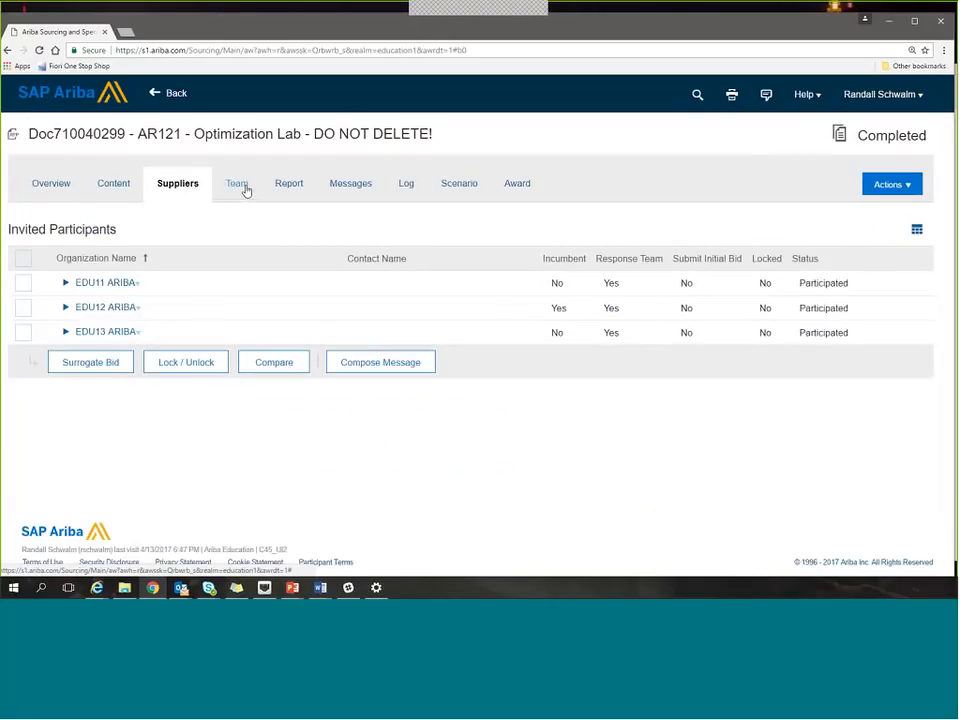
pyautogui.click(240, 186)
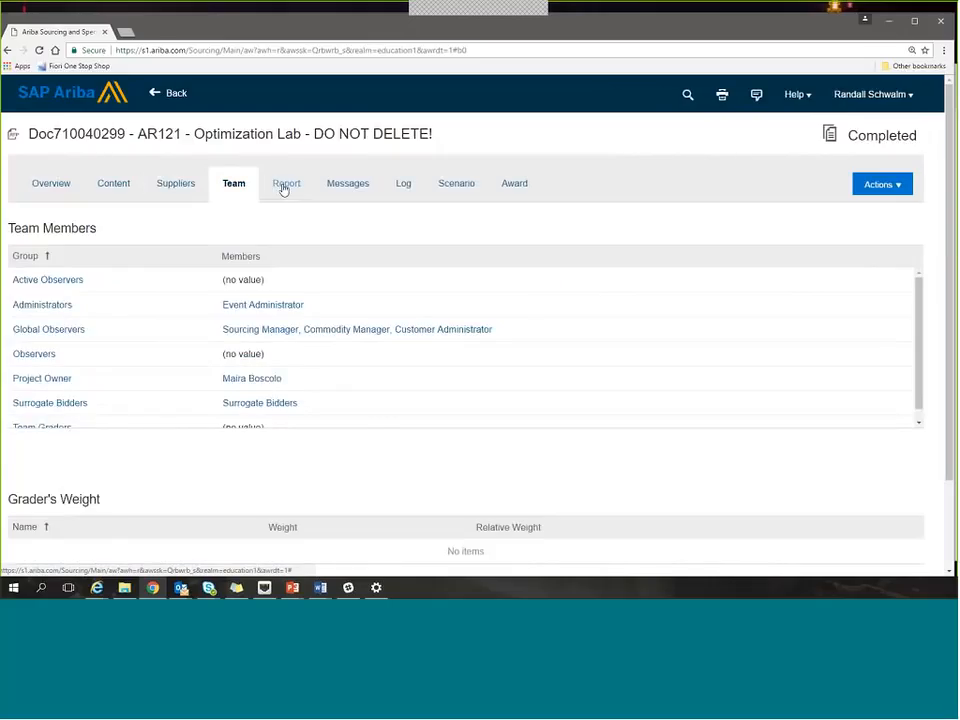
# Review the event report's financials, summaries and lot details, and check which reports can be downloaded.
pyautogui.click(284, 188)
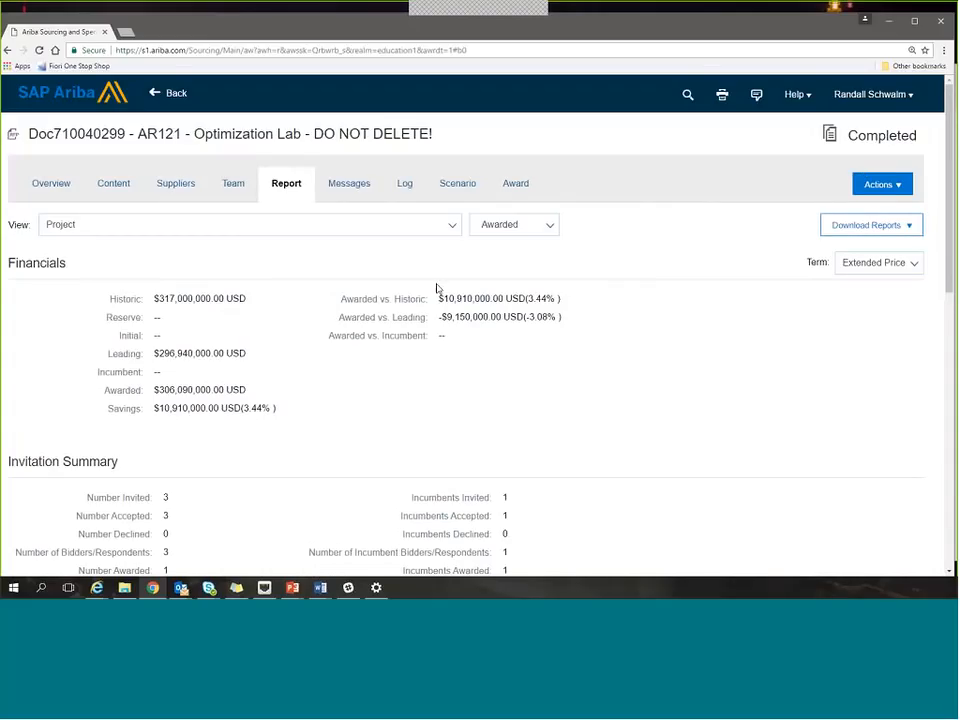
pyautogui.scroll(-3, 128, 352)
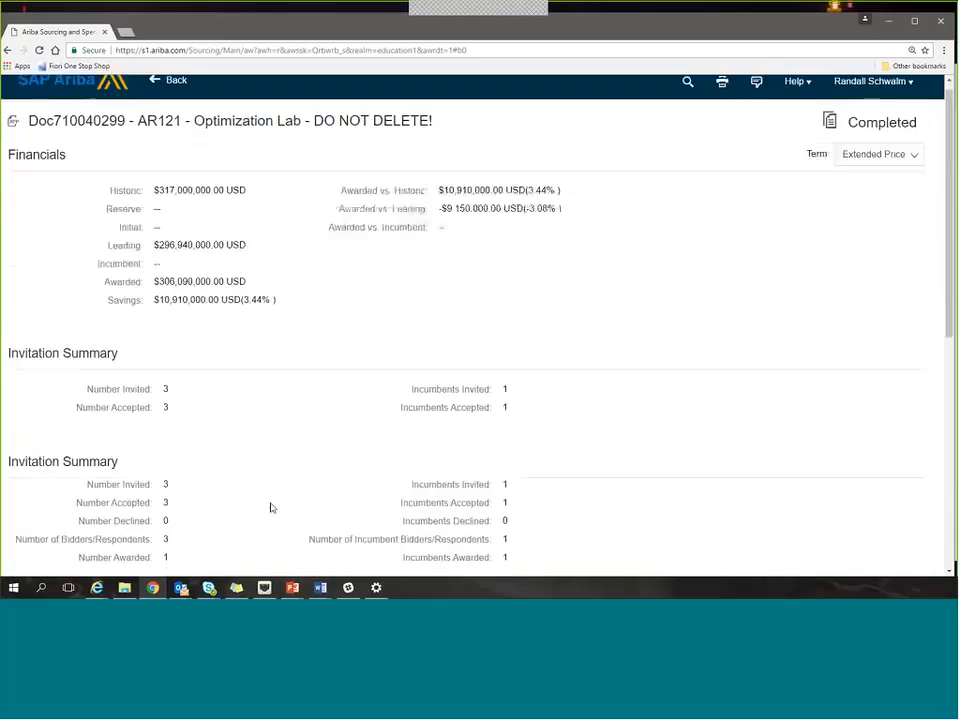
pyautogui.scroll(-3, 128, 352)
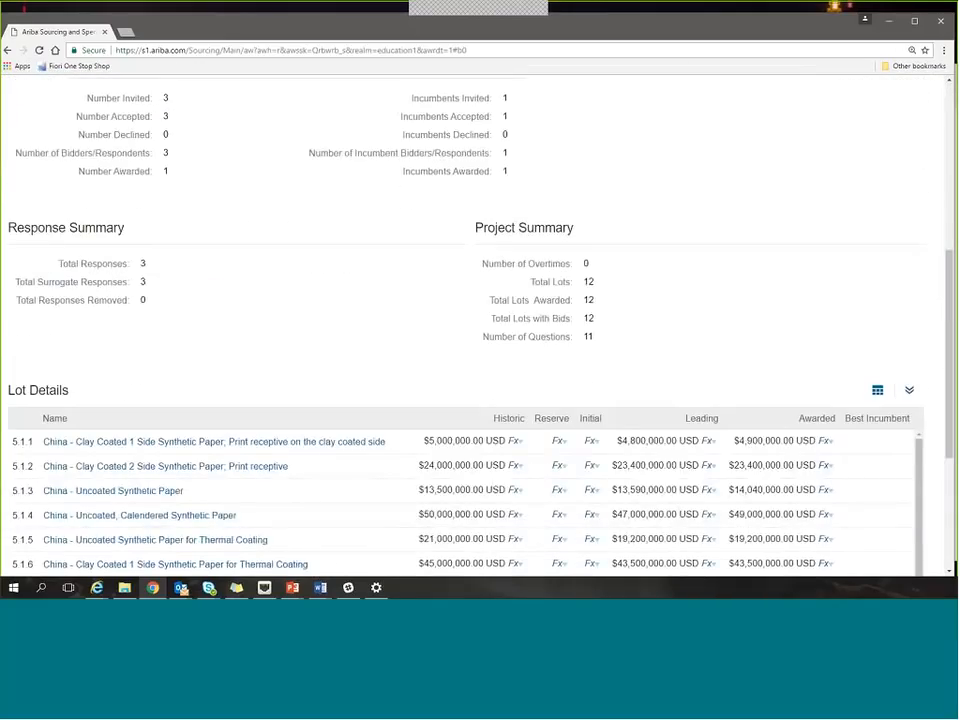
pyautogui.scroll(10, 213, 296)
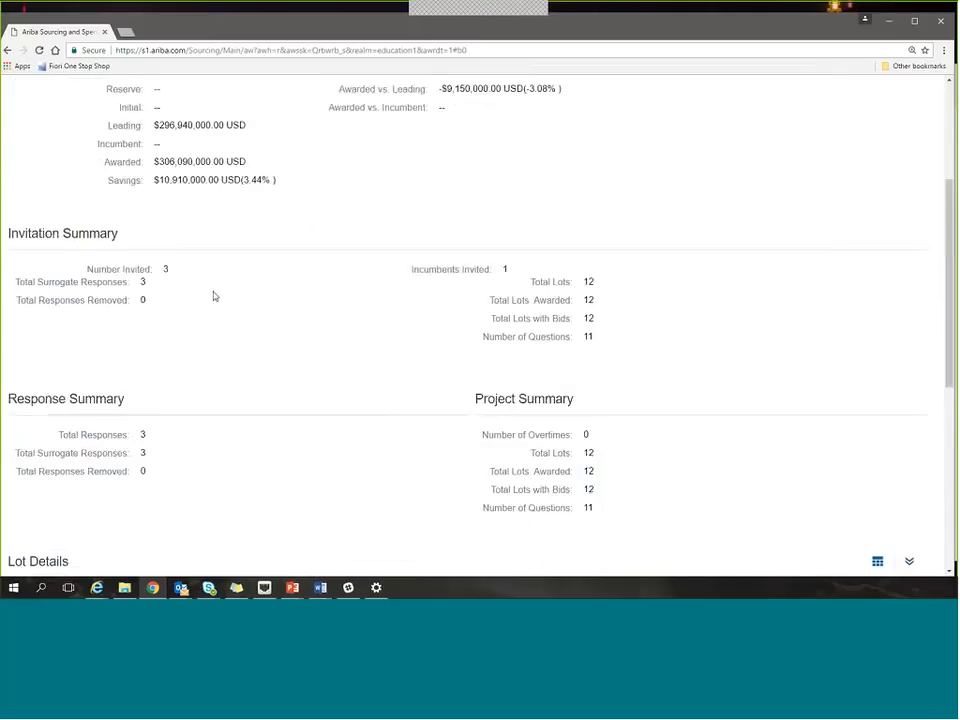
pyautogui.click(866, 225)
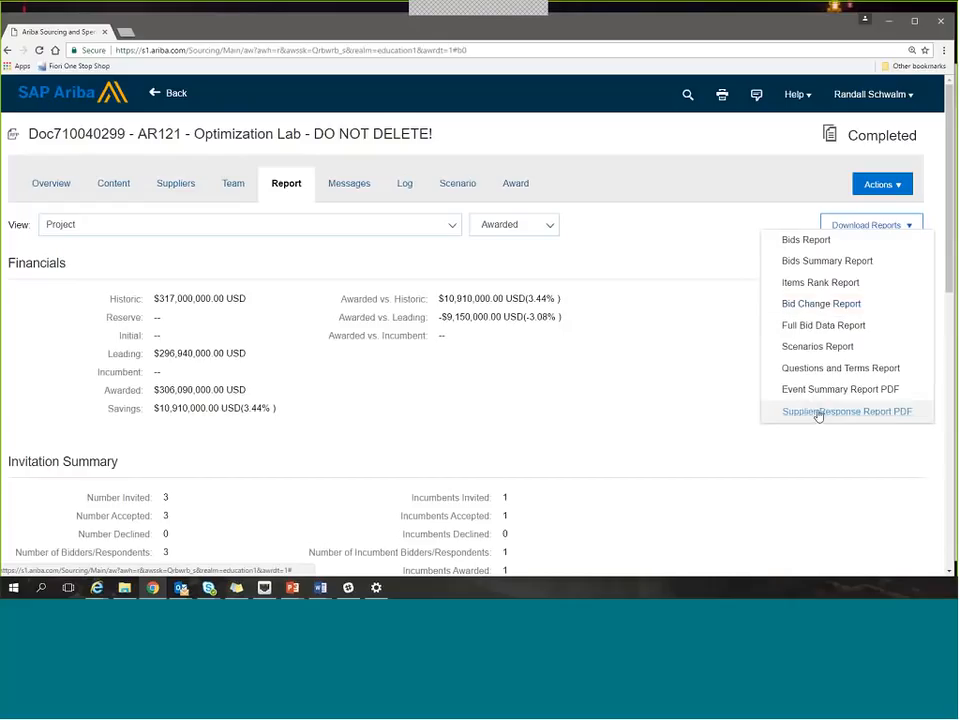
pyautogui.click(643, 382)
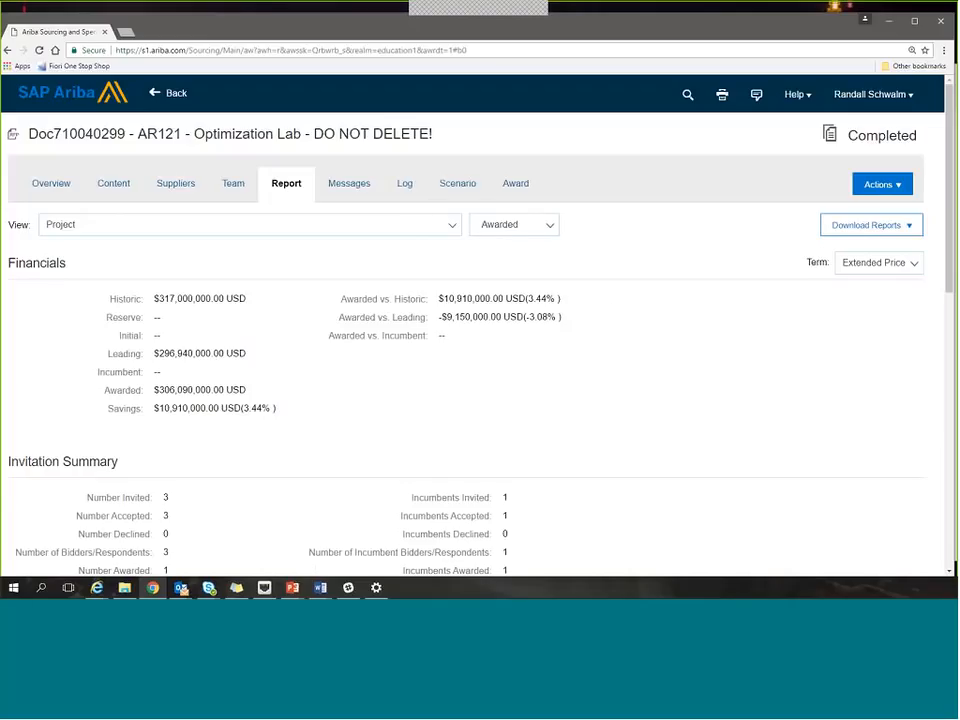
# Review the AR121 event's current scenarios and the awards allocated to EDU12 ARIBA by line item.
pyautogui.click(465, 190)
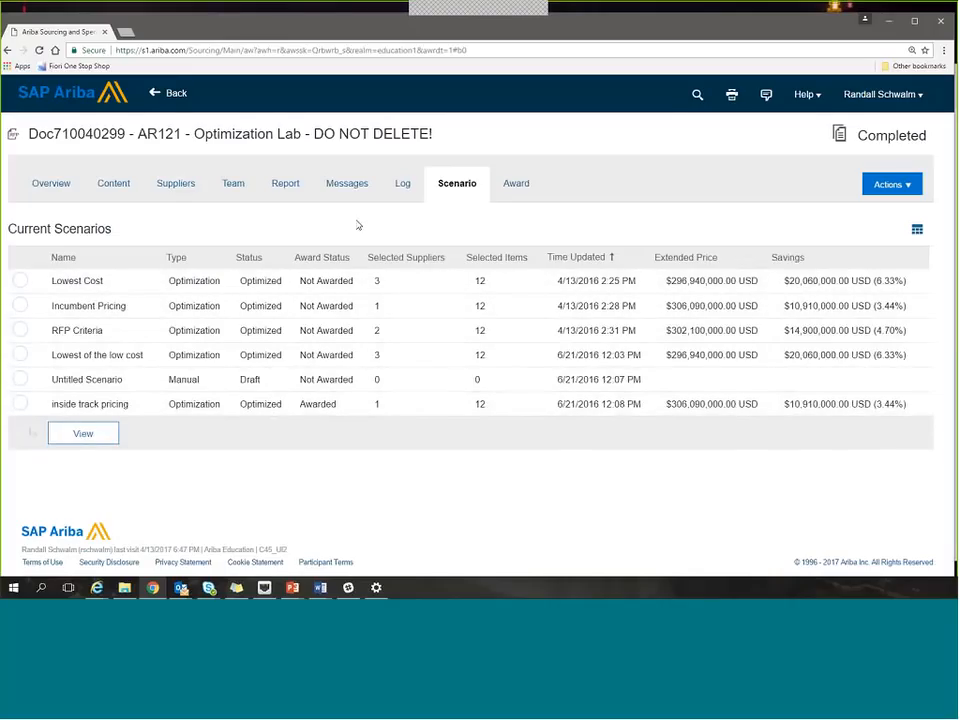
pyautogui.click(516, 186)
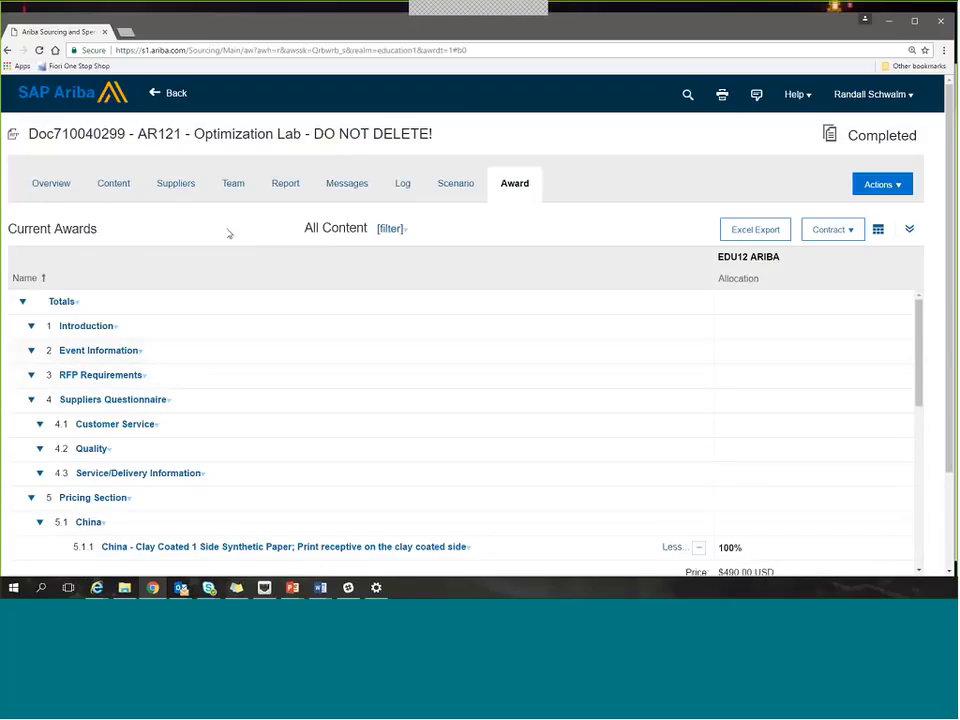
pyautogui.scroll(-3, 190, 405)
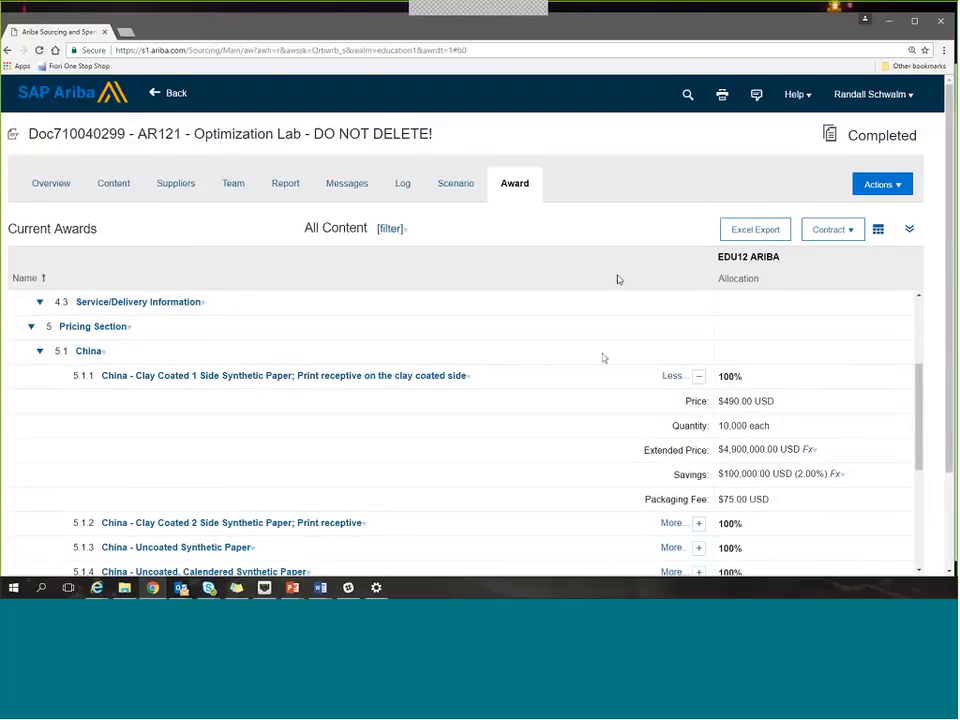
# Review the event content, comparing supplier prices for the China and Germany items and the questionnaire answers.
pyautogui.click(112, 185)
pyautogui.scroll(-5, 388, 420)
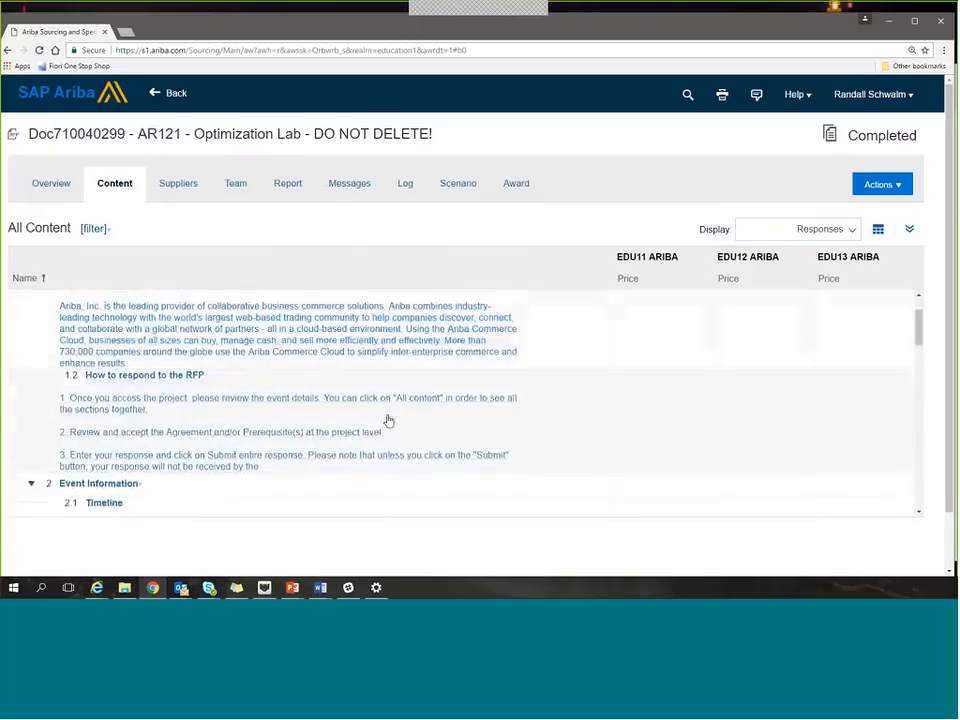
pyautogui.scroll(-15, 388, 420)
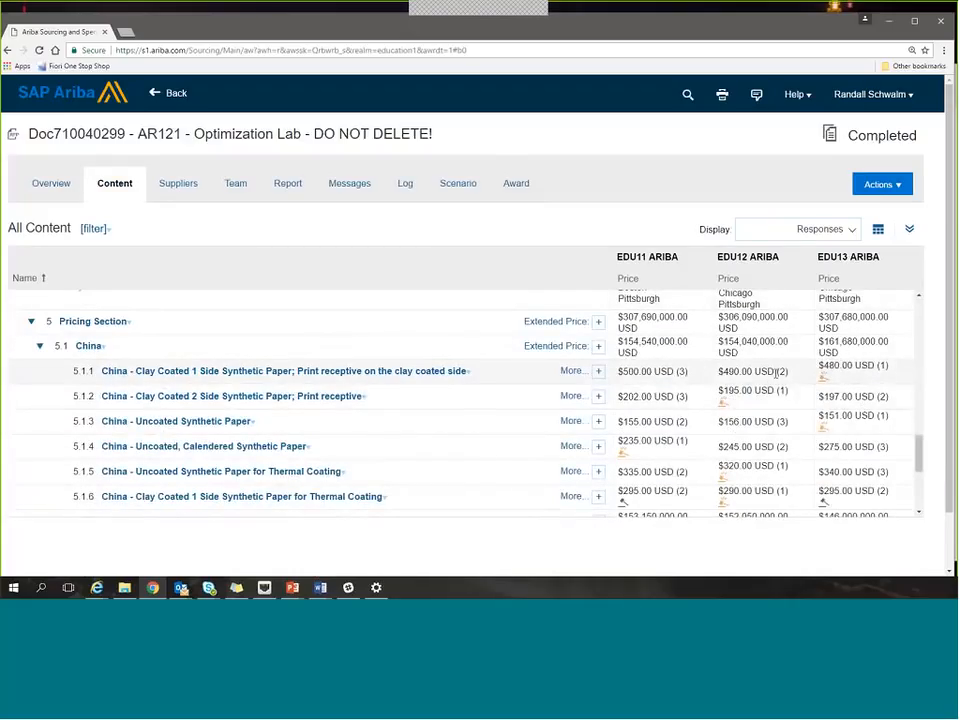
pyautogui.scroll(-6, 769, 385)
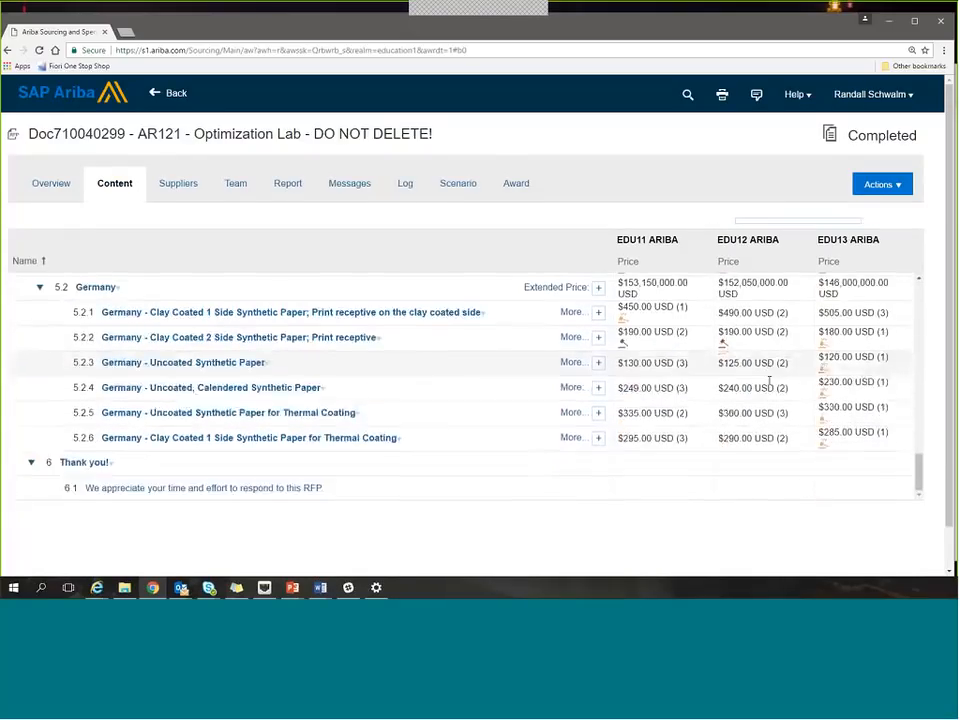
pyautogui.scroll(20, 769, 381)
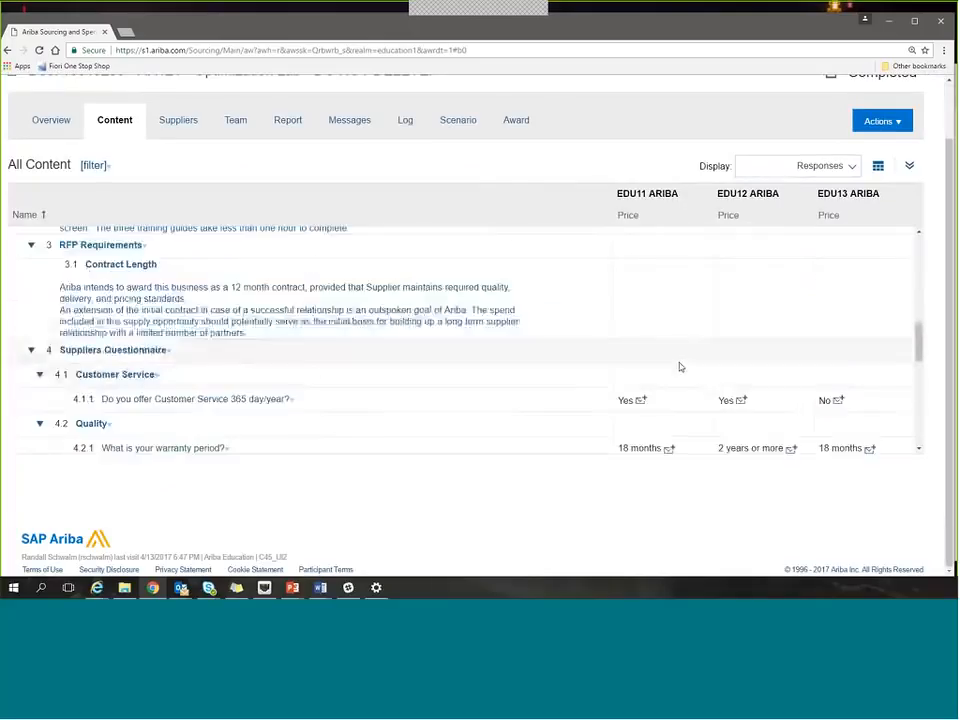
pyautogui.scroll(3, 670, 366)
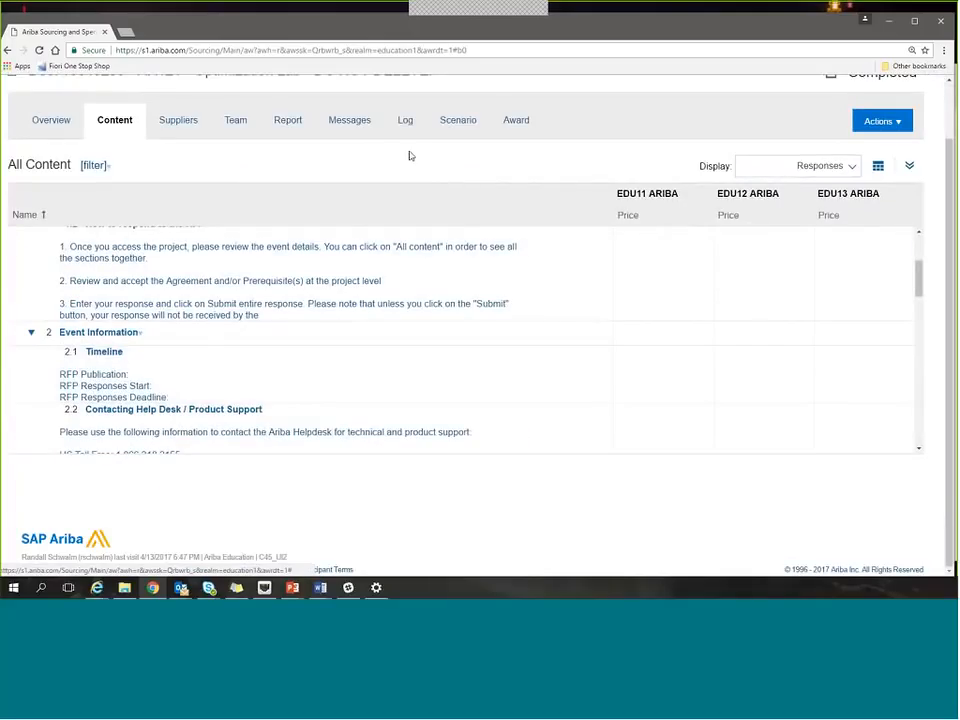
# View the event's messages, and include user logs alongside the system logs in its audit log.
pyautogui.click(348, 122)
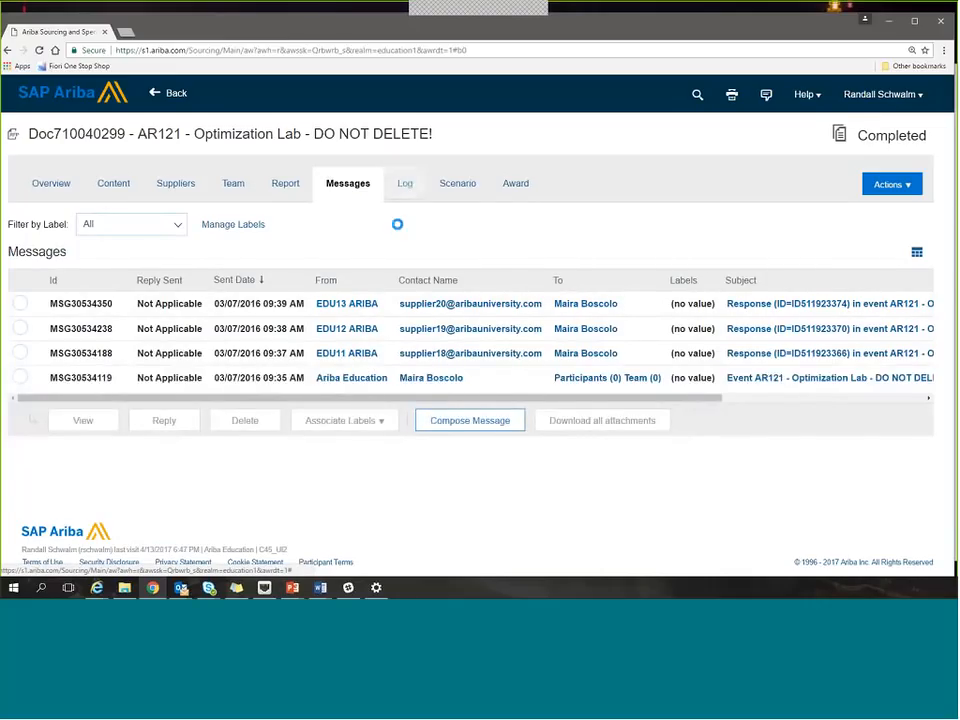
pyautogui.click(405, 185)
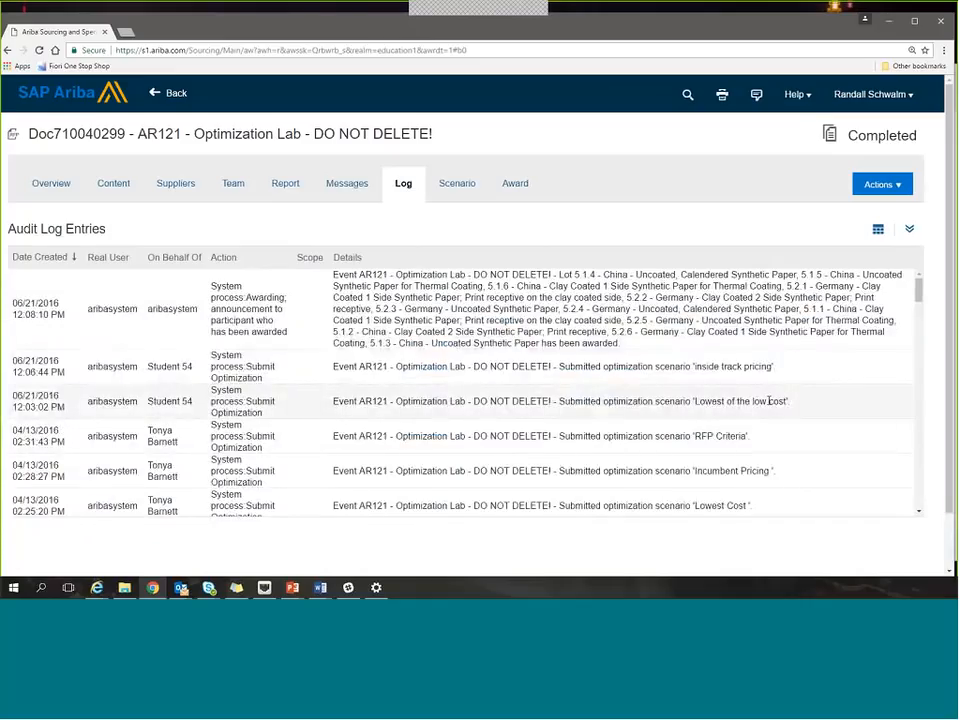
pyautogui.scroll(-1, 771, 396)
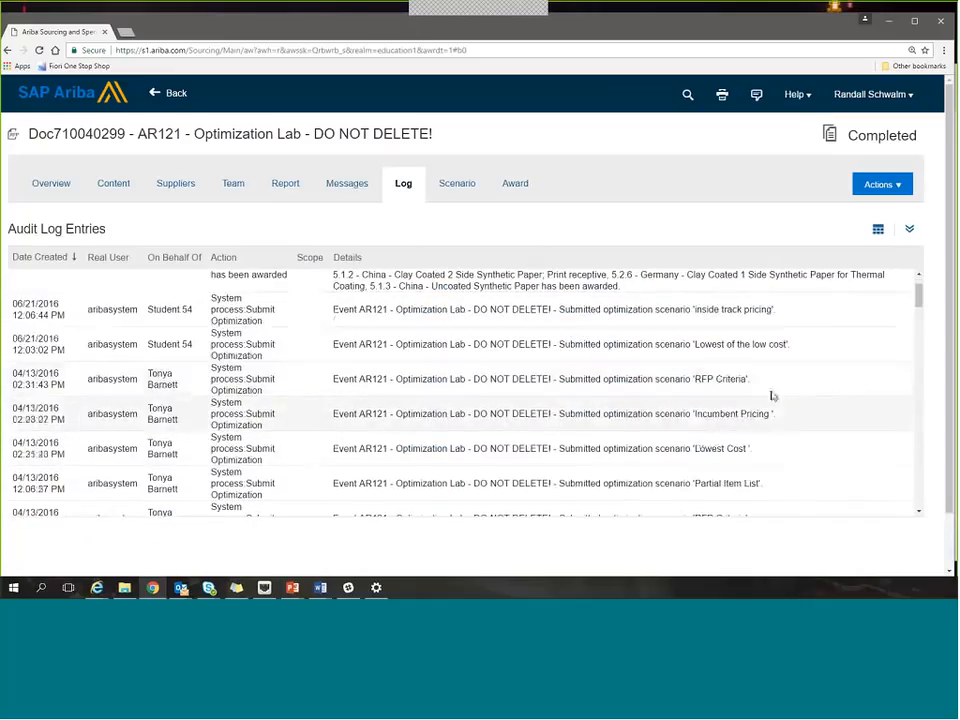
pyautogui.click(878, 232)
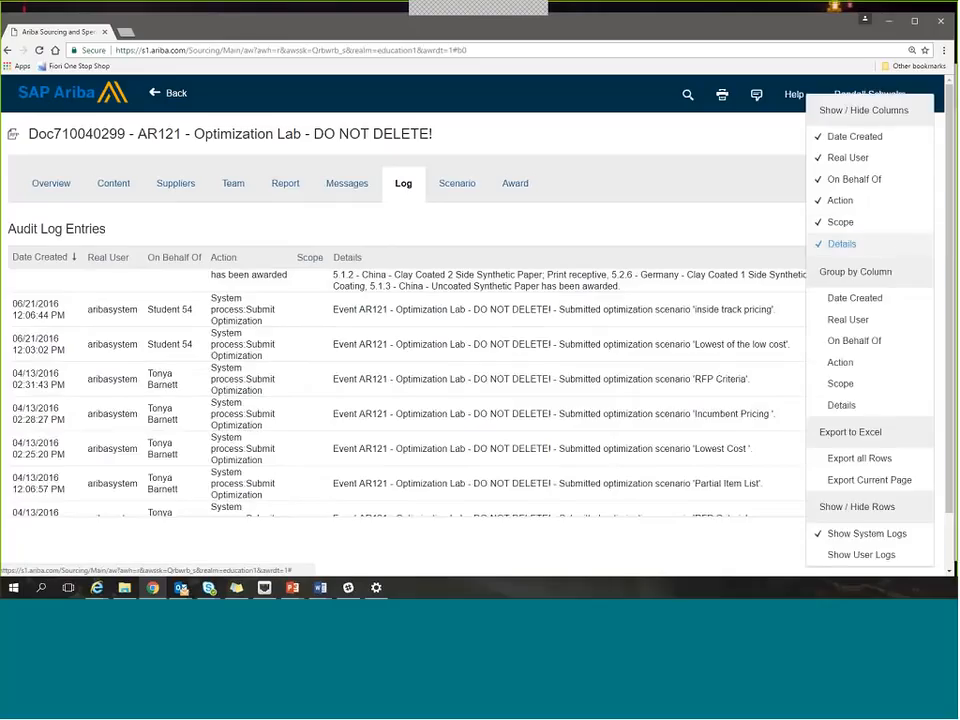
pyautogui.click(856, 556)
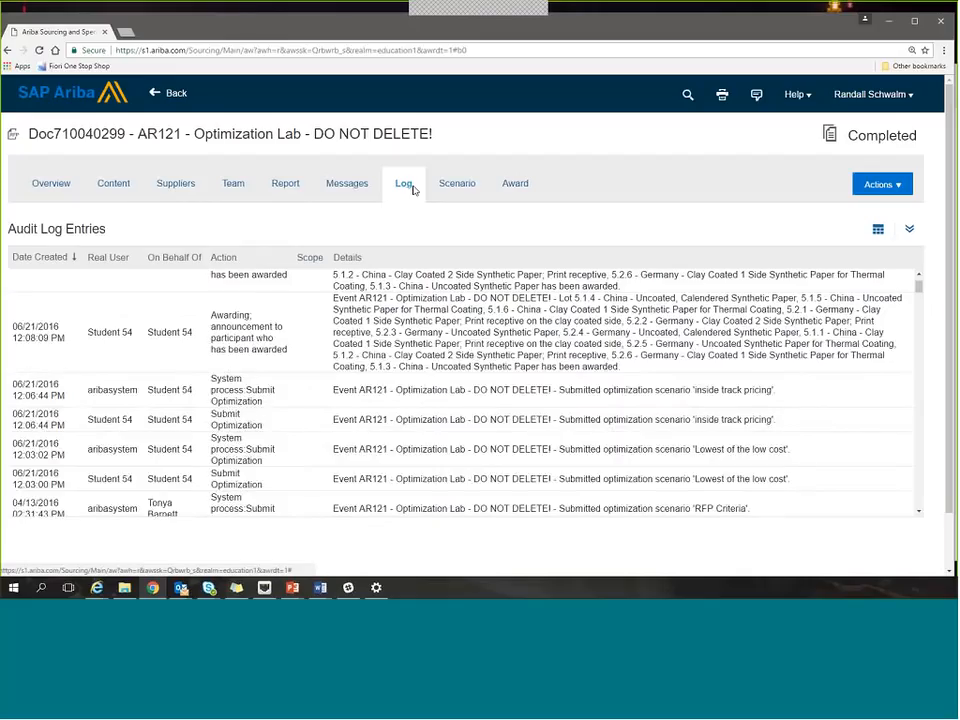
pyautogui.hotkey('alt', 'Tab')
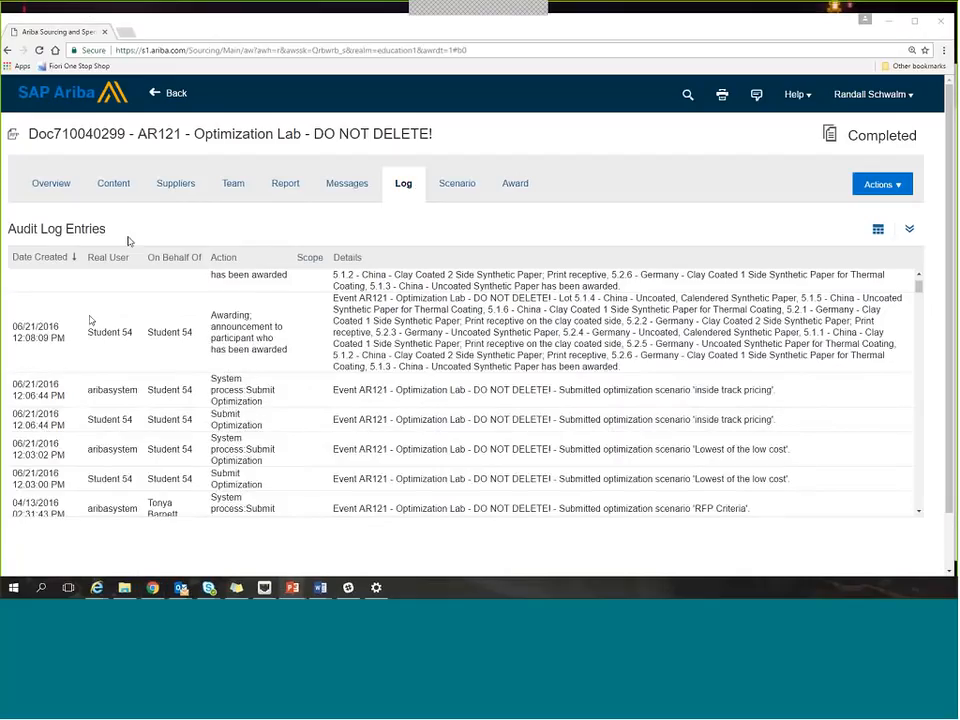
pyautogui.hotkey('alt', 'Tab')
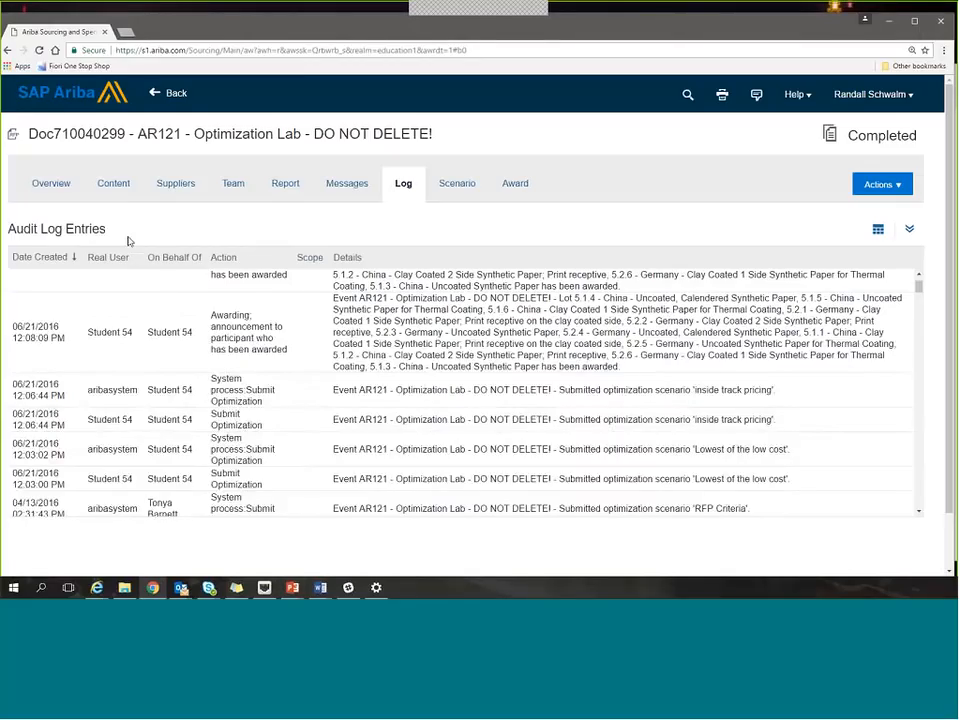
# Return to the home dashboard, open the recently viewed "Q22017 Packaging Event" and review its content.
pyautogui.click(72, 98)
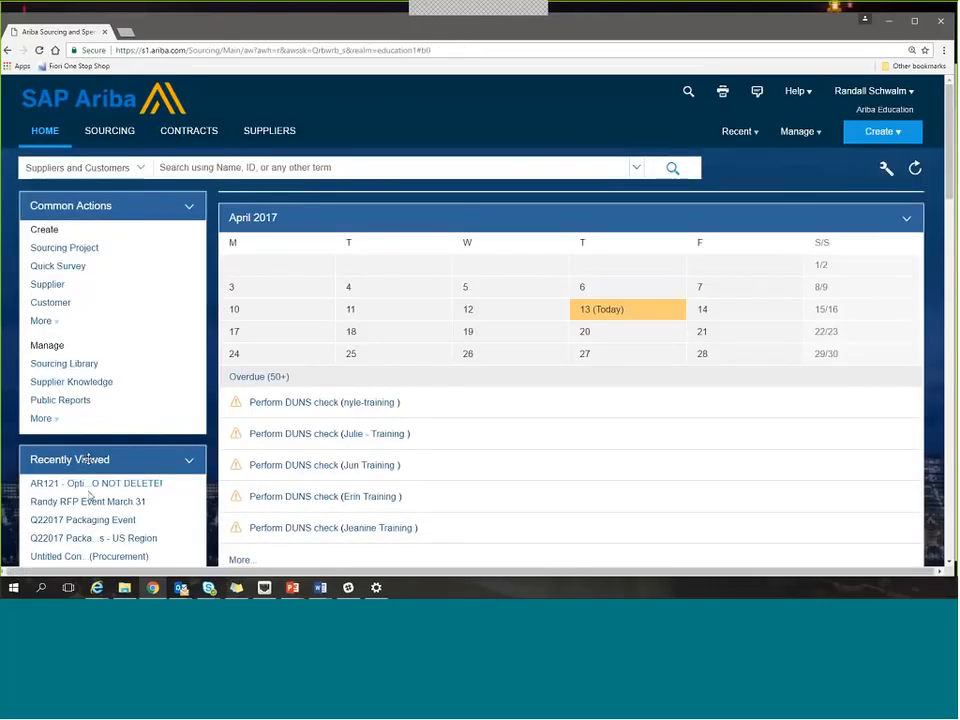
pyautogui.click(103, 522)
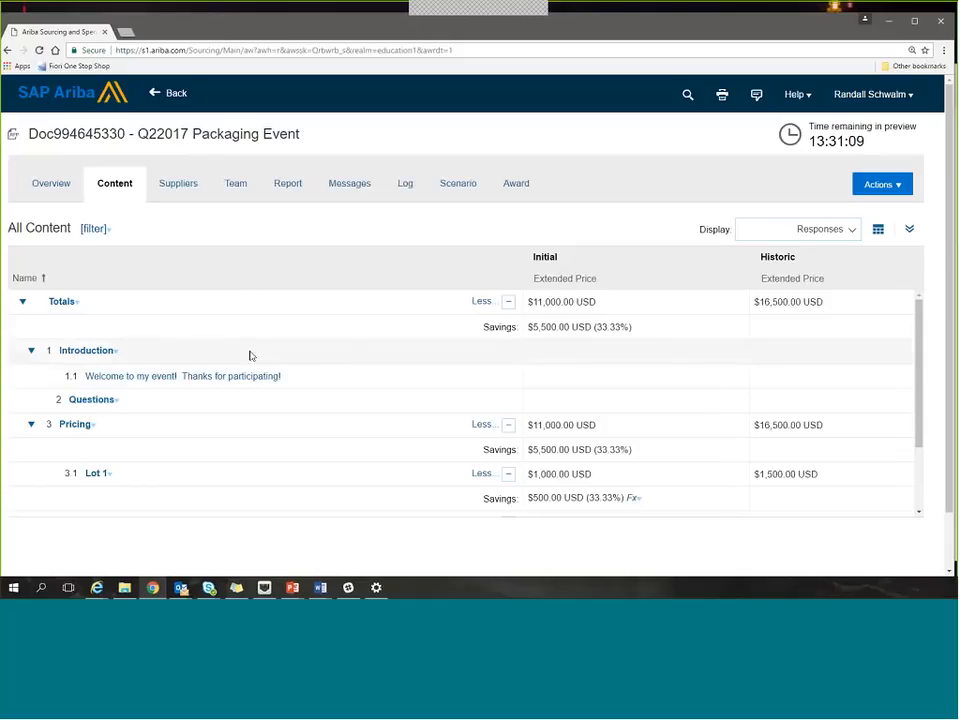
pyautogui.scroll(-5, 253, 388)
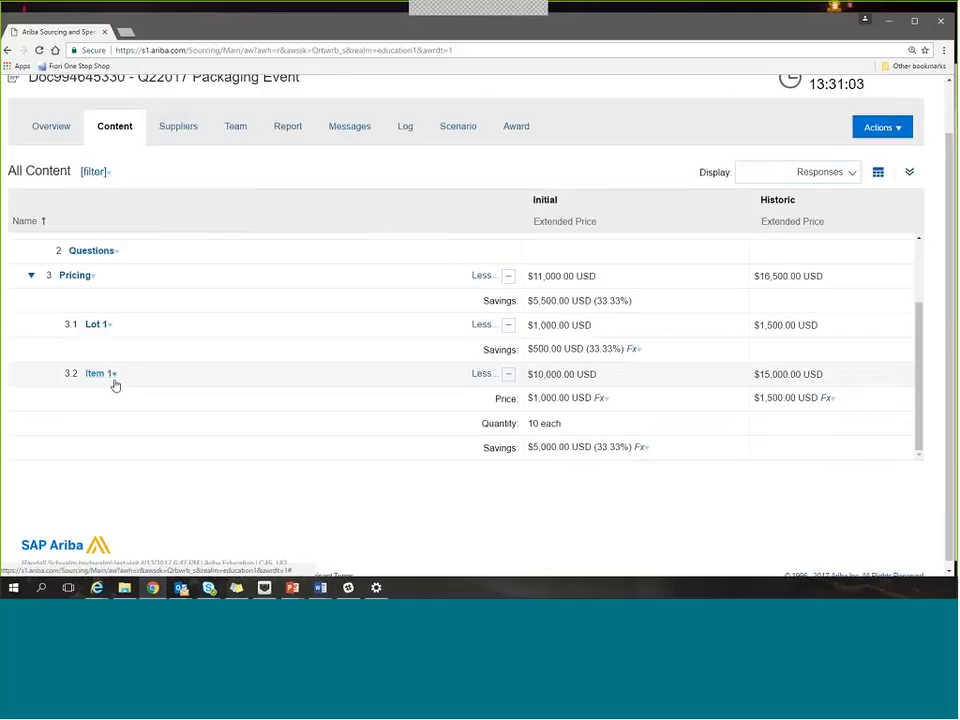
pyautogui.scroll(1, 408, 370)
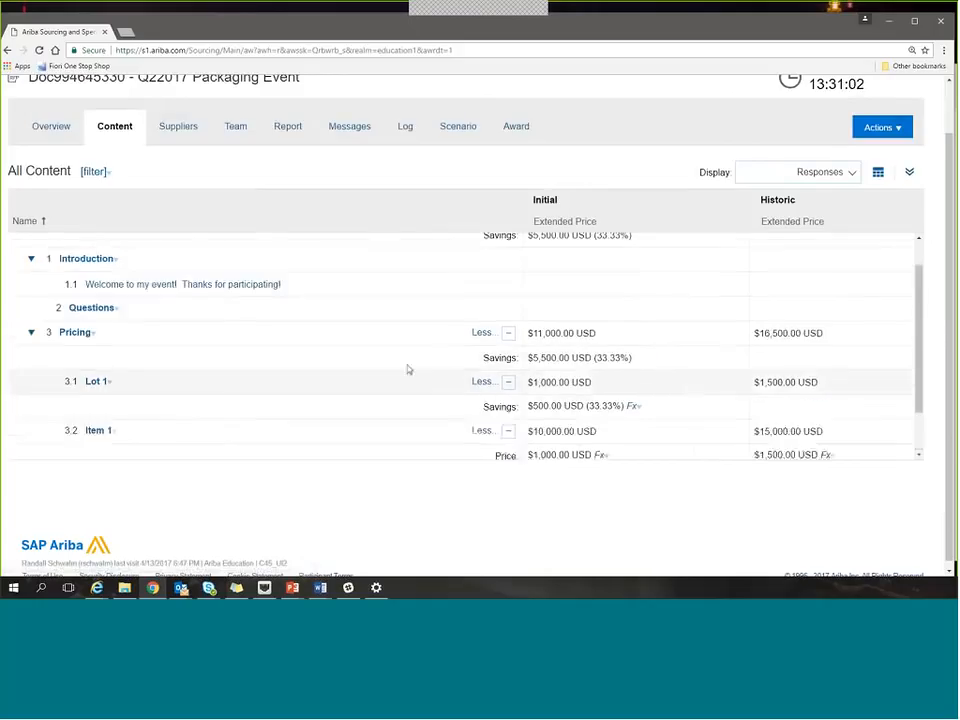
pyautogui.scroll(3, 553, 302)
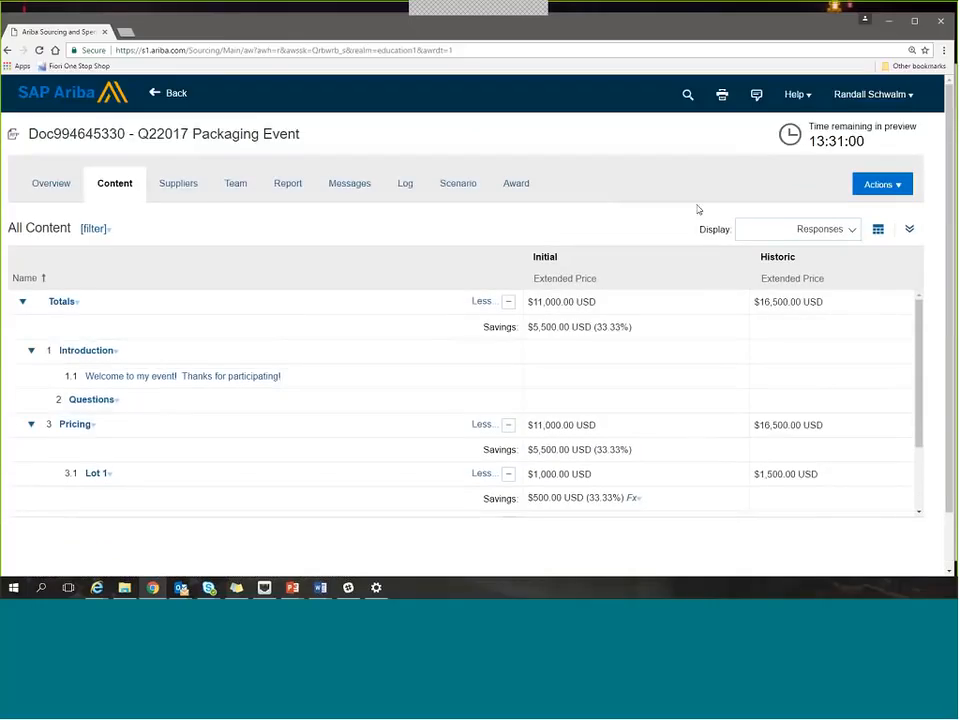
# Edit the published event's content and rename Lot 1 in the Pricing section to "Lot 1 New Title".
pyautogui.click(880, 184)
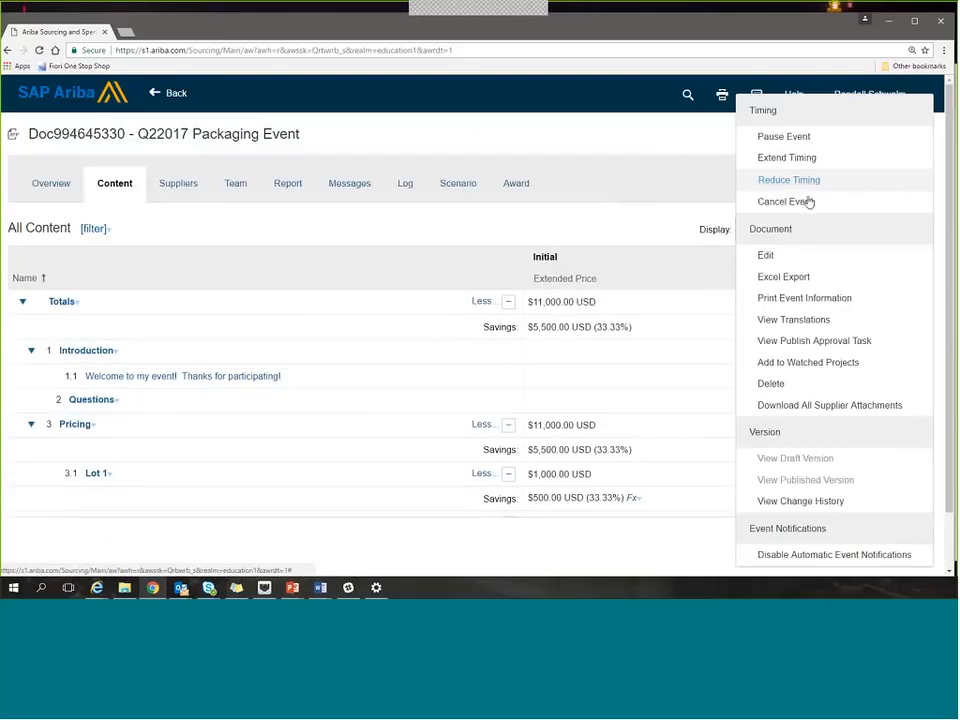
pyautogui.click(768, 257)
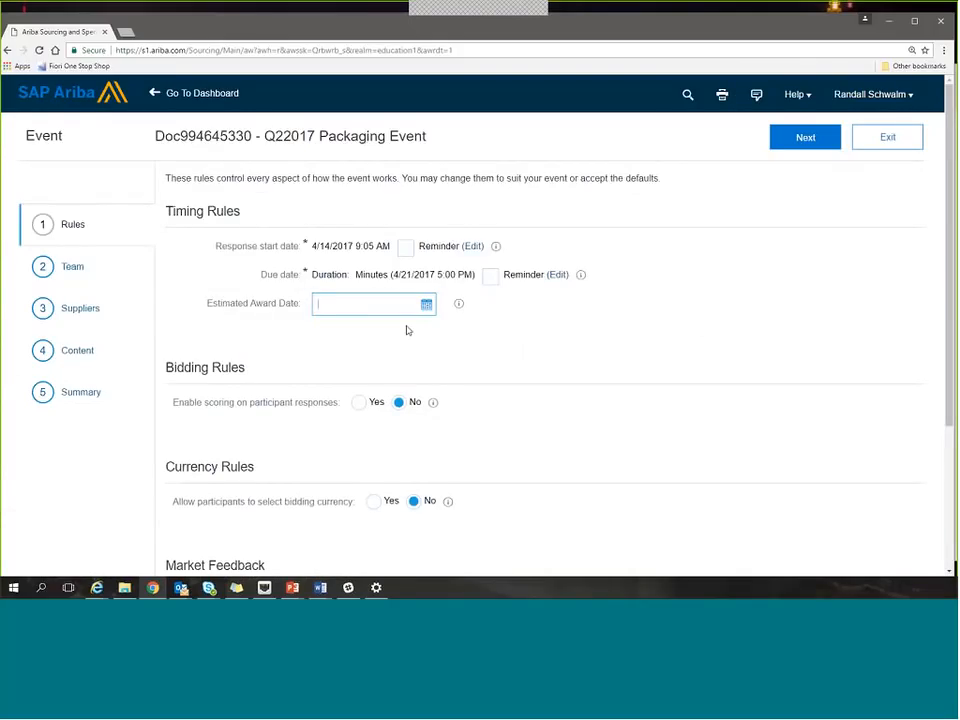
pyautogui.click(78, 351)
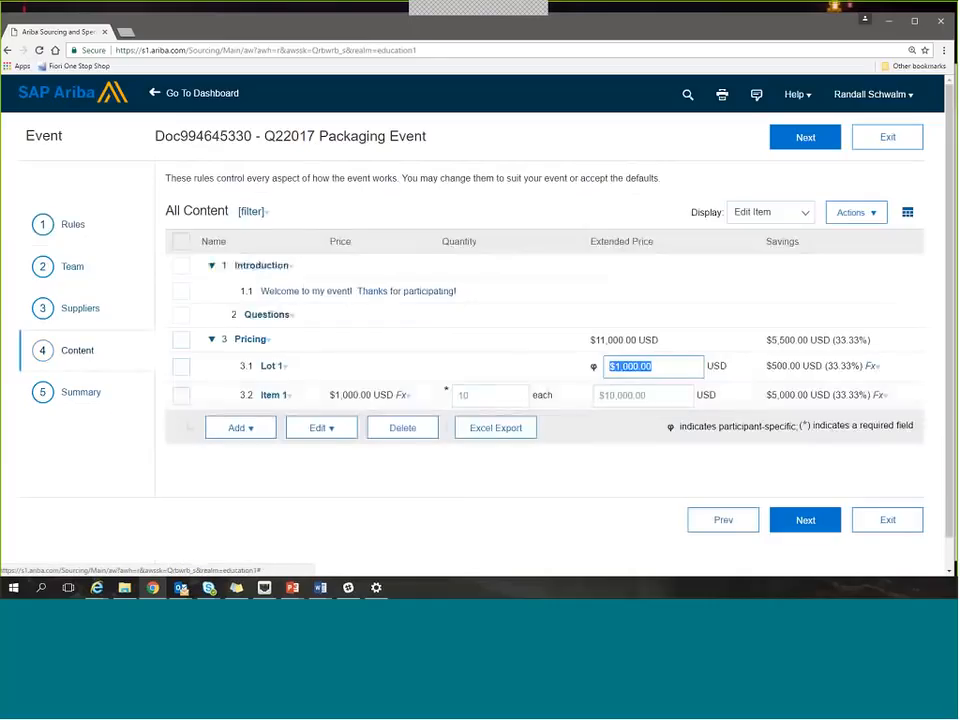
pyautogui.click(272, 369)
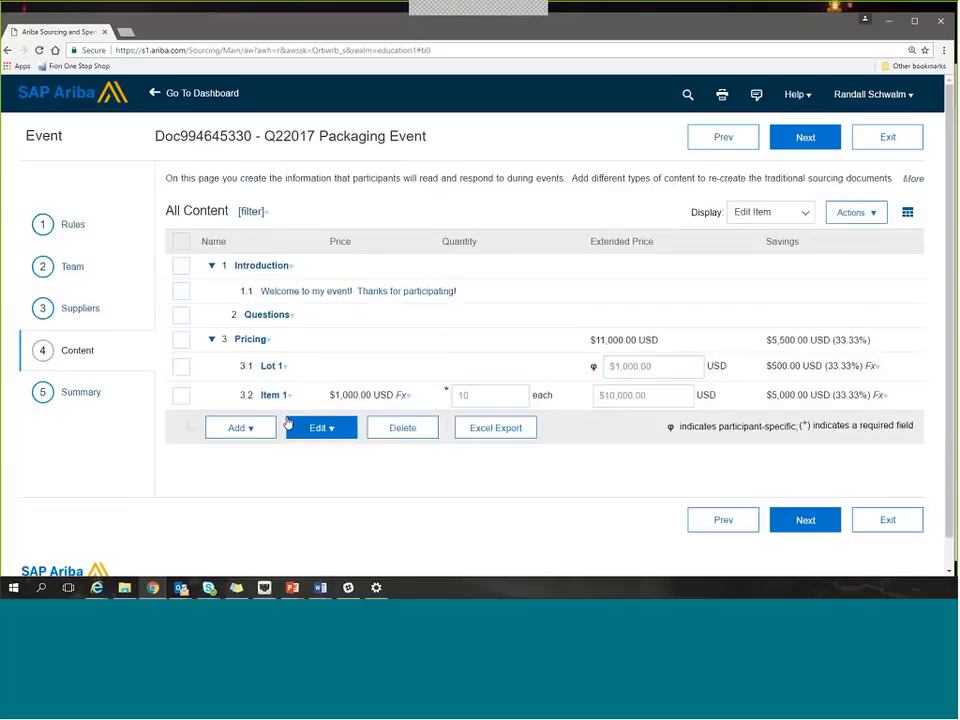
pyautogui.click(287, 424)
pyautogui.click(435, 266)
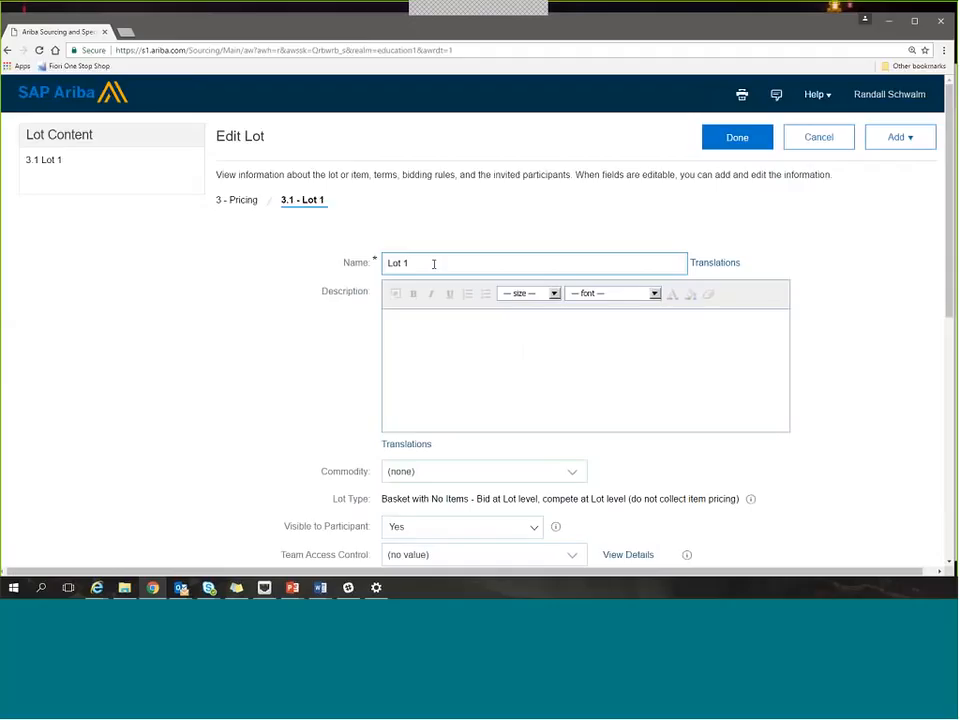
pyautogui.write('New Title')
pyautogui.click(722, 146)
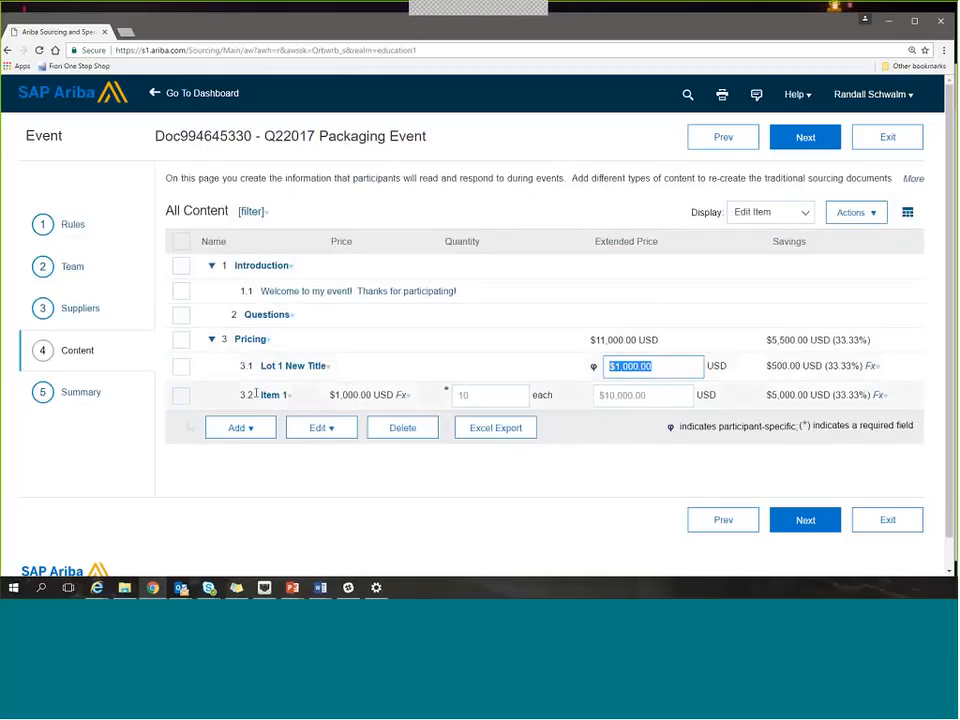
# Review the event summary's pending content changes, including whether participant responses would be removed.
pyautogui.click(84, 396)
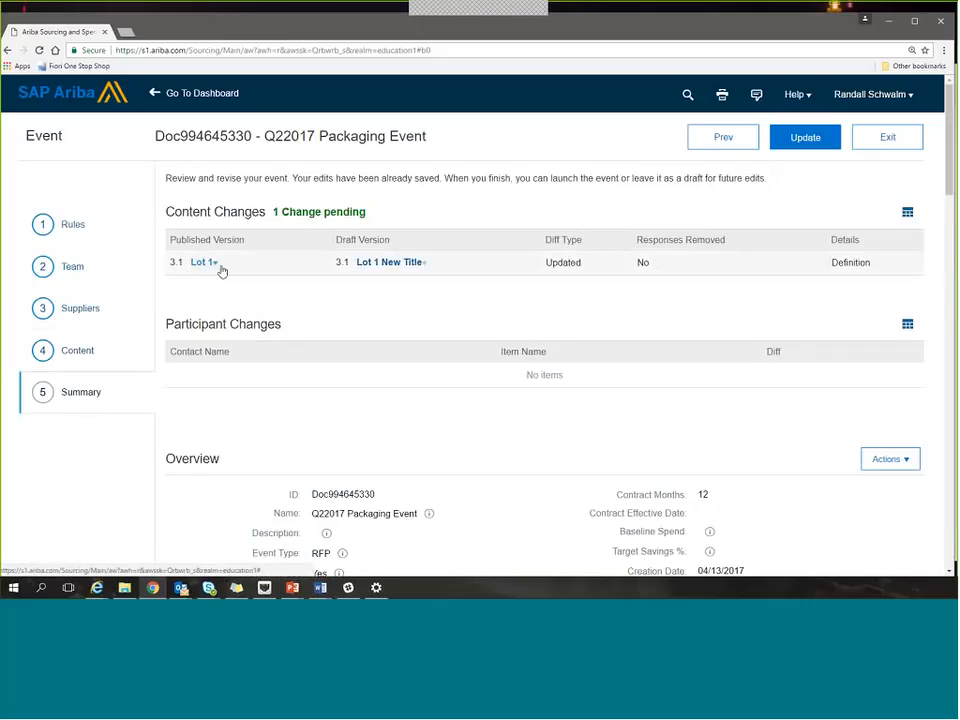
pyautogui.click(389, 263)
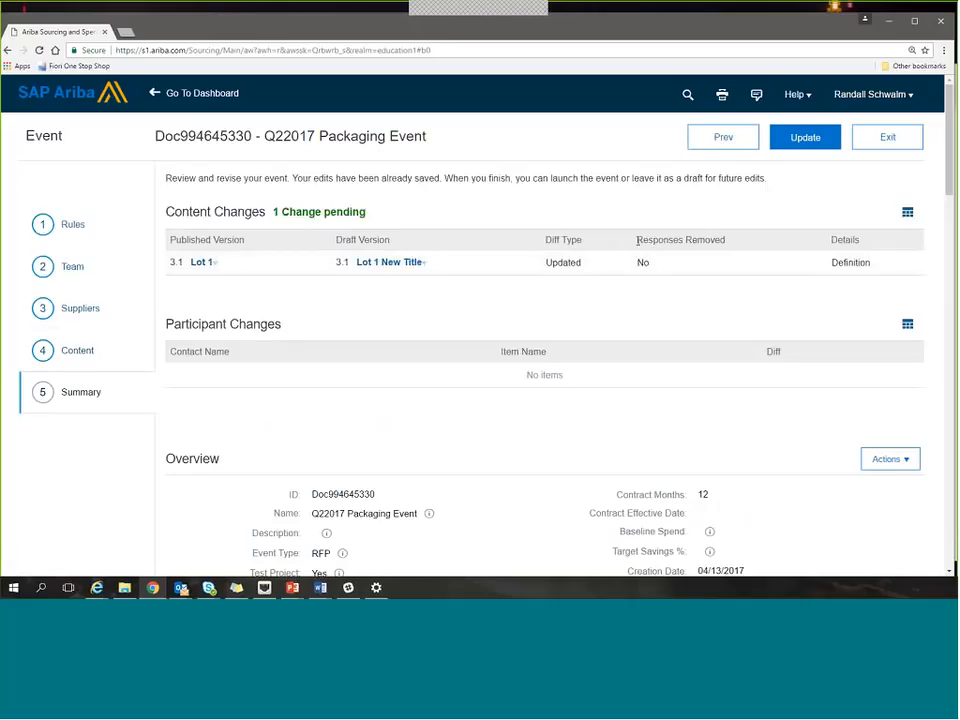
pyautogui.moveTo(637, 240); pyautogui.dragTo(722, 238)
pyautogui.click(720, 264)
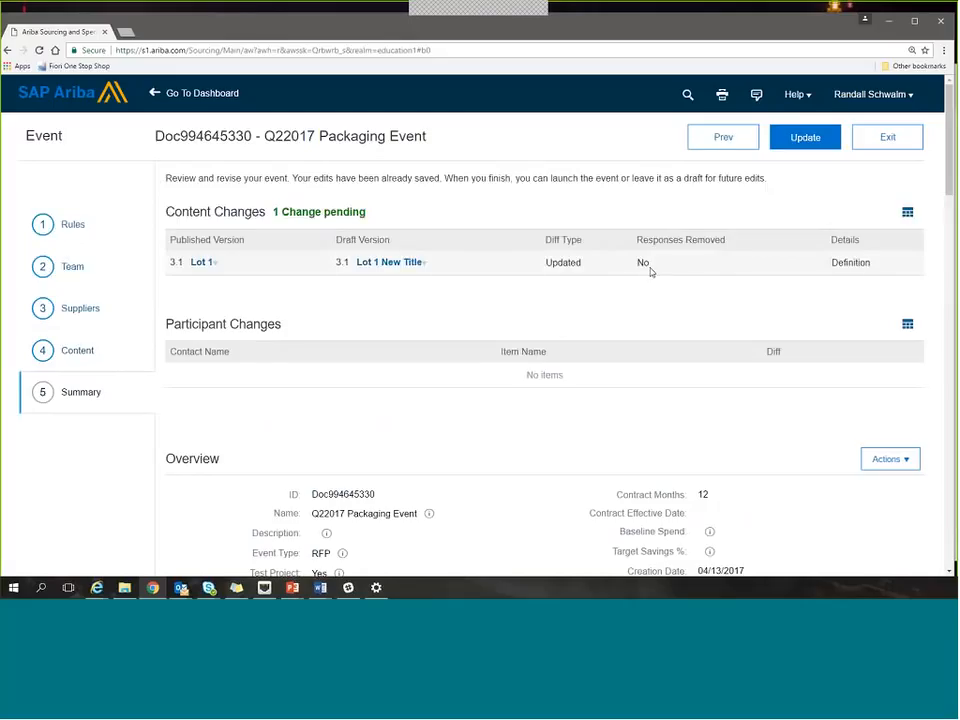
# Update the event with the "Keep, but do not email" option for participants' responses, and open it for monitoring.
pyautogui.click(820, 142)
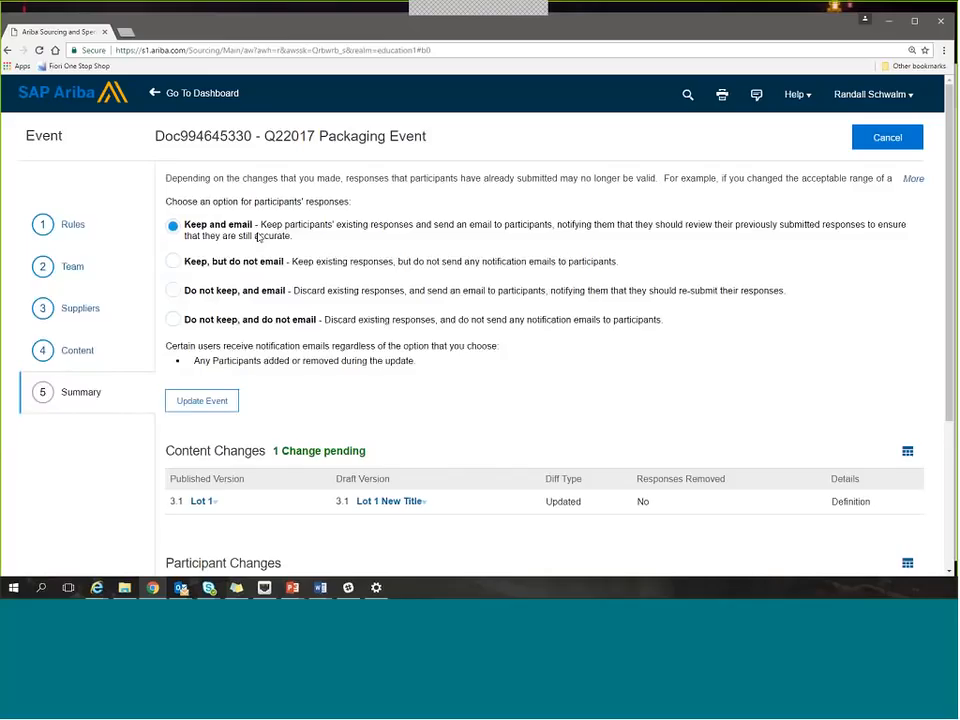
pyautogui.click(176, 264)
pyautogui.click(201, 402)
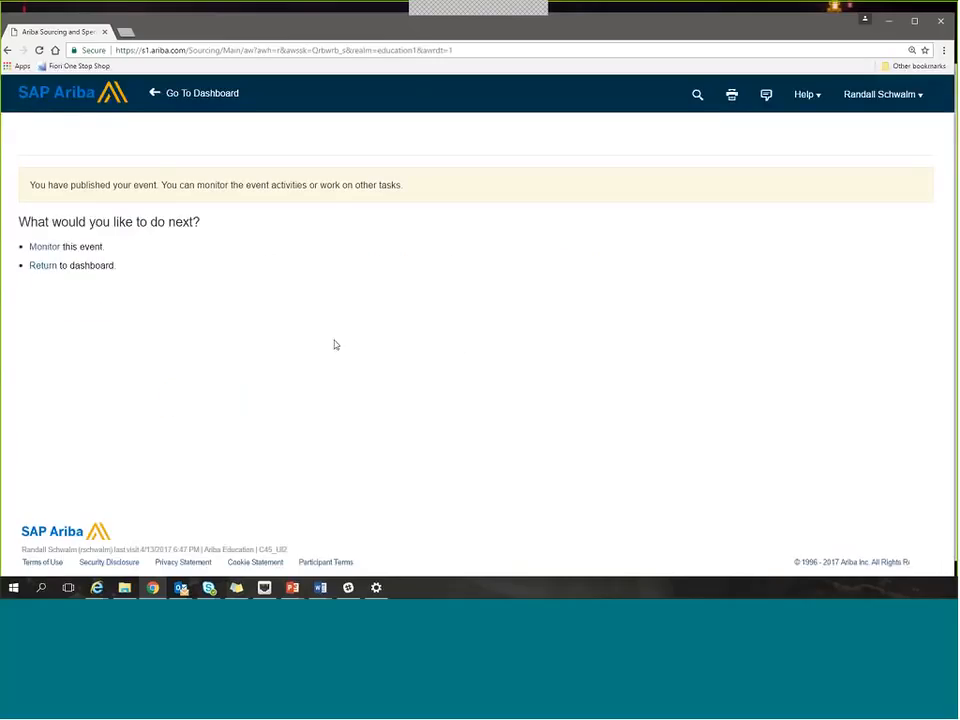
pyautogui.click(41, 248)
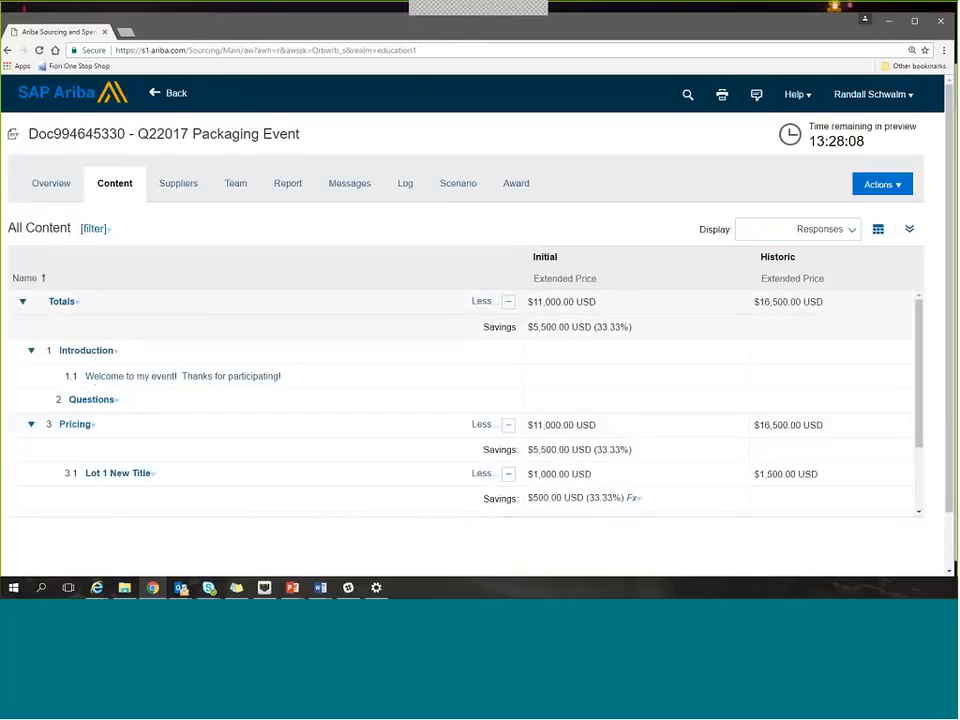